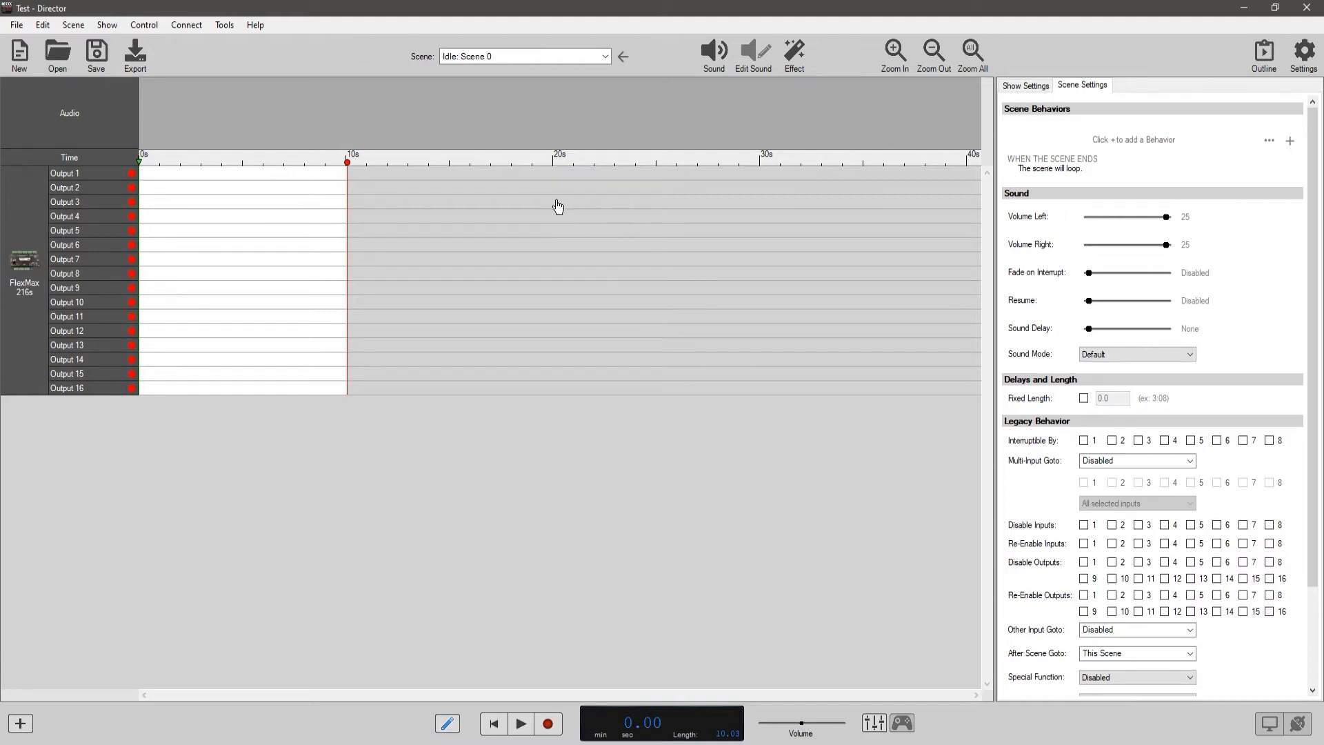
# Label the show's inputs 1, 2 and 3 as Button, Switch and Motion, leaving input 1 uninverted.
pyautogui.click(67, 27)
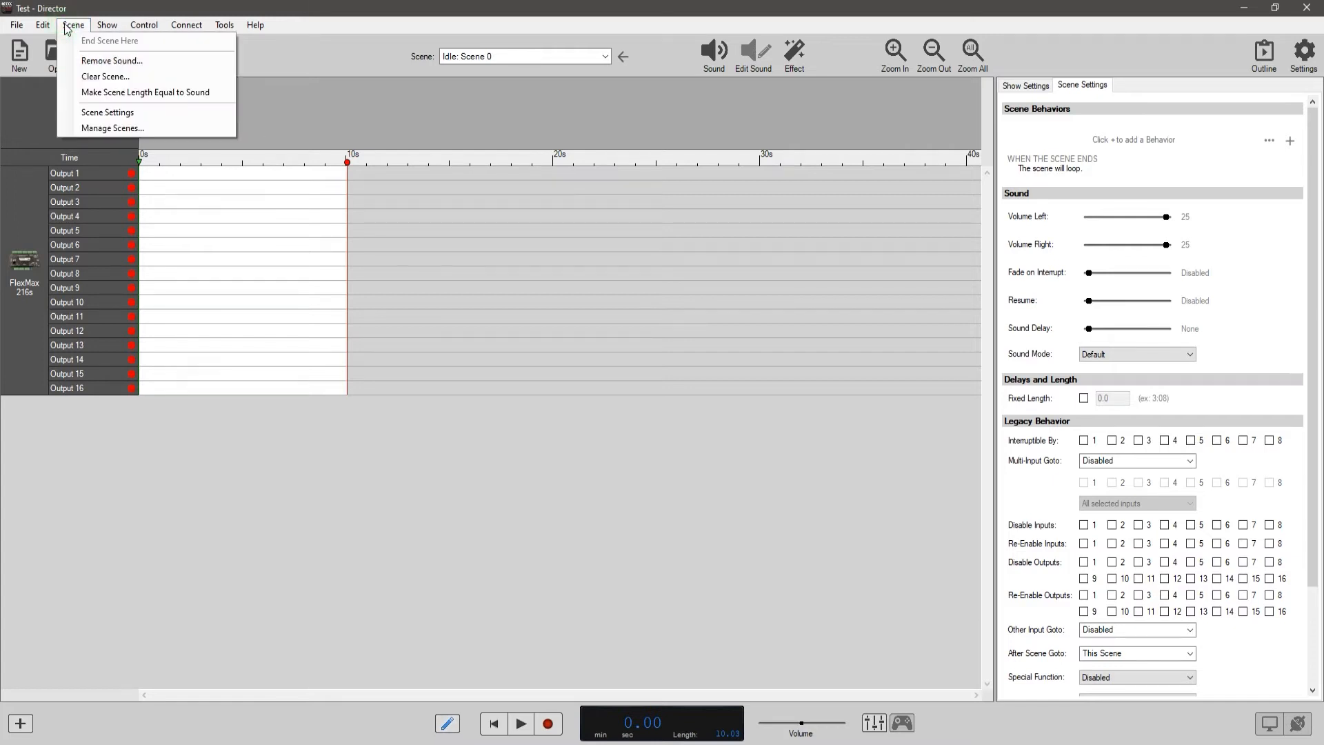
pyautogui.moveTo(107, 26)
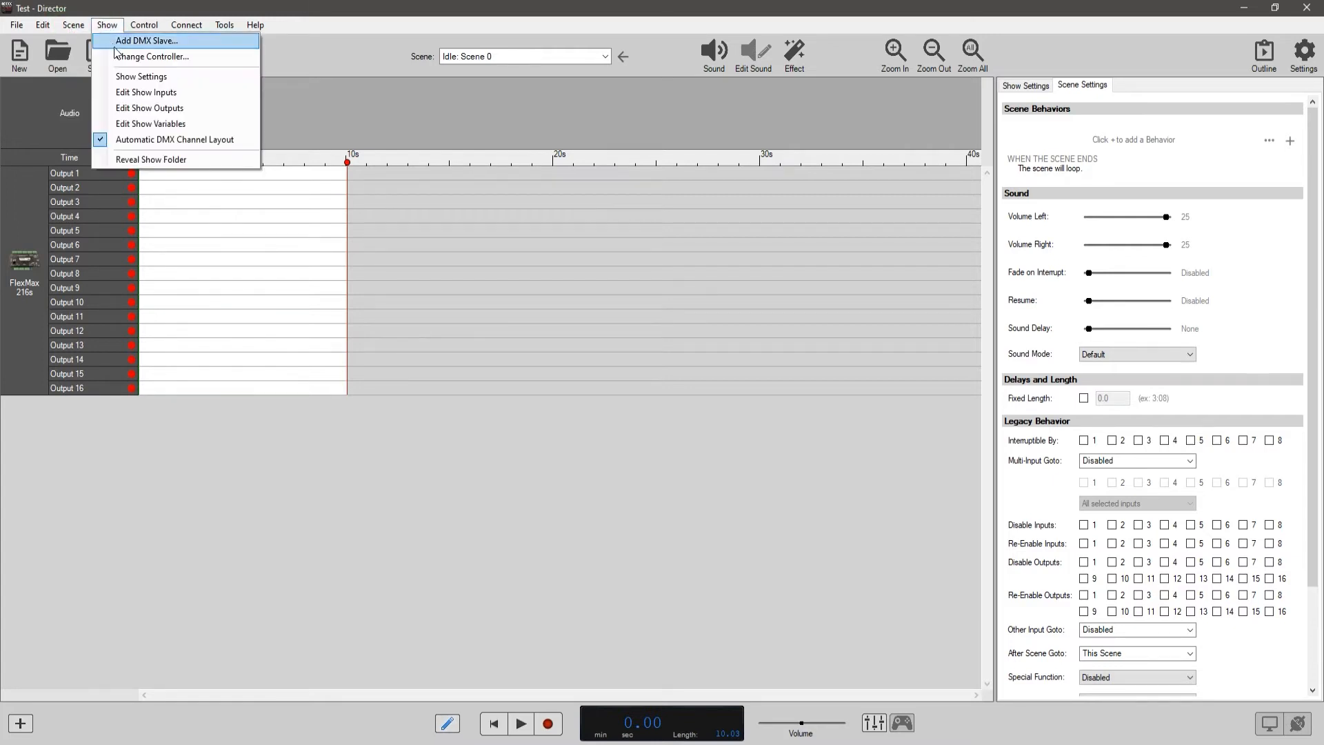
pyautogui.click(155, 93)
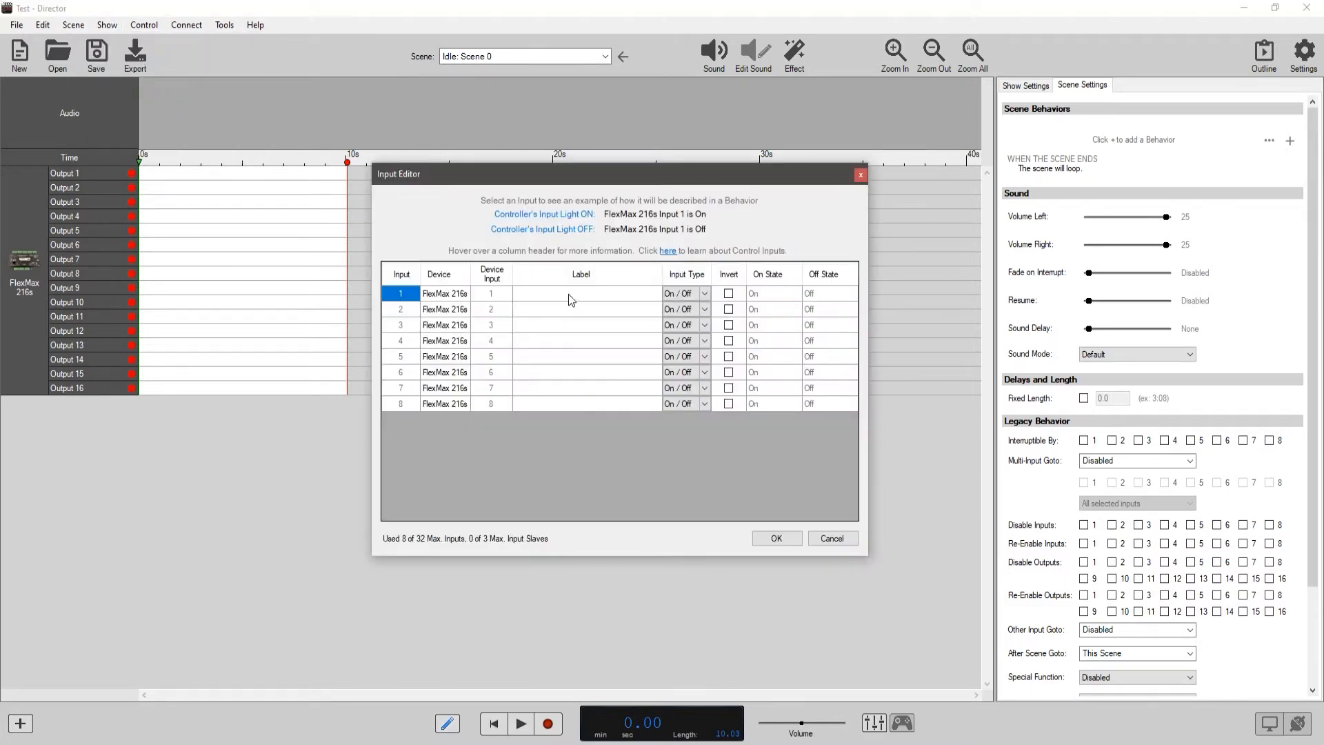
pyautogui.click(569, 292)
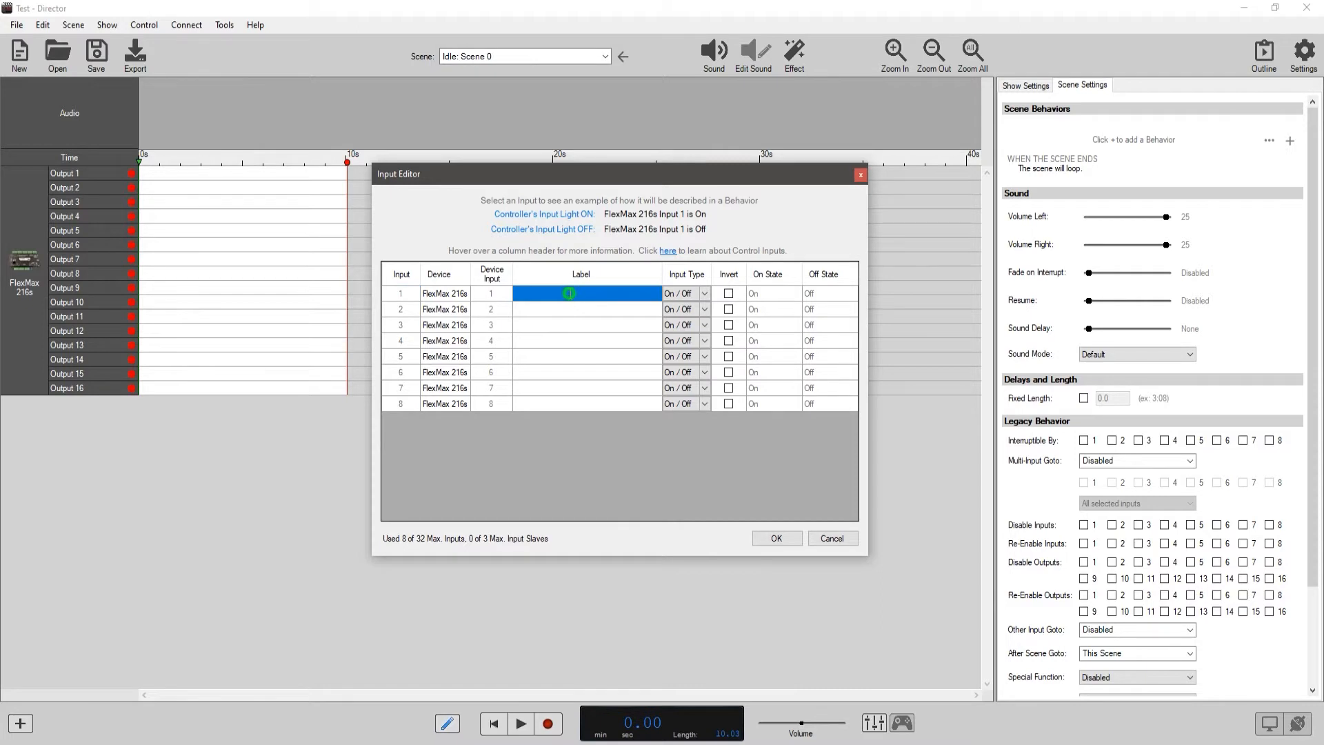
pyautogui.click(570, 293)
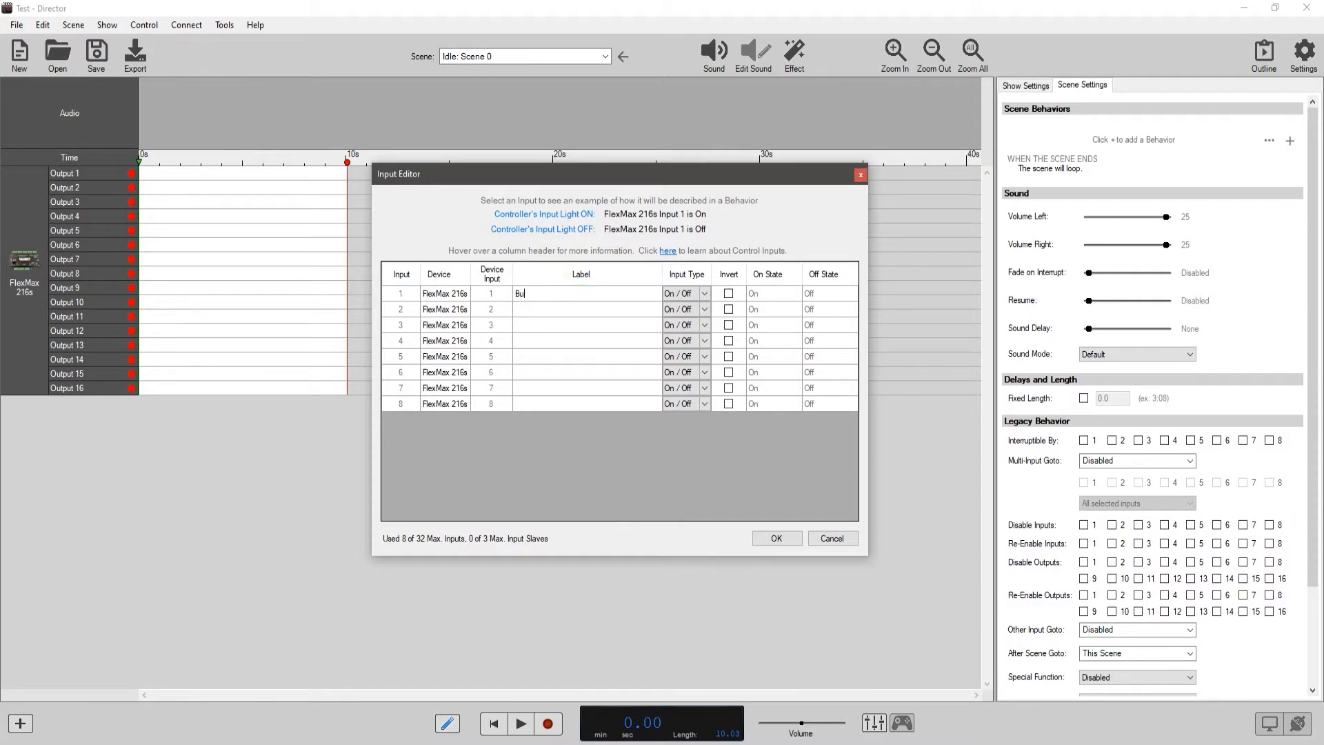
pyautogui.click(574, 310)
pyautogui.click(569, 310)
pyautogui.click(552, 321)
pyautogui.click(553, 323)
pyautogui.click(729, 294)
pyautogui.click(728, 295)
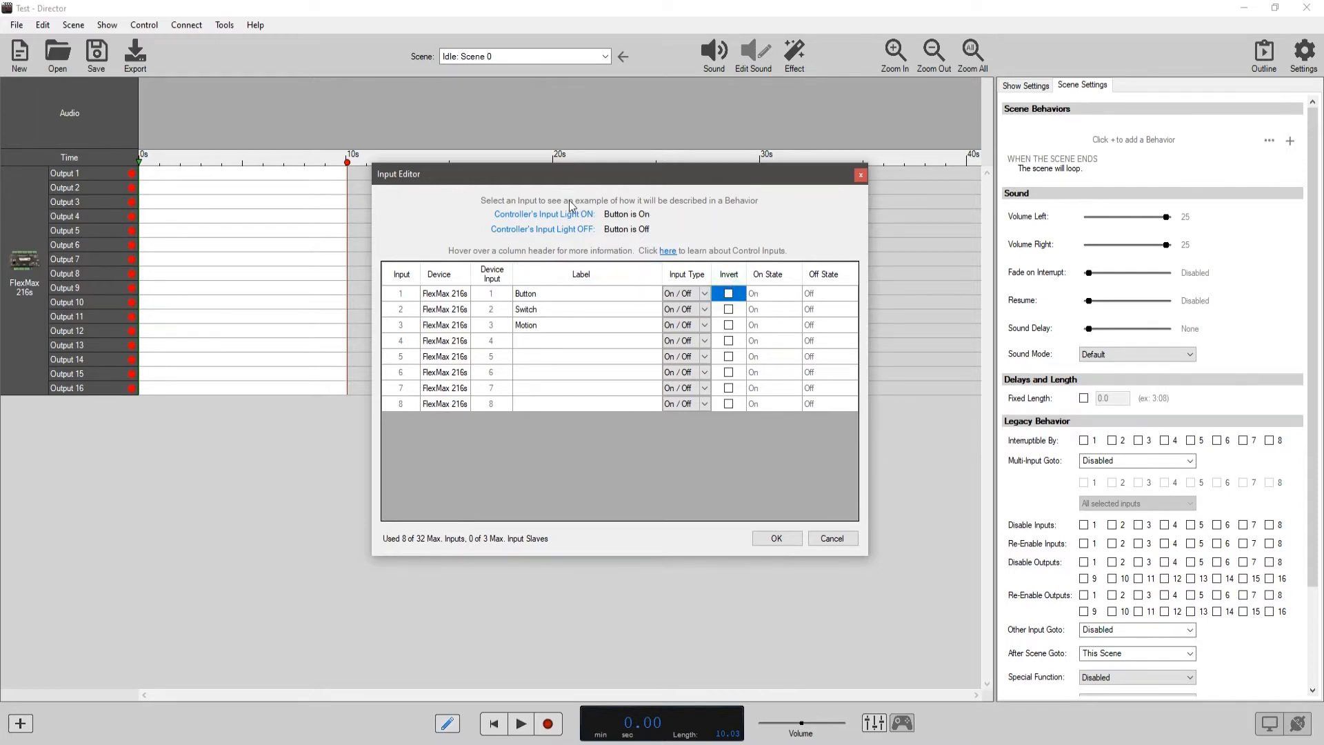
pyautogui.click(779, 541)
# Label the show's outputs 1, 2 and 3 as Maglock, Led and Solenoid.
pyautogui.click(76, 26)
pyautogui.click(107, 26)
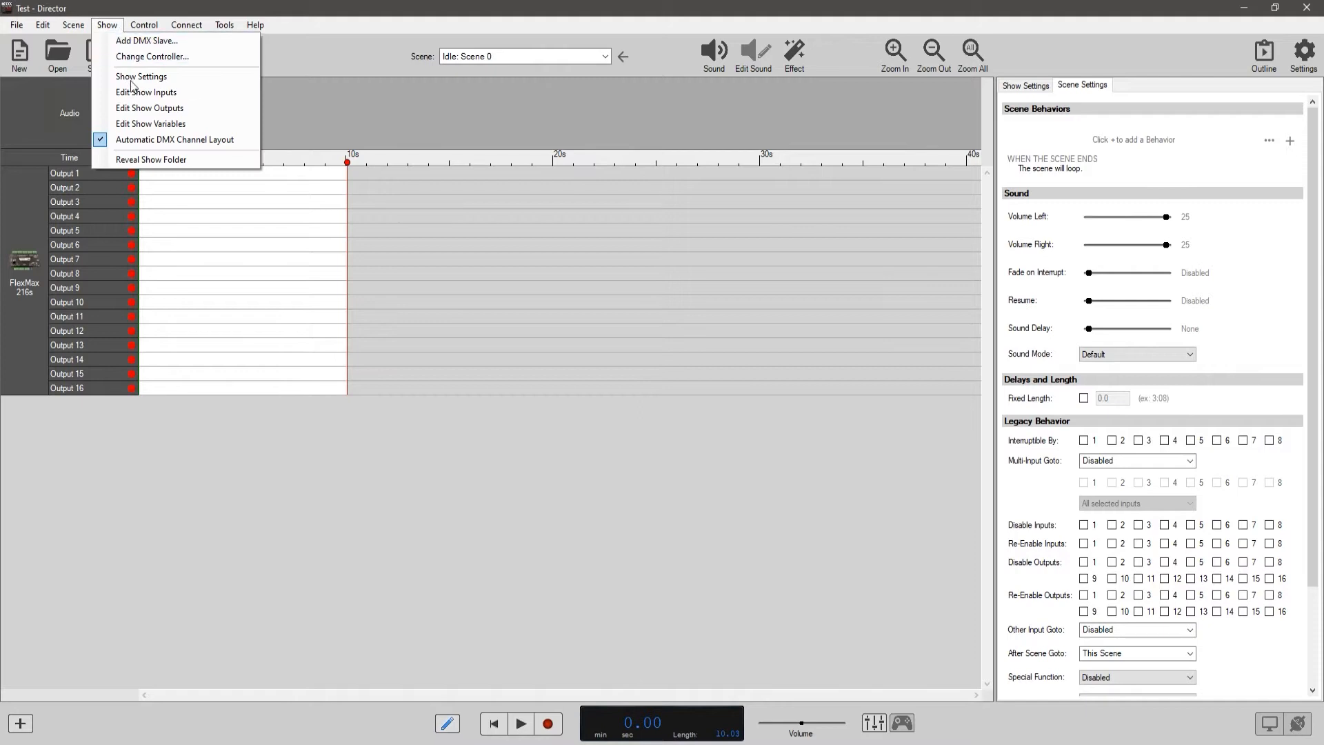
pyautogui.click(131, 108)
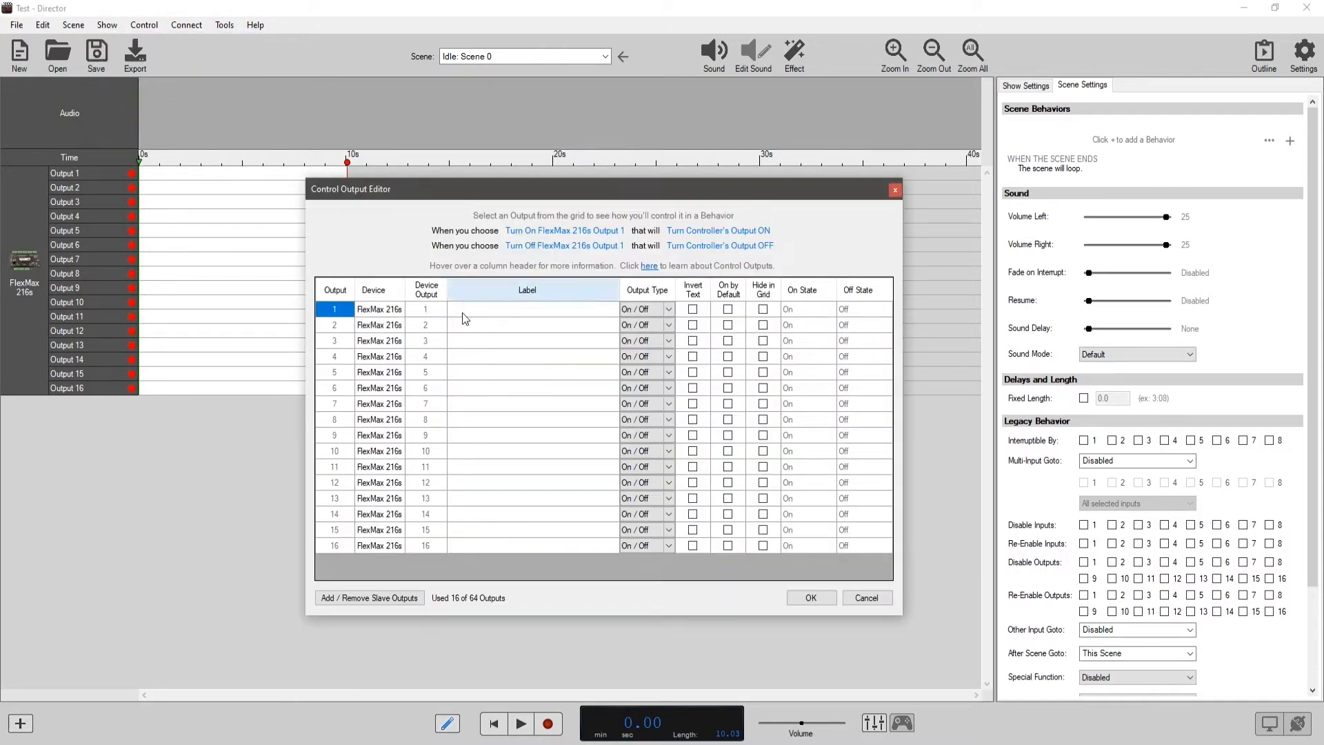
pyautogui.click(497, 311)
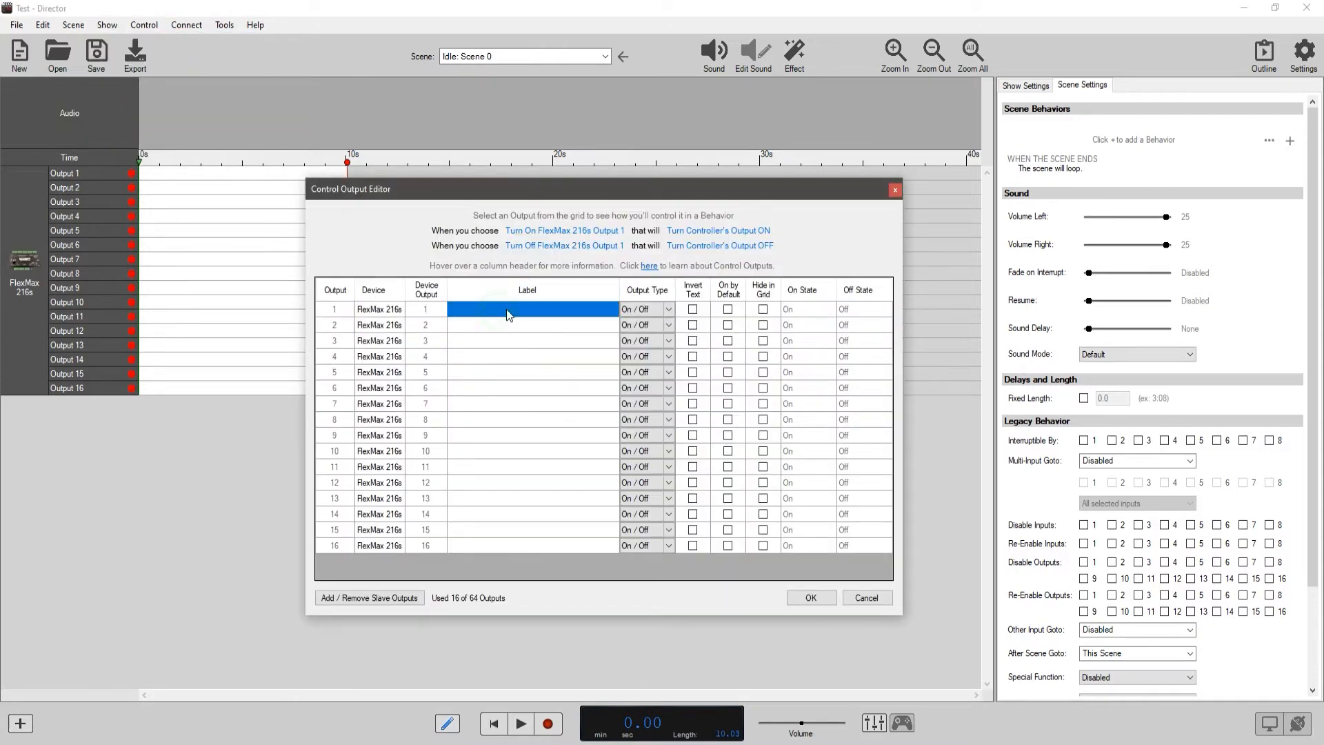
pyautogui.write('MA')
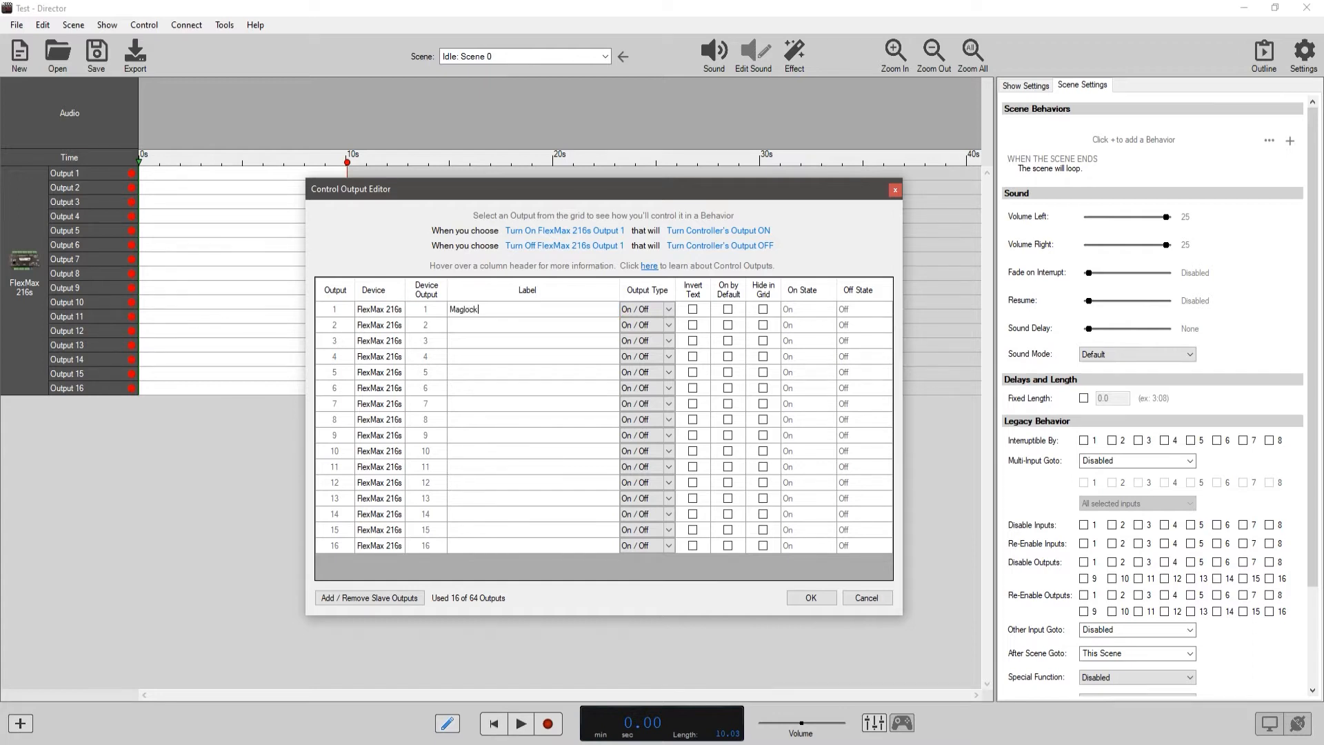
pyautogui.click(497, 324)
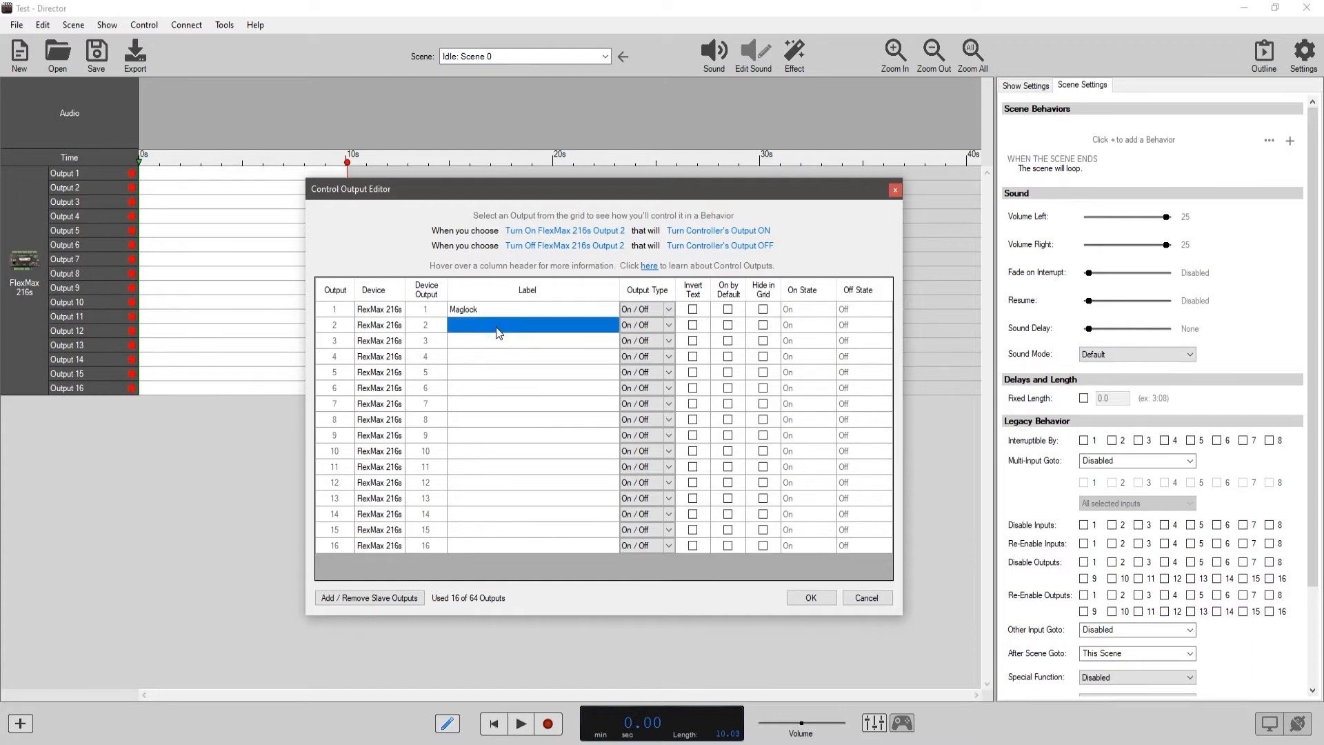
pyautogui.write('Led')
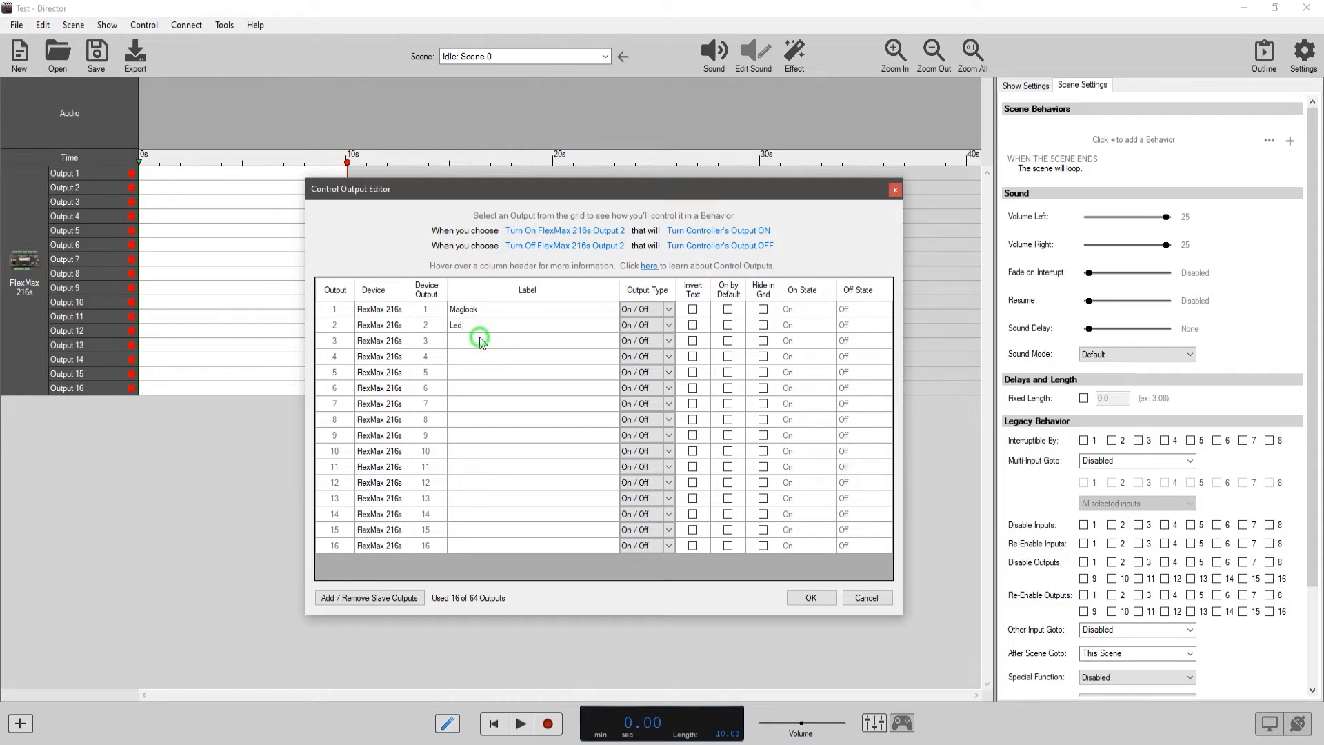
pyautogui.click(481, 340)
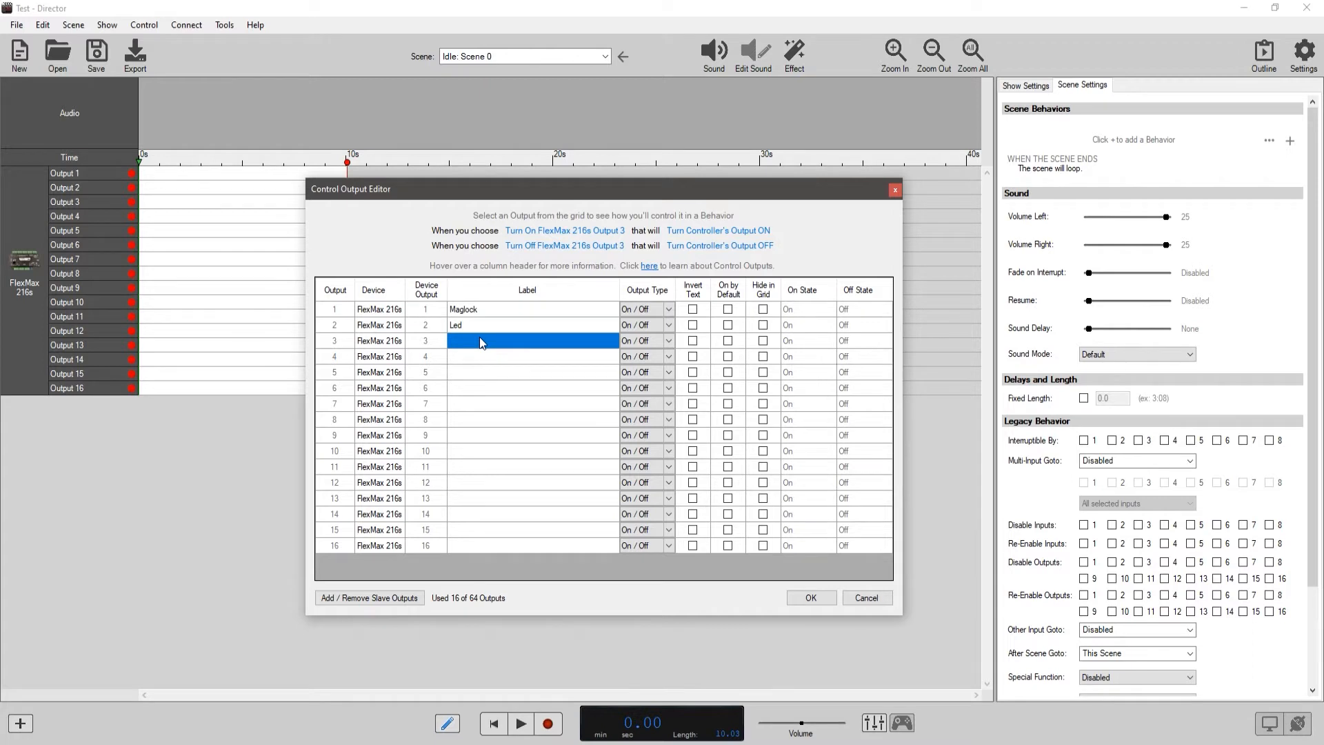
pyautogui.click(481, 341)
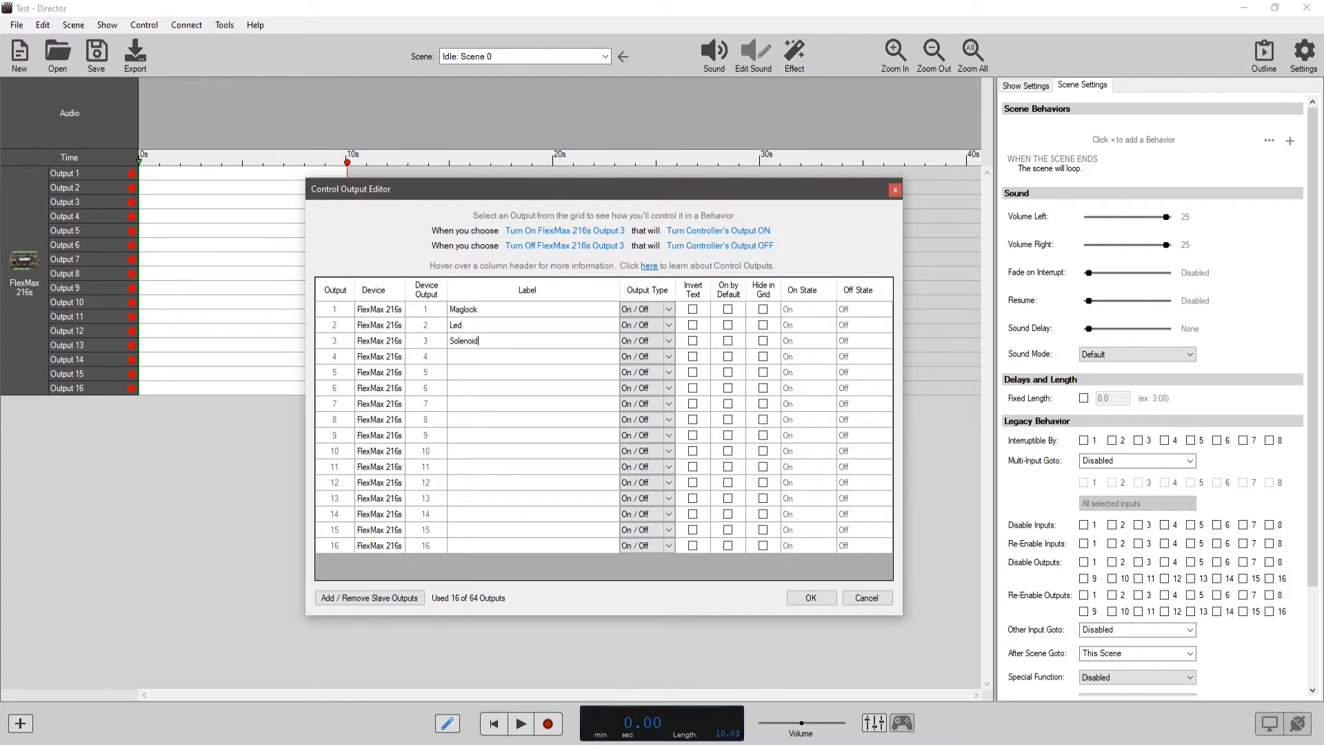
# Try the Invert Text and Hide in Grid options on the Maglock output.
pyautogui.click(693, 310)
pyautogui.click(694, 310)
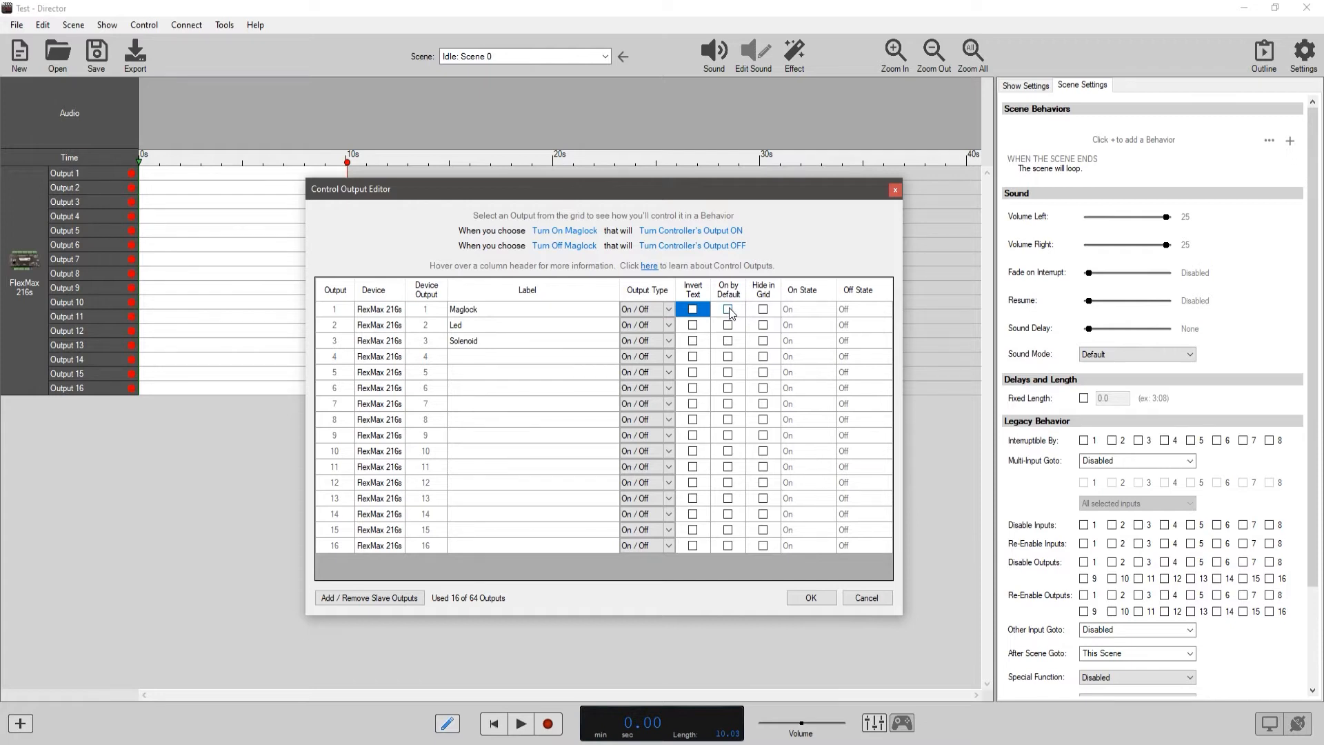
pyautogui.click(763, 309)
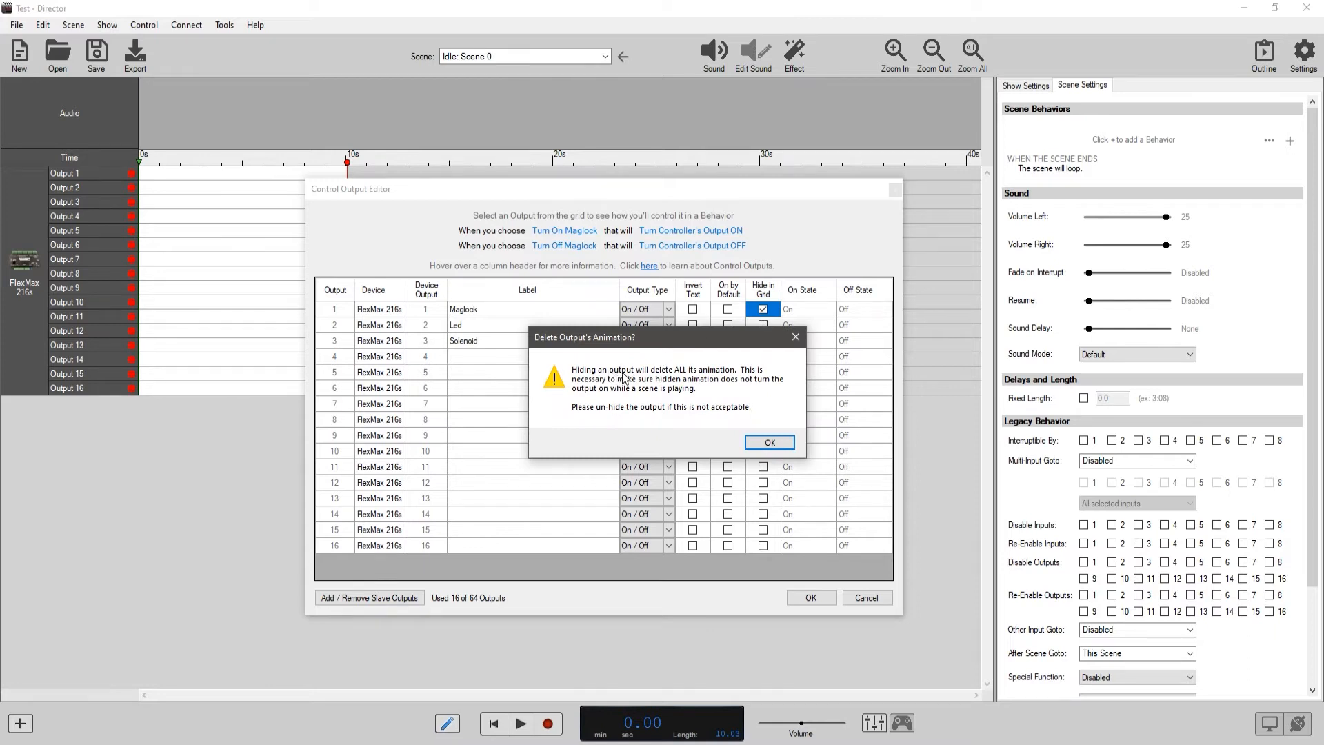
pyautogui.click(770, 444)
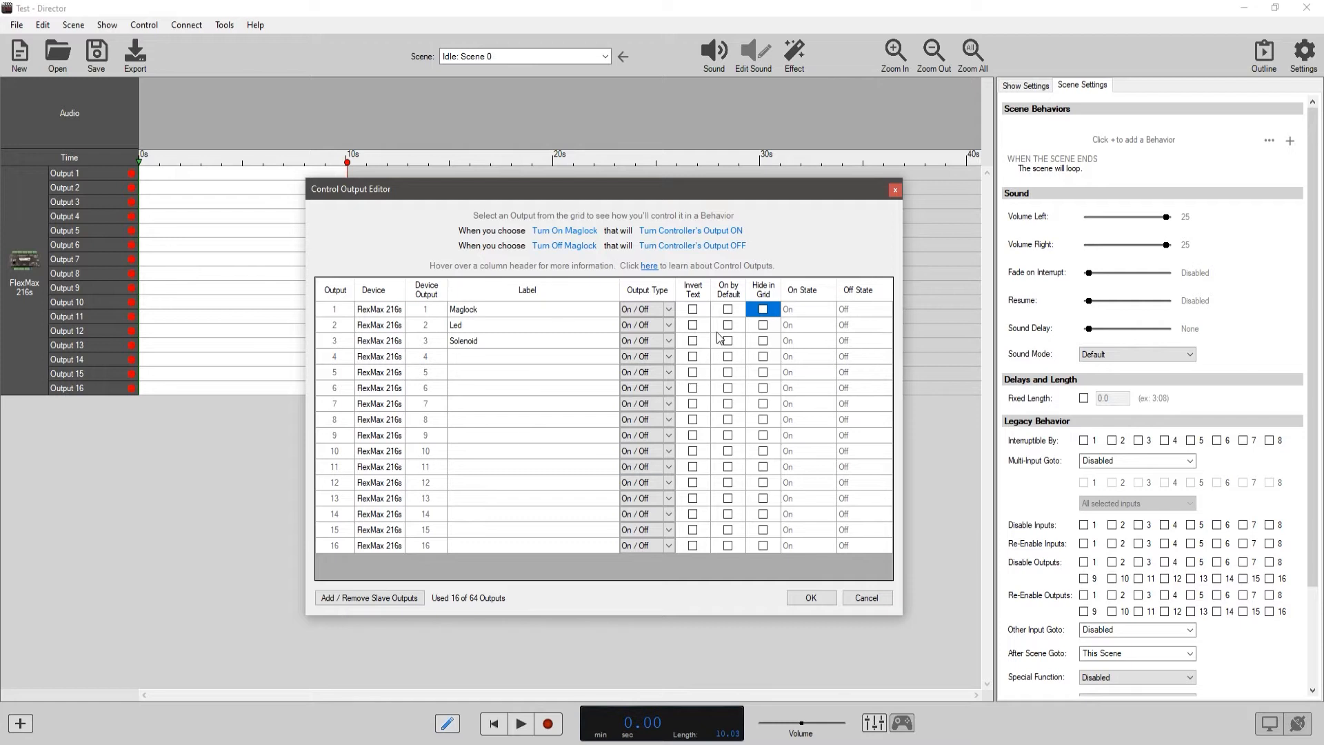
# Accept the output labels and select the Maglock, Led and Solenoid rows in the timeline one after another.
pyautogui.click(809, 597)
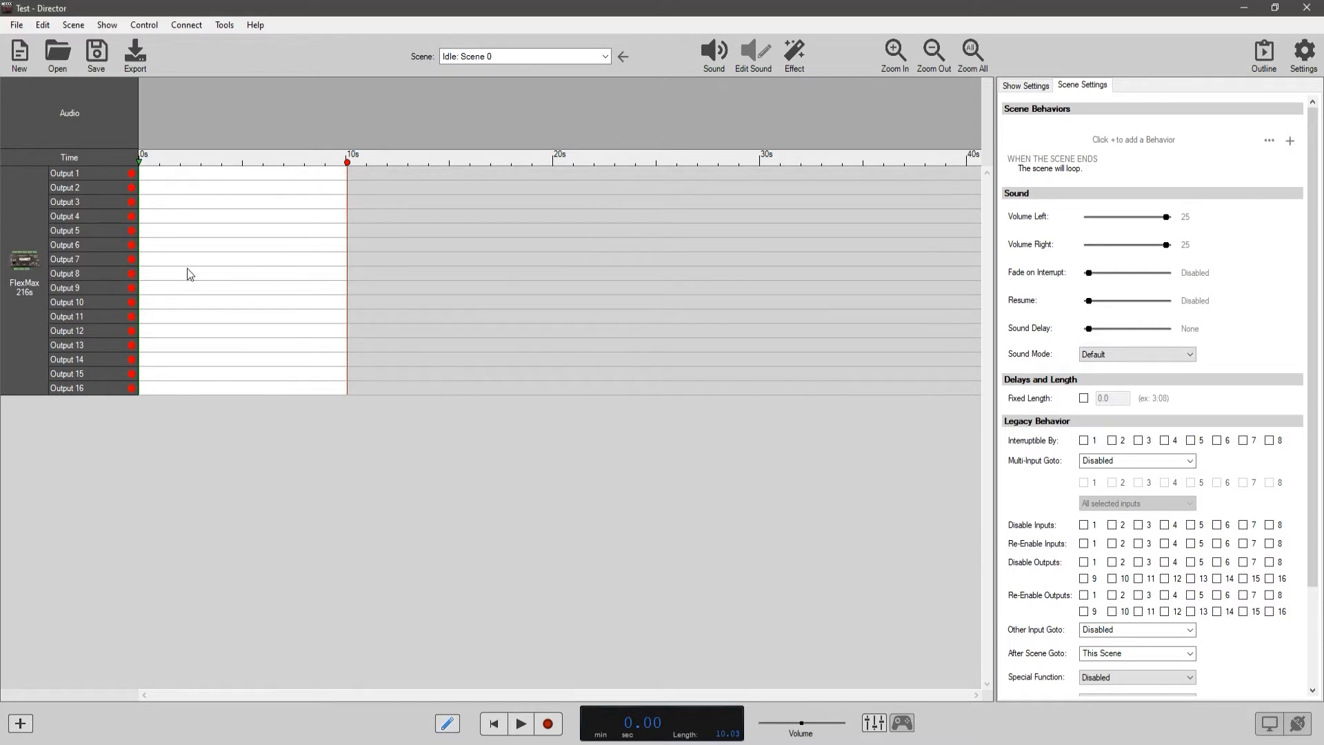
pyautogui.click(88, 172)
pyautogui.click(94, 187)
pyautogui.click(96, 201)
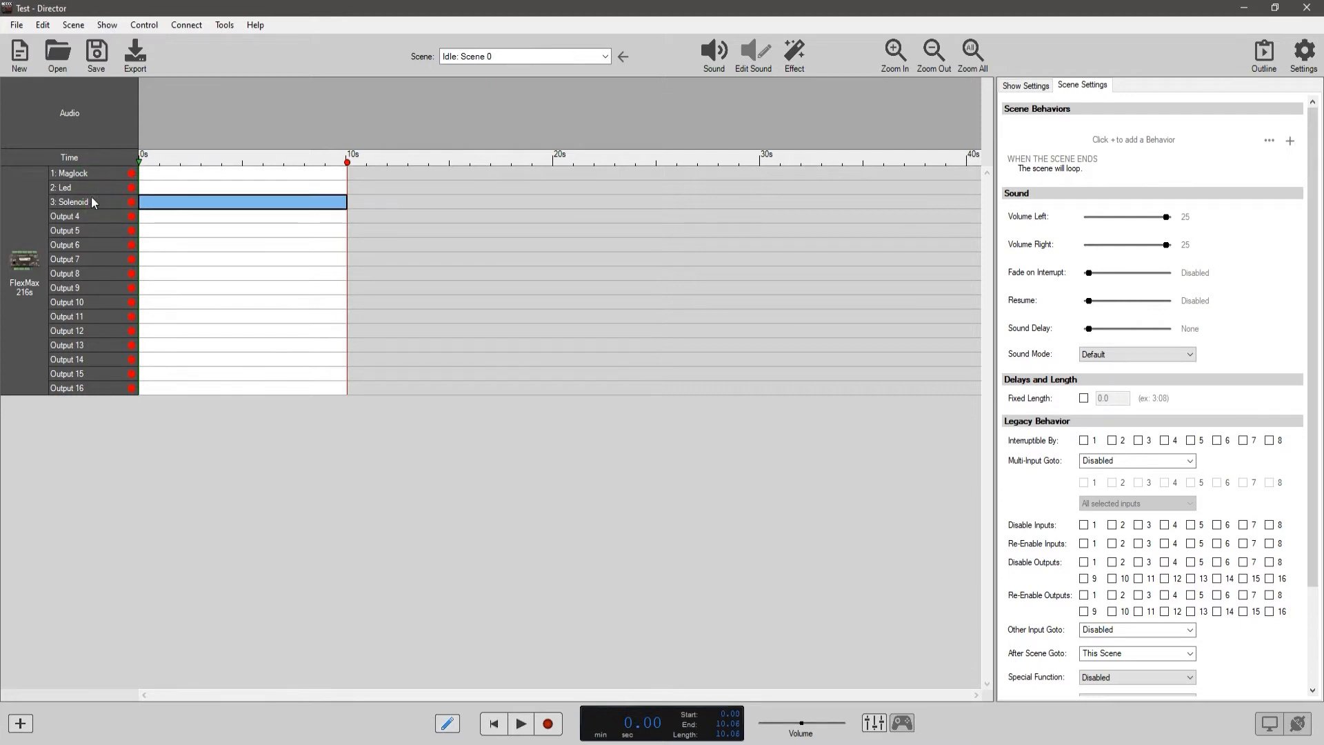
pyautogui.rightClick(105, 220)
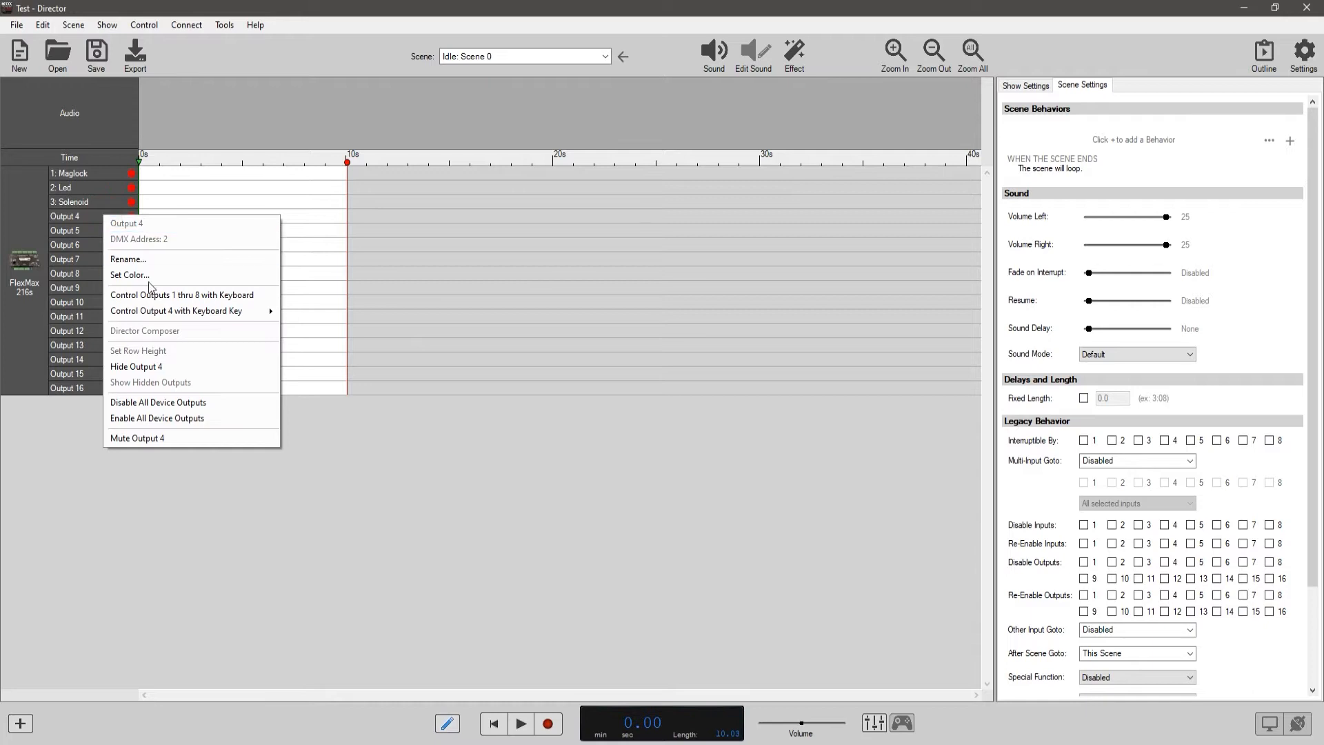
pyautogui.click(73, 25)
pyautogui.moveTo(107, 25)
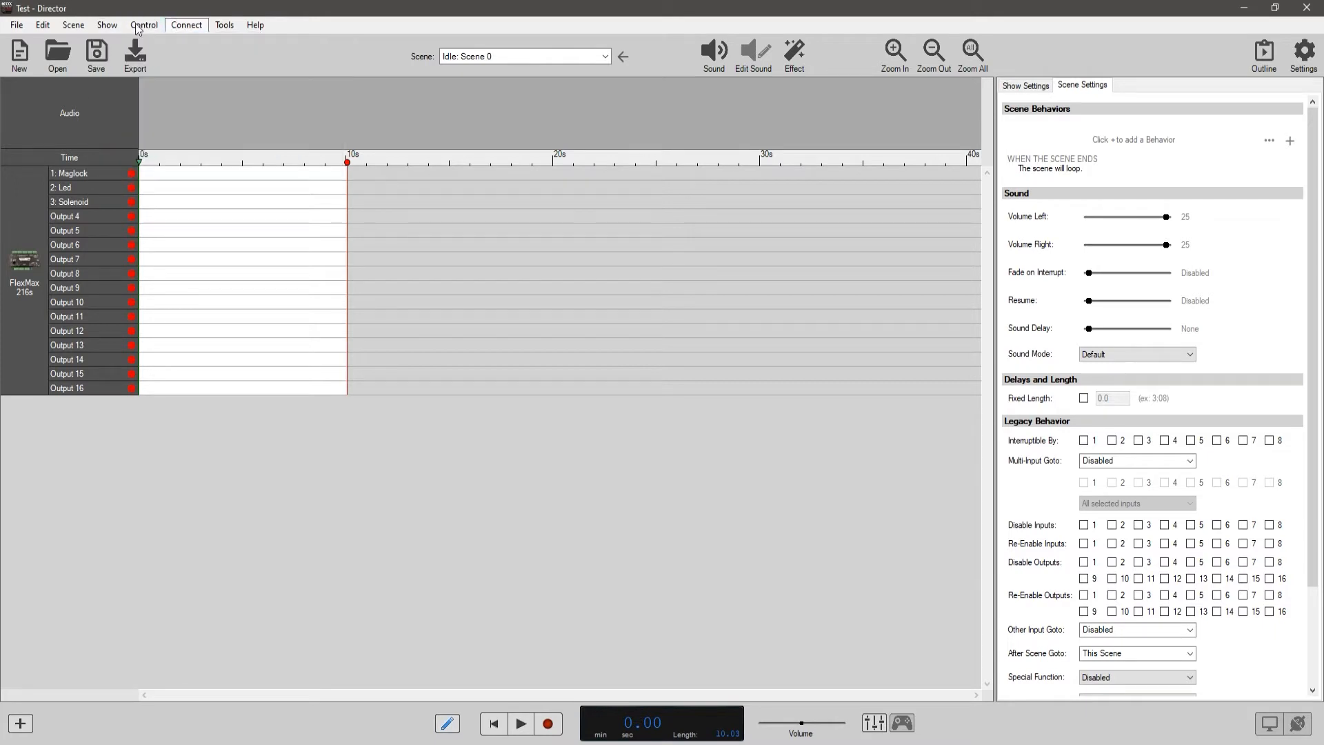
# Open the scene manager and name the Idle group's scene 0 Waiting.
pyautogui.click(69, 27)
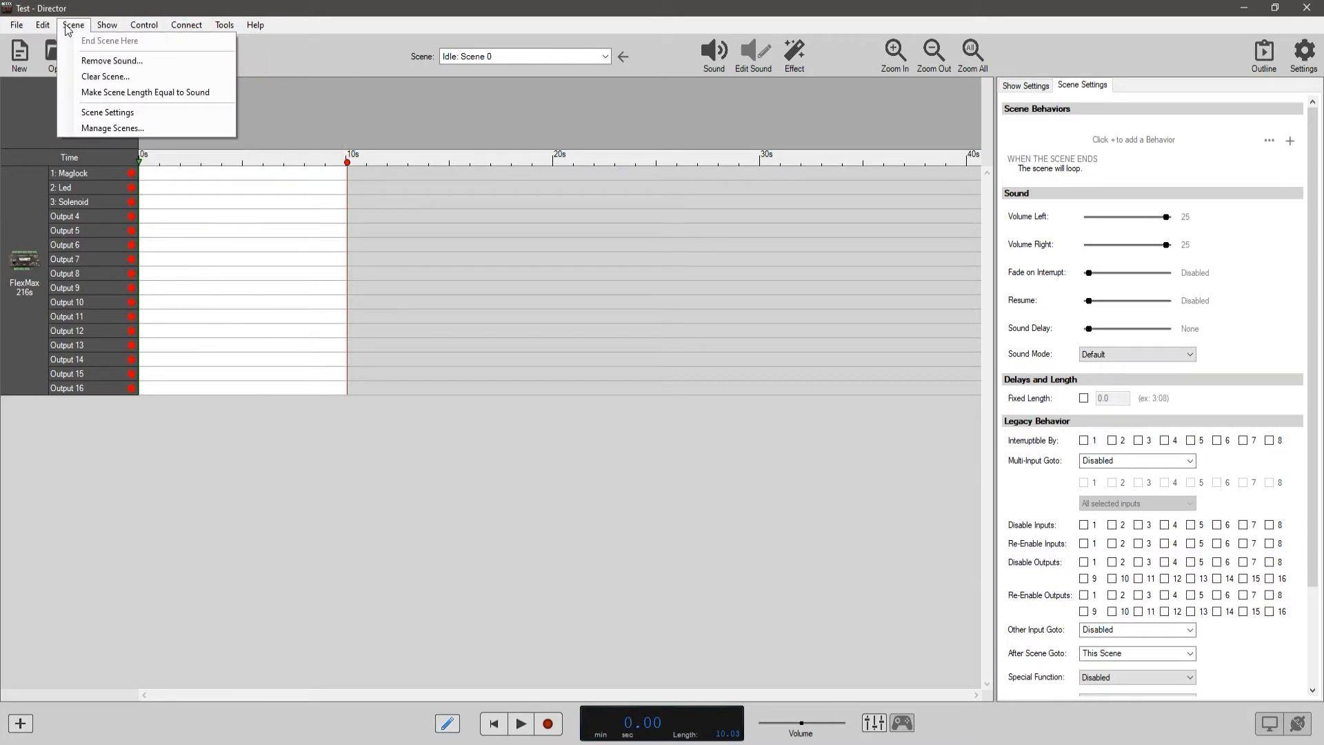
pyautogui.click(545, 55)
pyautogui.click(545, 55)
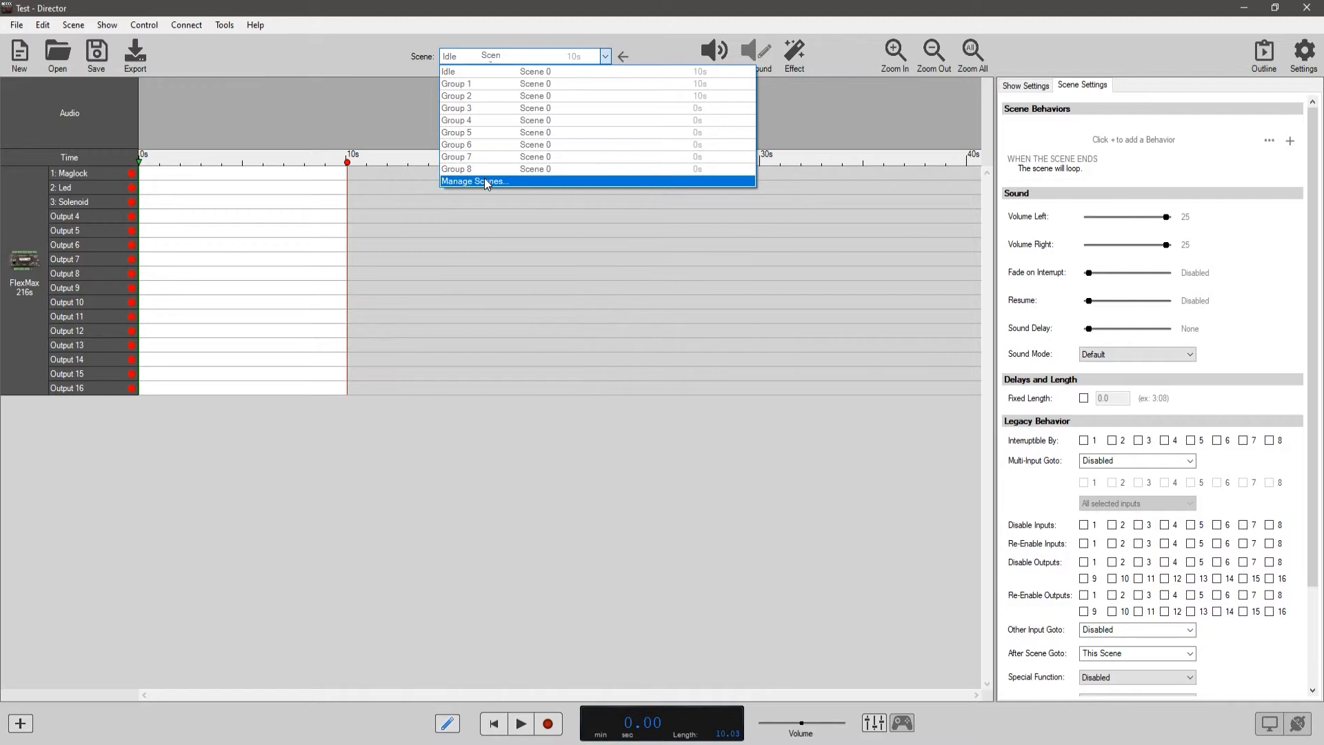
pyautogui.click(486, 180)
pyautogui.click(541, 329)
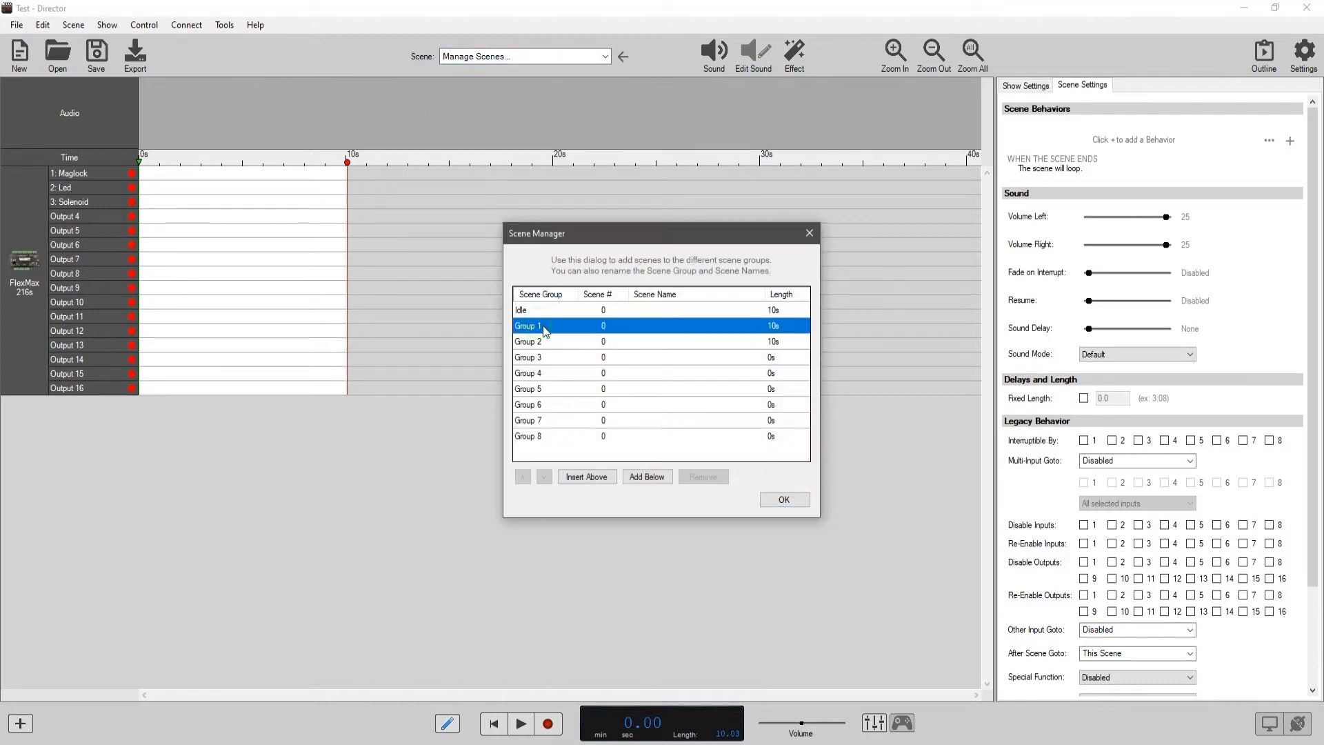
pyautogui.click(637, 310)
pyautogui.click(637, 311)
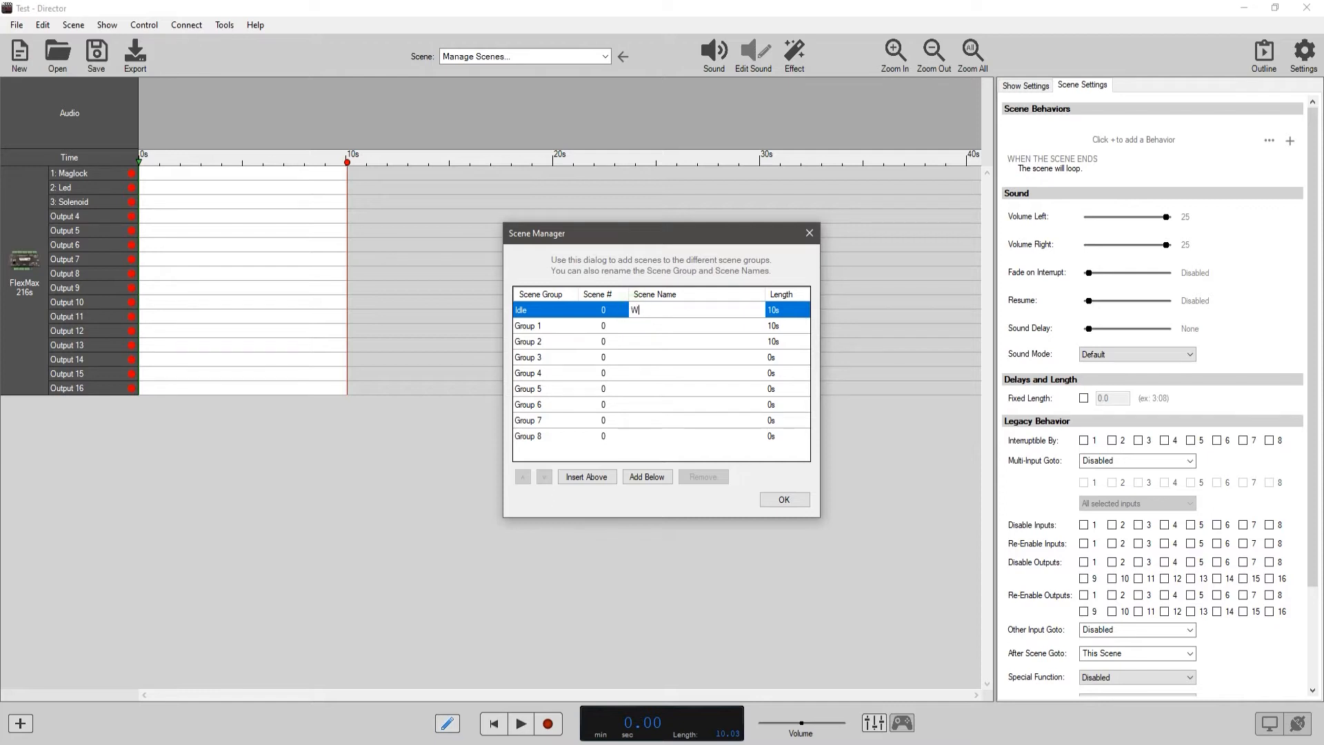
# Name scene 0 of Group 1 Something Occurs.
pyautogui.click(636, 327)
pyautogui.click(638, 327)
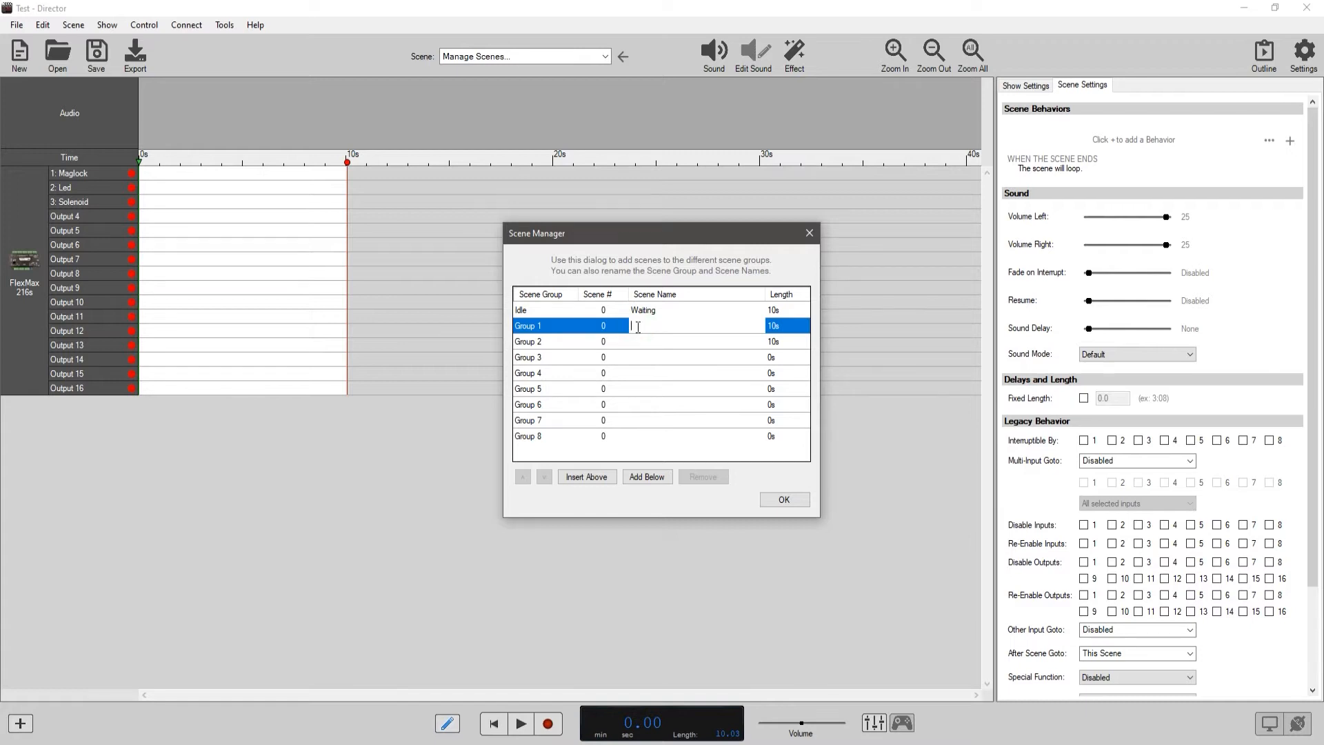
pyautogui.write('Something Occurs')
pyautogui.click(612, 332)
# Rename the scene group Group 1 as Room 1.
pyautogui.click(534, 330)
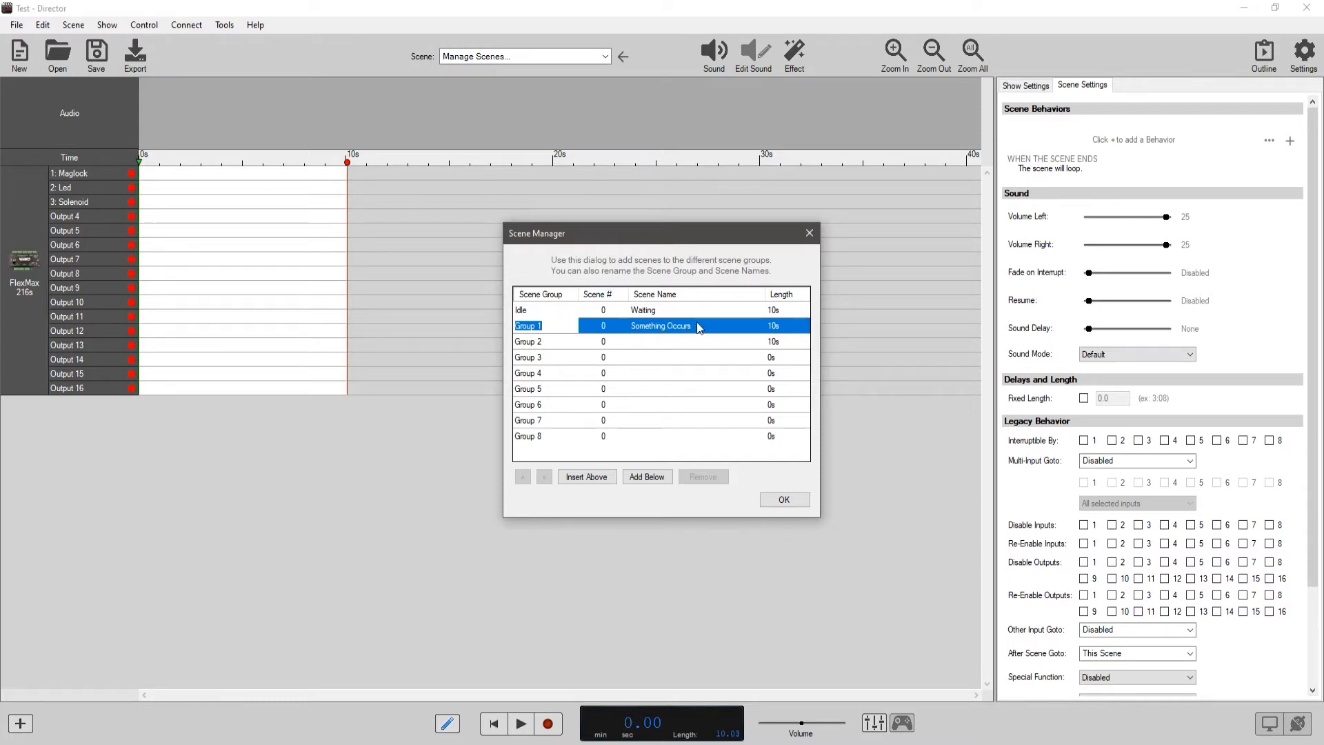
pyautogui.write('Room')
pyautogui.click(711, 326)
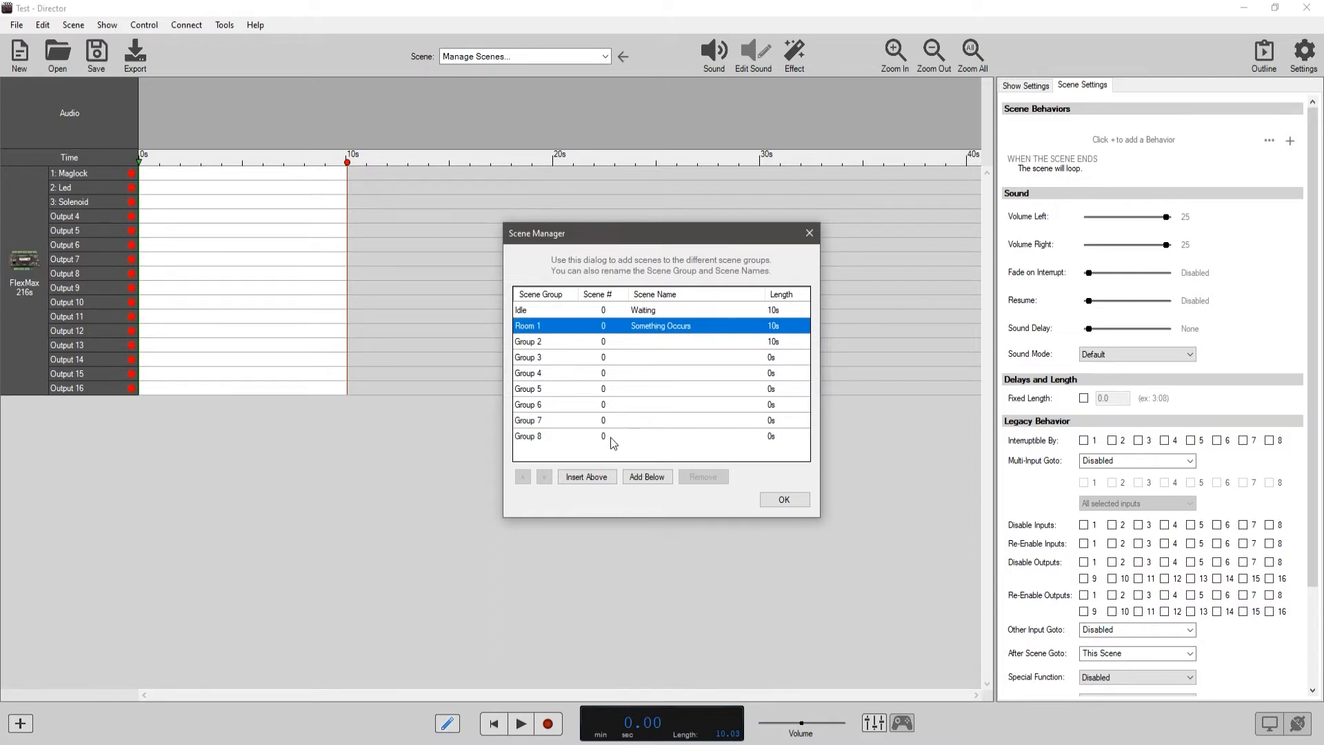
# Add two scenes below scene 0 of Room 1 and remove both again.
pyautogui.click(637, 477)
pyautogui.click(637, 478)
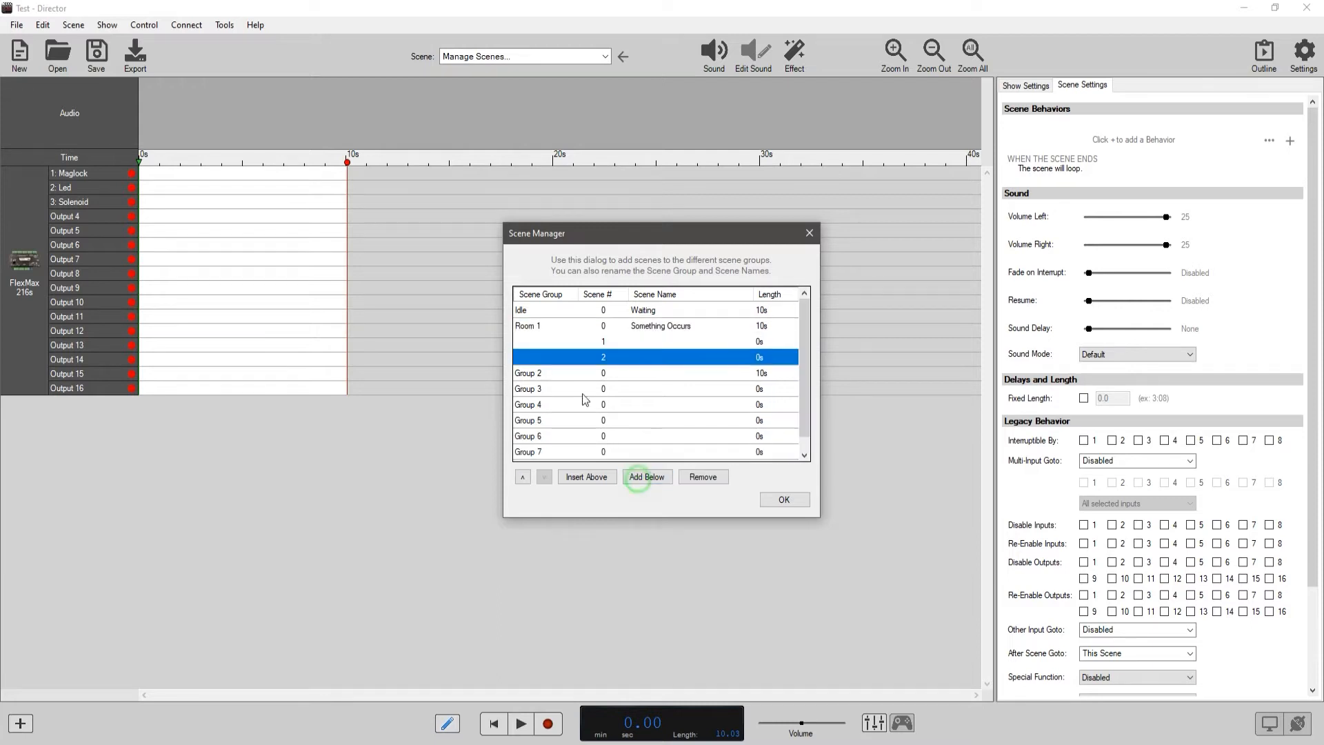
pyautogui.click(700, 477)
pyautogui.click(706, 440)
pyautogui.click(663, 343)
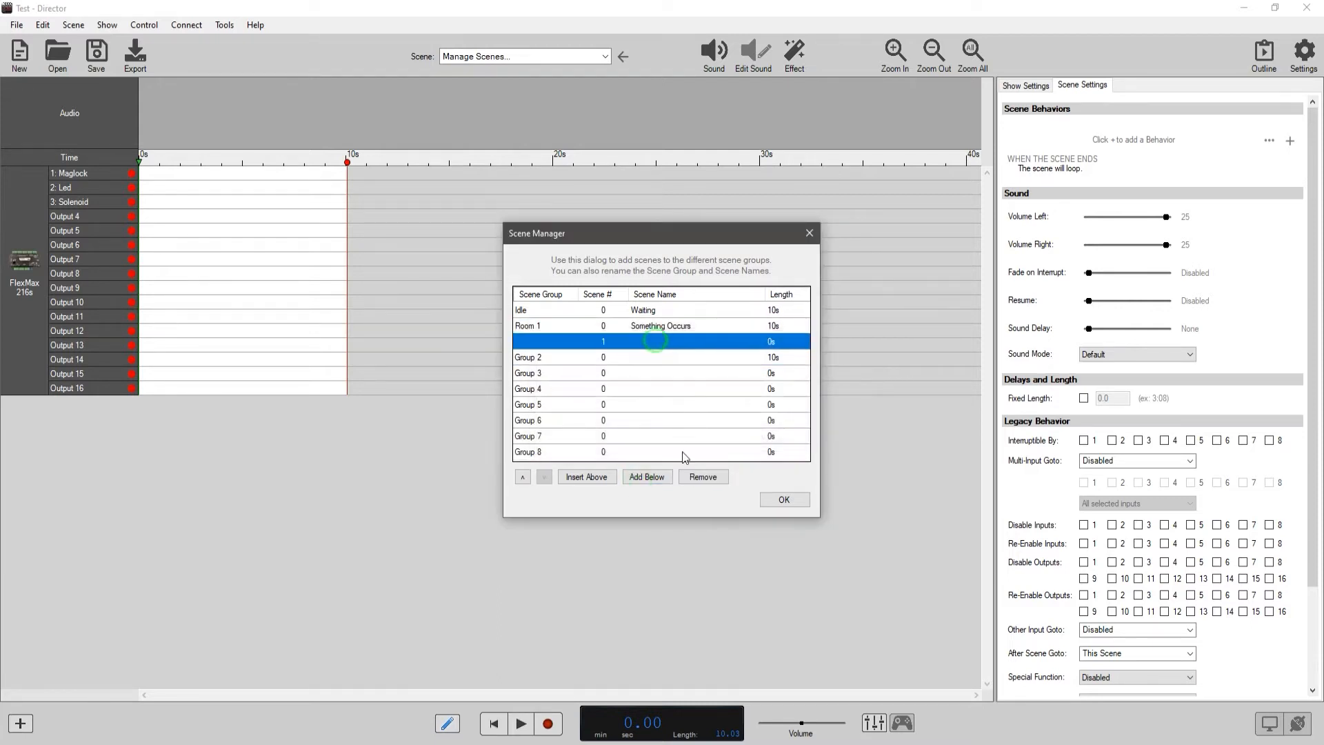
pyautogui.click(702, 477)
pyautogui.click(701, 437)
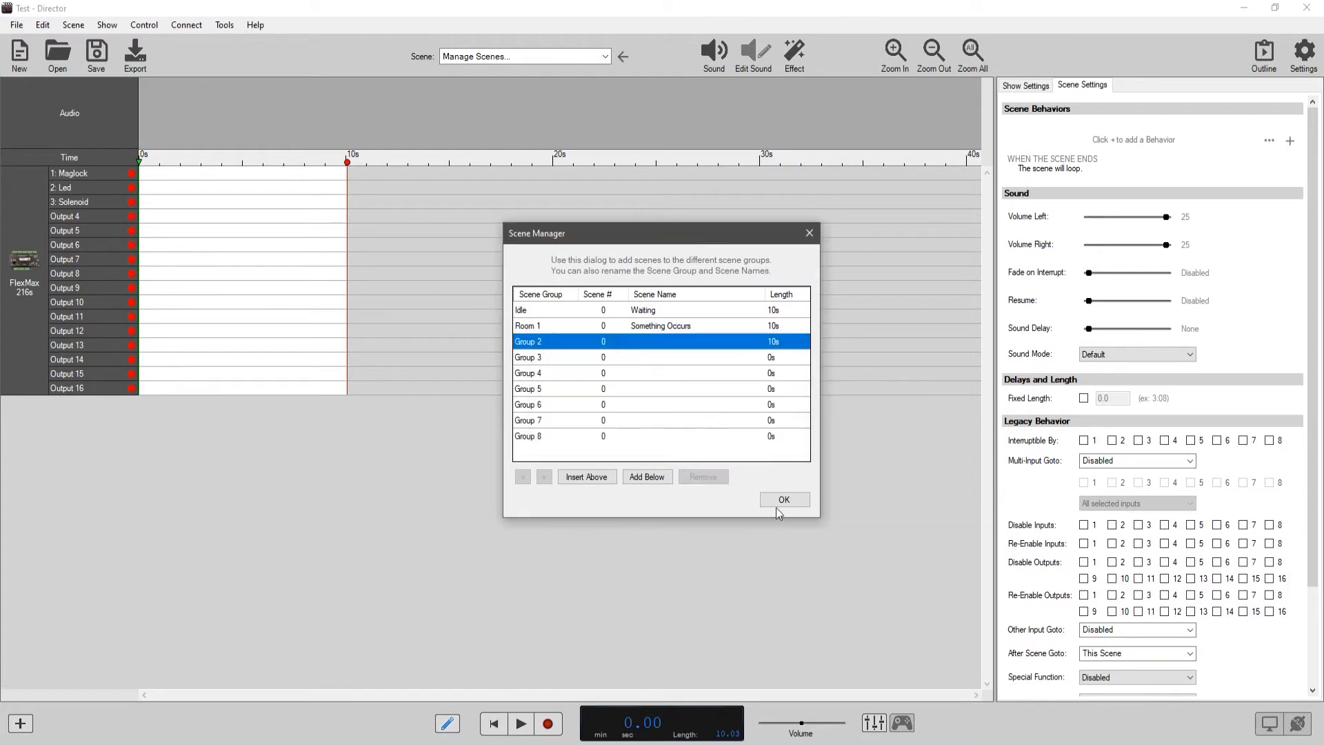
# Accept the scene and group names and close the scene manager.
pyautogui.click(784, 499)
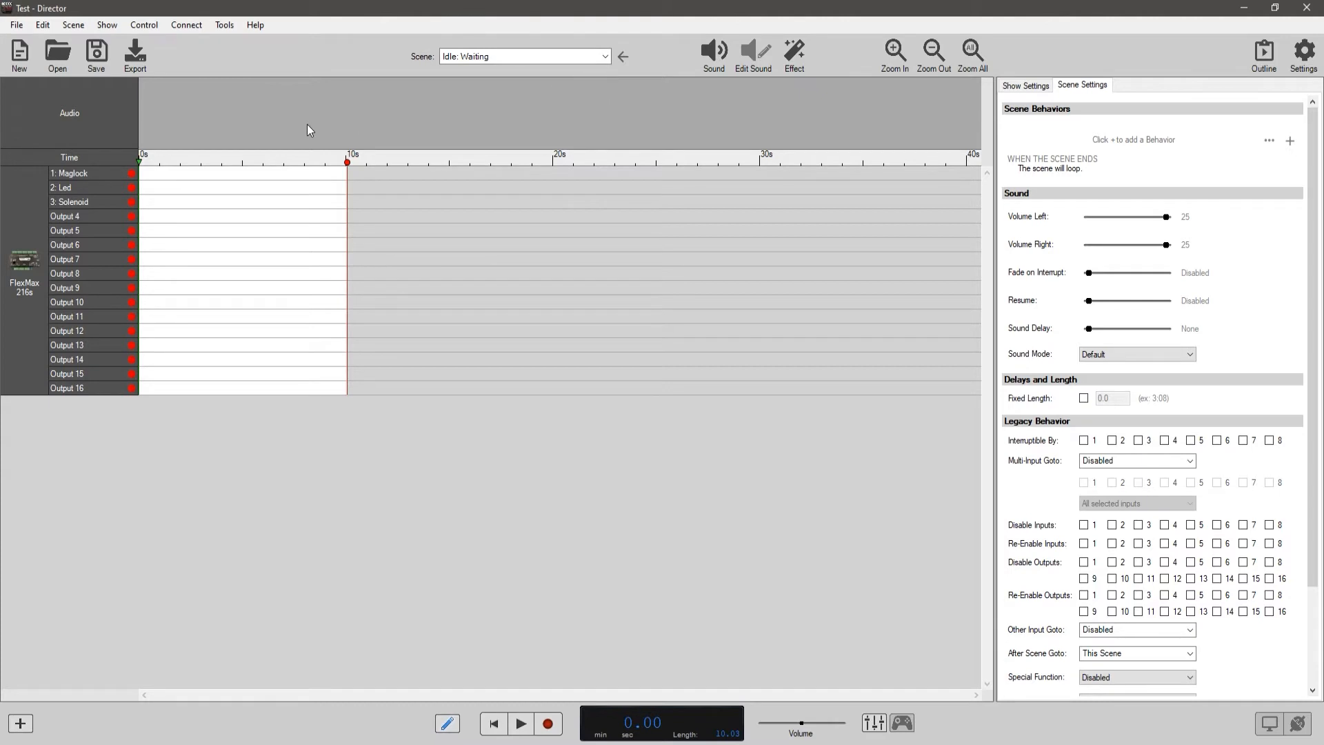
pyautogui.click(107, 25)
pyautogui.click(107, 24)
pyautogui.click(107, 27)
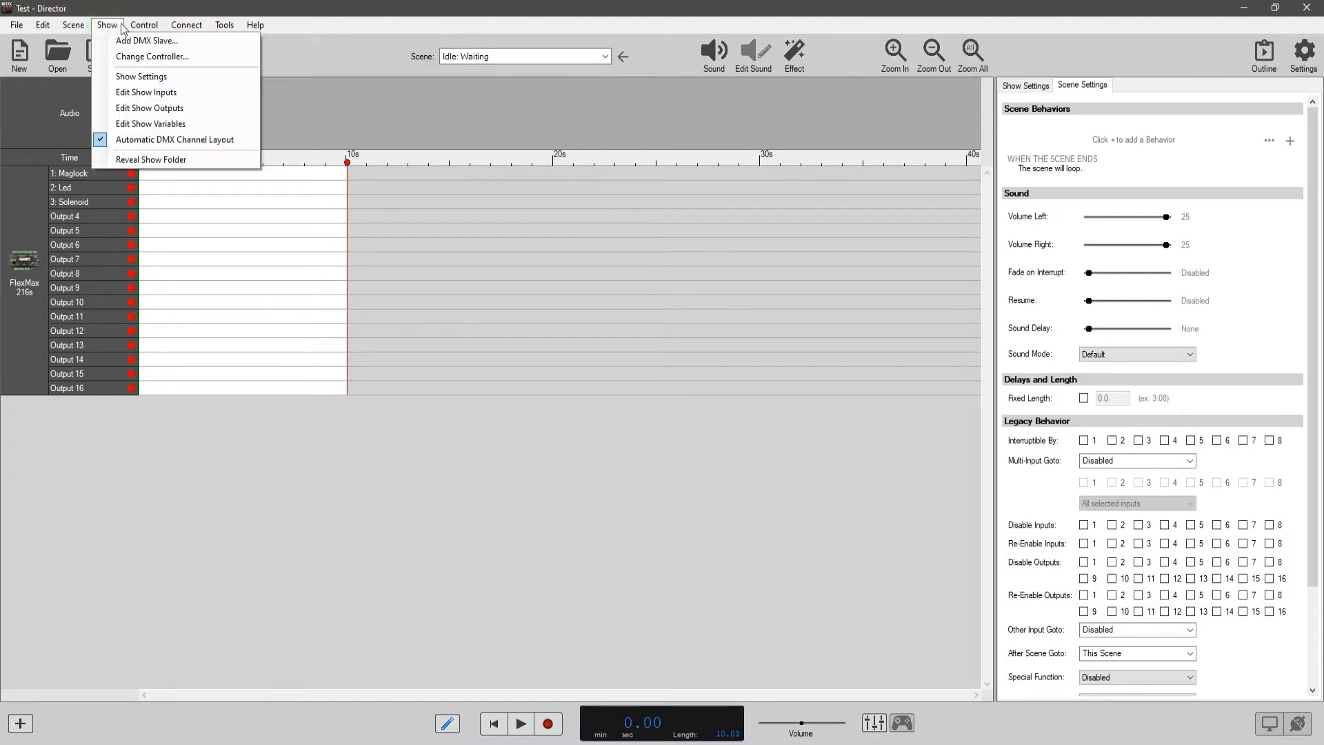
pyautogui.moveTo(140, 28)
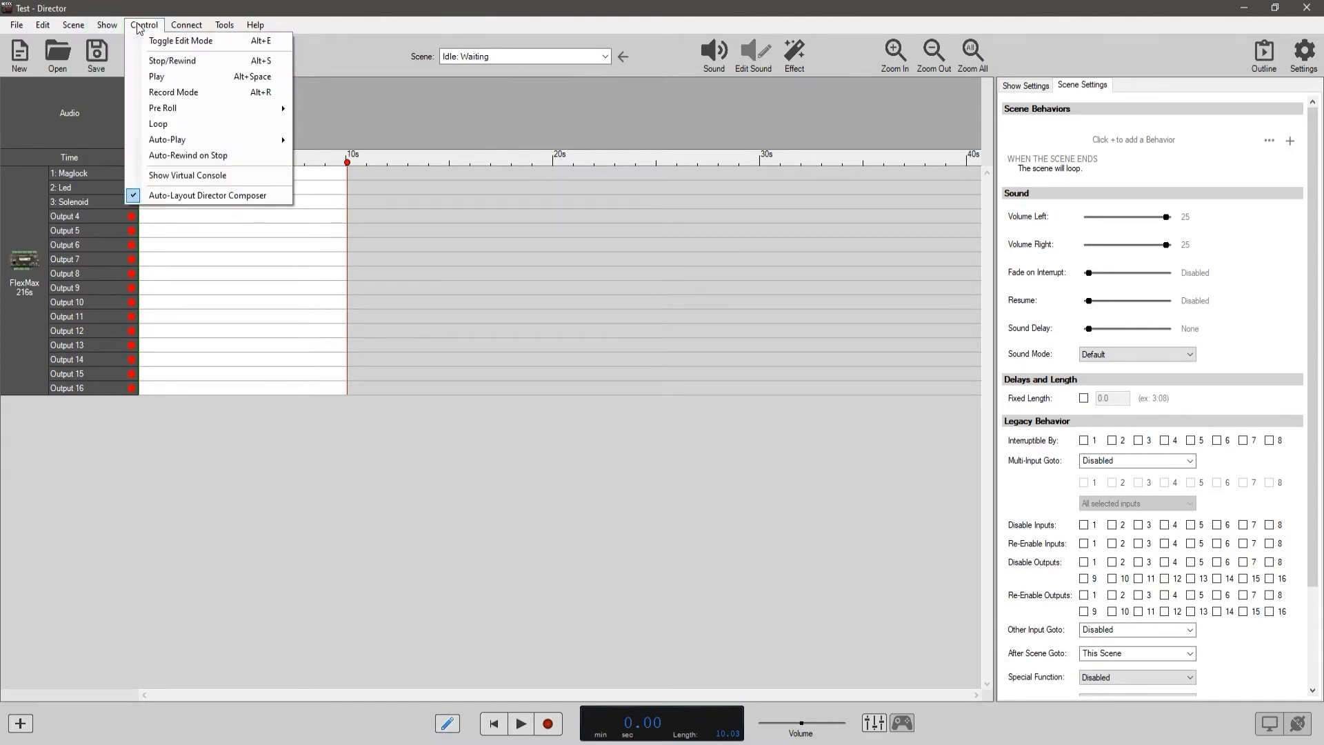
# Move the end of the Waiting scene to about 22.4 s on the timeline.
pyautogui.click(604, 303)
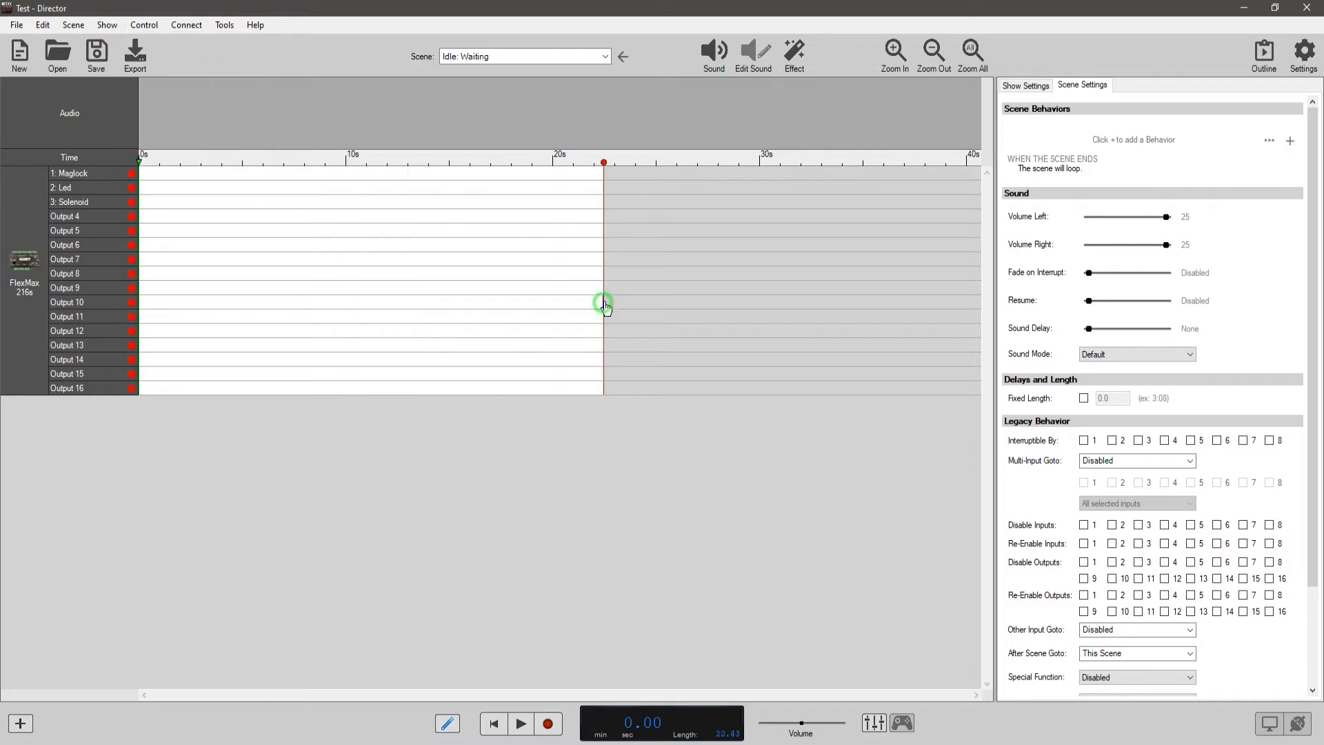
# Move the playhead to about 11.8 s and the end of the Waiting scene to 5 s on the timeline.
pyautogui.click(344, 164)
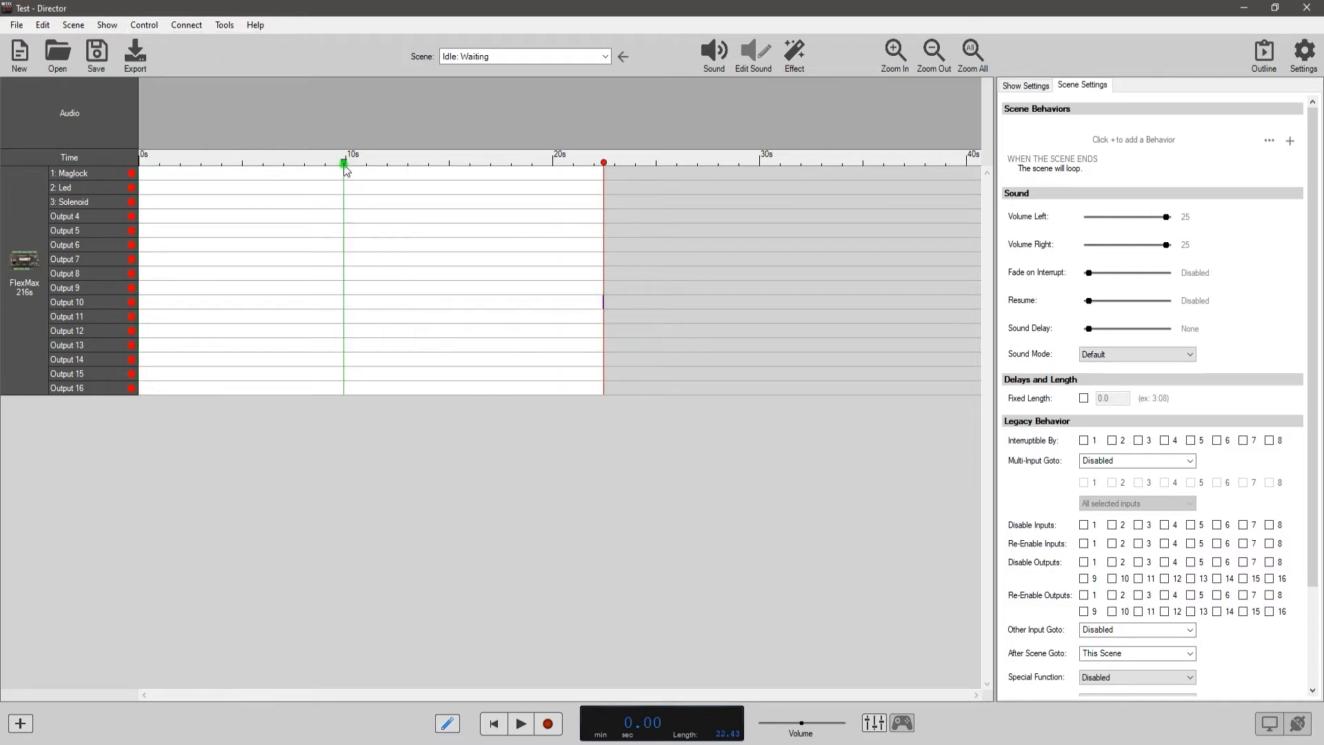
pyautogui.click(345, 164)
pyautogui.click(346, 174)
pyautogui.click(346, 180)
pyautogui.moveTo(598, 164); pyautogui.dragTo(384, 164)
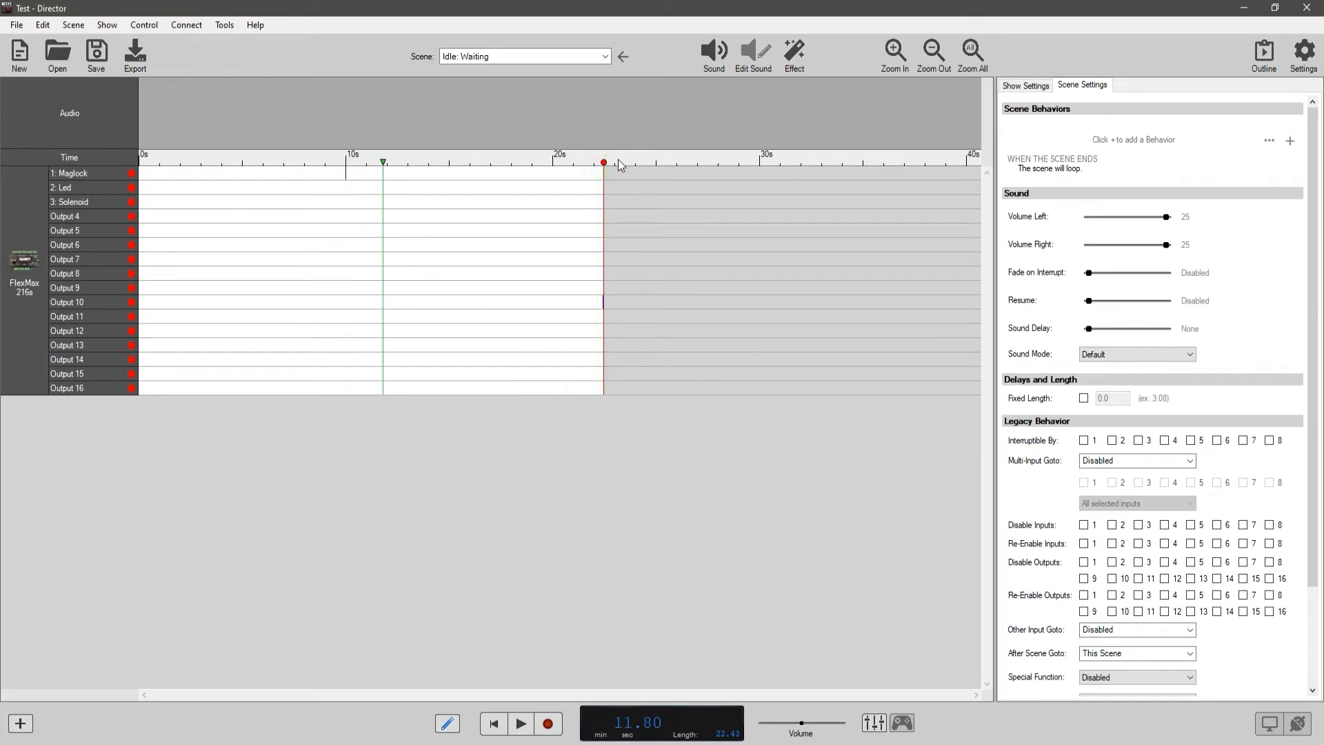
pyautogui.moveTo(604, 164)
pyautogui.mouseDown()
pyautogui.moveTo(385, 166)
pyautogui.moveTo(243, 185)
pyautogui.mouseUp()
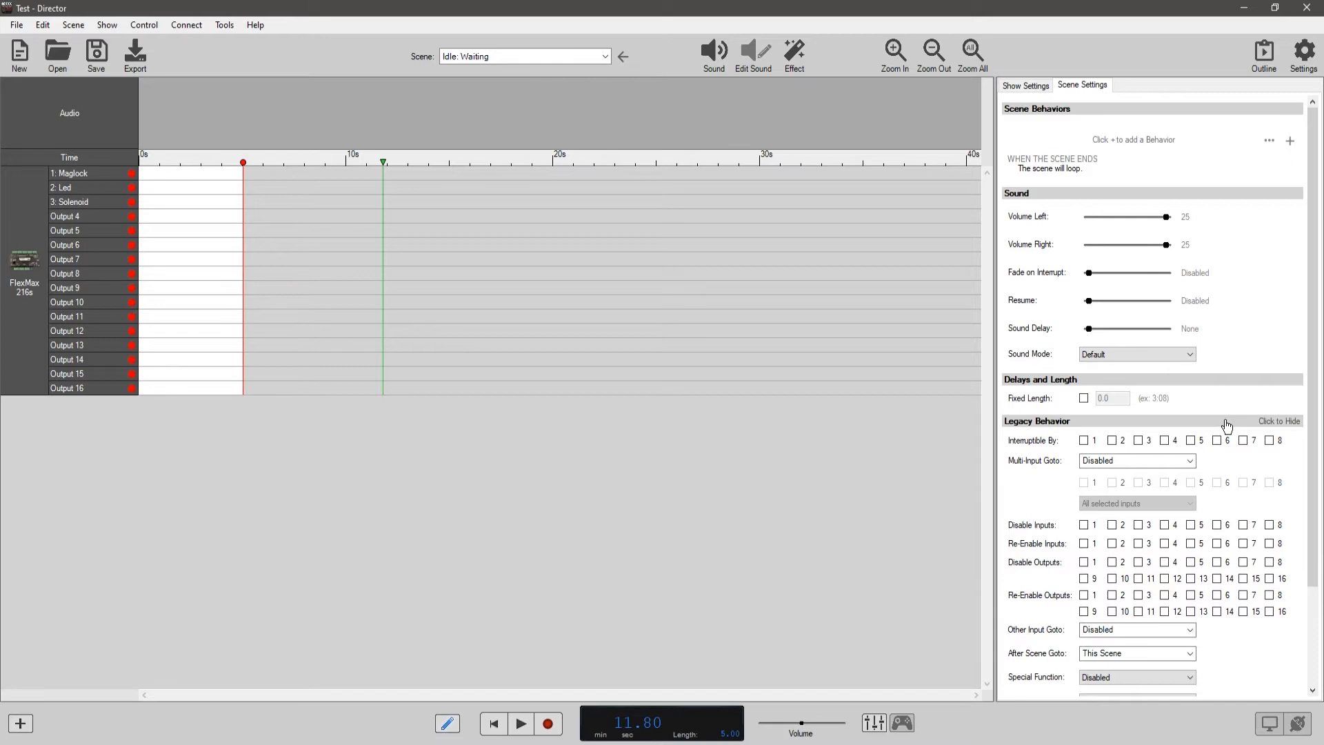
# Collapse the Legacy Behavior, Delays and Length, and Sound sections of the scene settings.
pyautogui.click(1277, 424)
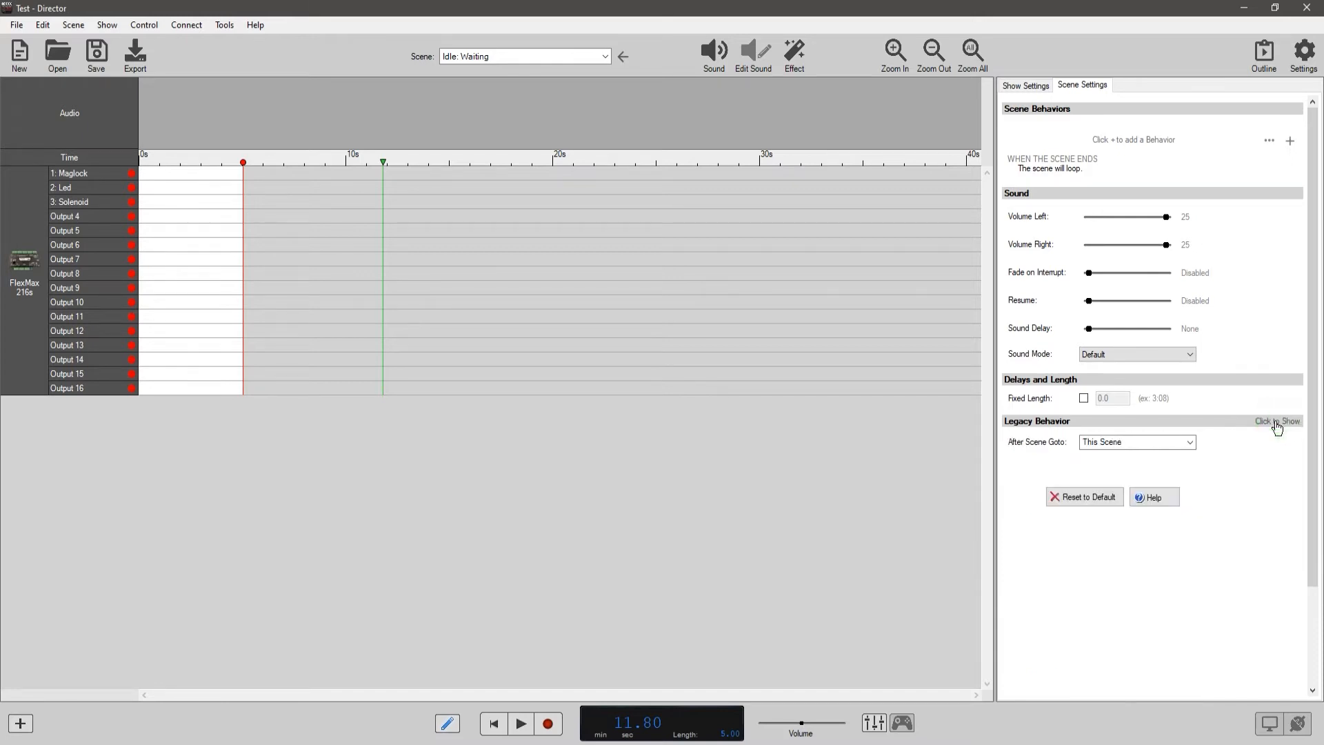
pyautogui.click(1284, 380)
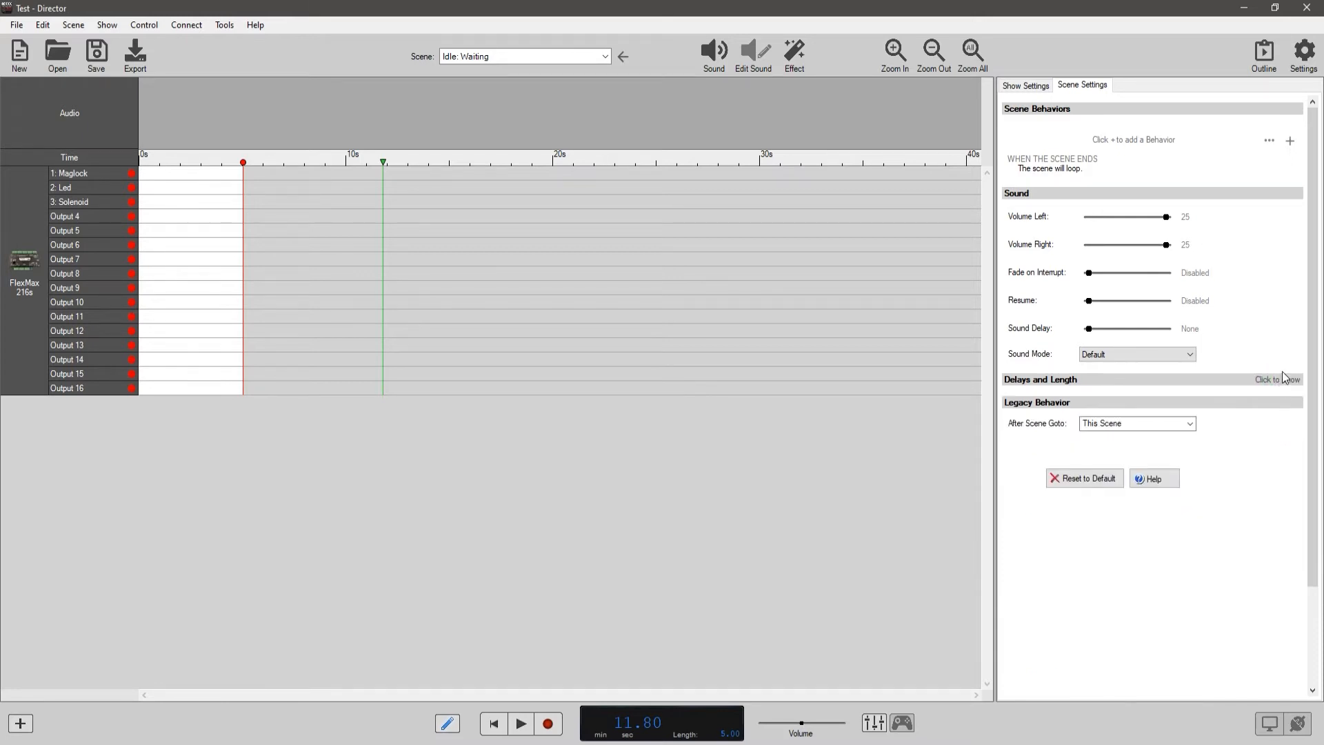
pyautogui.click(1280, 196)
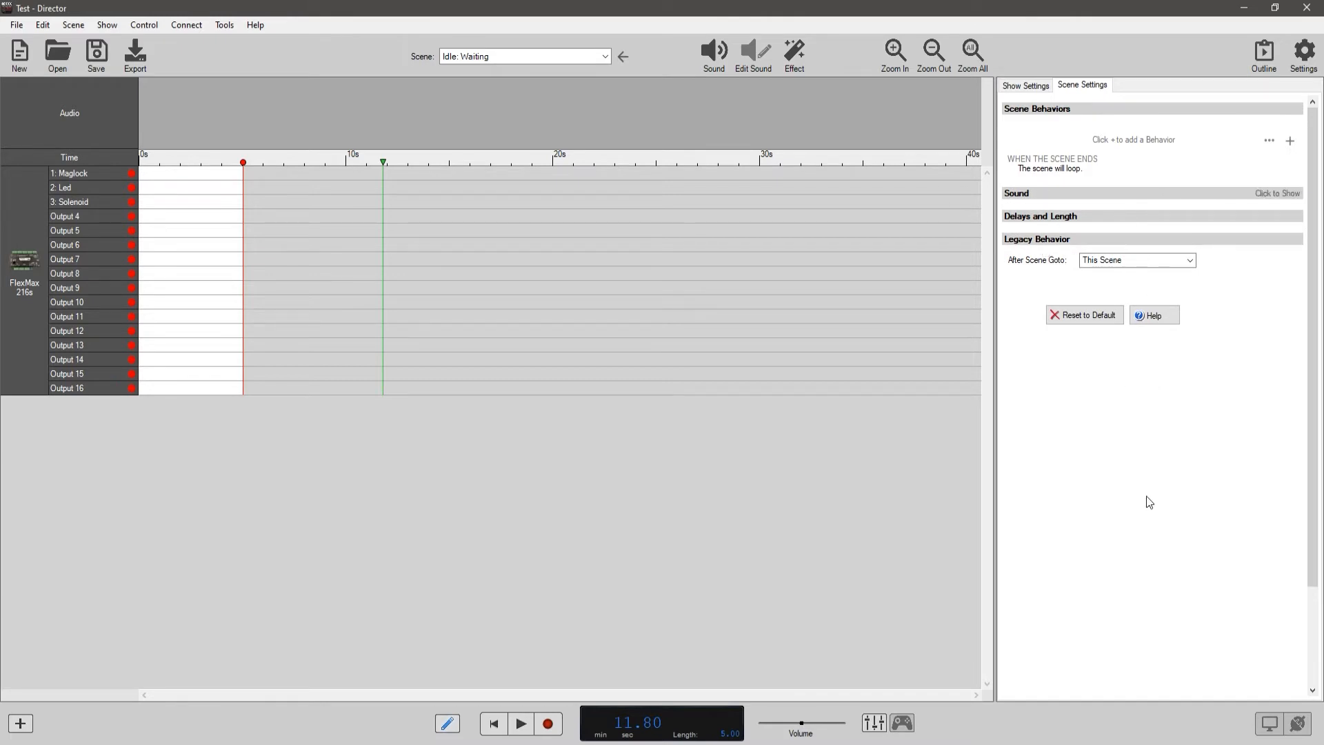
# Compare the show settings with the scene settings and collapse the show's Inputs and Outputs section.
pyautogui.click(1024, 90)
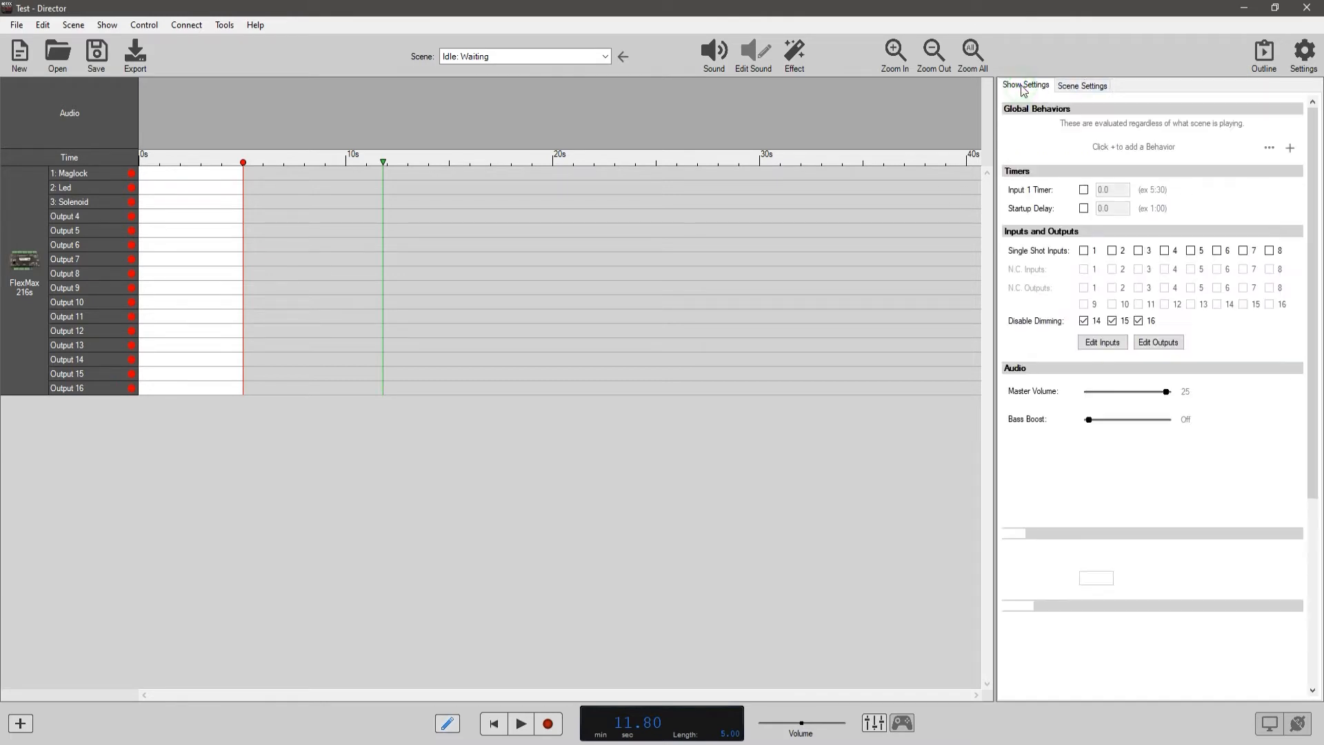
pyautogui.click(1085, 88)
pyautogui.click(1034, 86)
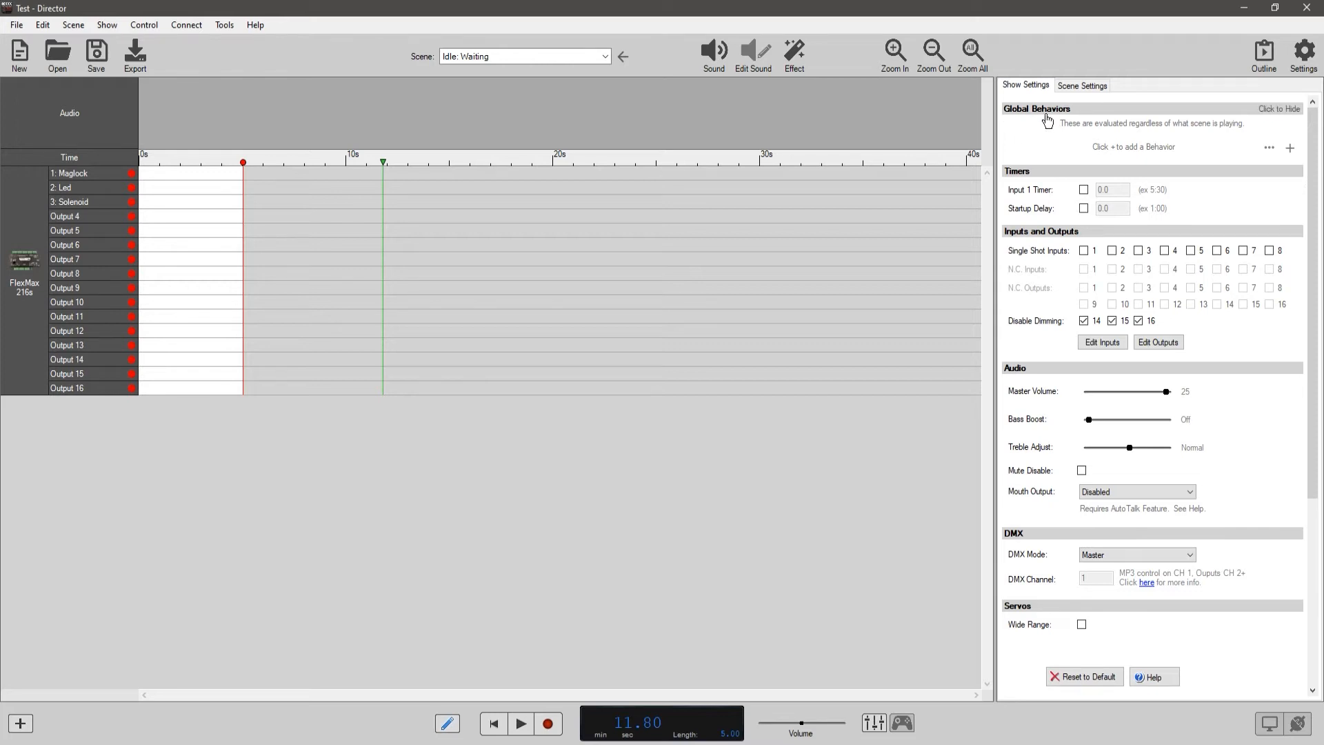
pyautogui.click(1089, 88)
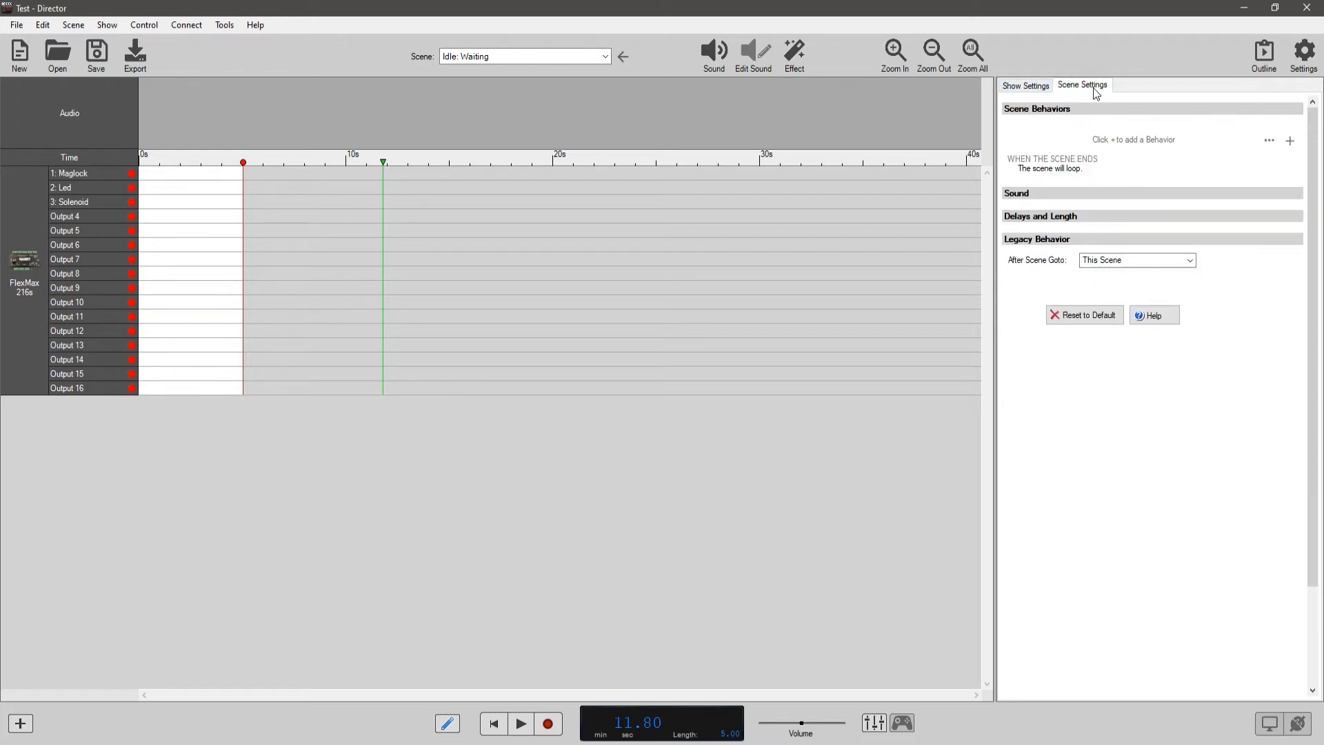
pyautogui.click(1026, 86)
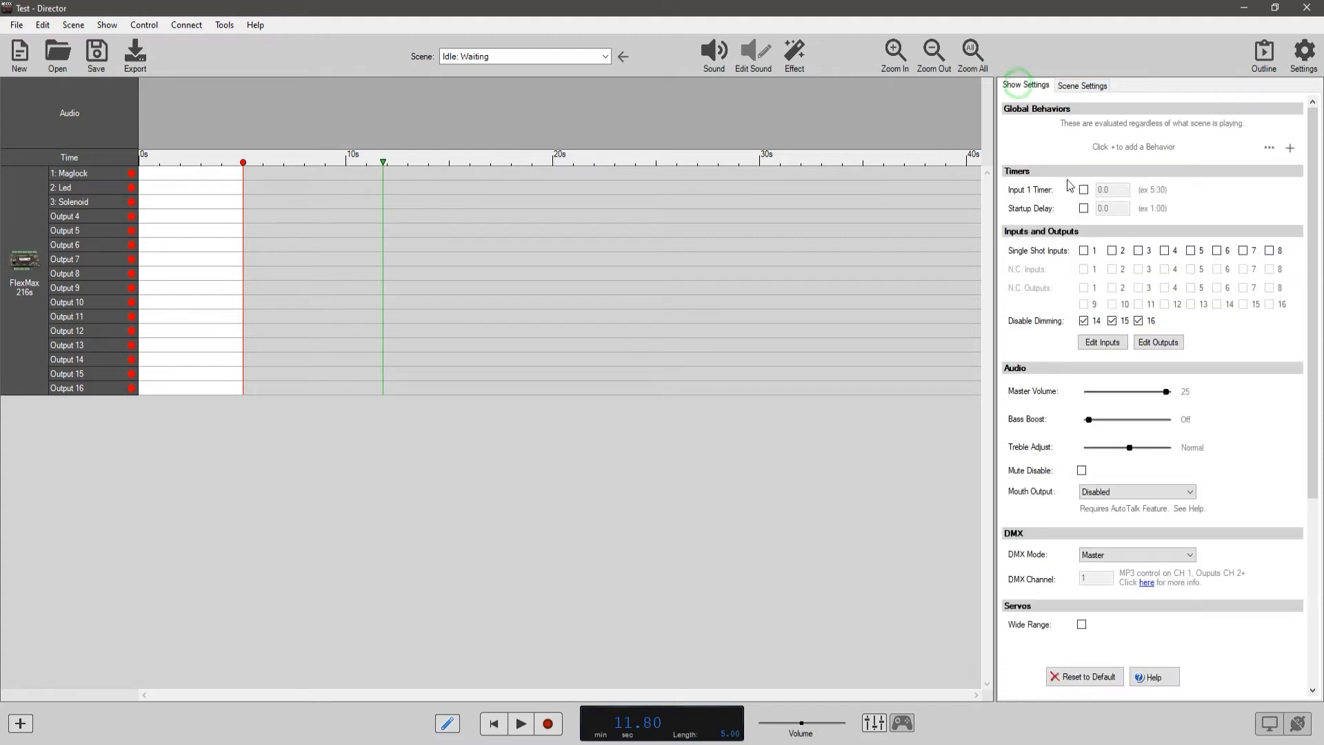
pyautogui.click(1286, 235)
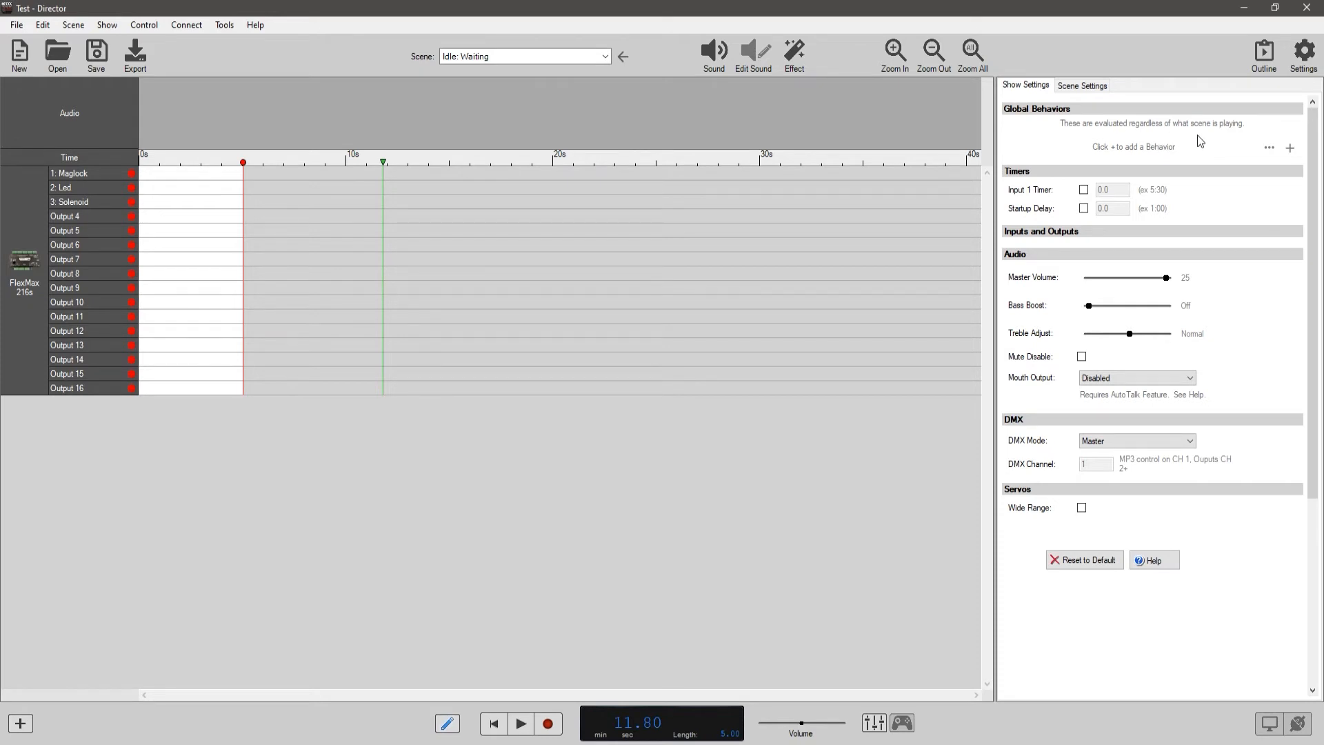
# Start a new global behavior with an Input State condition for FlexMax 216s - 1: Button, state Turns On (single shot).
pyautogui.click(1289, 148)
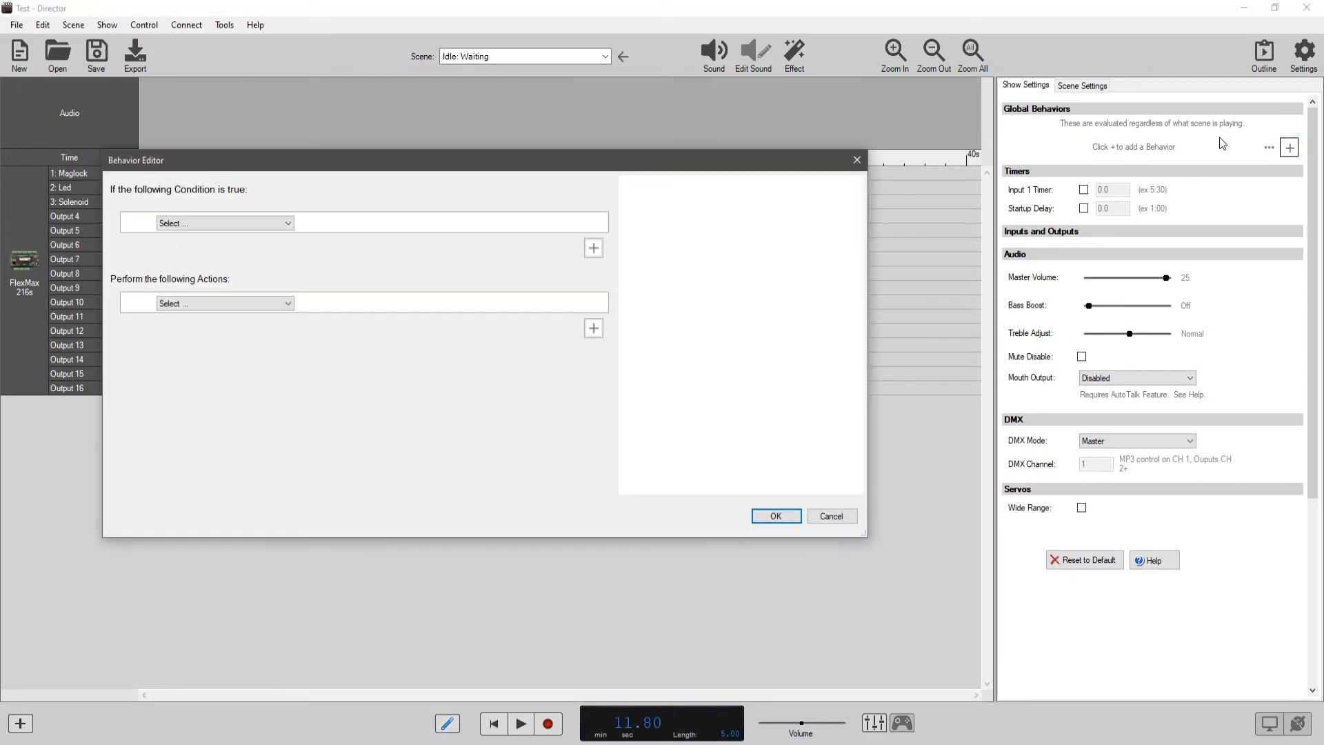
pyautogui.moveTo(680, 158); pyautogui.dragTo(787, 120)
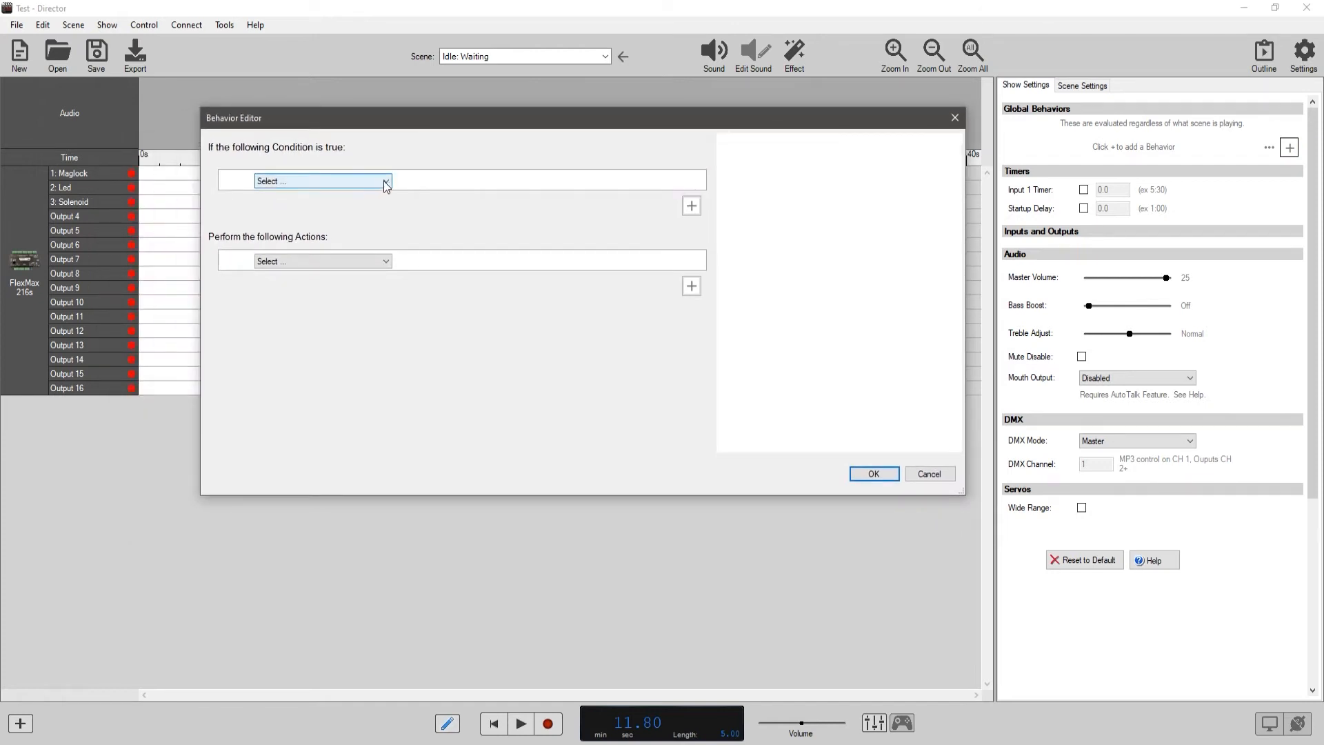
pyautogui.click(385, 182)
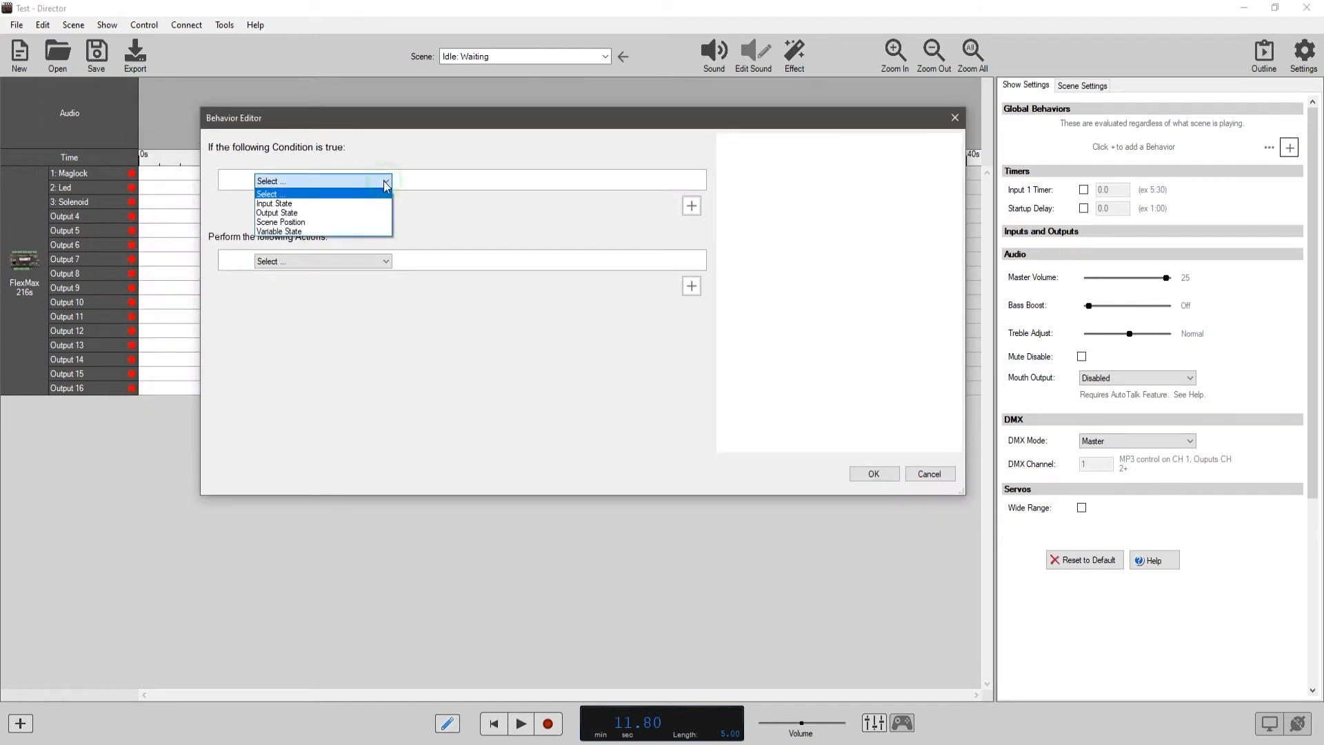
pyautogui.click(288, 203)
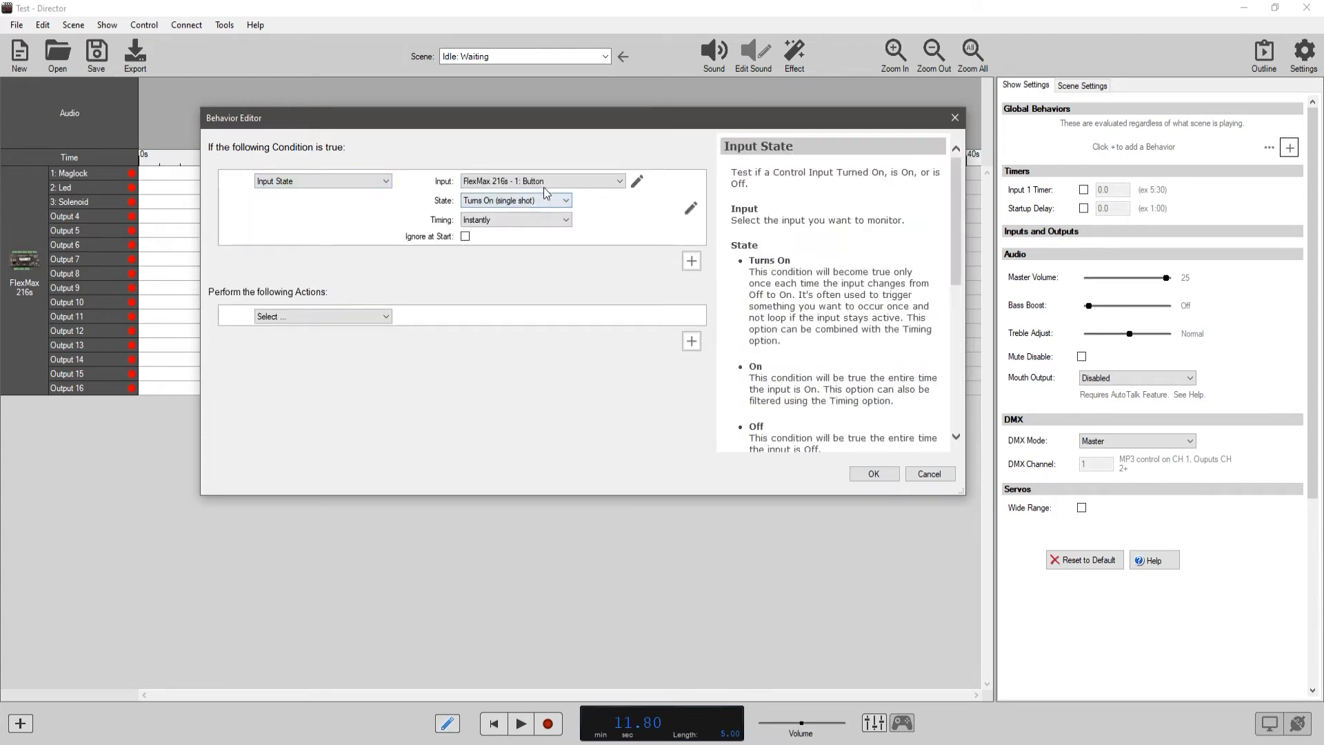
pyautogui.click(556, 182)
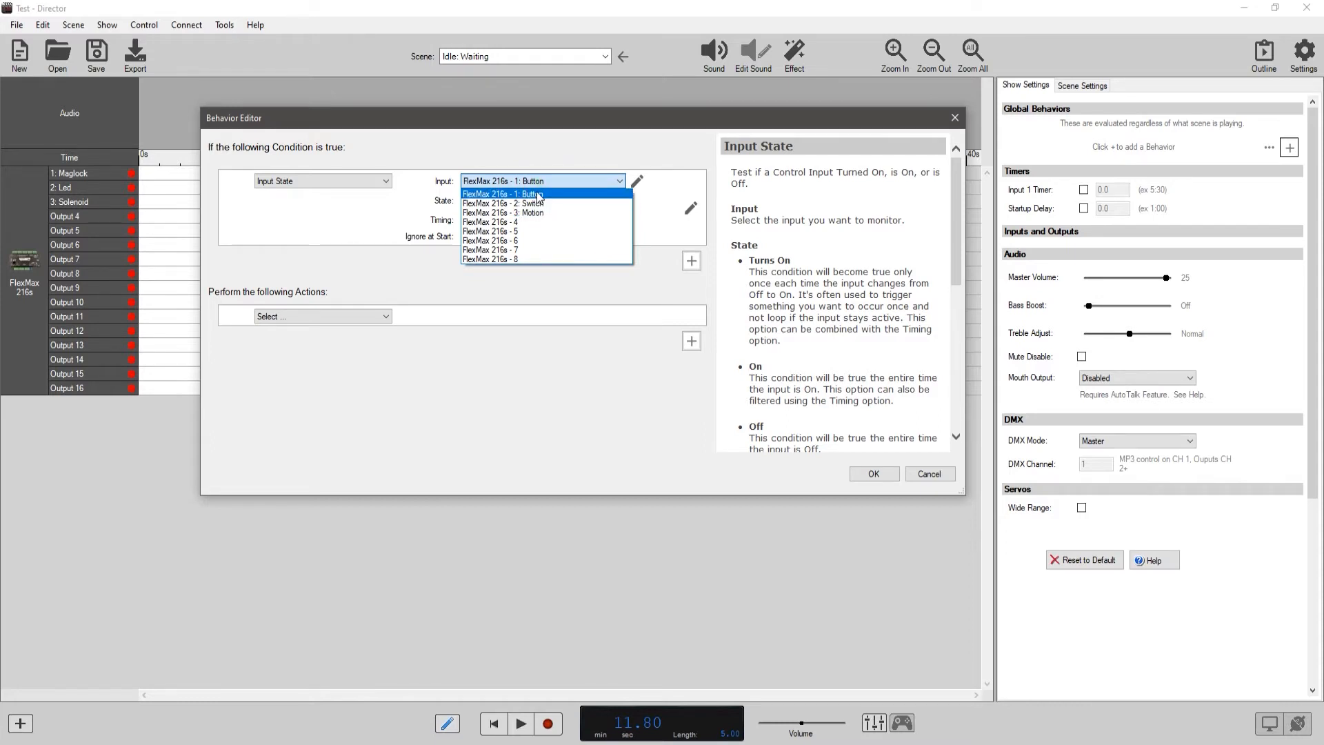
pyautogui.click(539, 196)
pyautogui.click(540, 201)
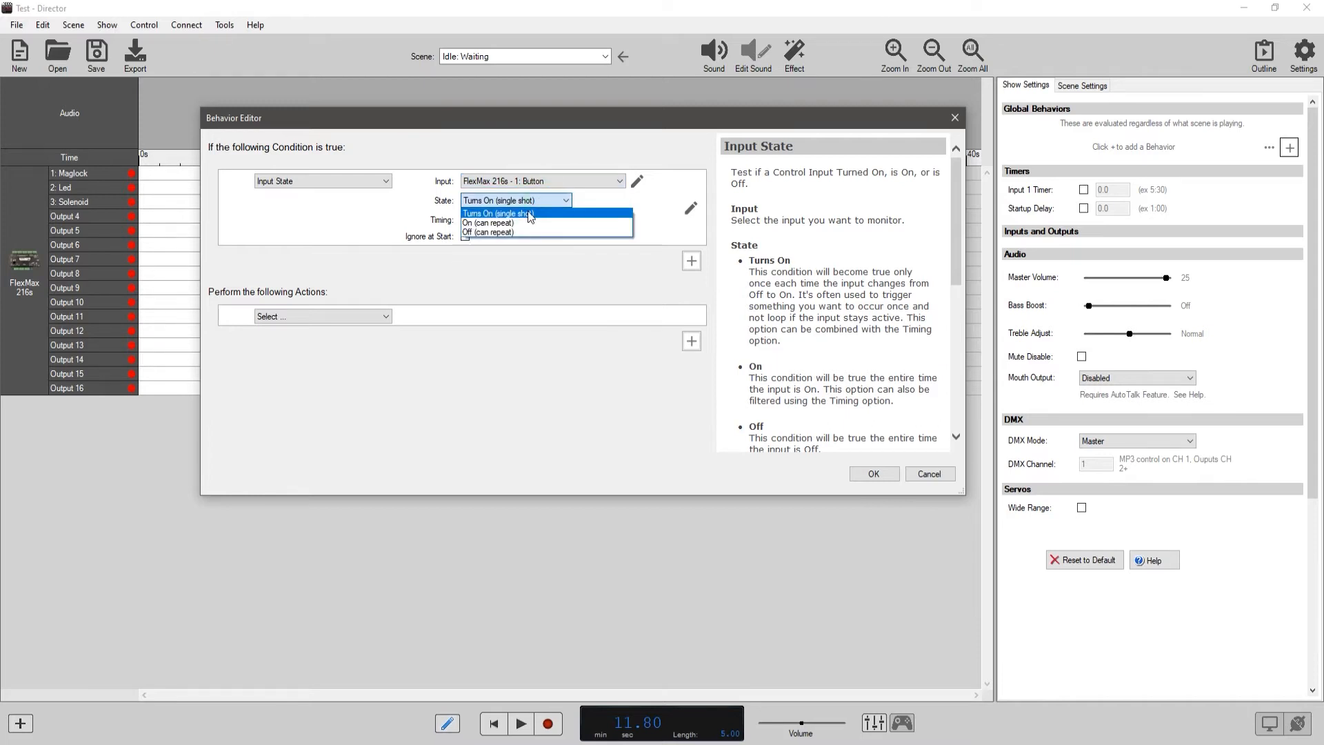
pyautogui.click(531, 214)
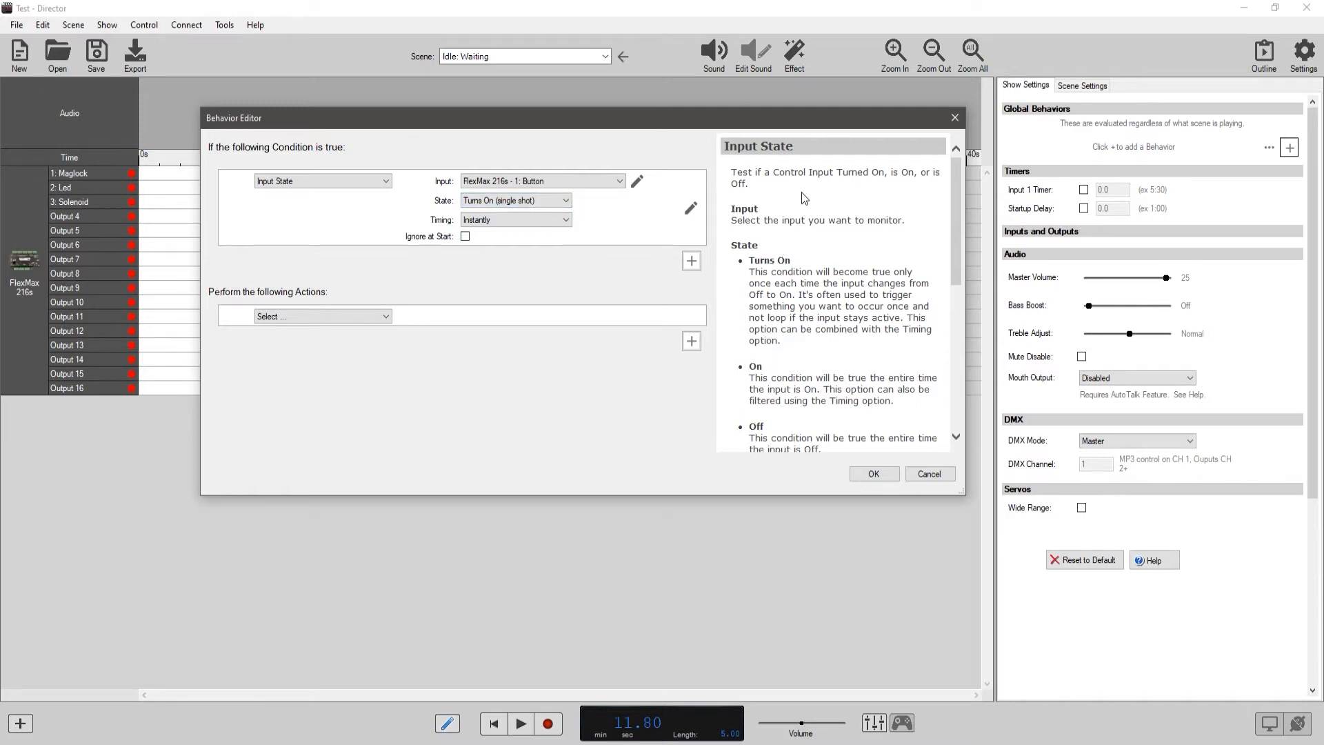
# Try the On (can repeat) and Off (can repeat) states for the Button condition and return to Turns On (single shot).
pyautogui.moveTo(956, 207); pyautogui.dragTo(958, 266)
pyautogui.click(536, 202)
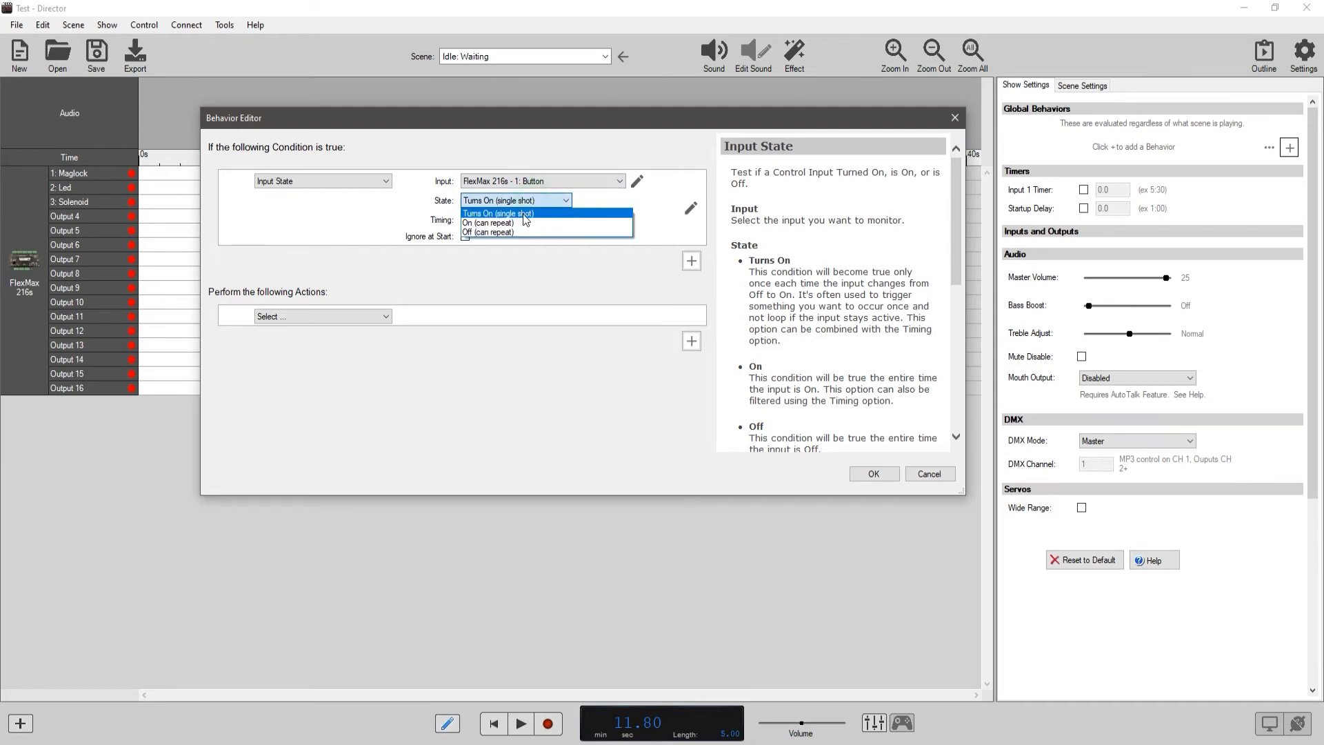
pyautogui.click(525, 214)
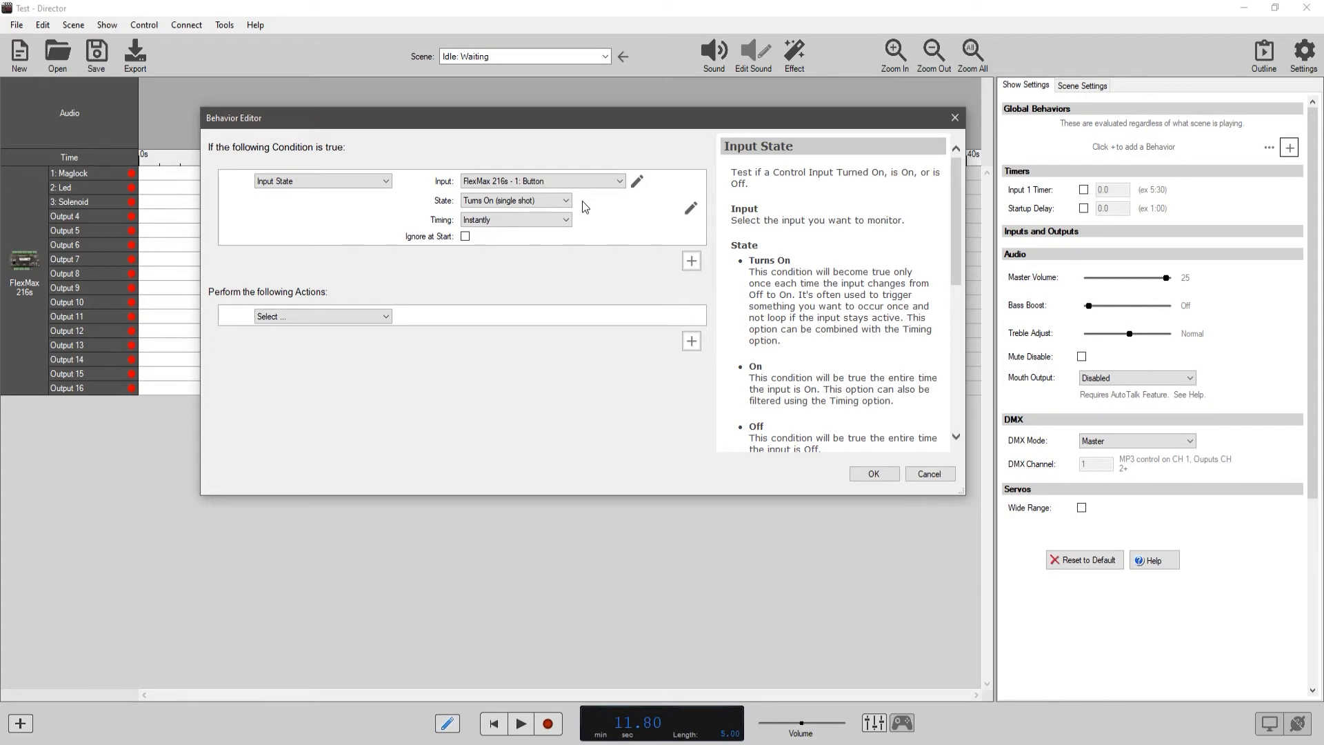
pyautogui.click(525, 200)
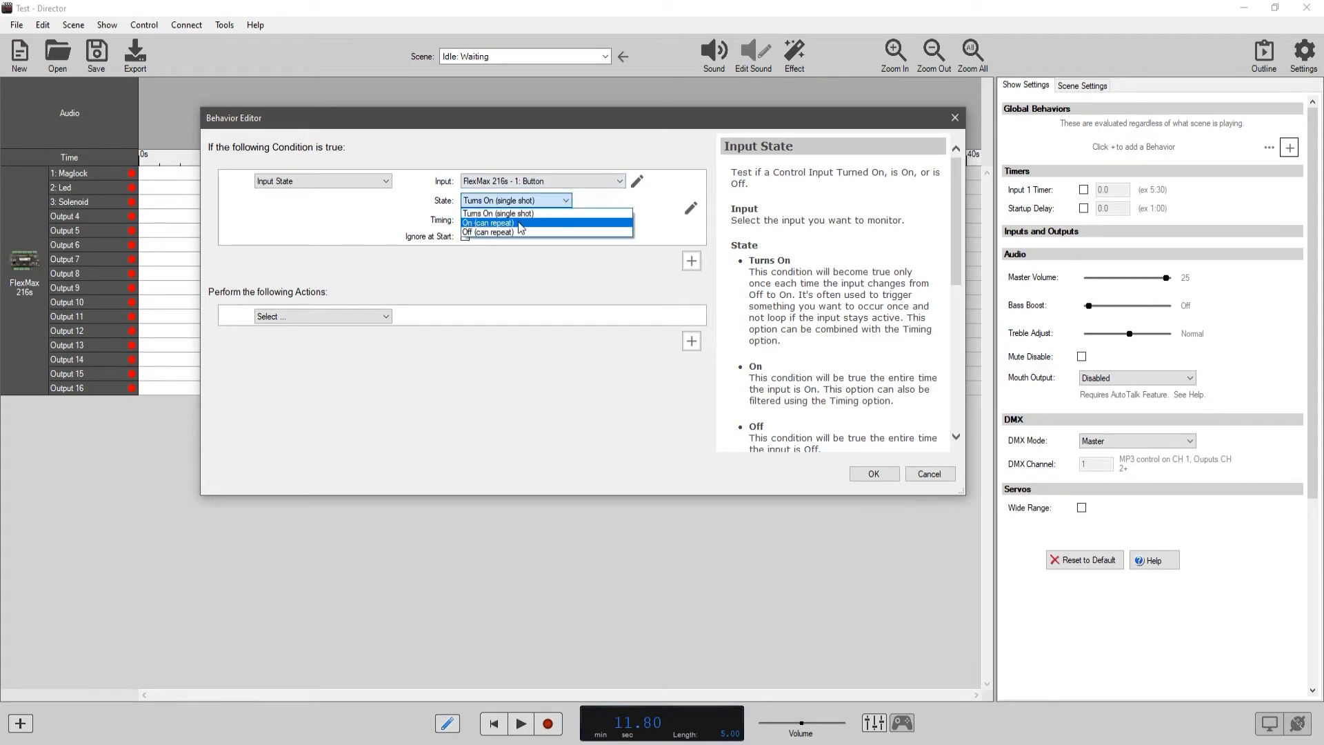
pyautogui.click(521, 222)
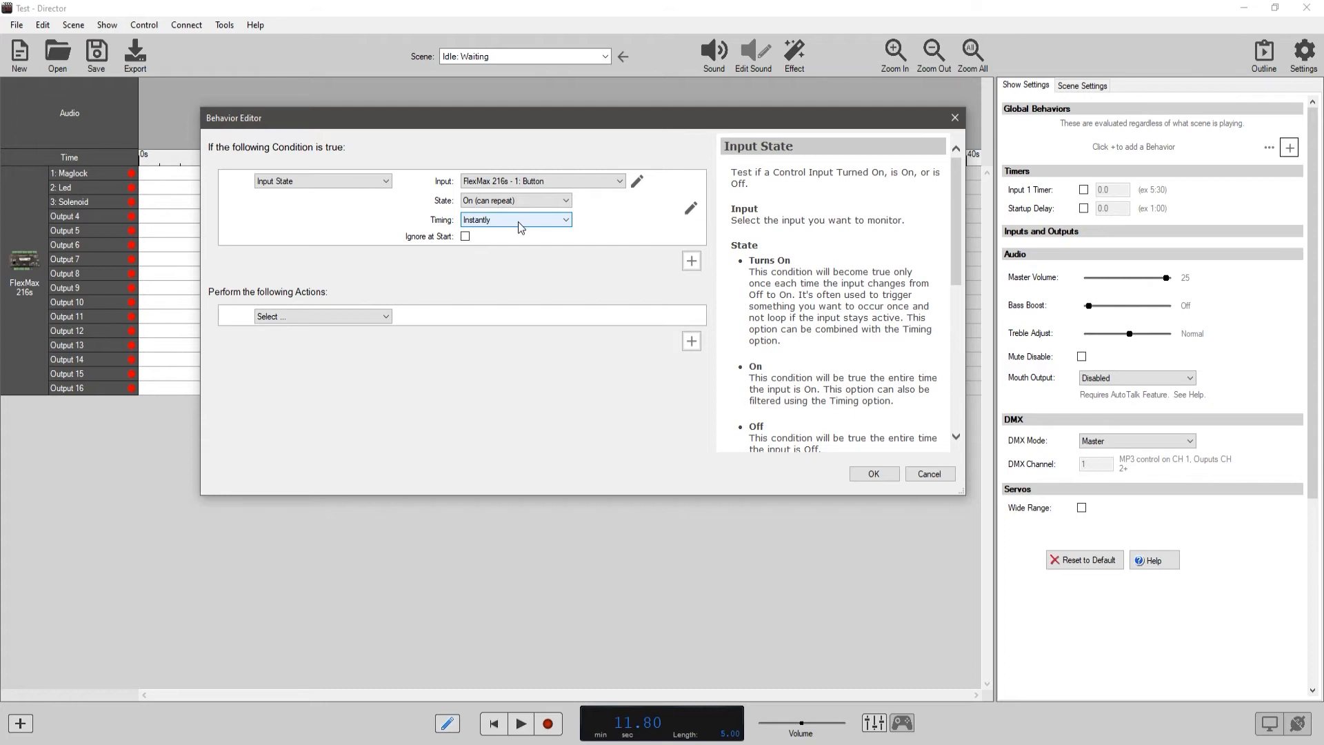
pyautogui.click(552, 198)
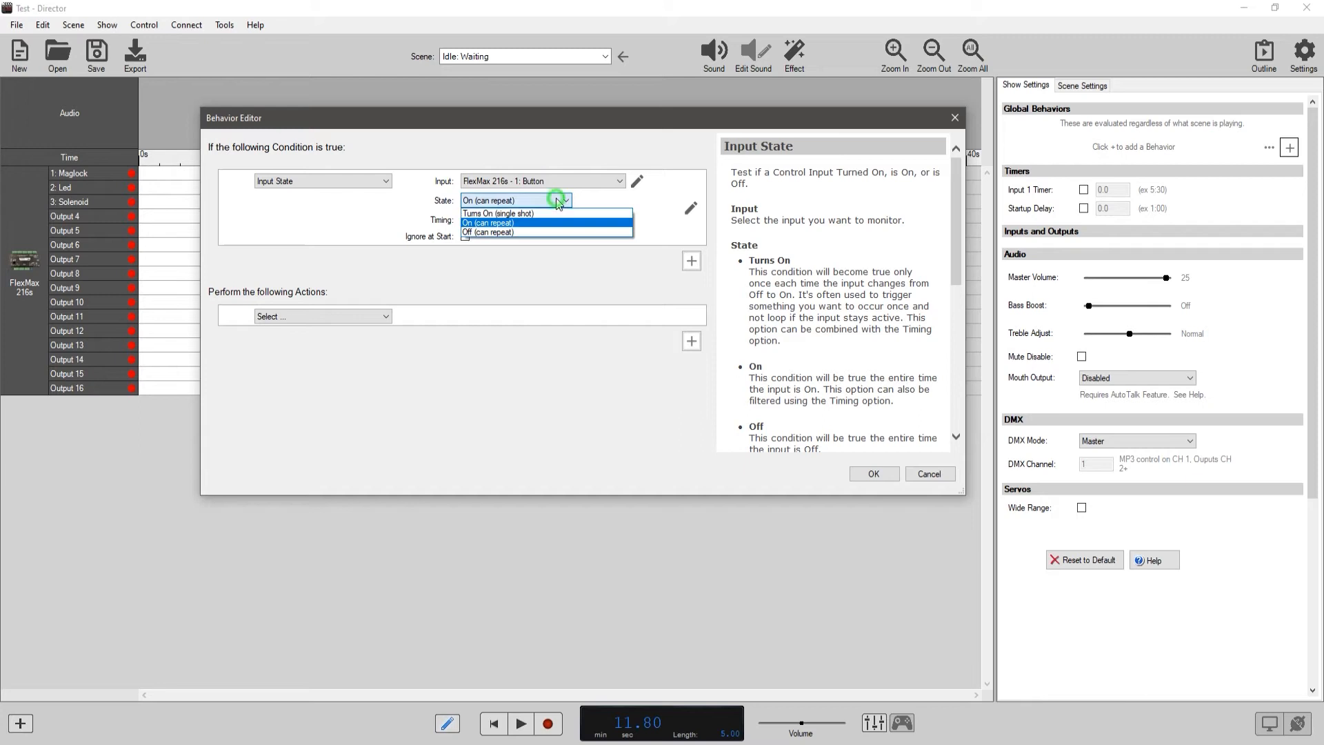
pyautogui.click(532, 233)
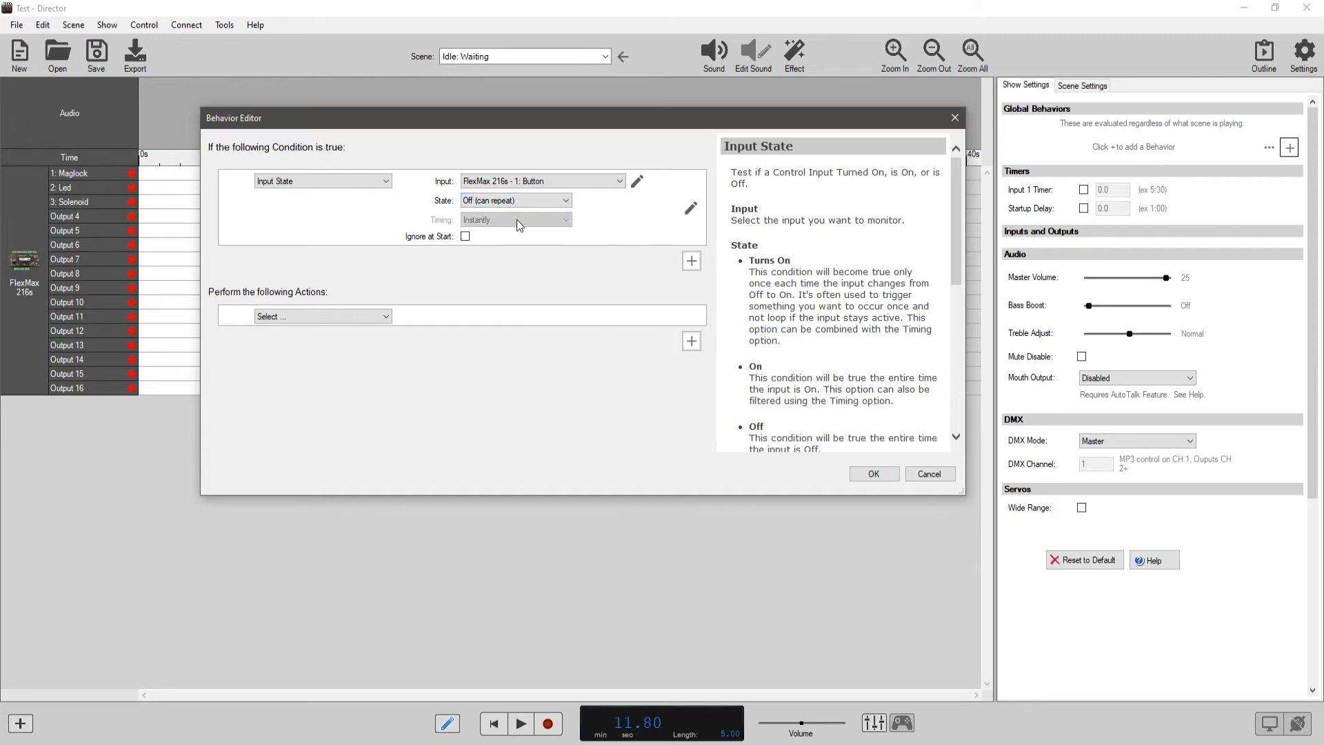
pyautogui.click(543, 201)
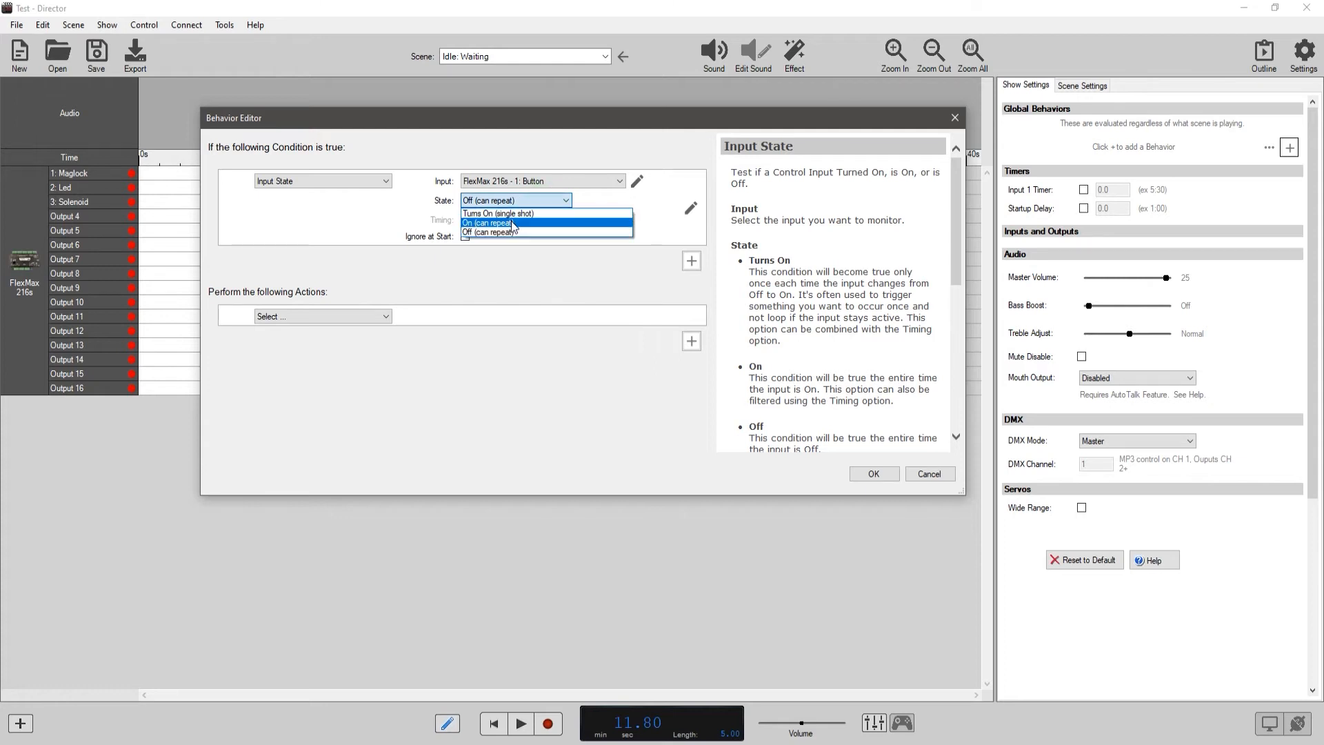
pyautogui.click(515, 213)
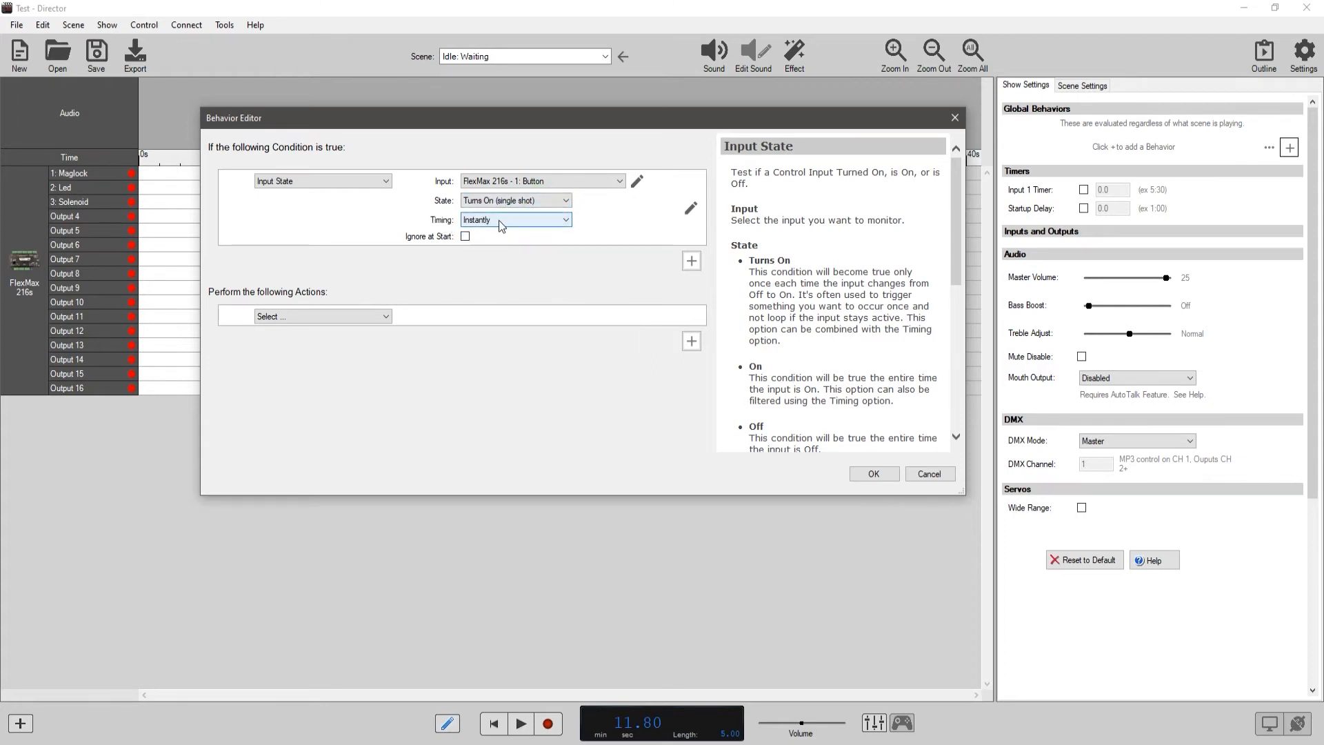
# Examine the timing options available for the Button input condition.
pyautogui.click(567, 220)
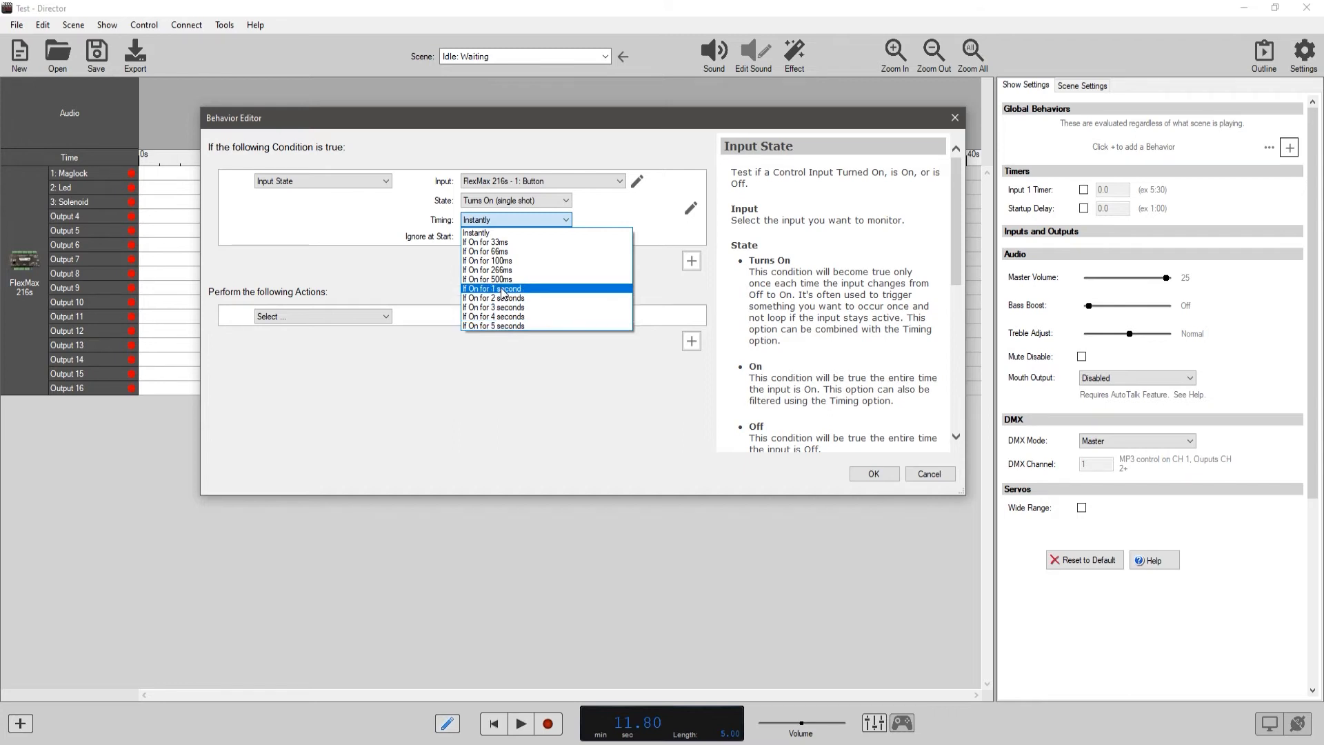
pyautogui.click(616, 214)
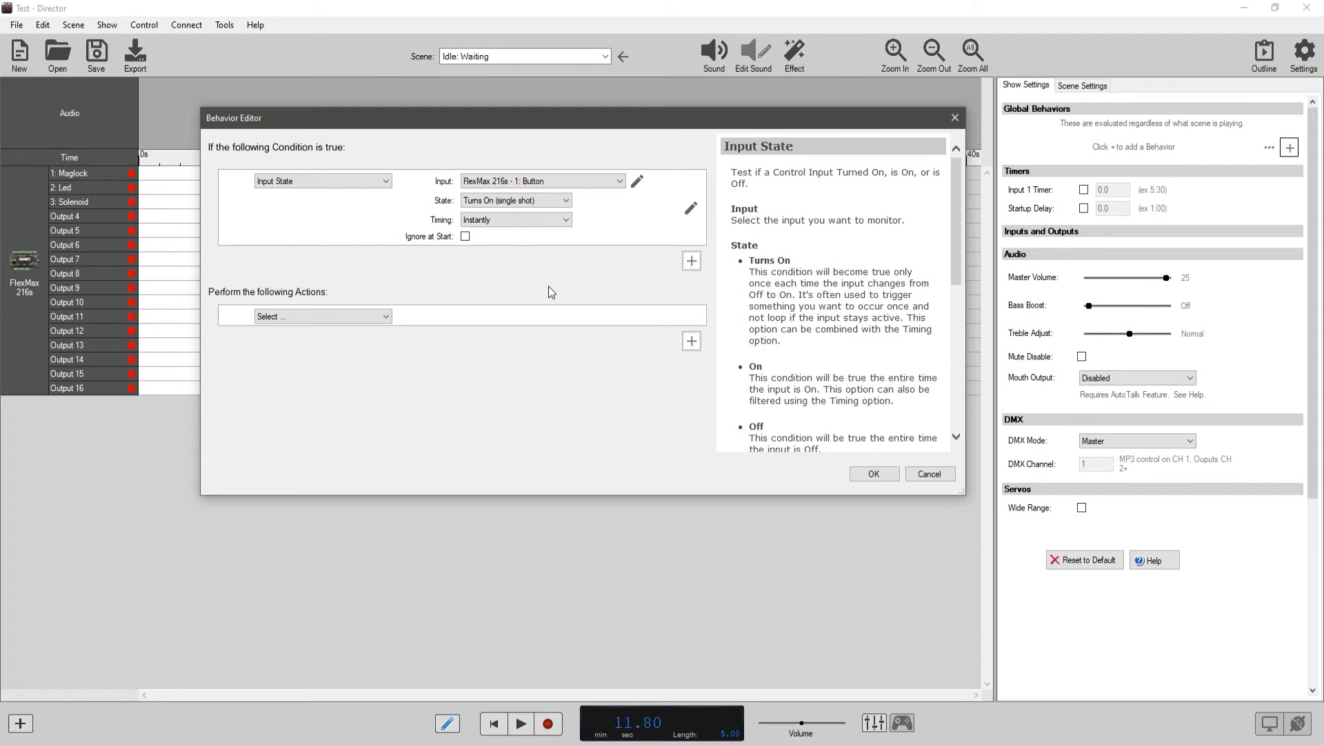
pyautogui.click(567, 219)
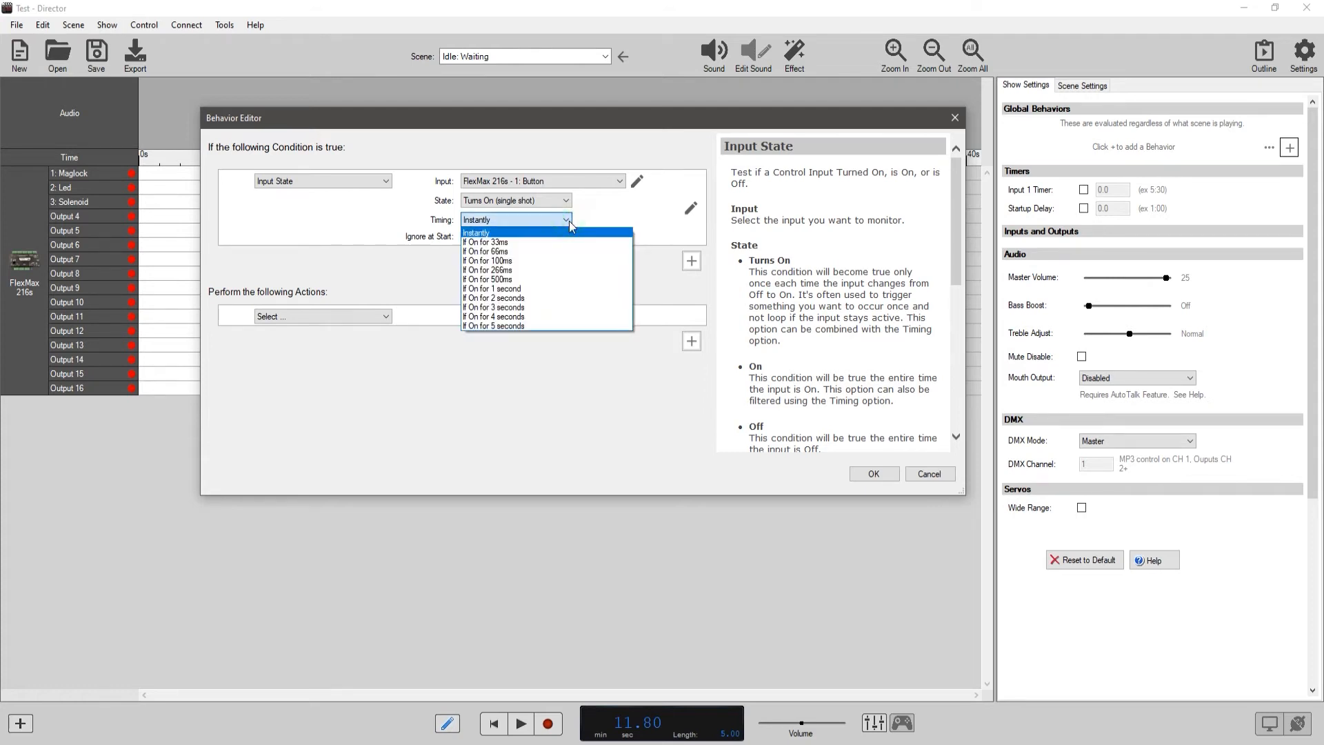
pyautogui.click(569, 221)
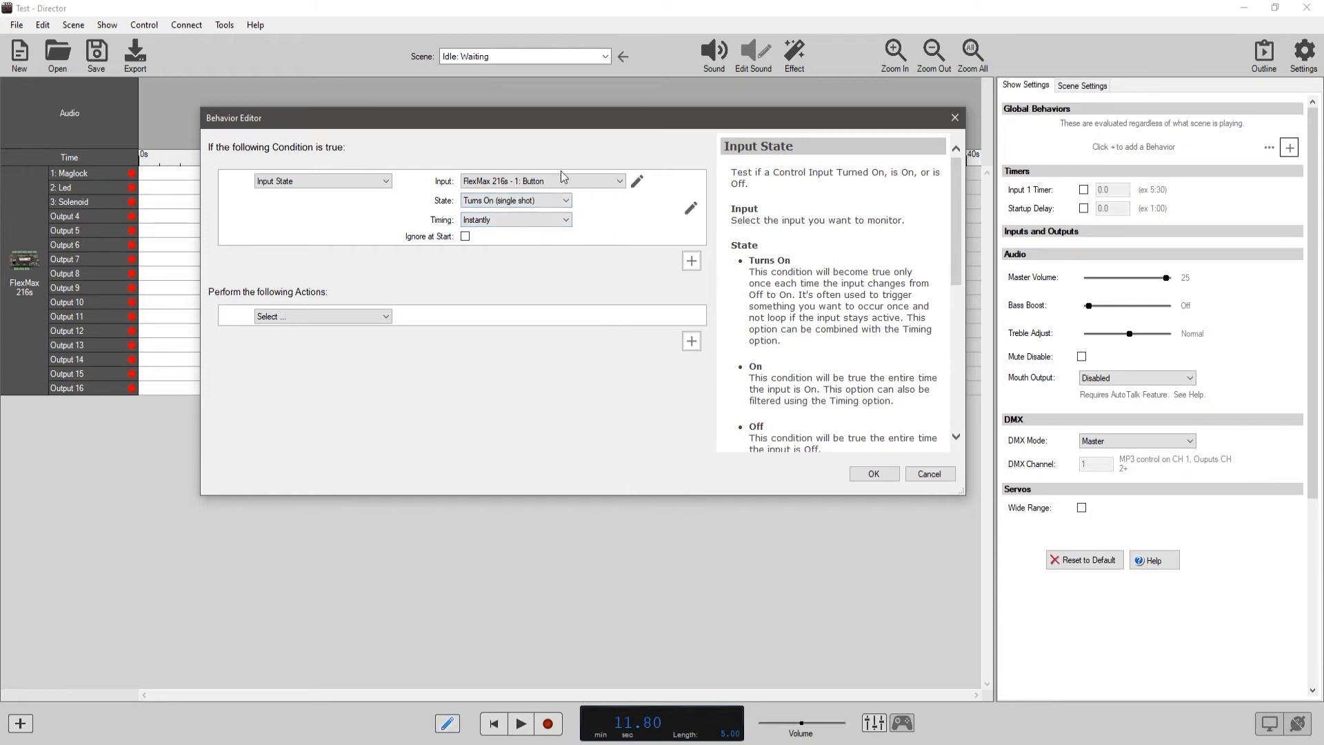
# Set the behavior's action to Goto Scene with Specific Scene as the target type.
pyautogui.click(386, 316)
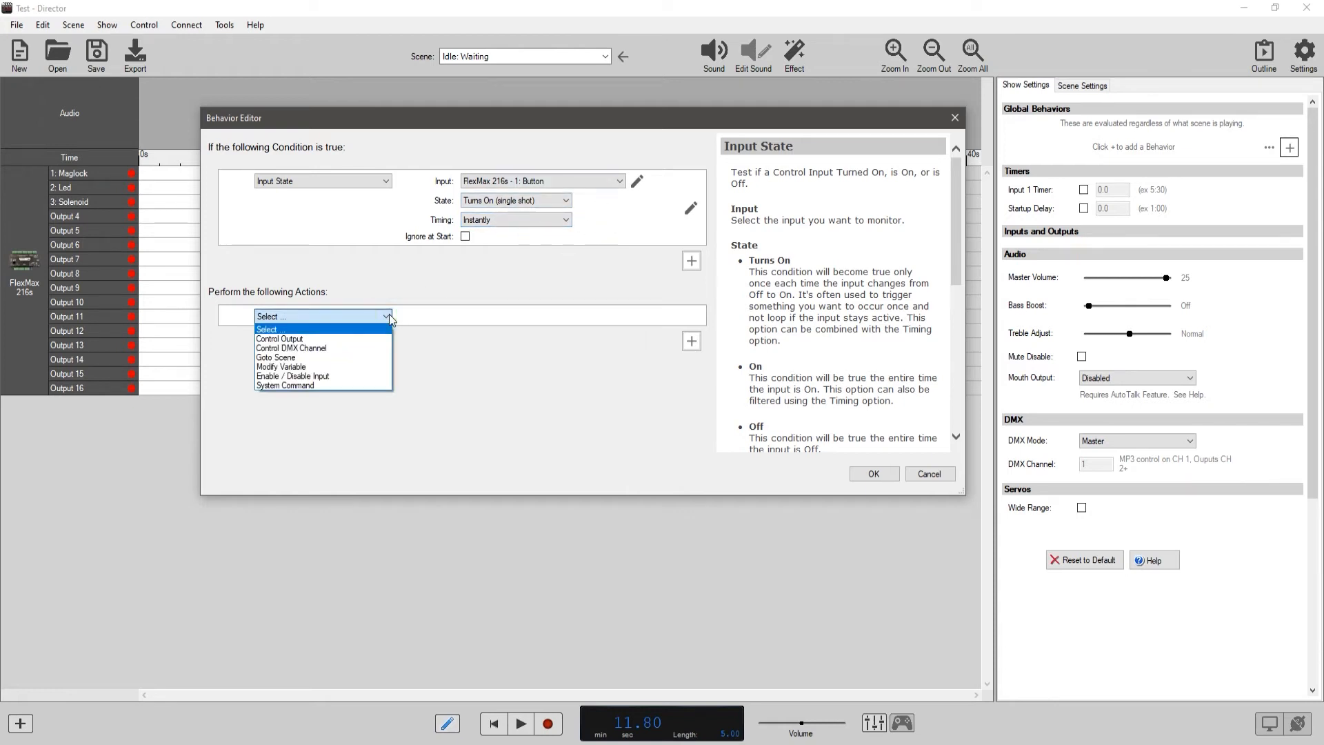
pyautogui.click(314, 357)
pyautogui.click(523, 335)
pyautogui.click(518, 319)
pyautogui.click(518, 319)
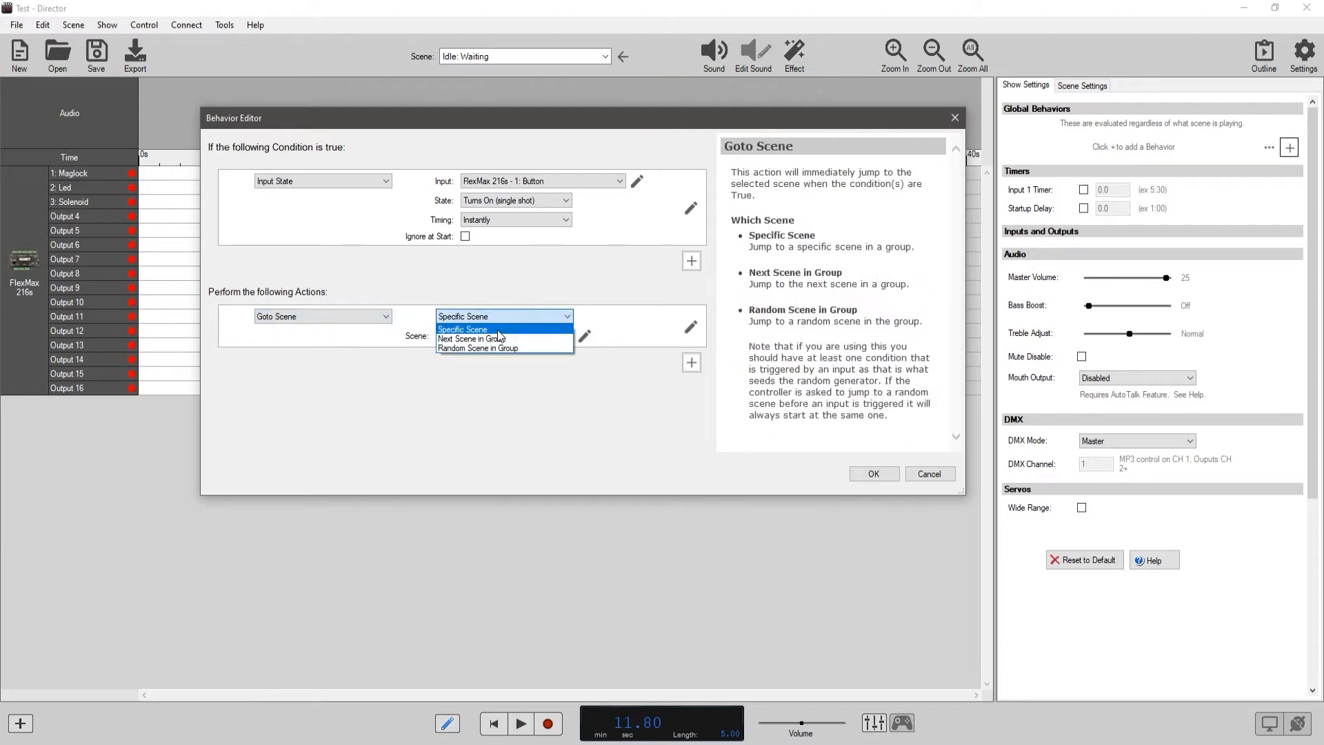
pyautogui.click(619, 314)
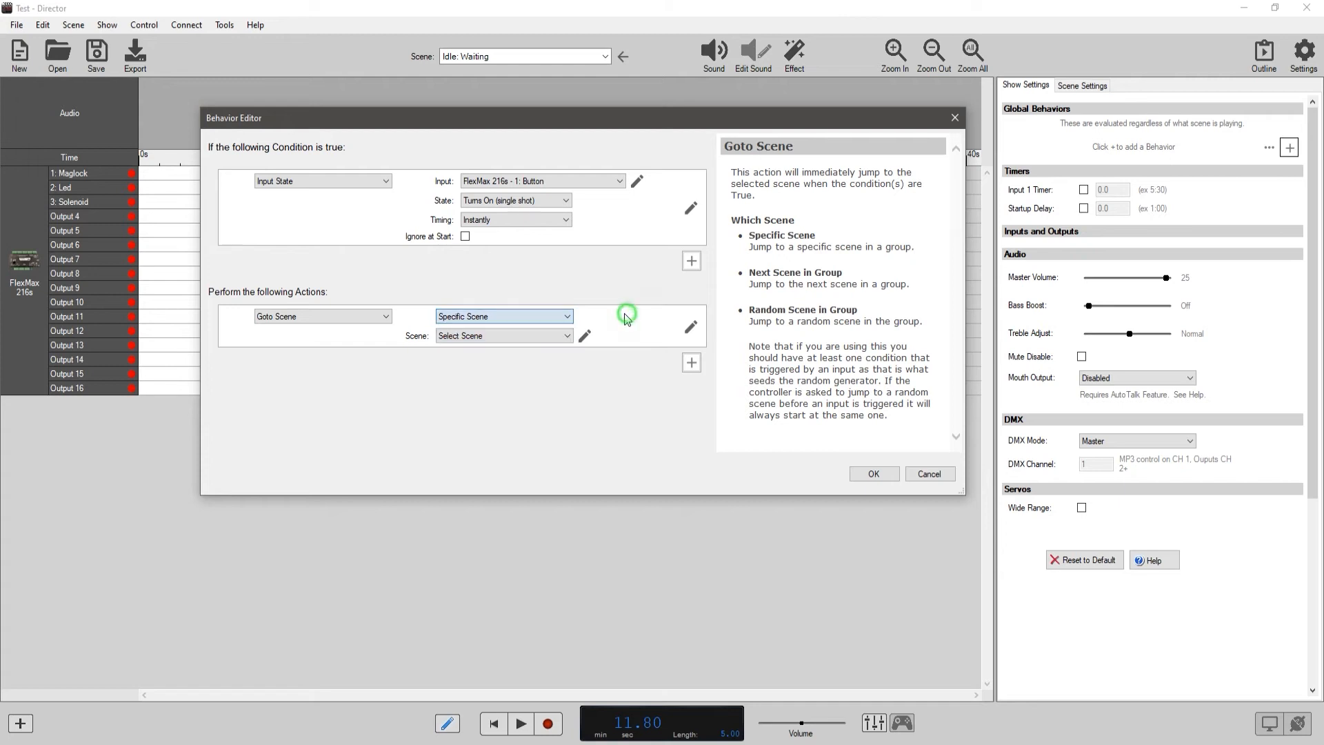
pyautogui.click(567, 315)
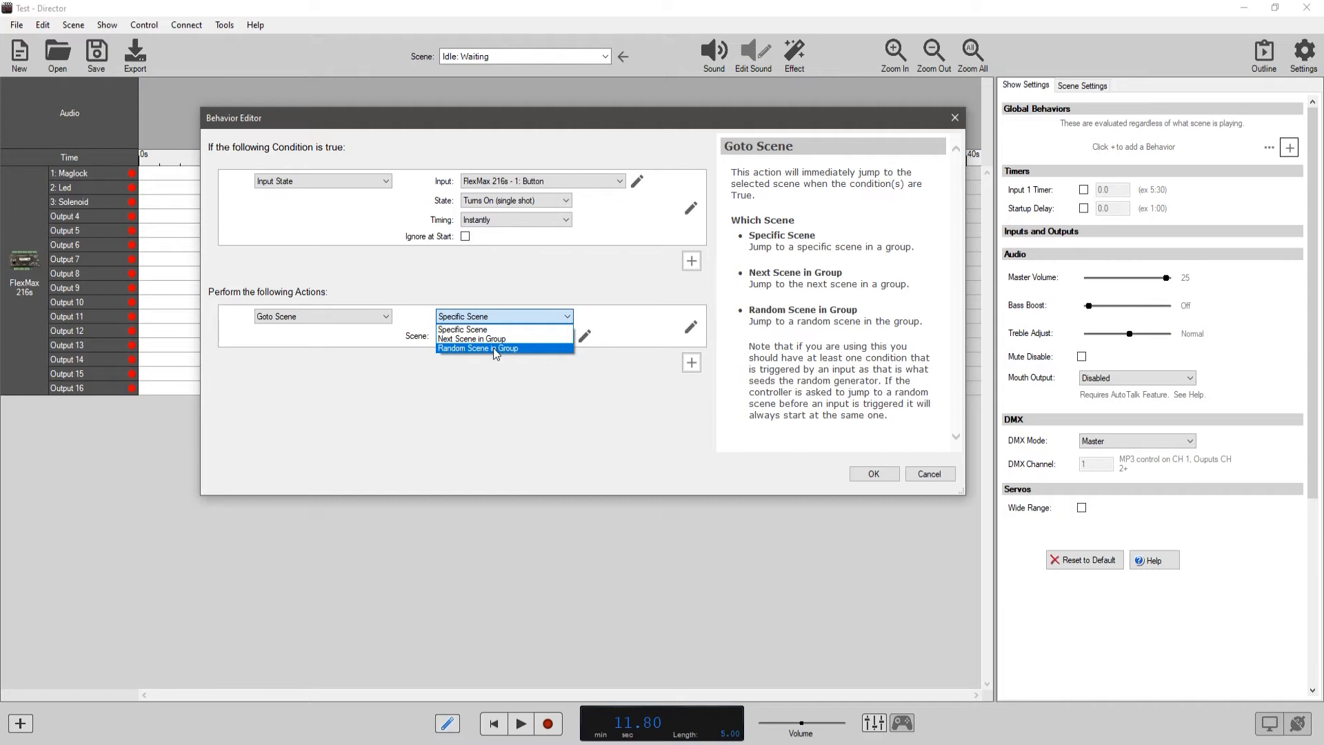
pyautogui.click(500, 329)
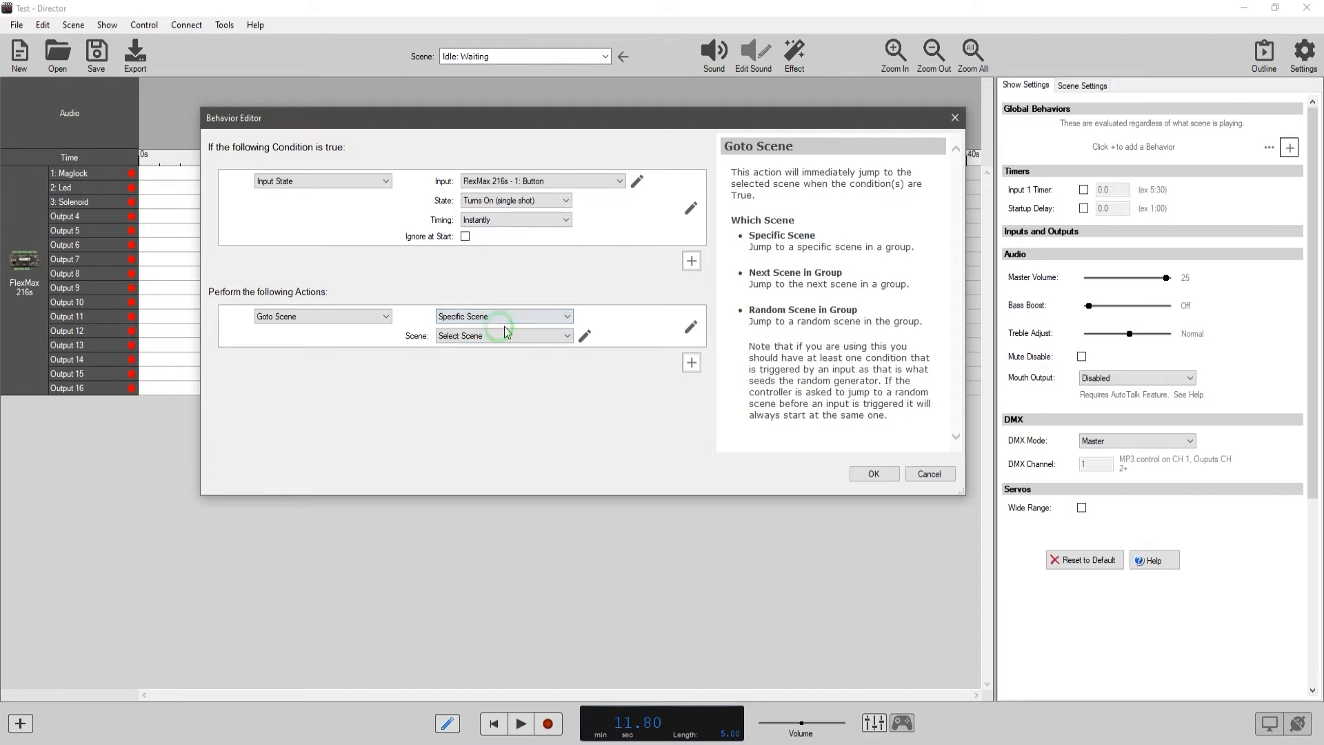
# Set the Goto Scene action's target to Room 1: Something Occurs and save the behavior.
pyautogui.click(506, 336)
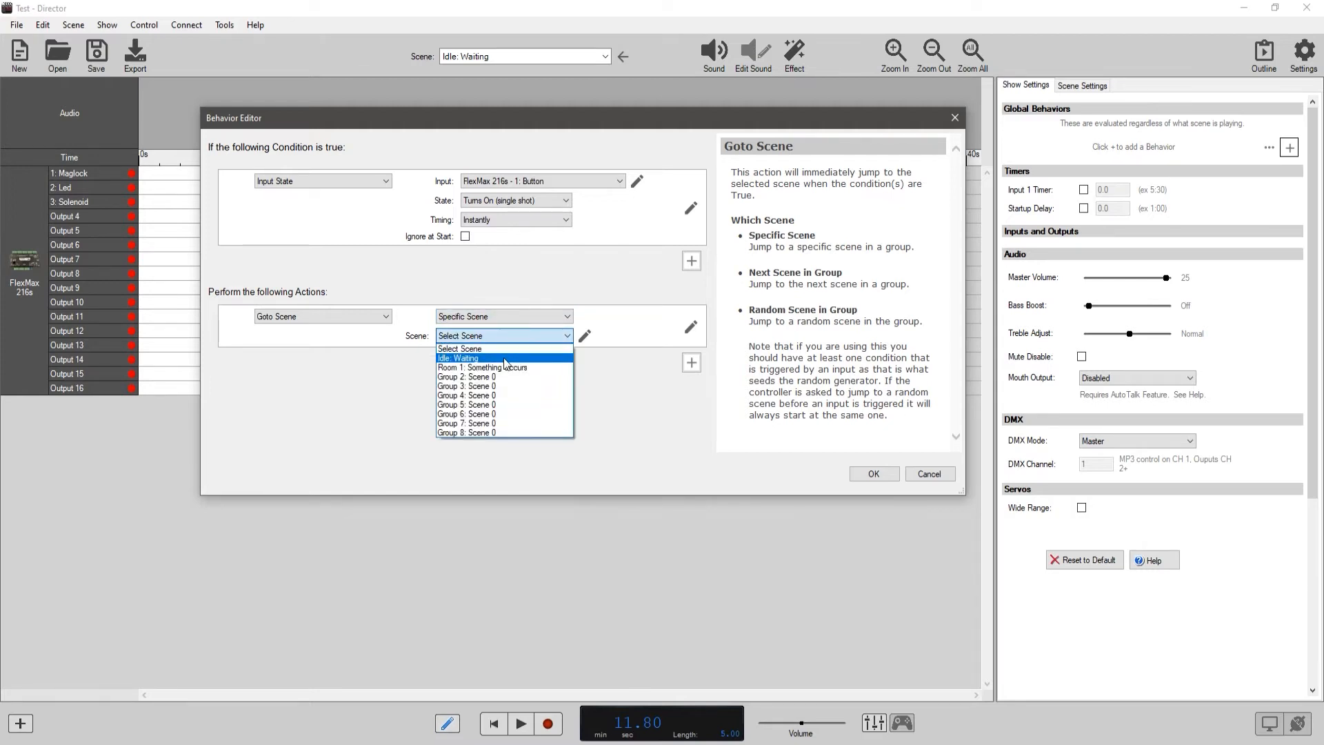
pyautogui.click(507, 368)
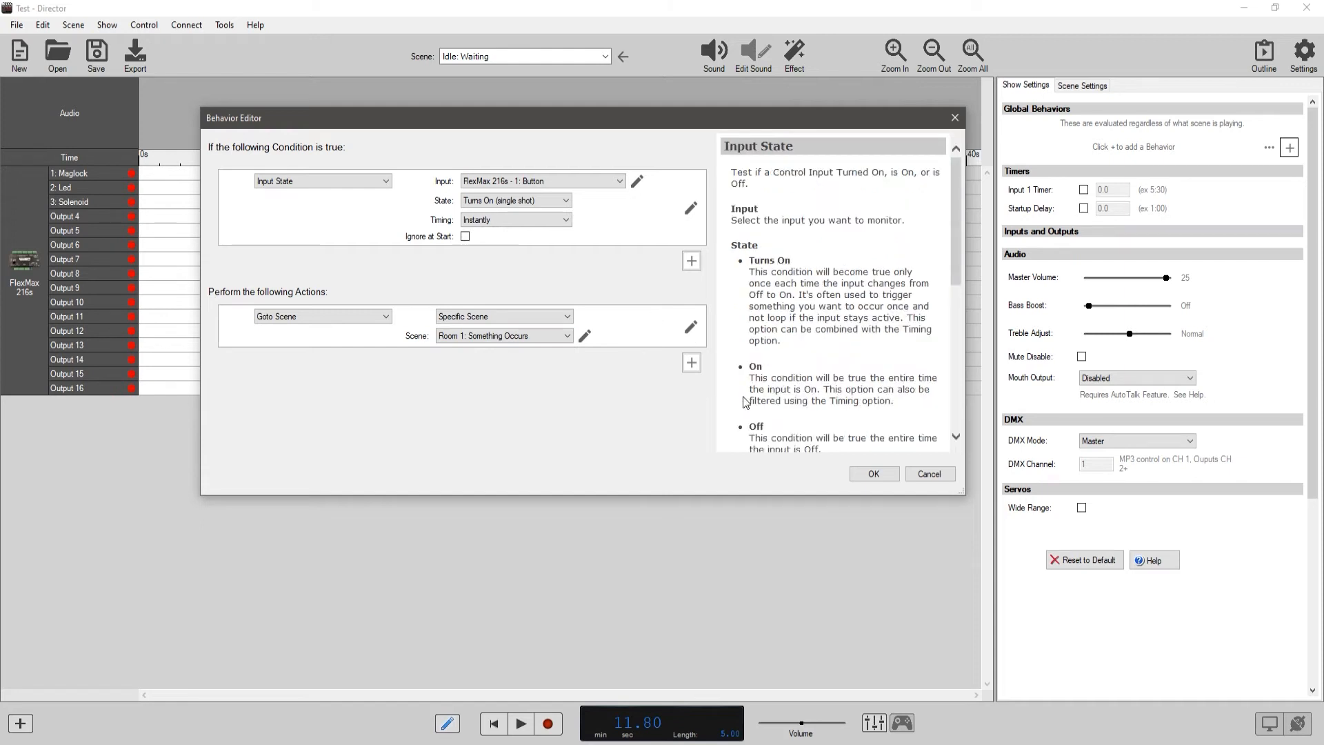
pyautogui.click(873, 474)
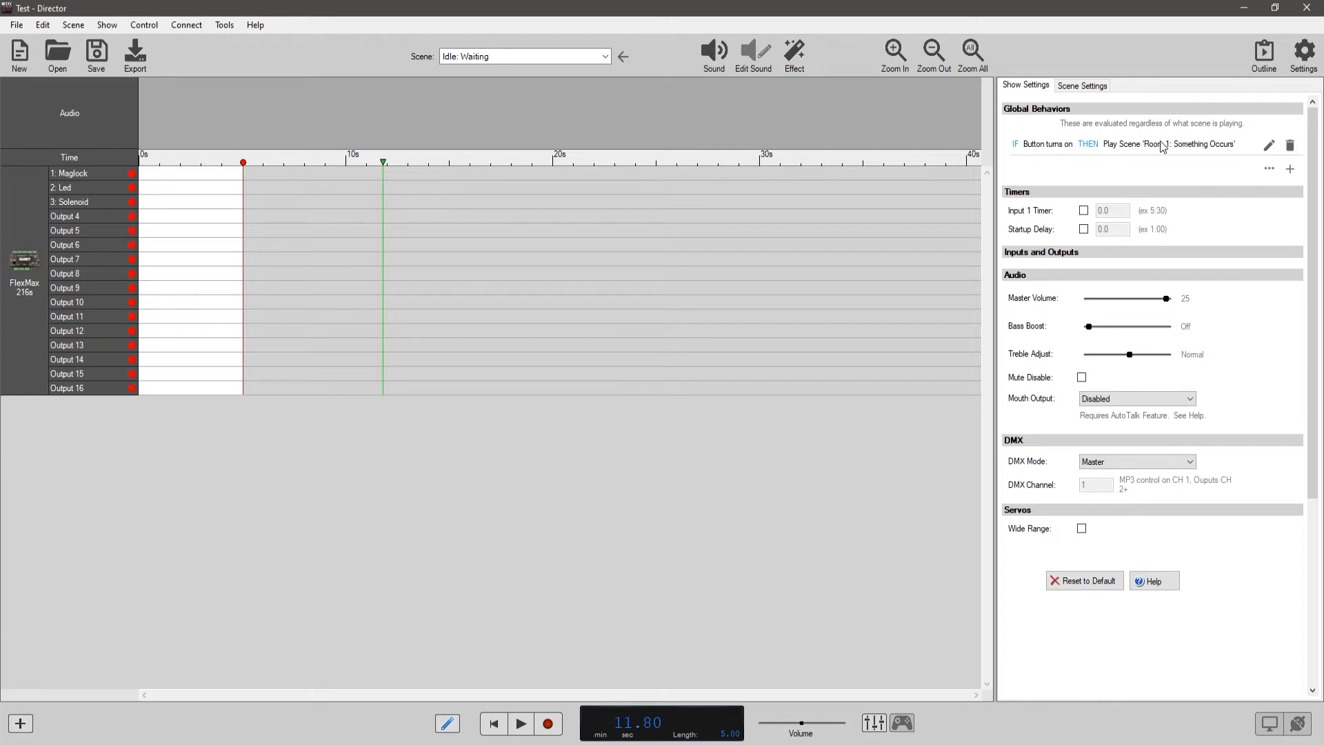
# Start a second global behavior with an Input State condition for the Button, with timing If On for 2 seconds.
pyautogui.click(1289, 169)
pyautogui.click(385, 181)
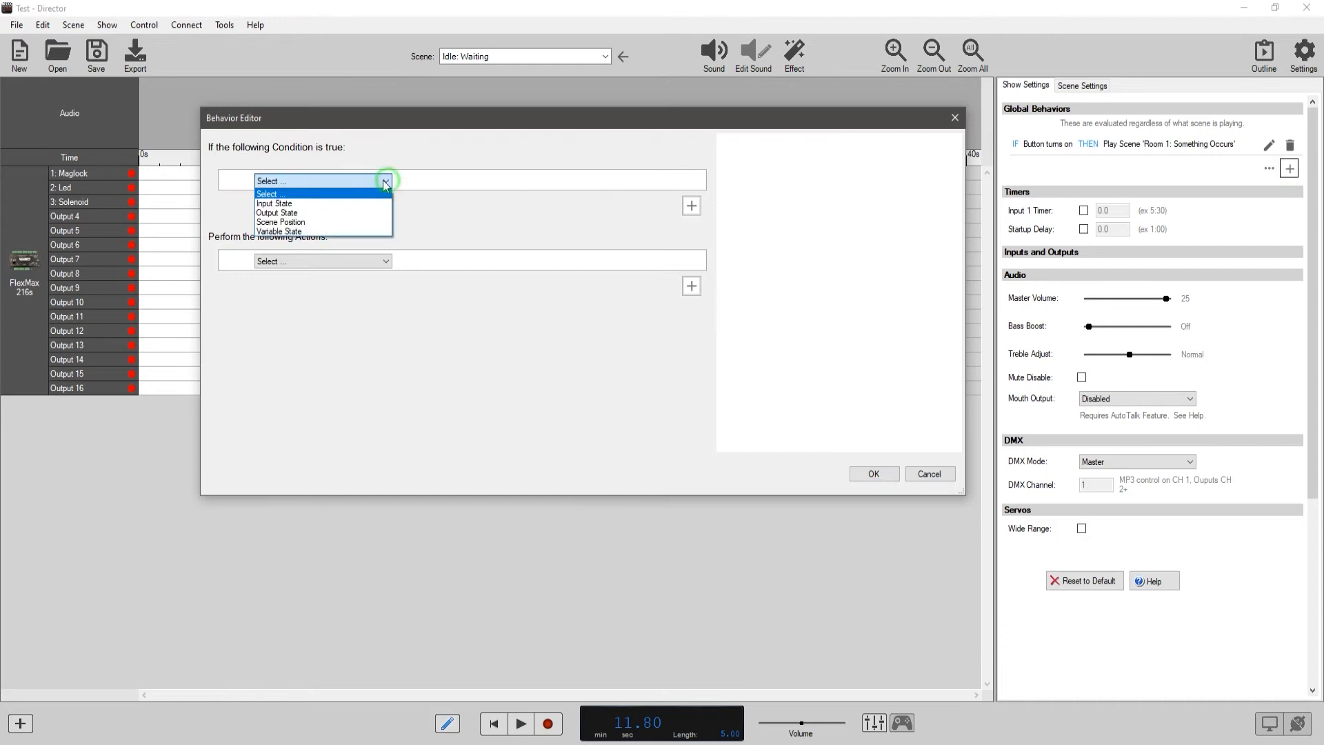
pyautogui.click(344, 204)
pyautogui.click(532, 220)
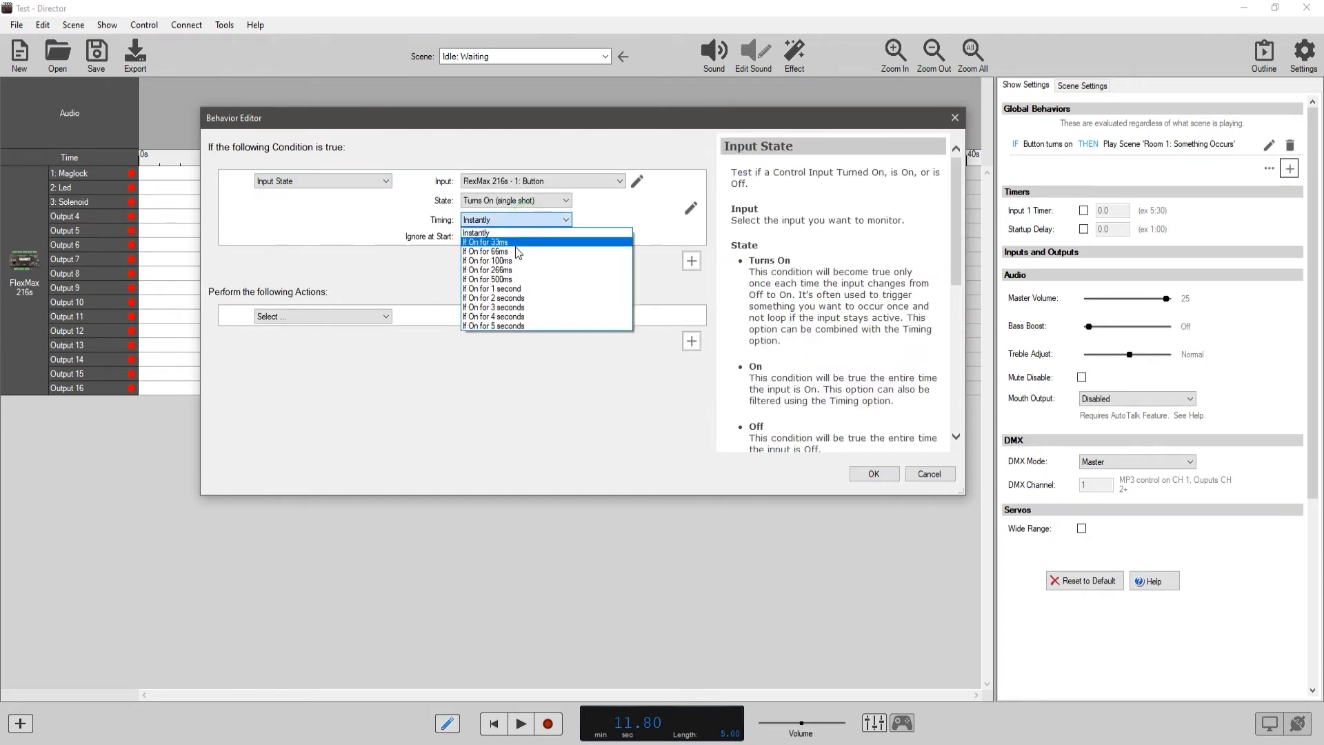
pyautogui.click(518, 298)
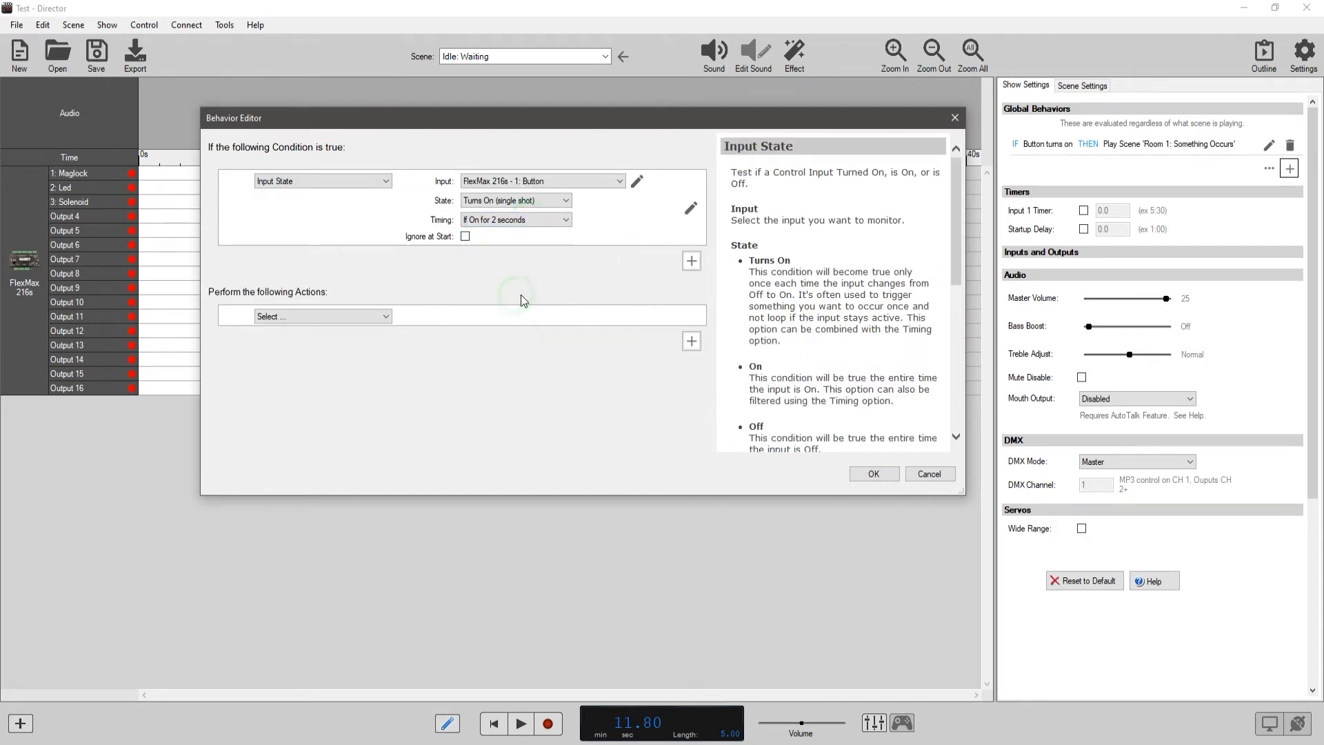
# Make the new behavior go to the specific scene Group 8: Scene 0 and save it.
pyautogui.click(387, 316)
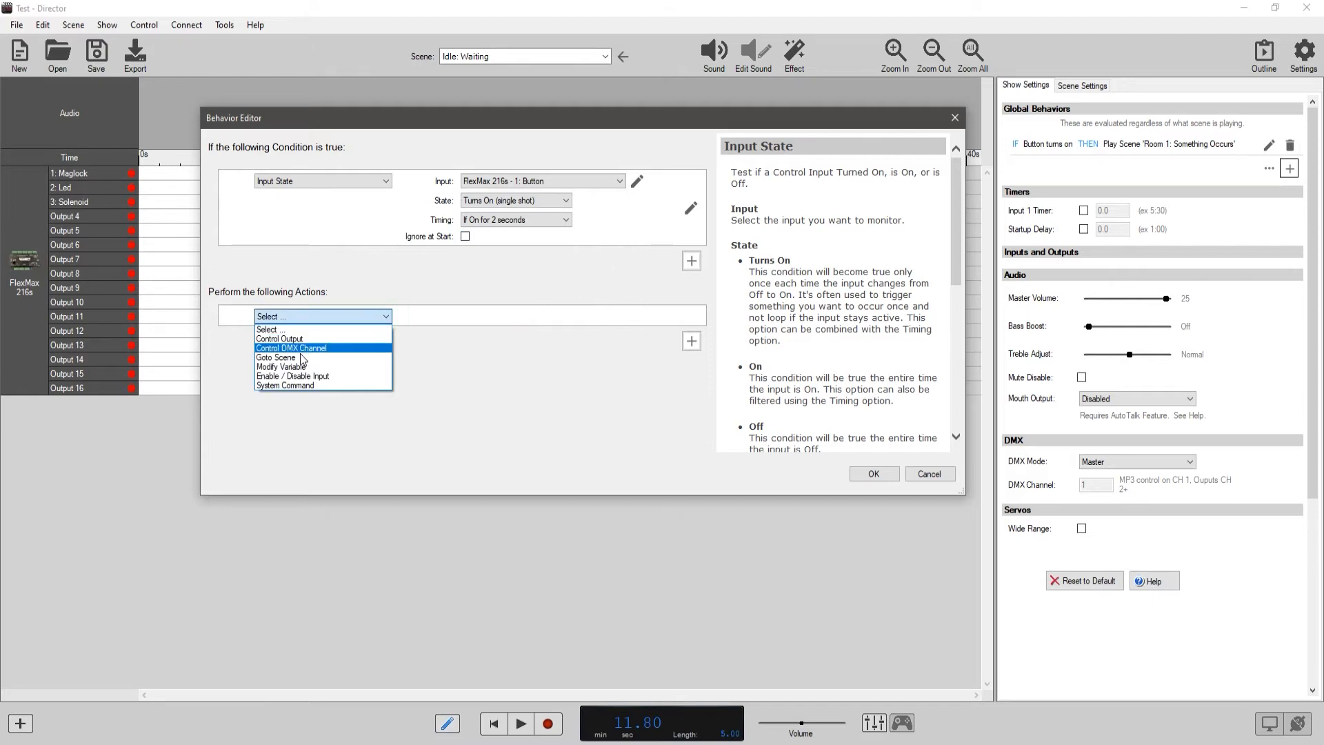
pyautogui.click(341, 357)
pyautogui.click(535, 316)
pyautogui.click(531, 326)
pyautogui.click(535, 335)
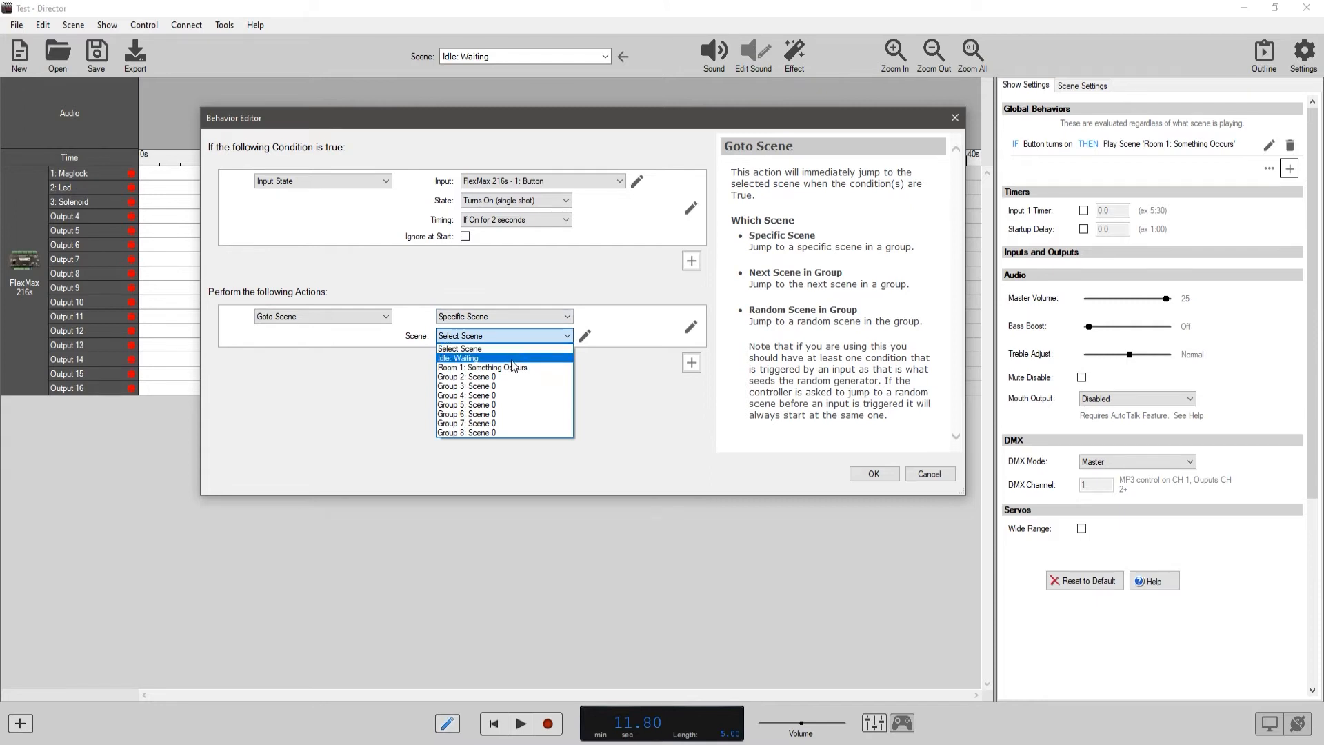
pyautogui.click(493, 433)
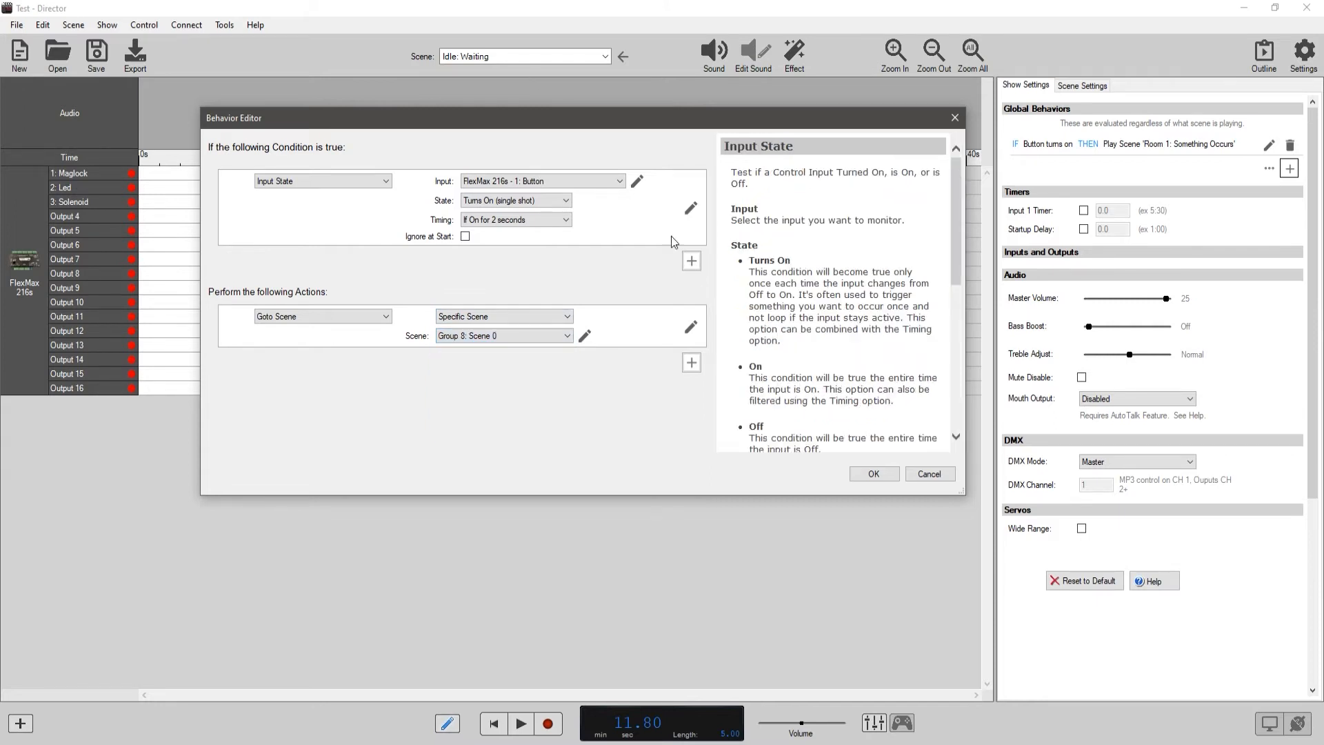
pyautogui.click(874, 473)
# Name the Group 8 scene Reset in the Scene Manager and check it in the scene list.
pyautogui.click(524, 56)
pyautogui.click(505, 182)
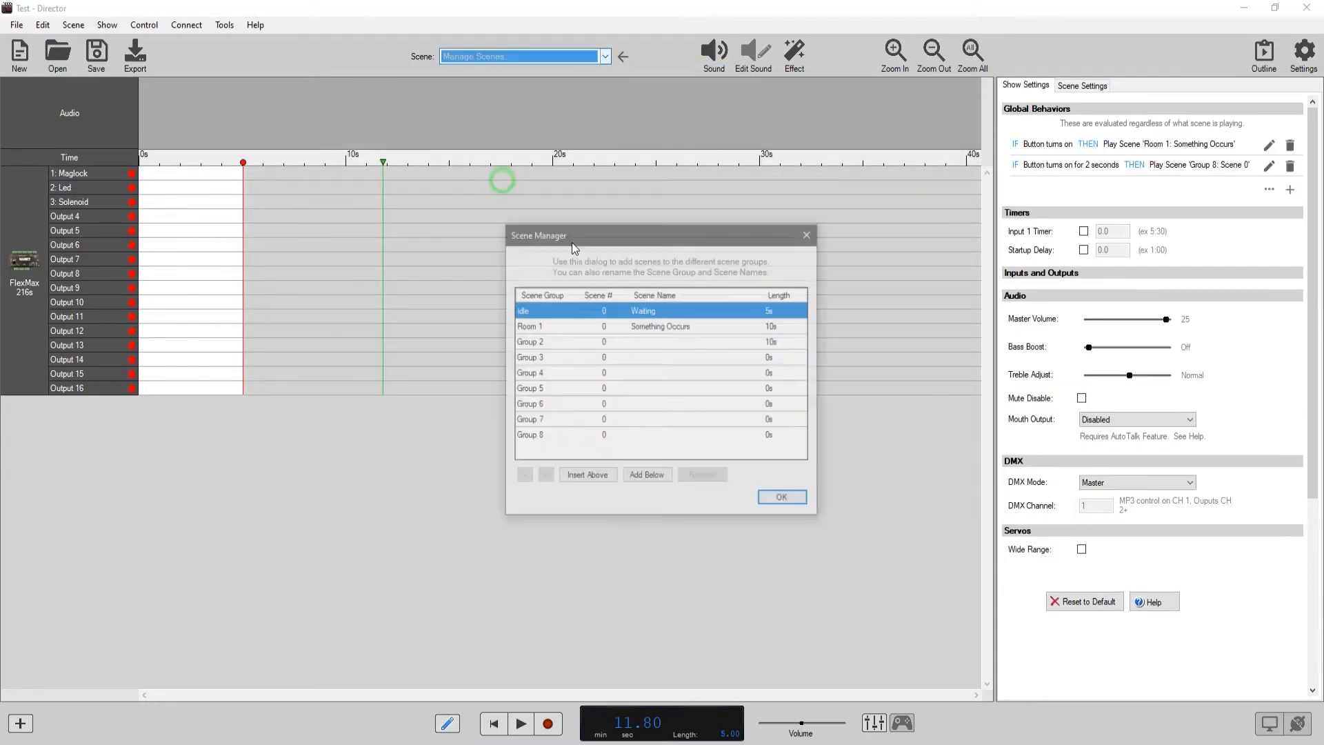
pyautogui.click(642, 436)
pyautogui.click(640, 435)
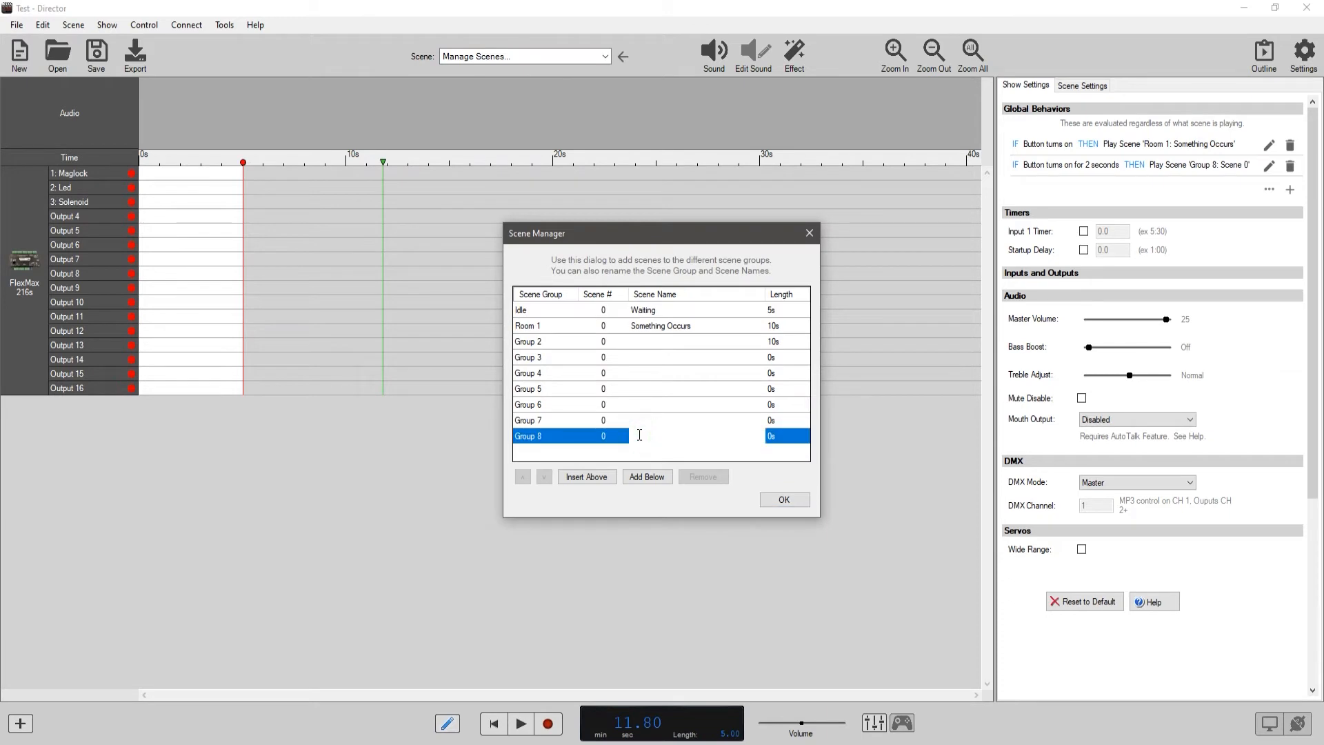
pyautogui.click(782, 499)
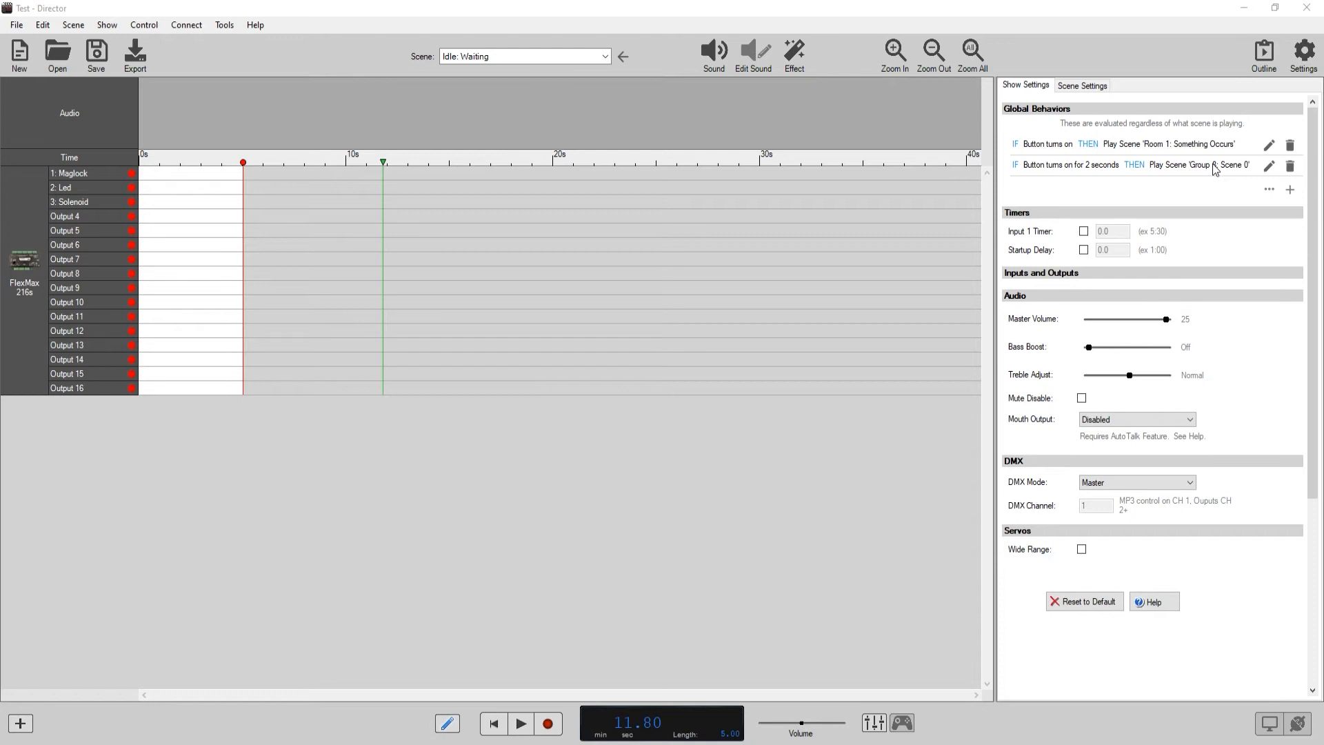
pyautogui.click(607, 57)
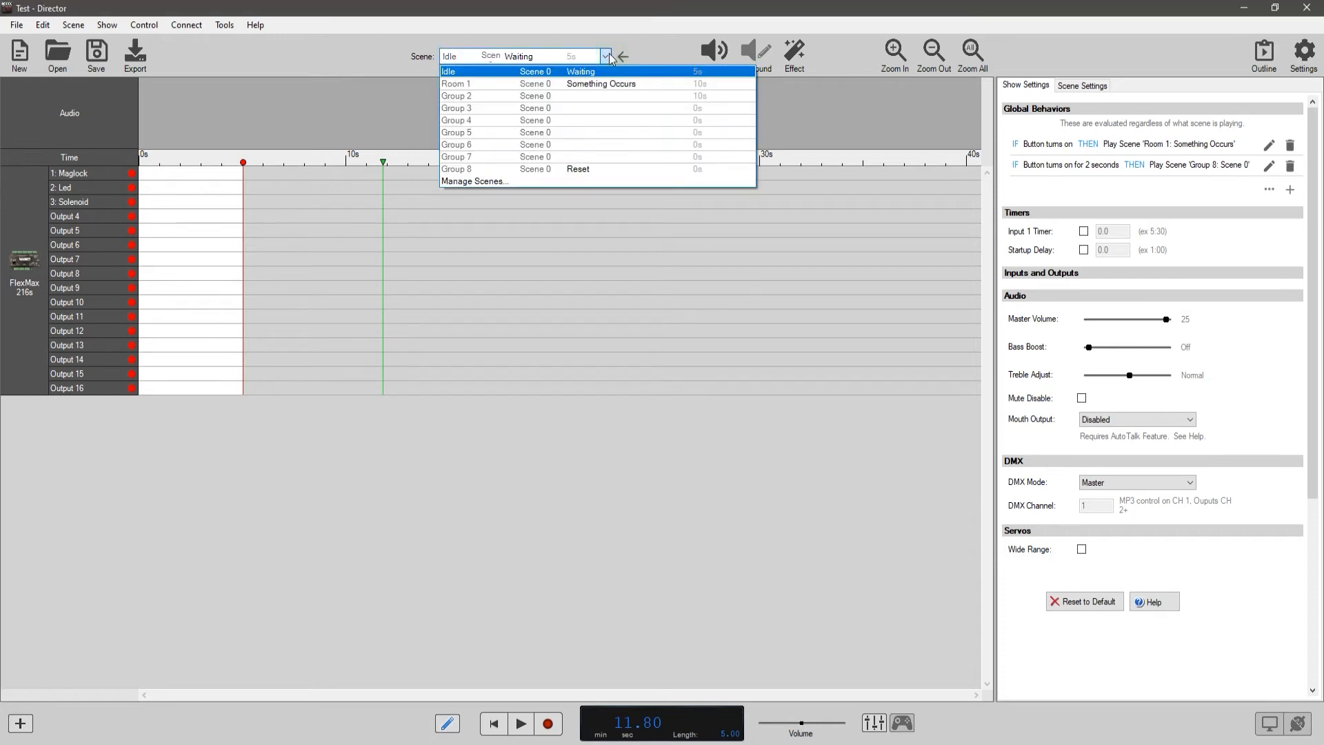
pyautogui.click(607, 57)
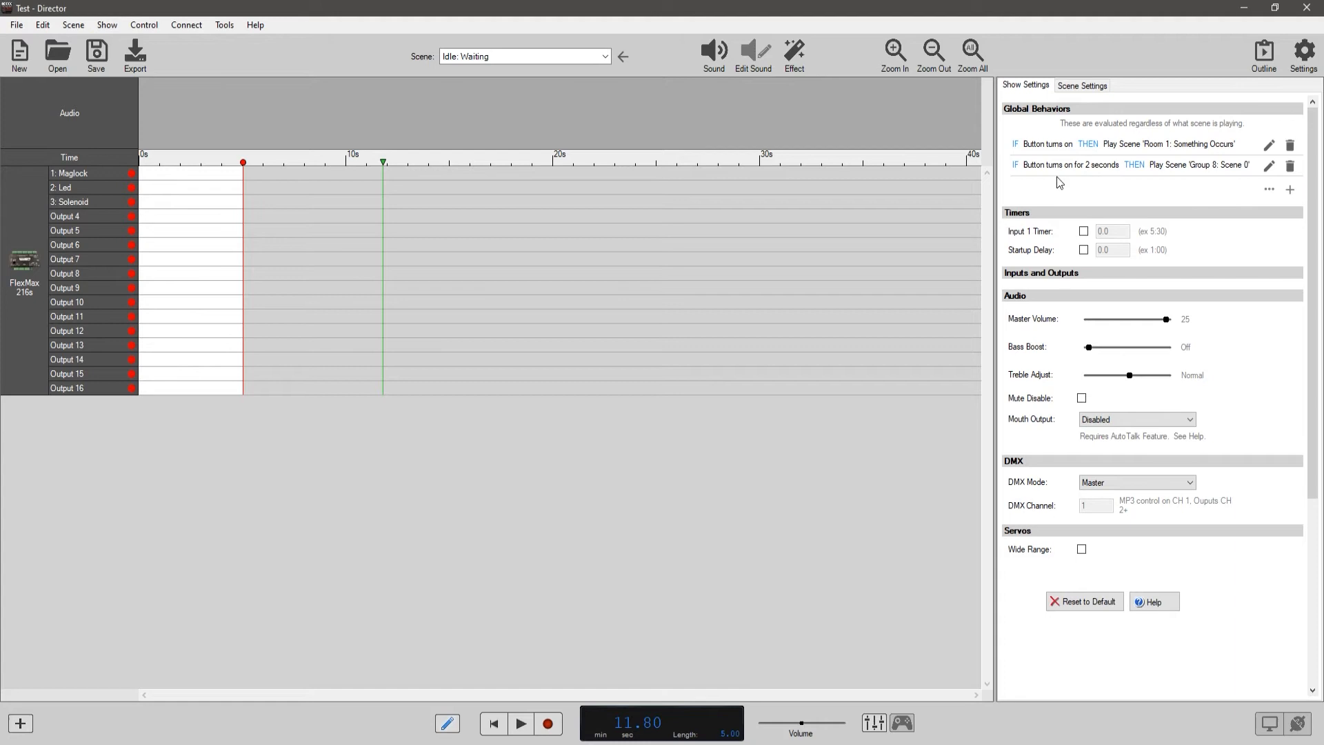
# Show the scene settings for Idle: Waiting and extend the scene's length to about 10 seconds.
pyautogui.click(1092, 87)
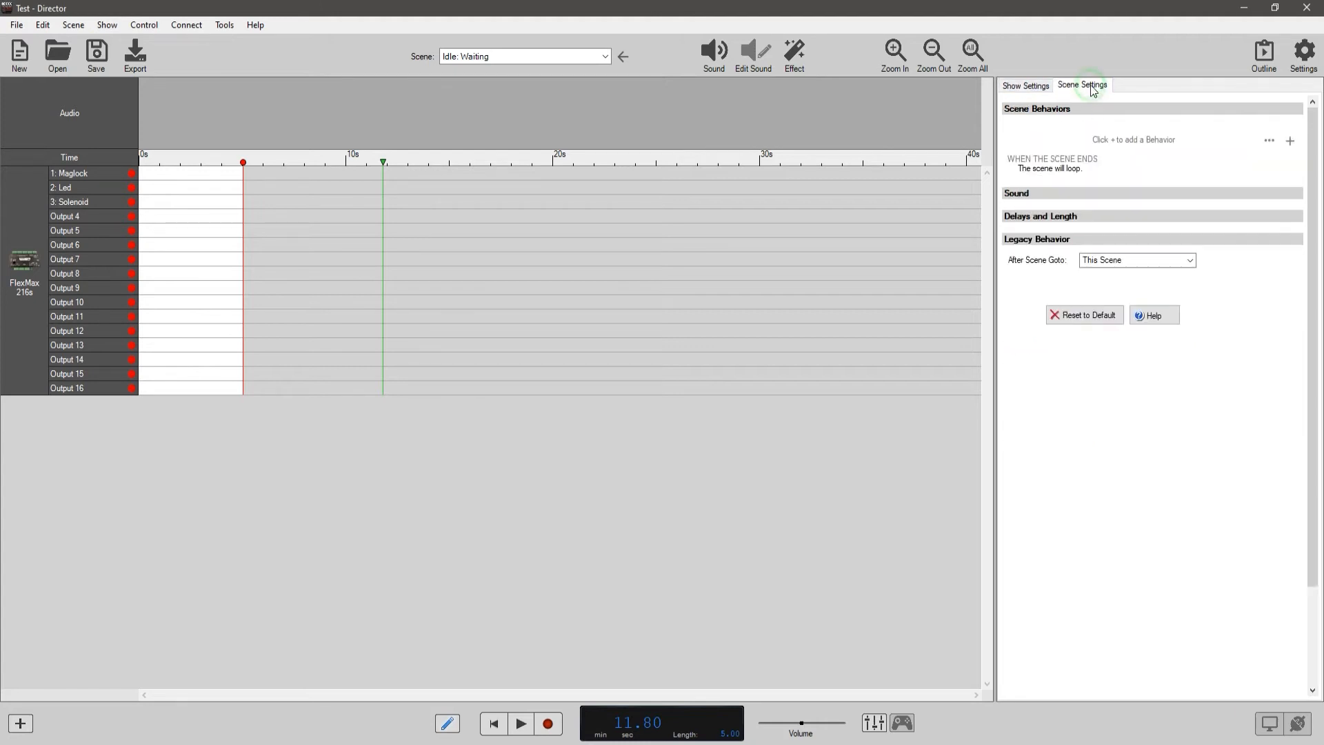
pyautogui.click(1030, 86)
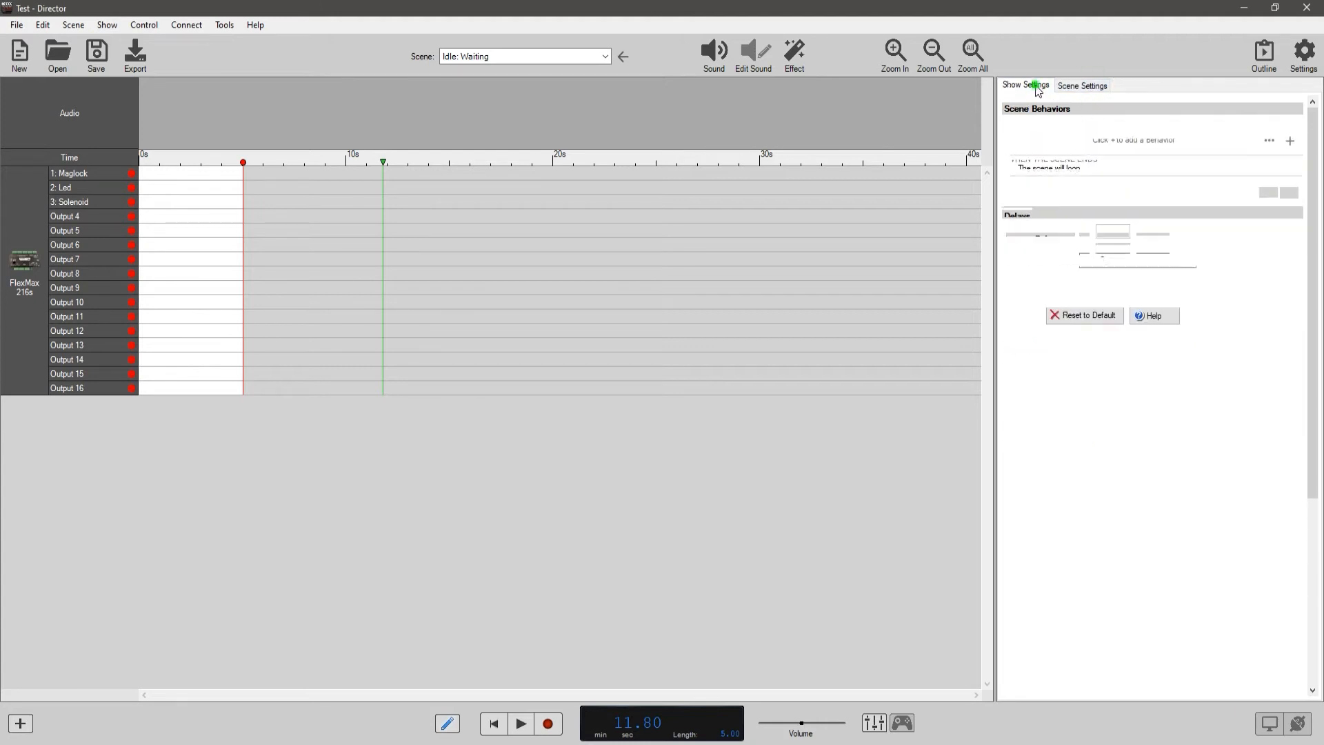
pyautogui.click(1087, 87)
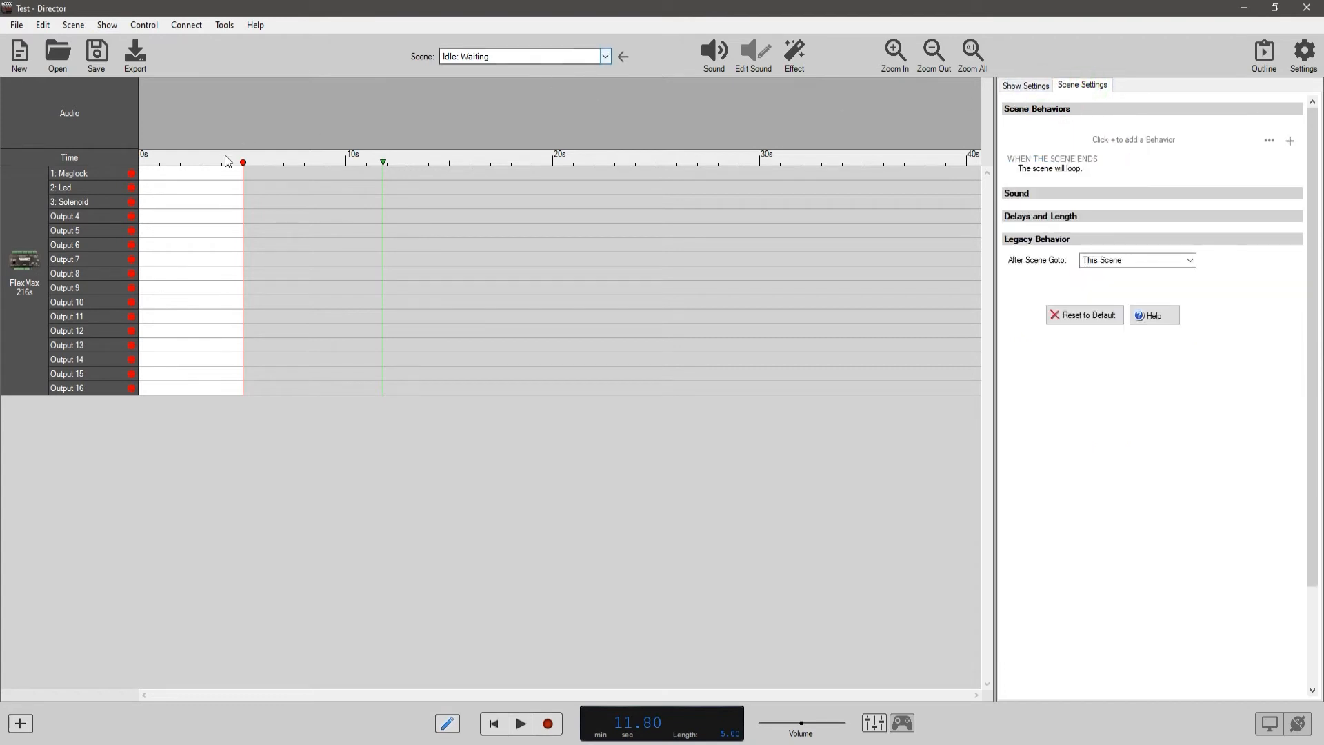
pyautogui.moveTo(242, 162); pyautogui.dragTo(348, 166)
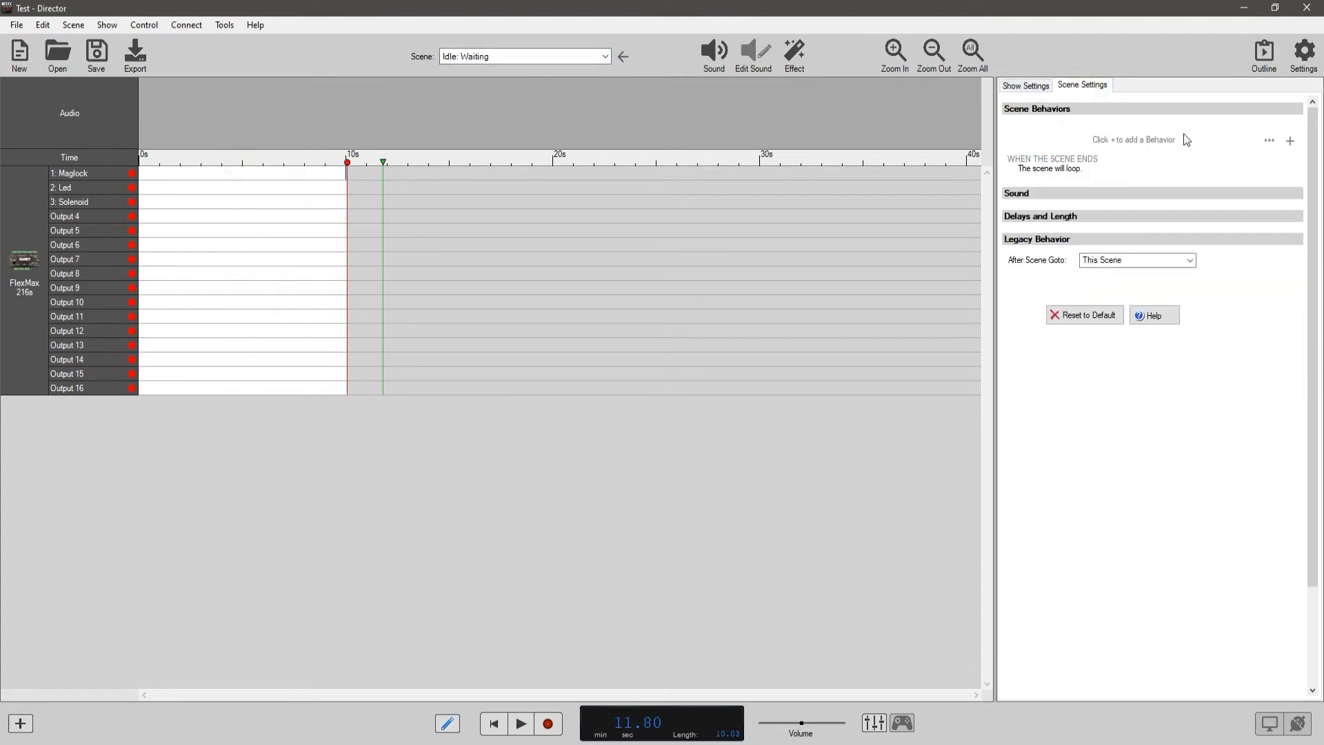
# Start a new scene behavior for Idle: Waiting with an Input State condition on FlexMax 216s - 1: Button.
pyautogui.click(1289, 141)
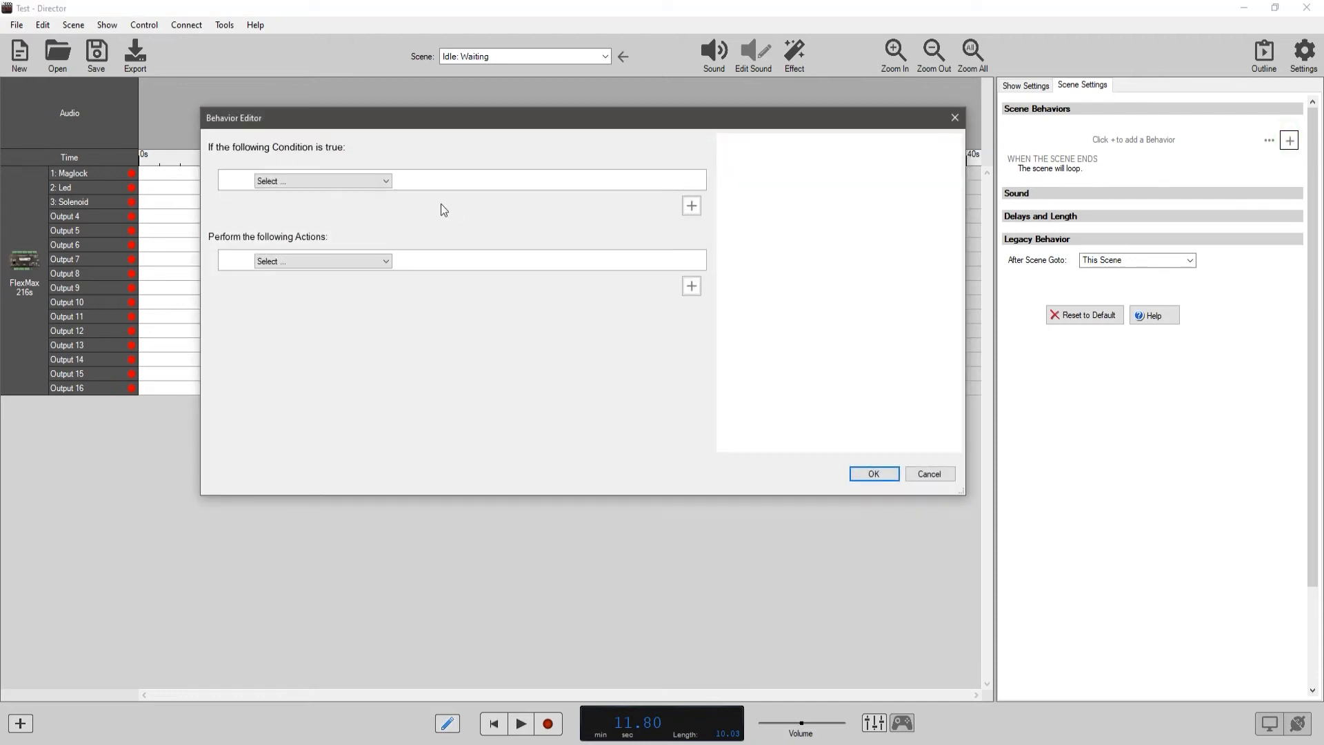
pyautogui.click(388, 182)
pyautogui.click(325, 182)
pyautogui.click(324, 182)
pyautogui.click(320, 204)
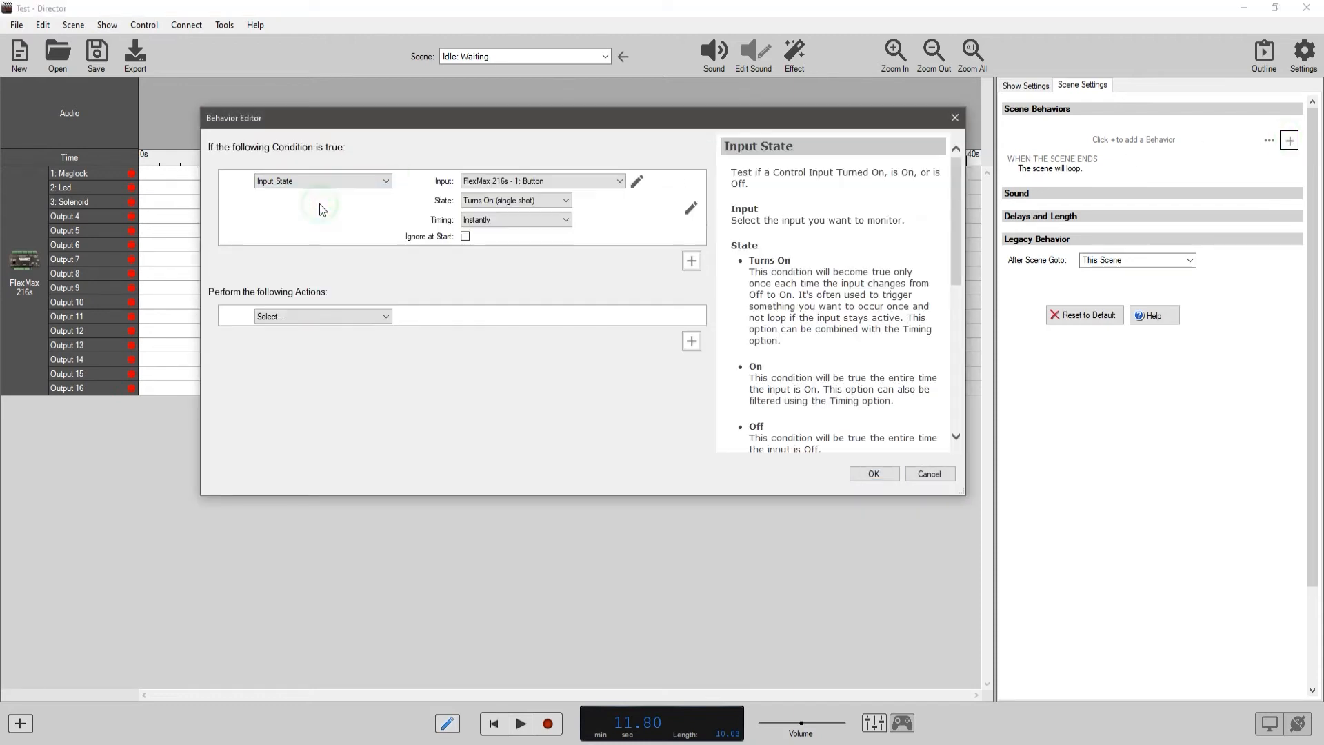
pyautogui.click(536, 180)
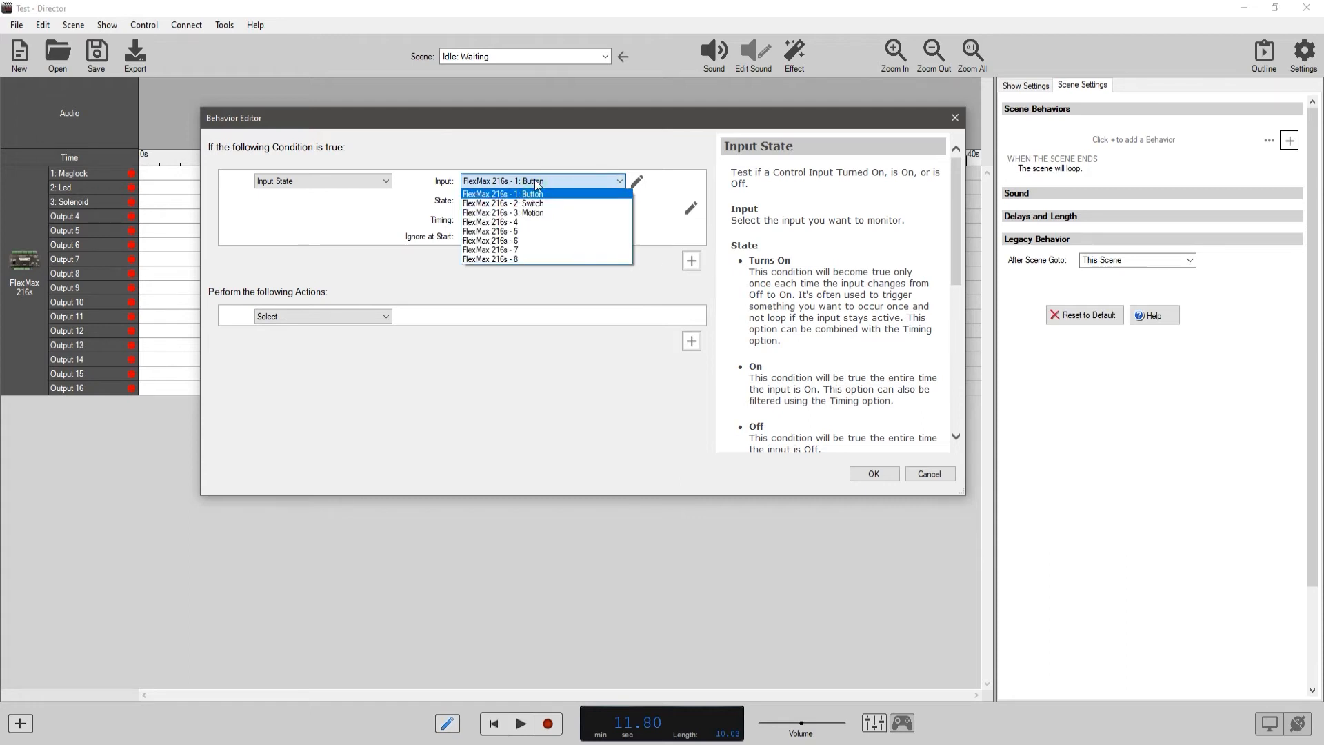
pyautogui.click(536, 182)
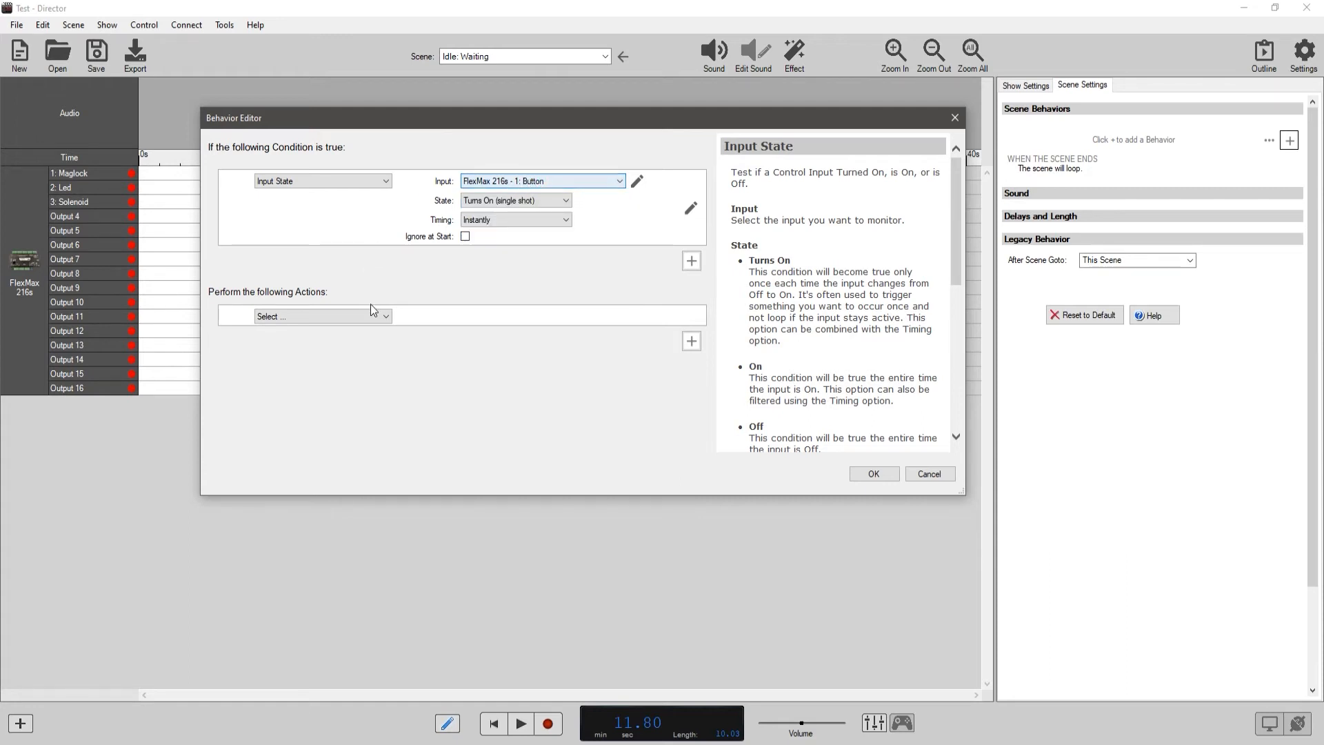
# Set the scene behavior's action to Control Output.
pyautogui.click(384, 321)
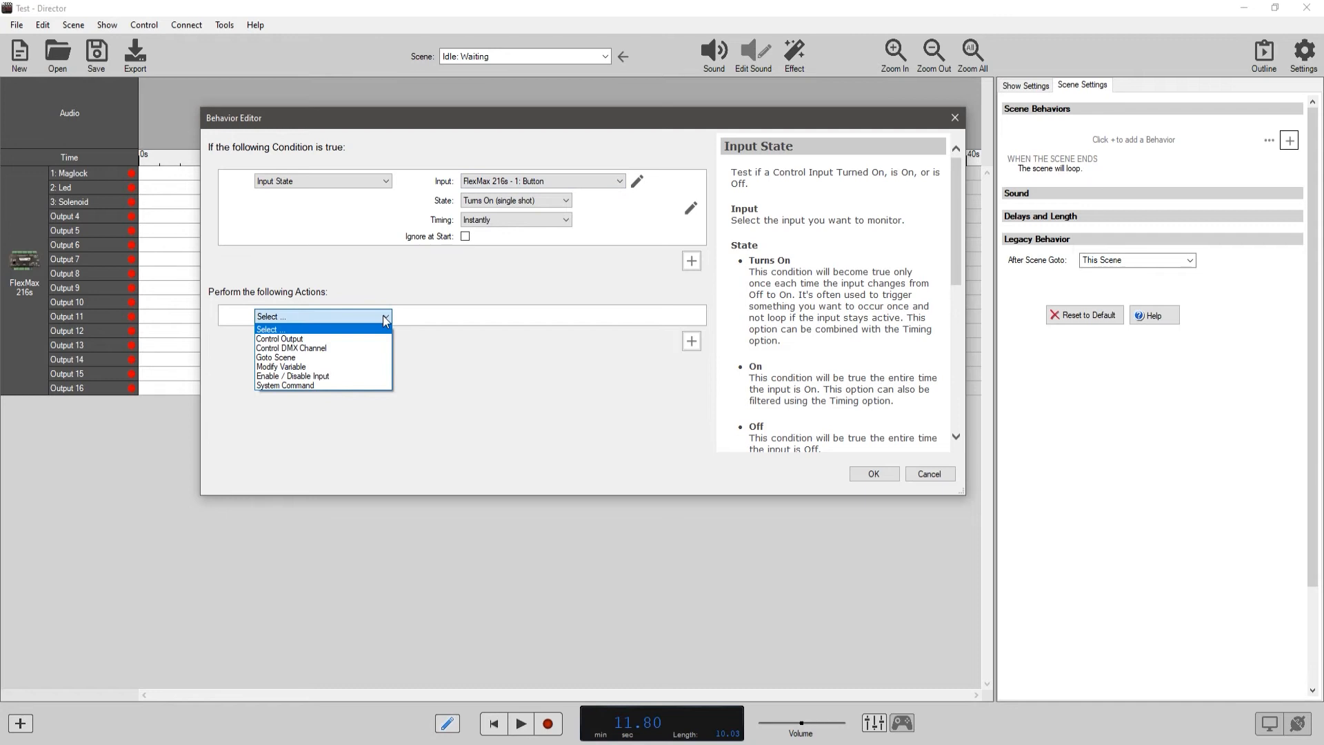
pyautogui.click(384, 320)
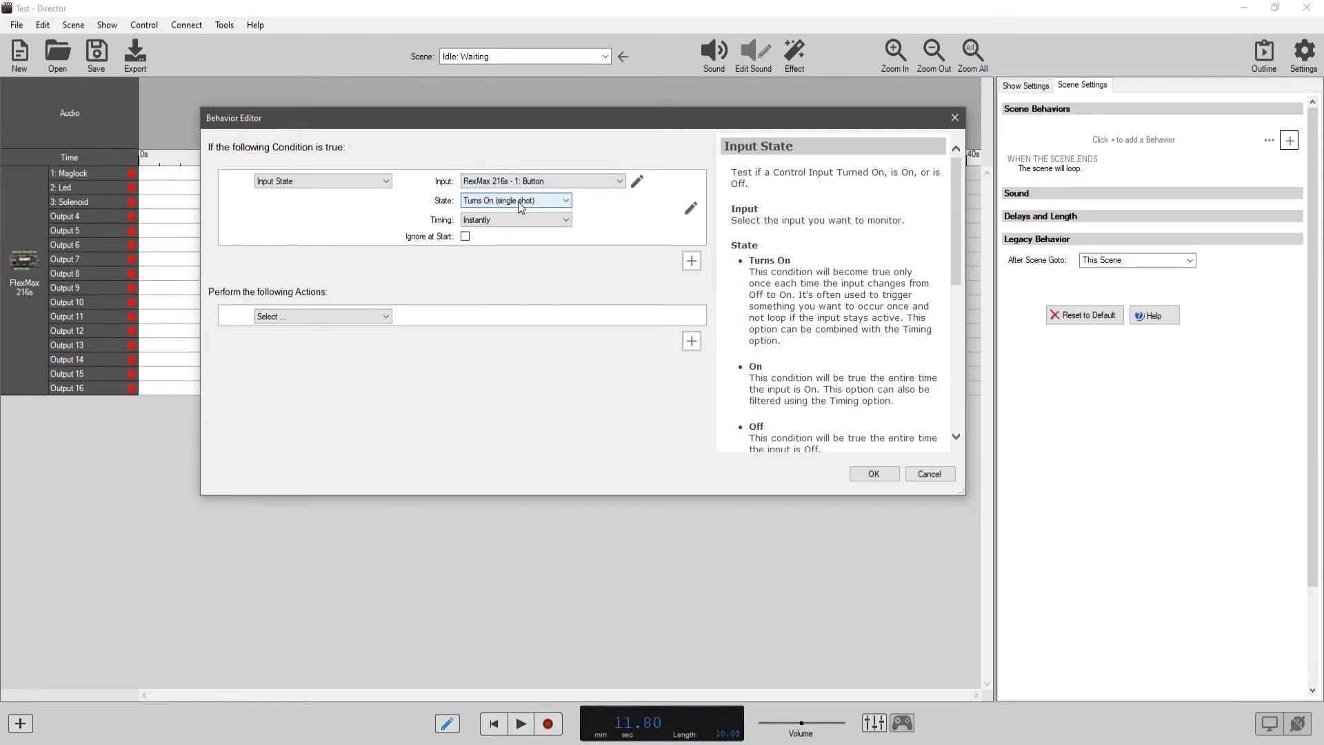
pyautogui.click(379, 315)
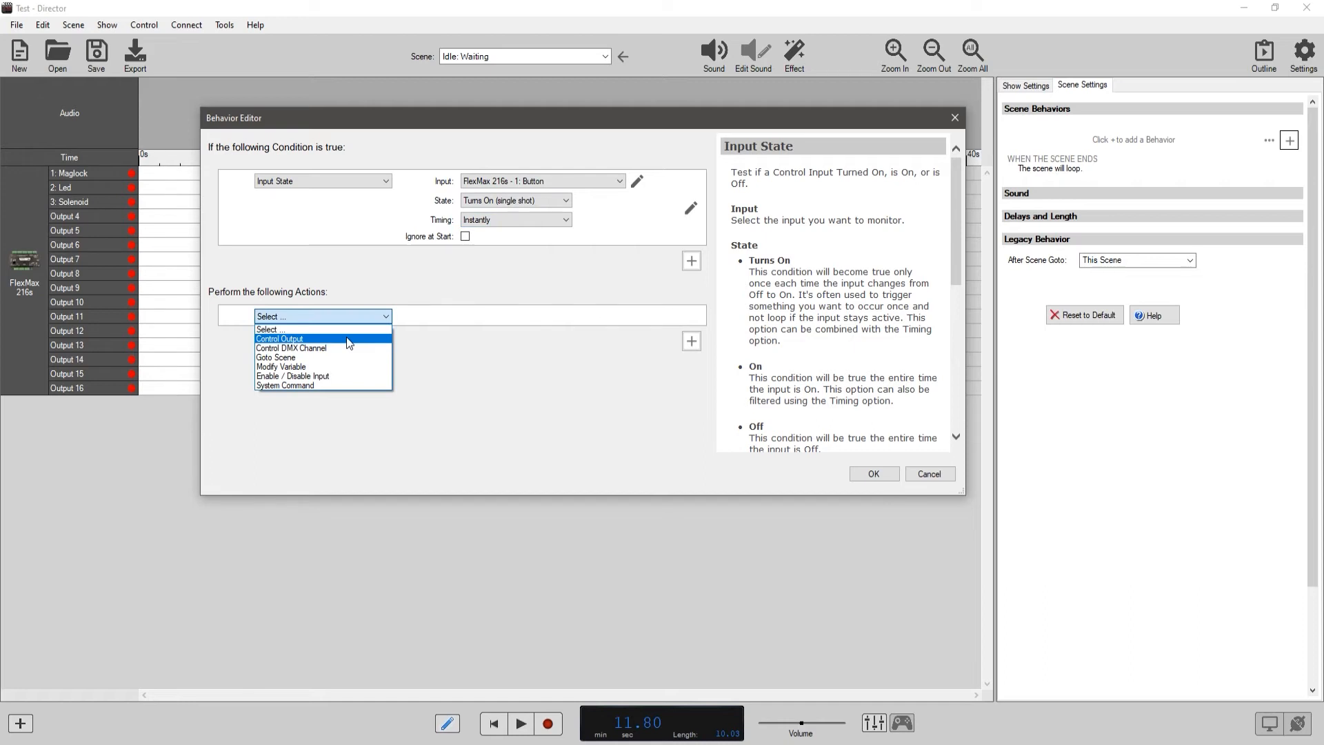
pyautogui.click(346, 338)
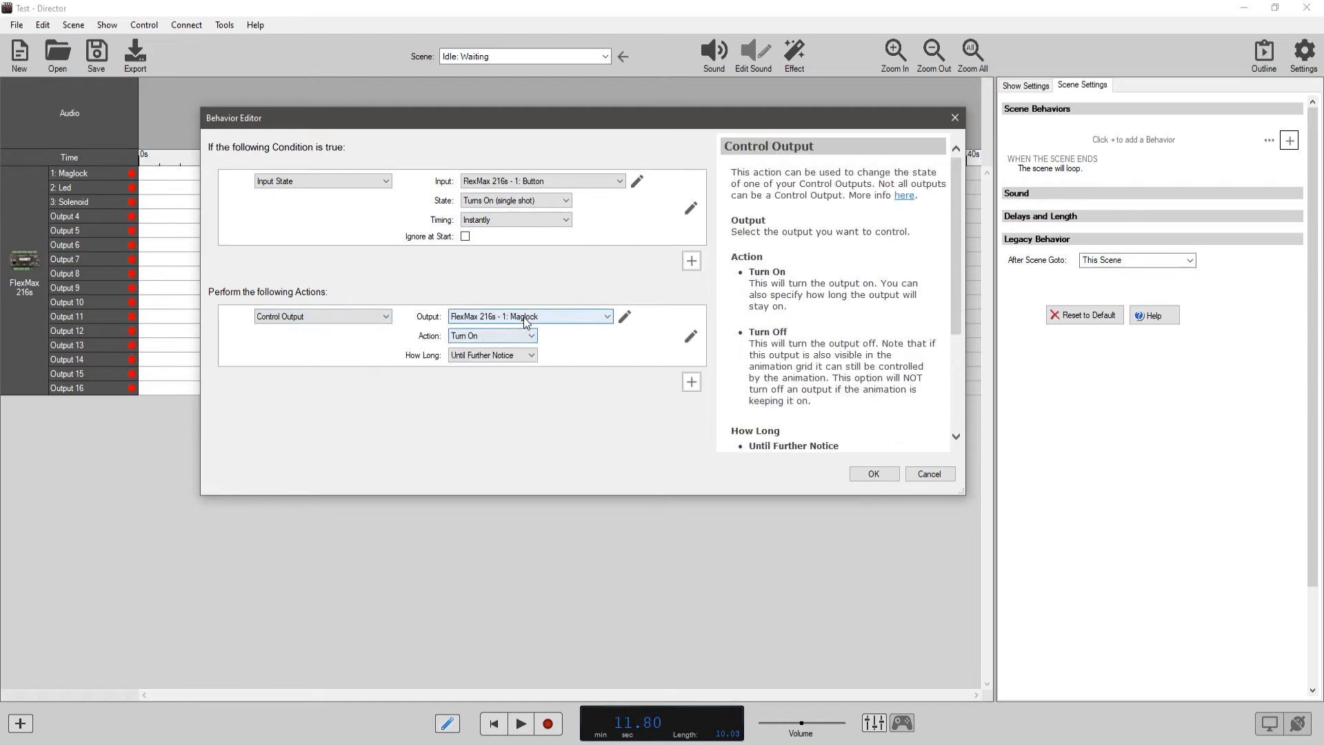
# Try the Turn Off action for the Maglock output and return to Turn On.
pyautogui.click(527, 337)
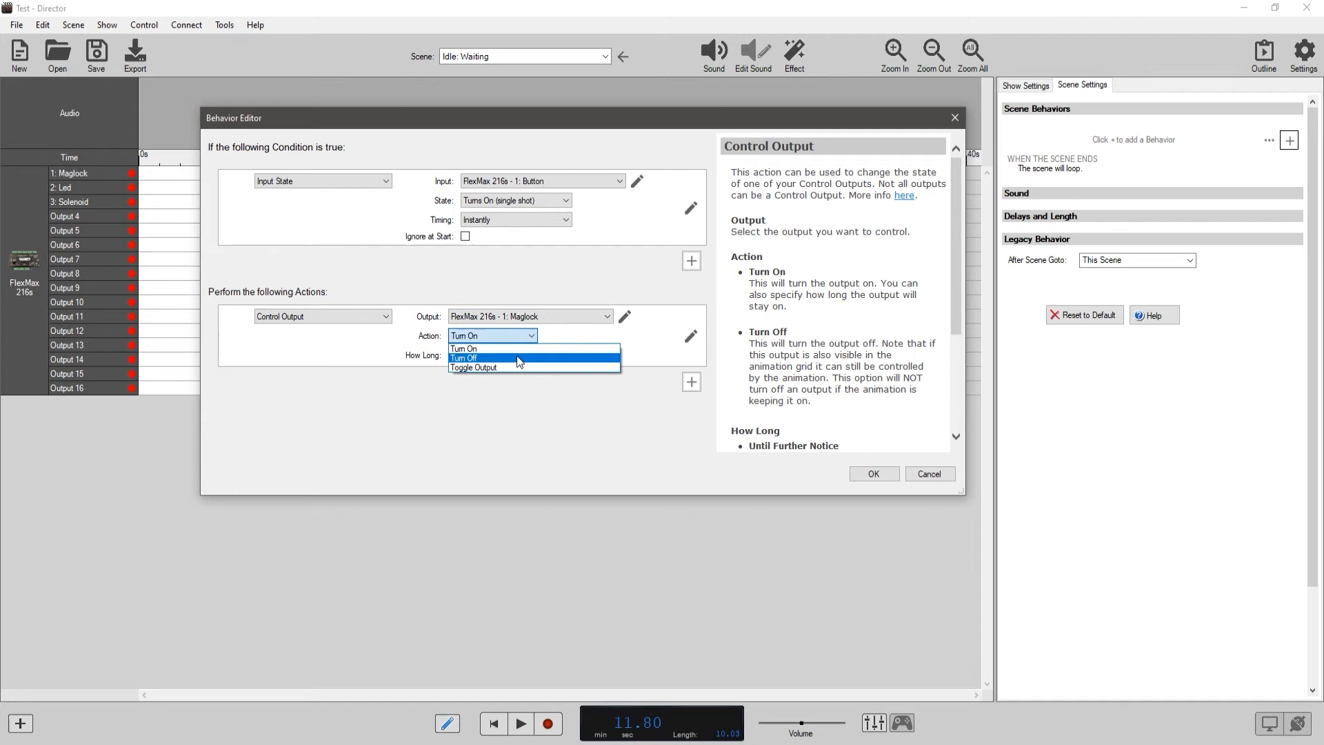
pyautogui.click(558, 334)
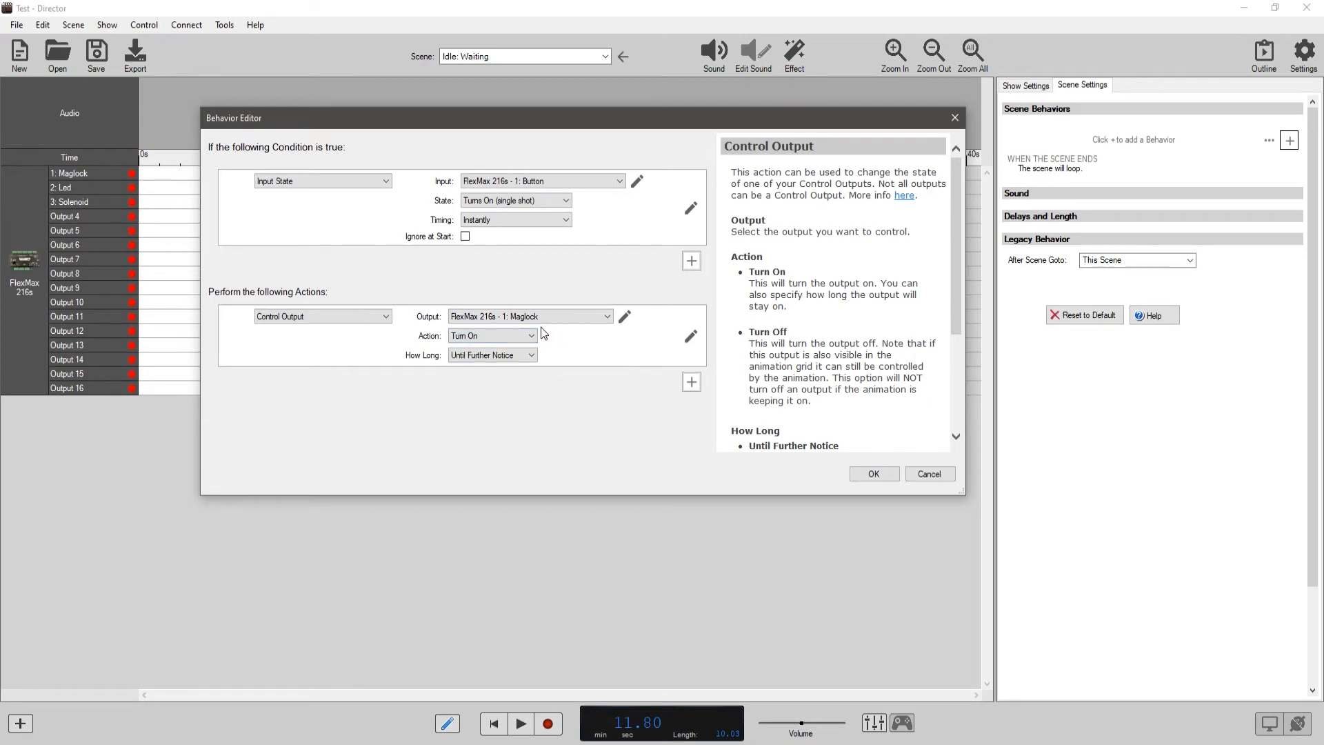
pyautogui.click(531, 335)
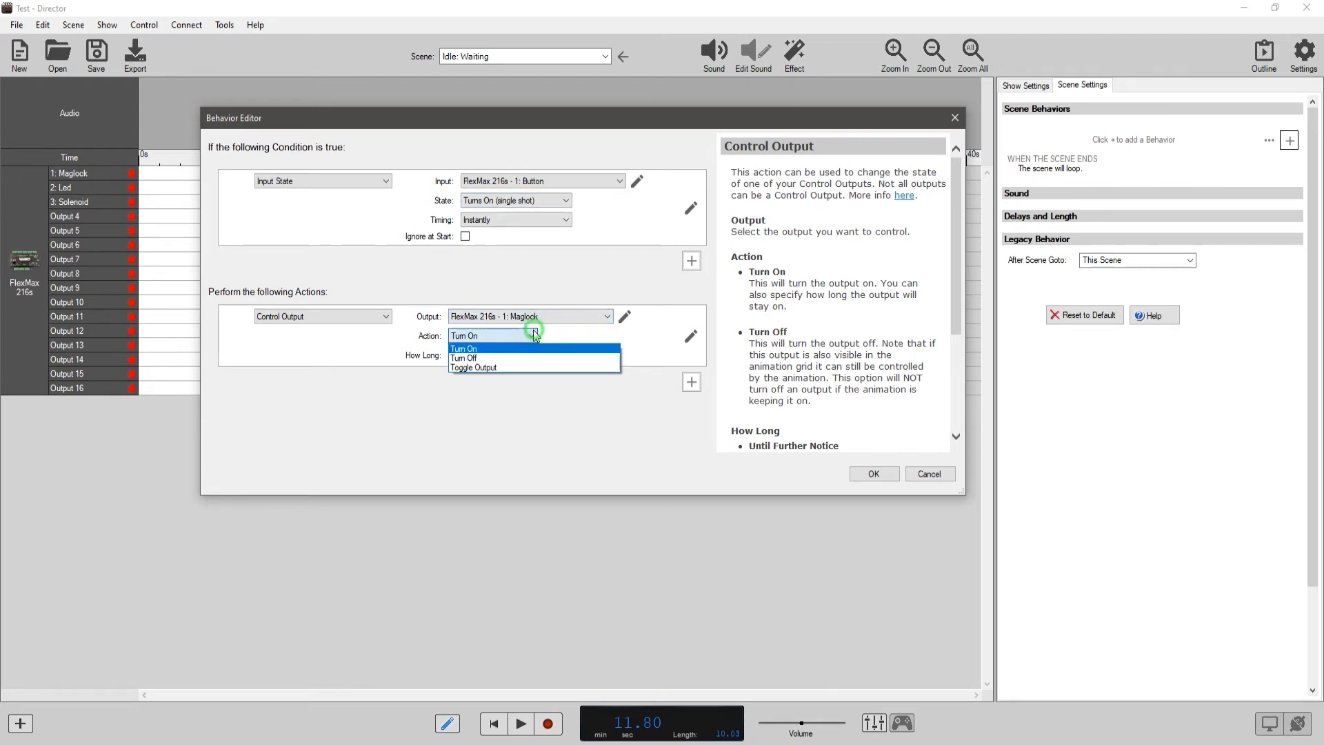
pyautogui.click(512, 355)
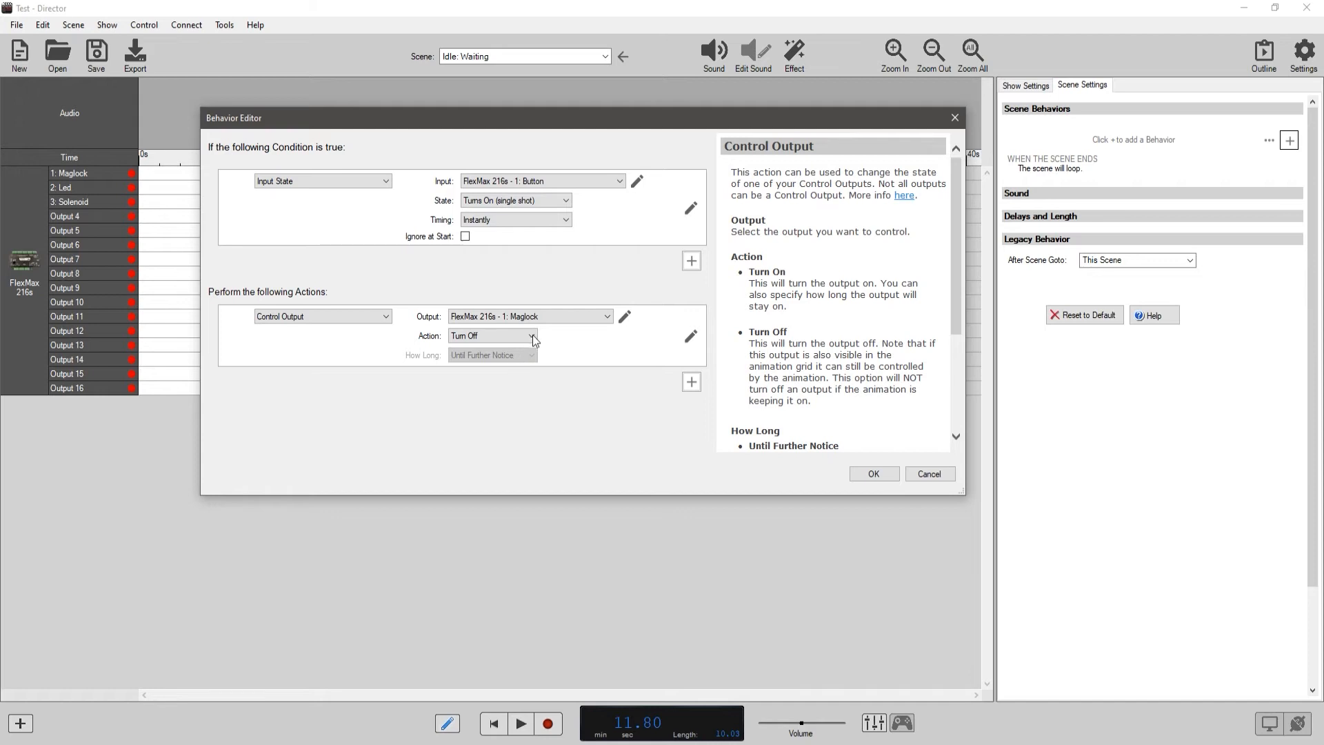
pyautogui.click(531, 336)
pyautogui.click(513, 348)
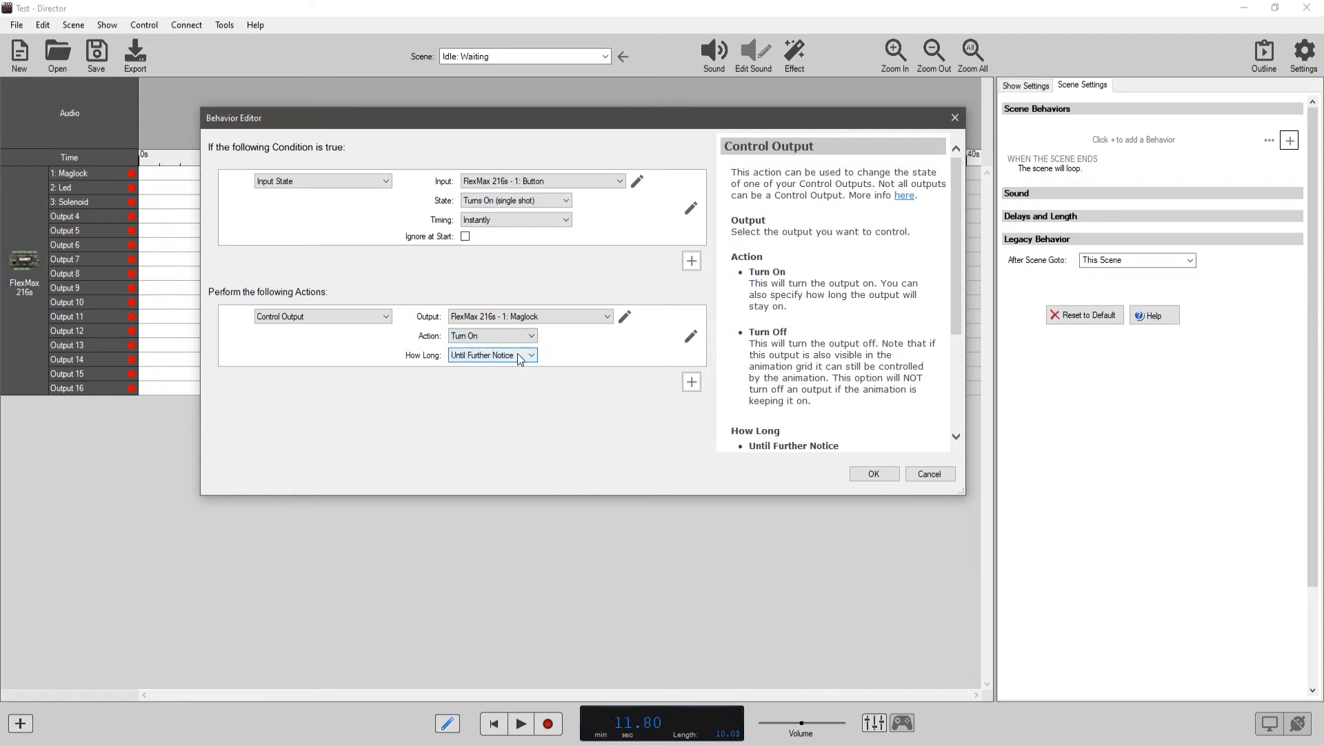
# Try For X Time as the duration for which the Maglock output stays on.
pyautogui.click(514, 356)
pyautogui.click(483, 379)
pyautogui.click(486, 384)
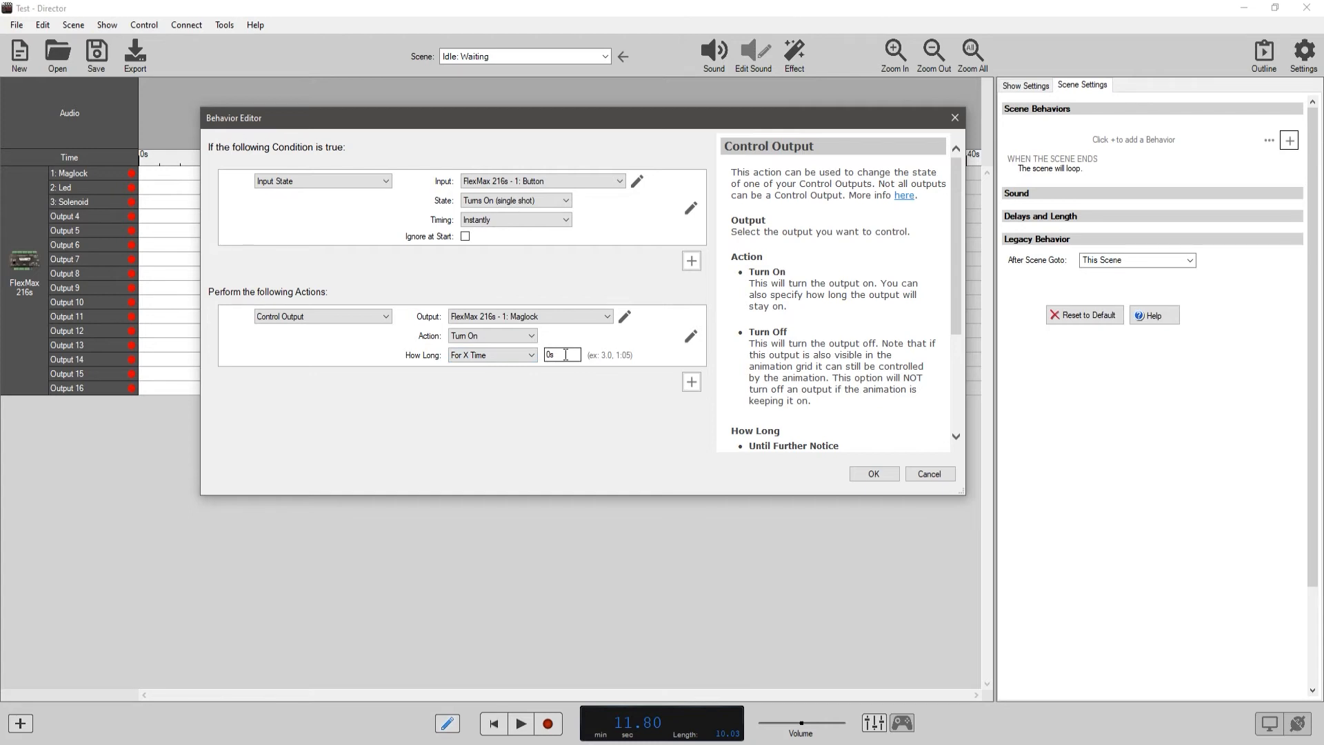
# Change the controlled output to FlexMax 216s - 3: Solenoid and set how long it stays on to Momentarily.
pyautogui.click(554, 316)
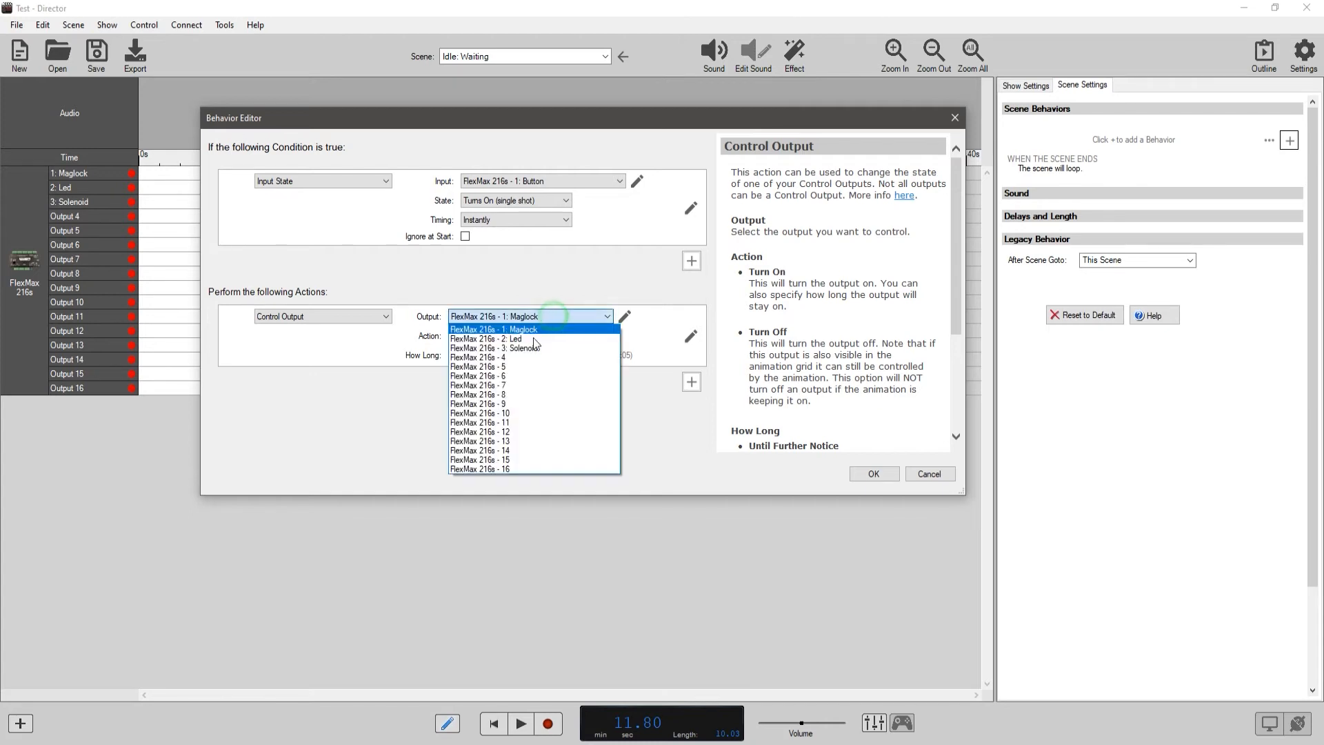
pyautogui.click(533, 348)
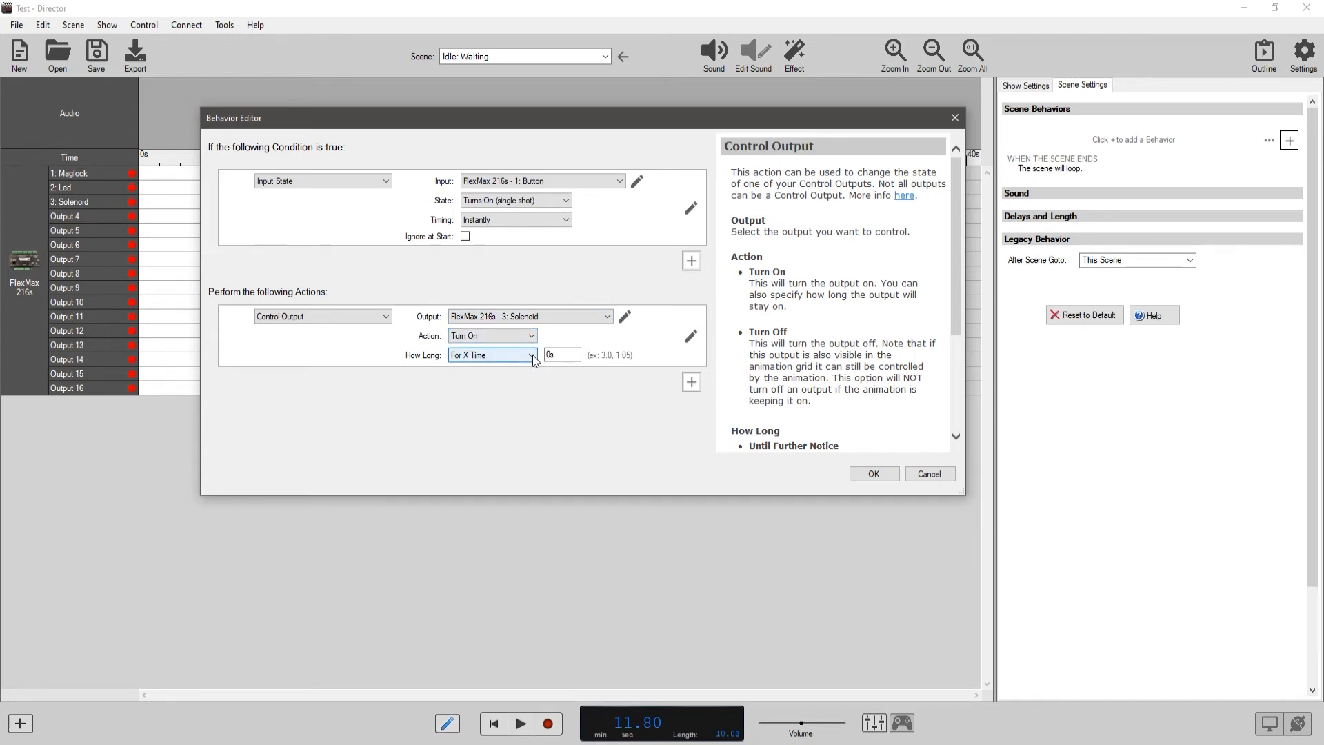
pyautogui.click(531, 354)
pyautogui.click(502, 379)
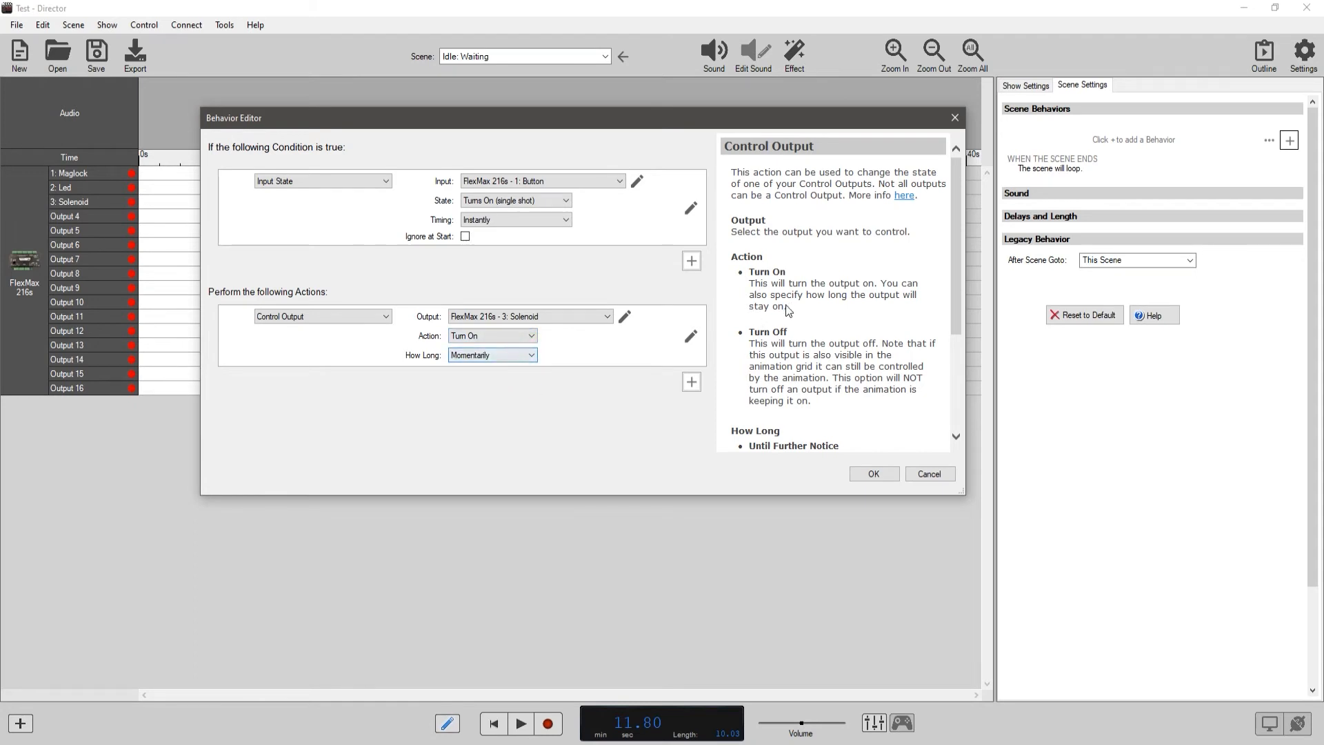
# Try For X Time and Until Further Notice as the duration for which the Solenoid output stays on.
pyautogui.scroll(-5, 788, 310)
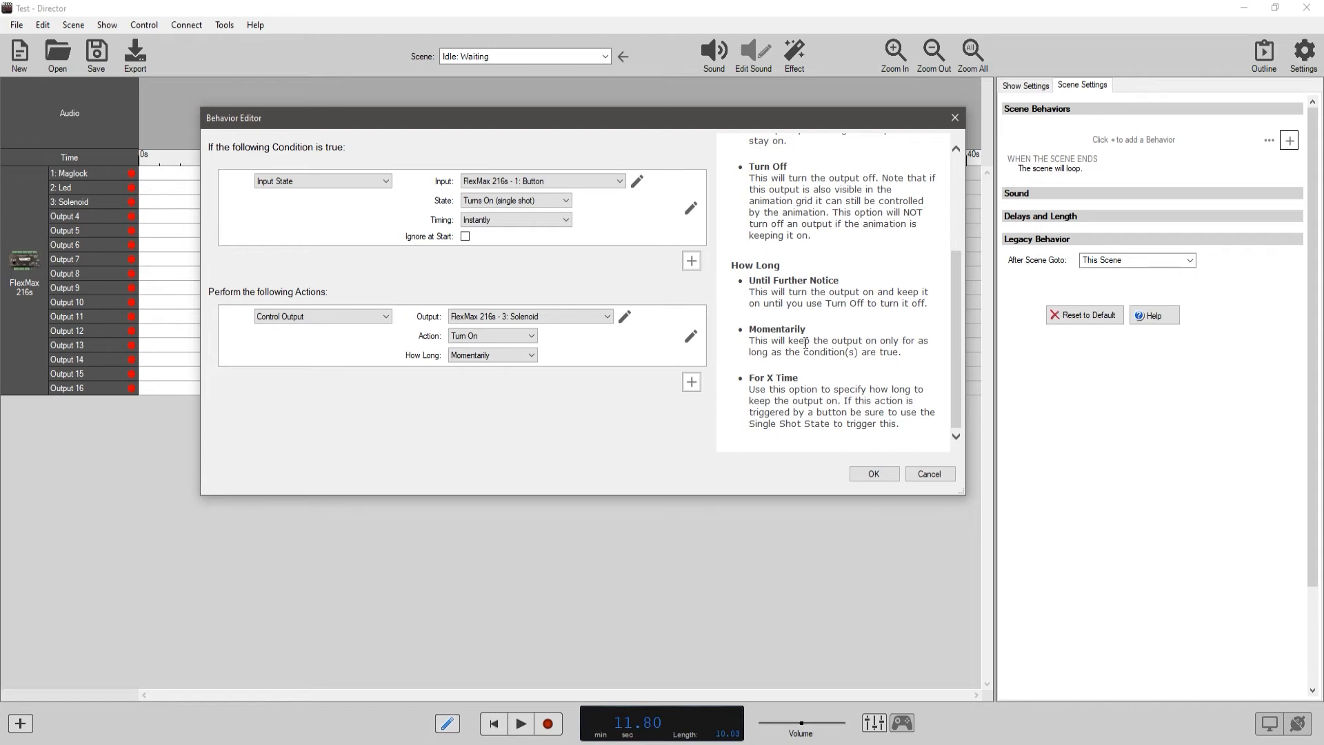
pyautogui.click(528, 351)
pyautogui.click(492, 388)
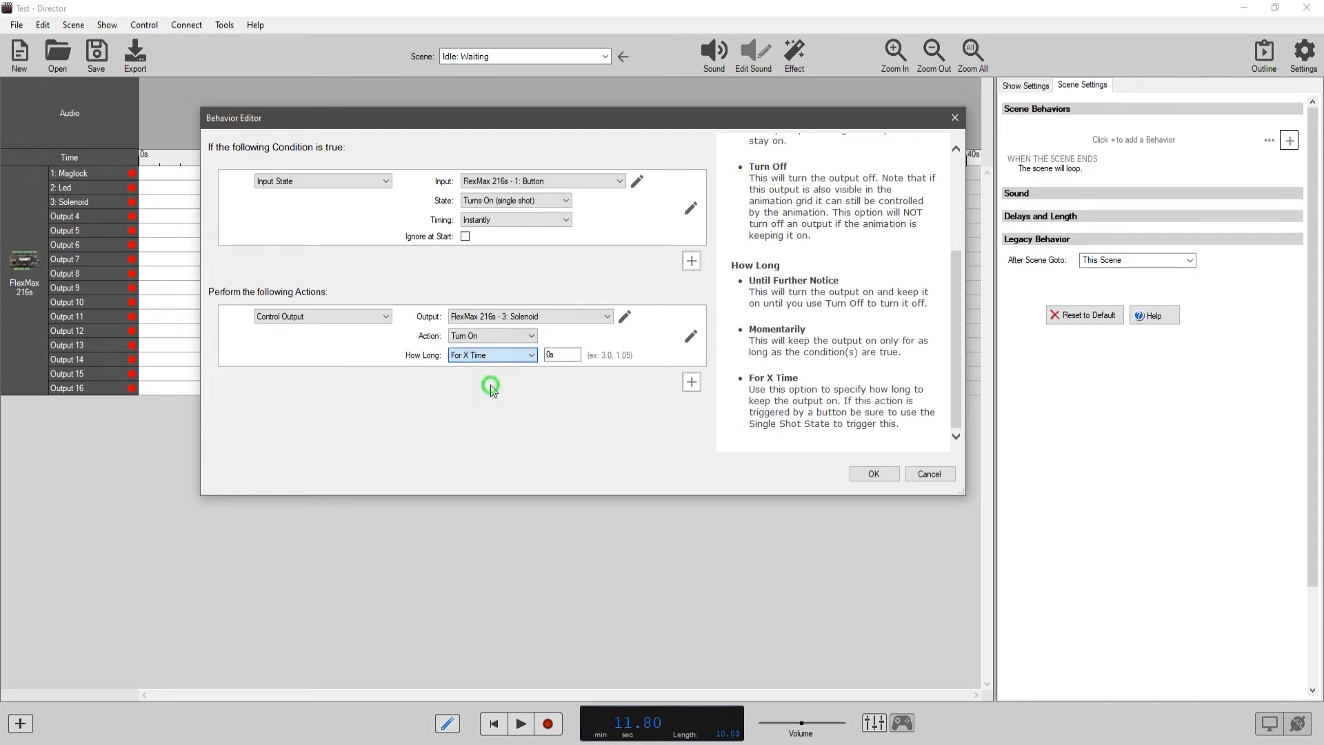
pyautogui.click(507, 355)
pyautogui.click(507, 366)
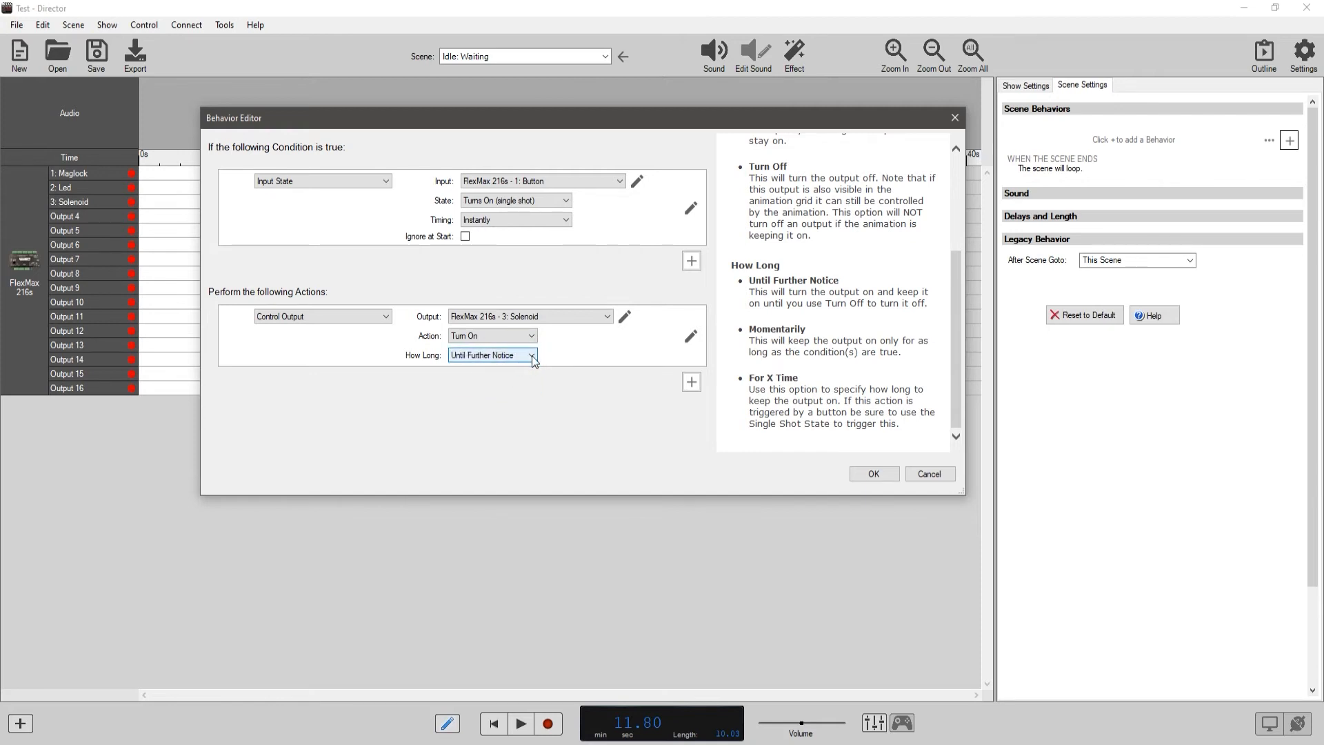
# Set how long the Solenoid output stays on to For X Time with a time of 2 seconds.
pyautogui.click(532, 354)
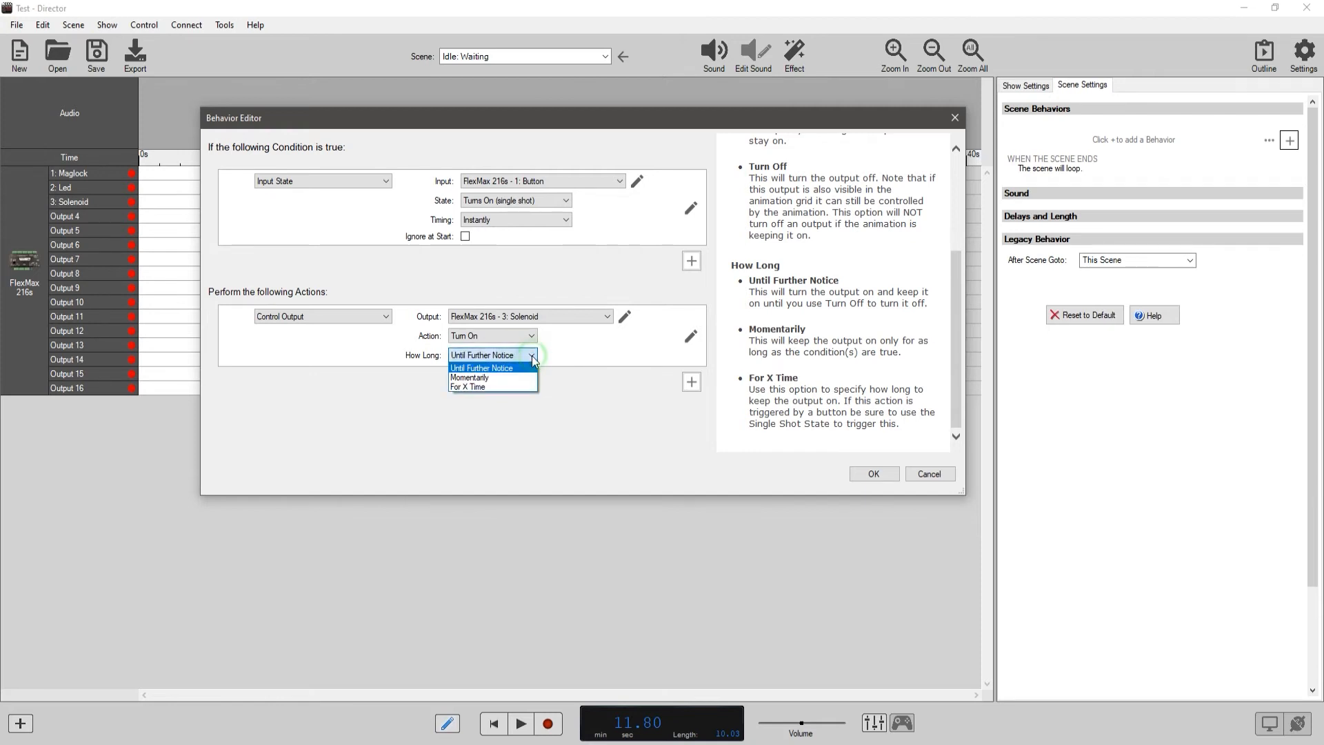
pyautogui.click(500, 388)
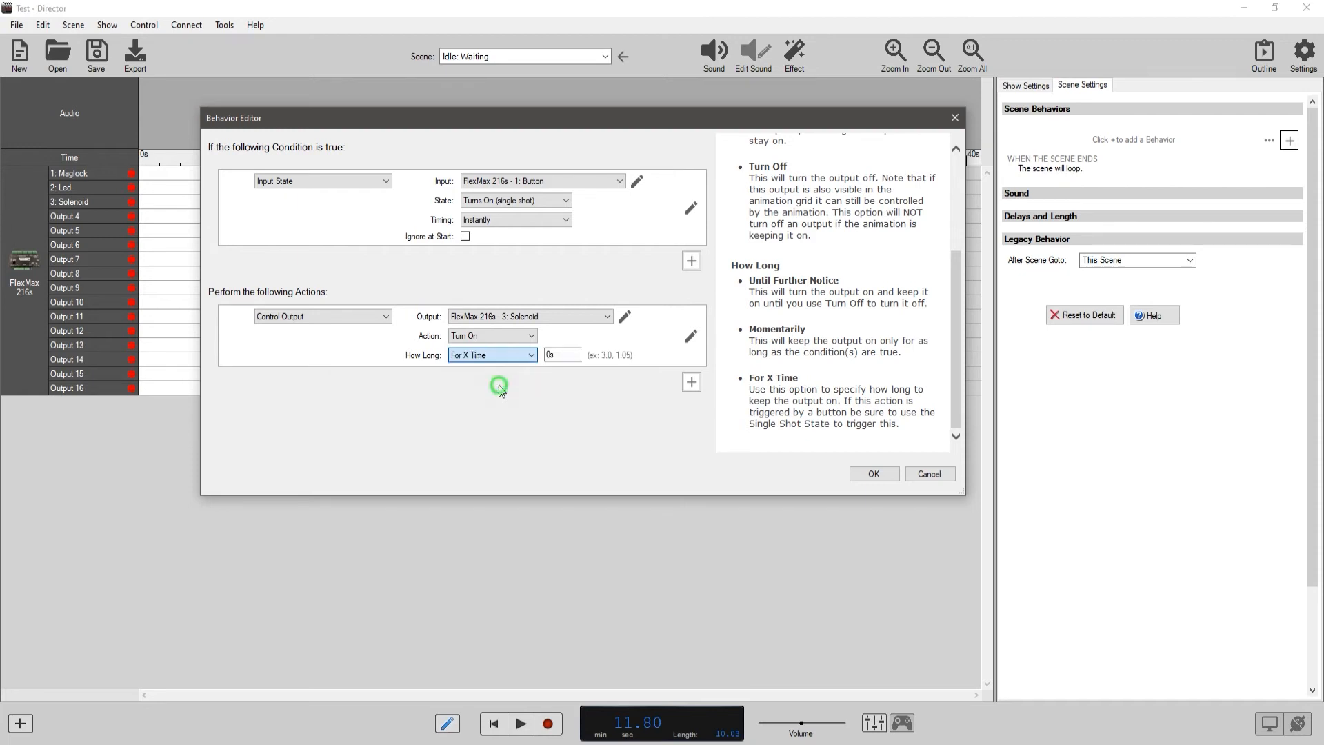
pyautogui.click(554, 356)
pyautogui.doubleClick(550, 355)
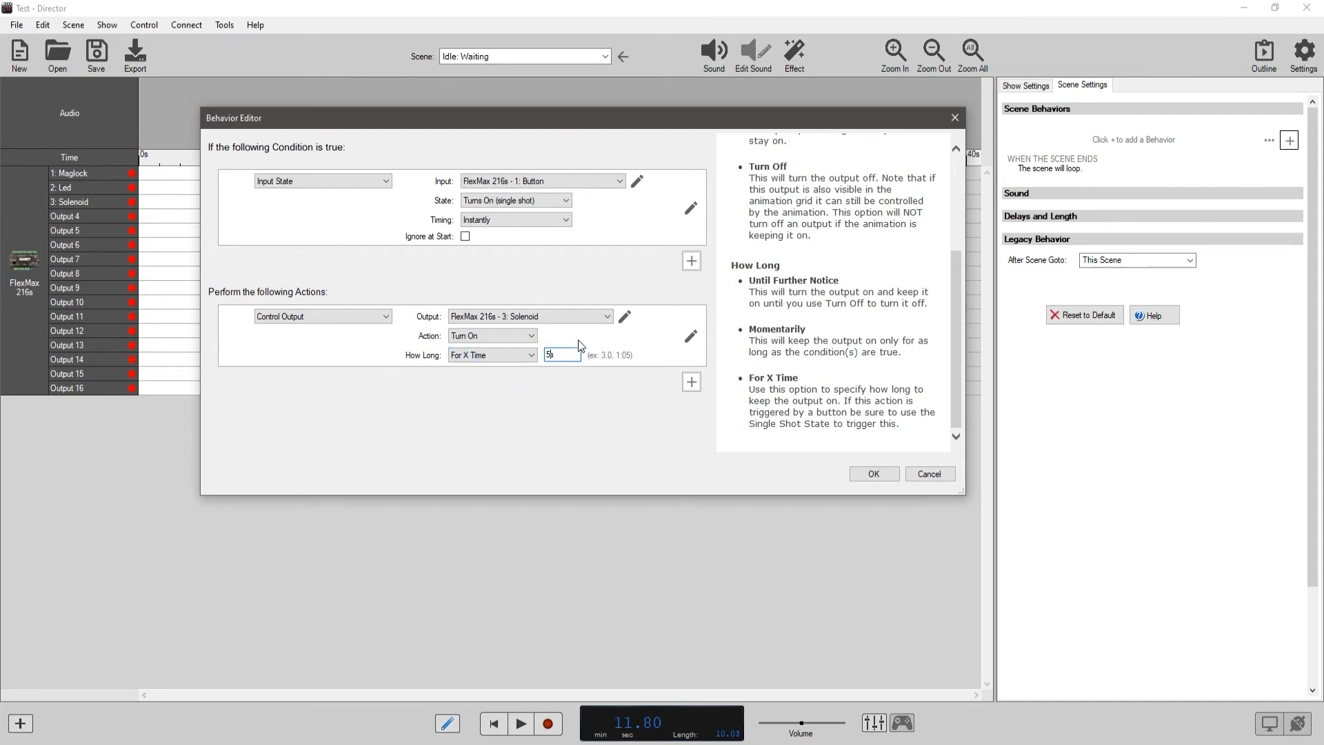
pyautogui.write('2')
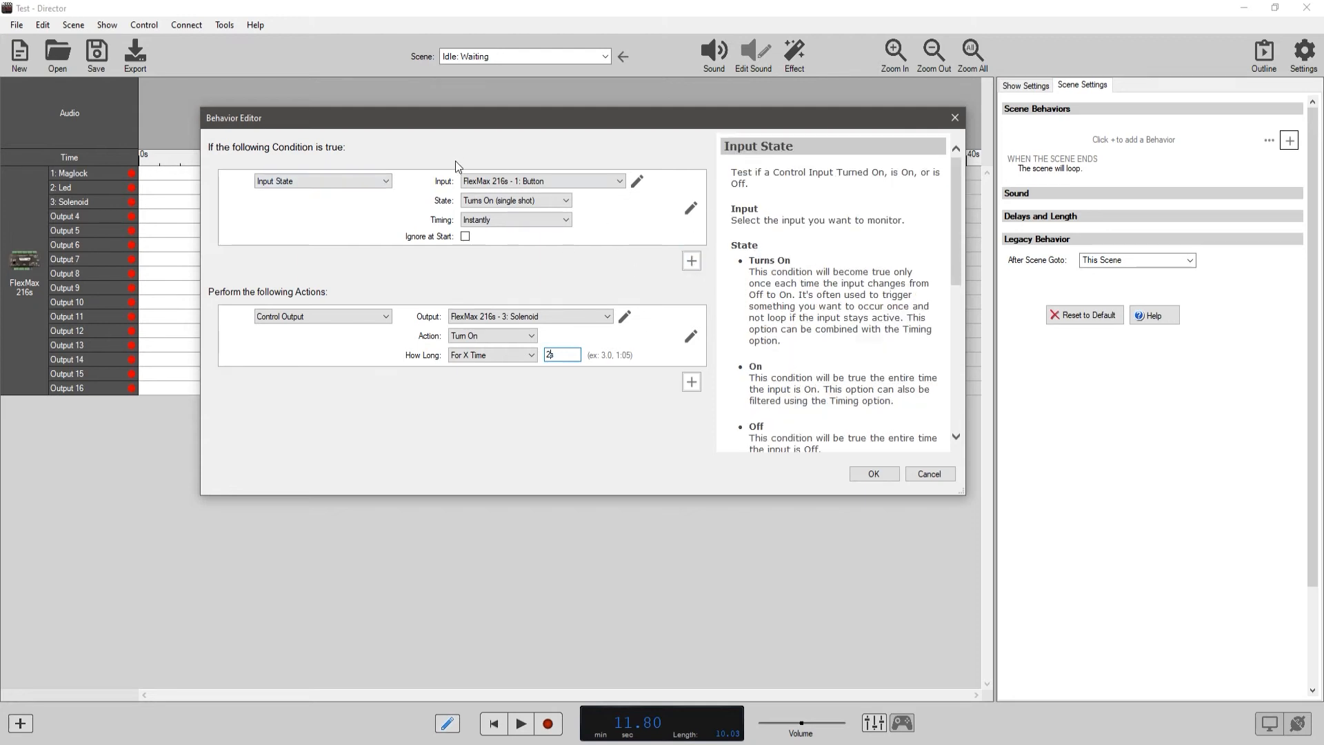
# Add a second Input State condition for FlexMax 216s - 2: Switch turning on and save the scene behavior.
pyautogui.click(691, 260)
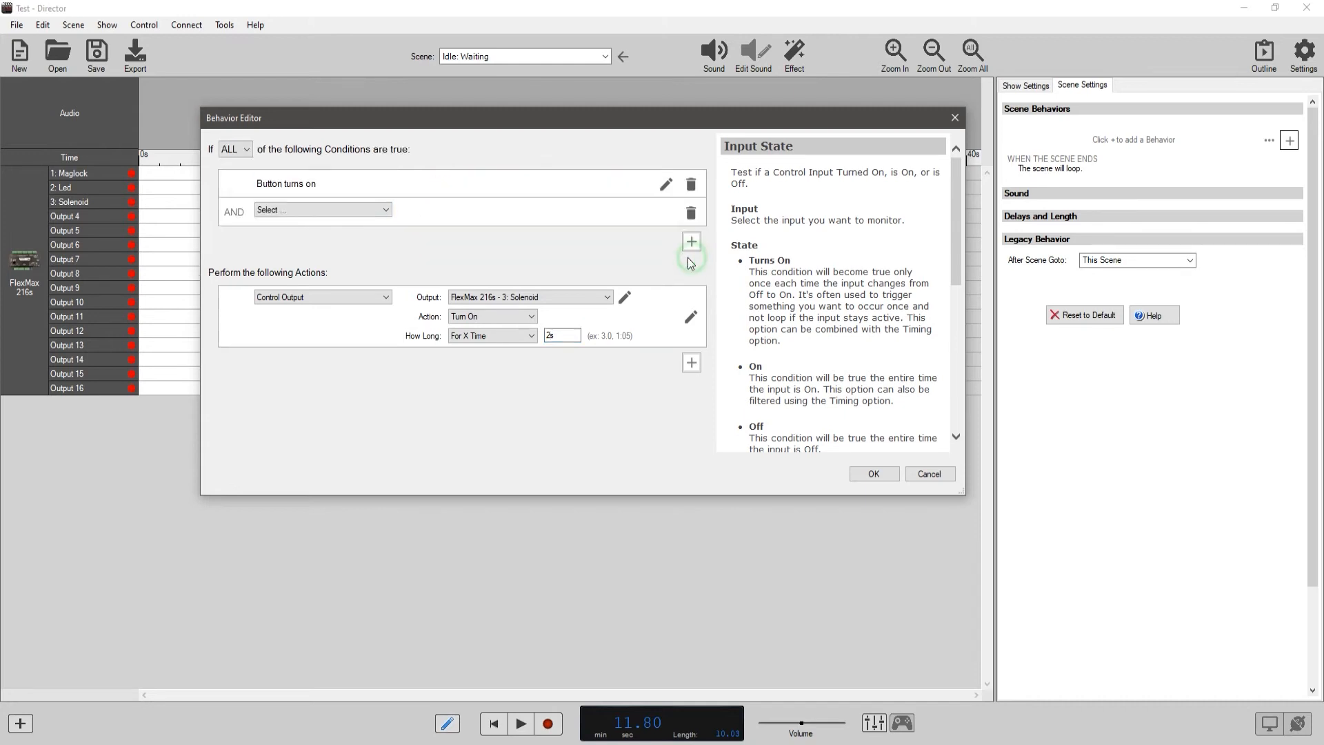
pyautogui.click(387, 209)
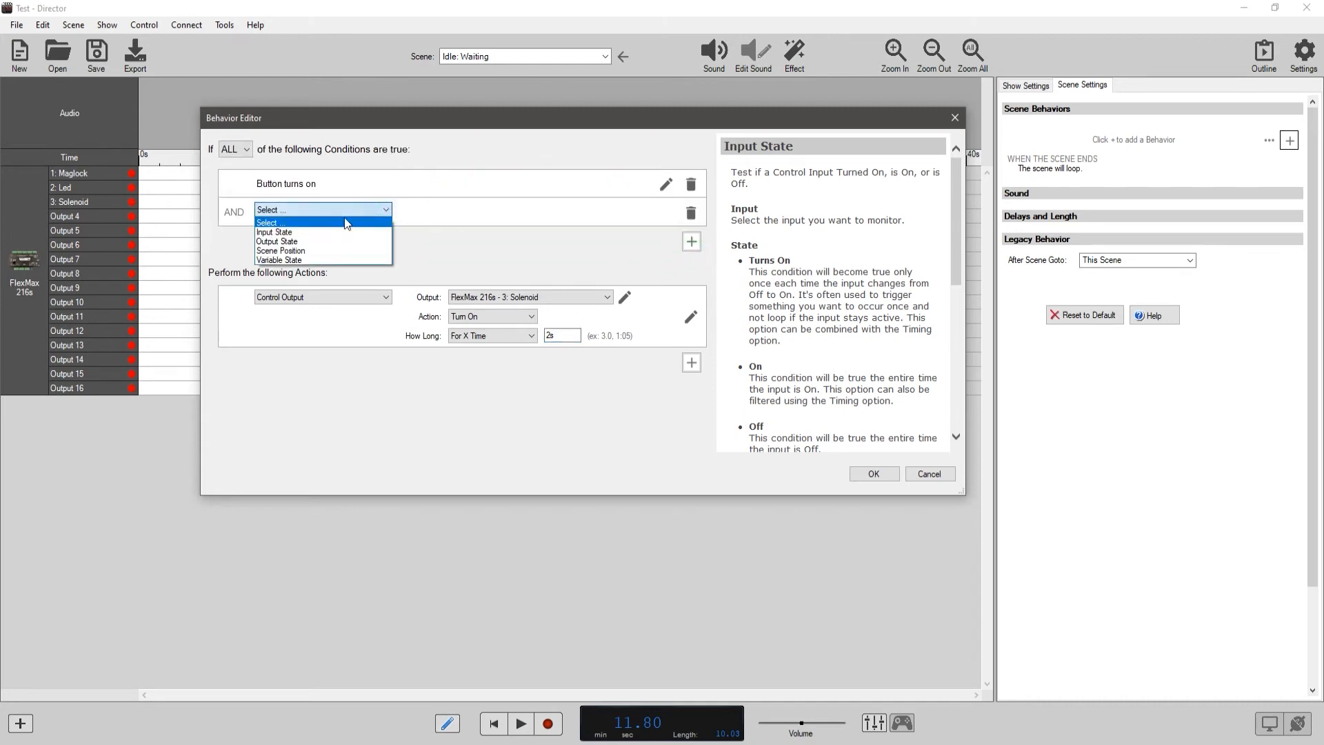
pyautogui.click(309, 232)
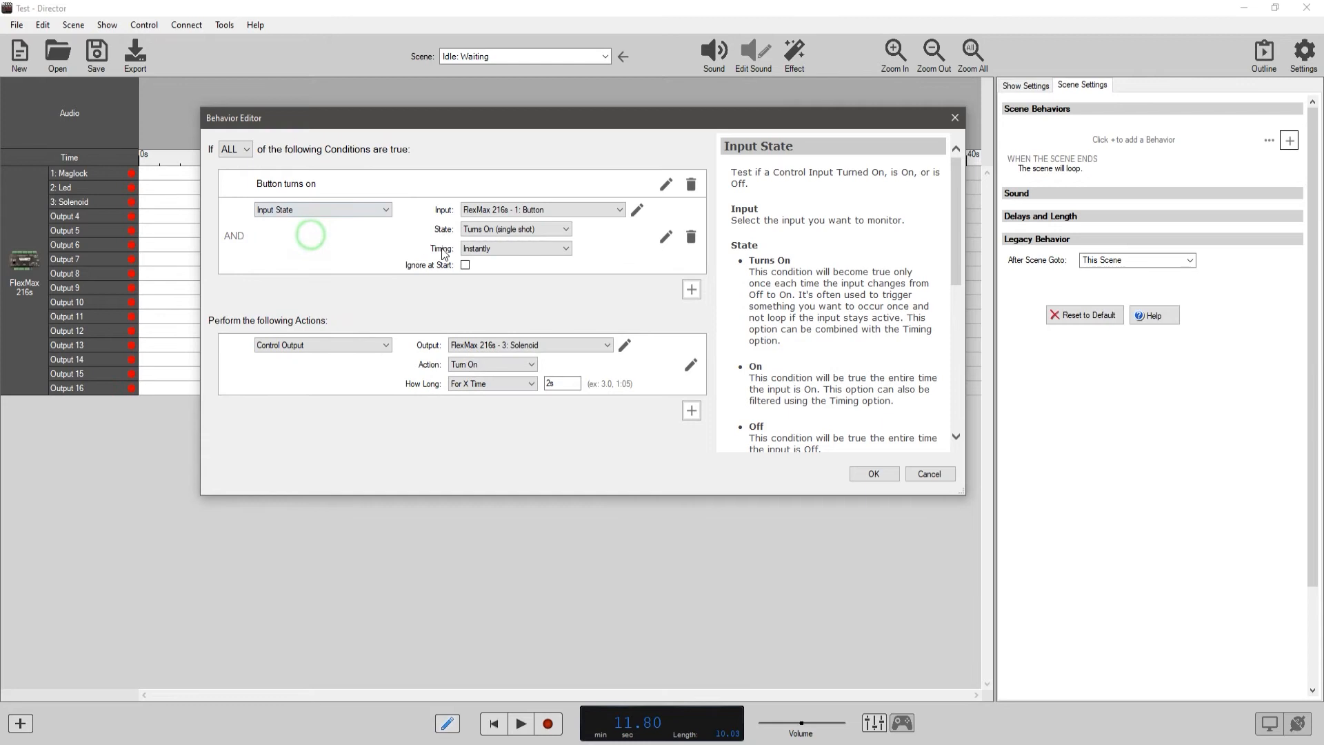
pyautogui.click(521, 209)
pyautogui.click(527, 232)
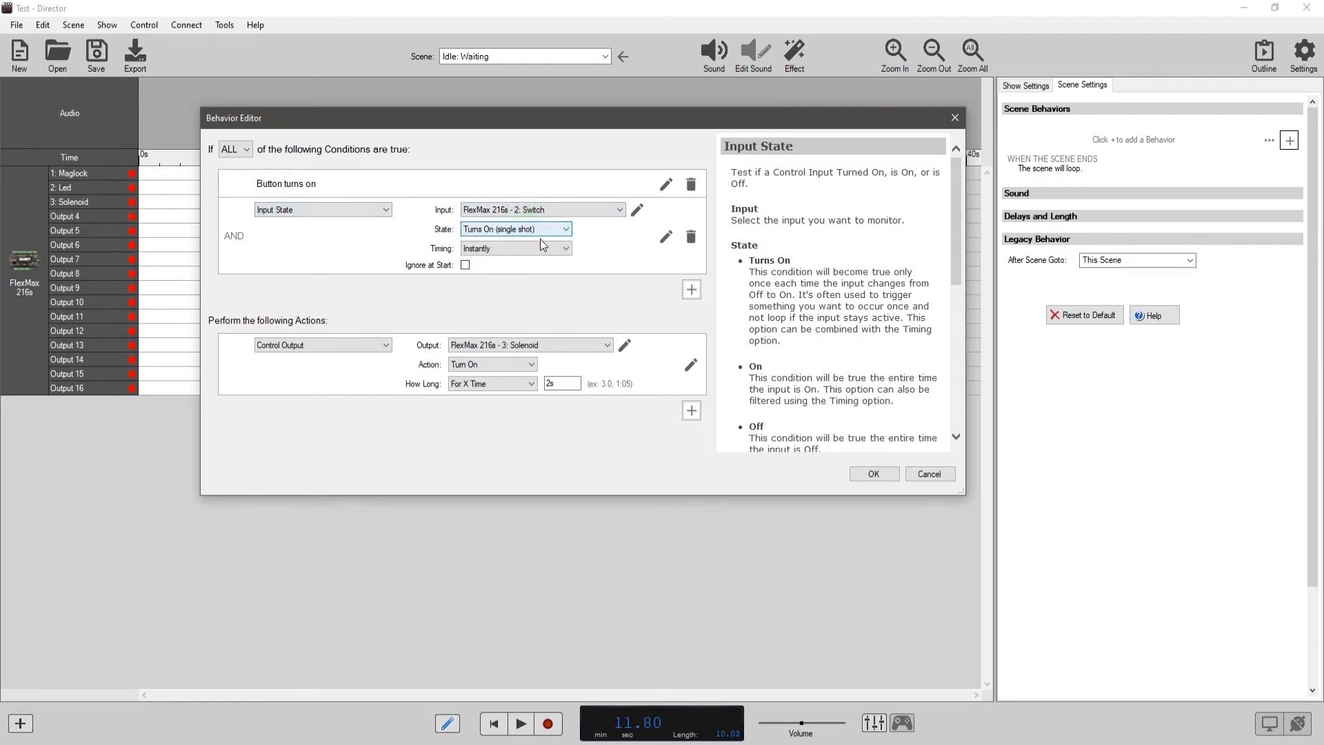
pyautogui.click(875, 474)
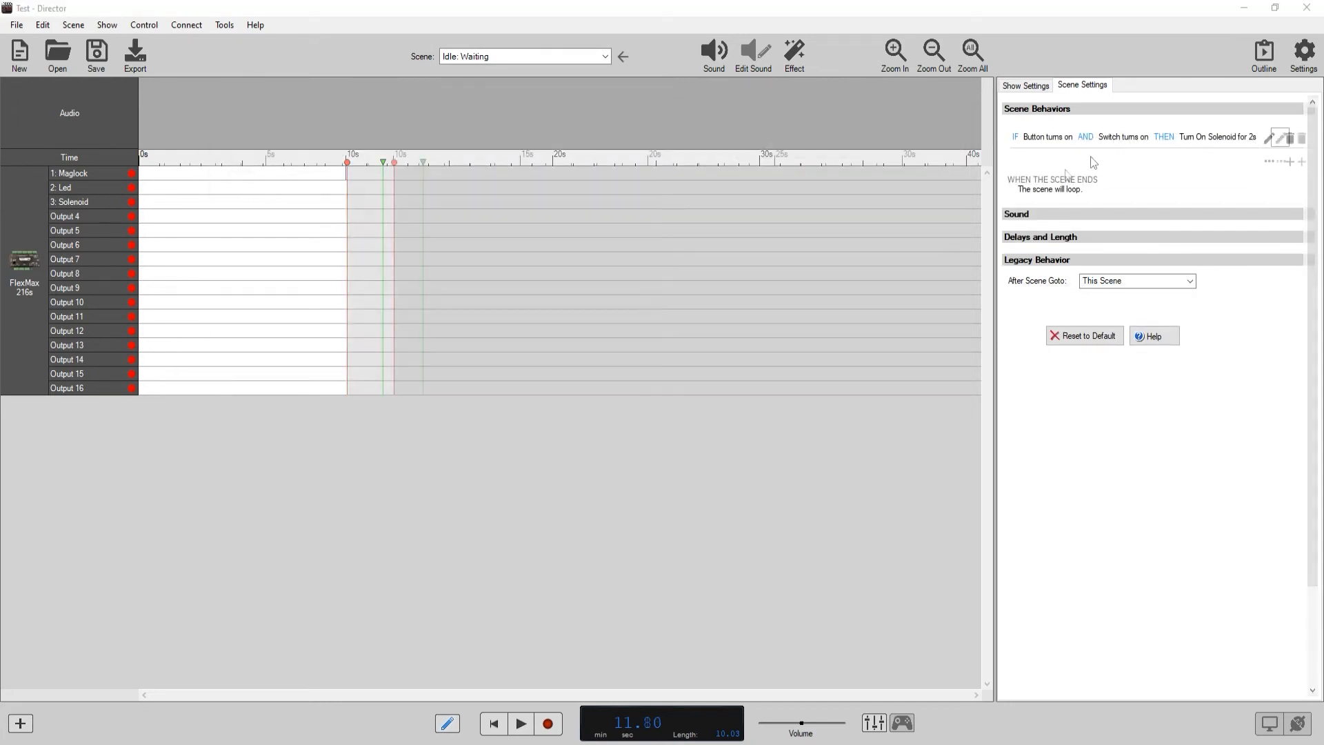
# Edit the scene behavior so that its Button and Switch conditions are combined with OR.
pyautogui.click(1281, 138)
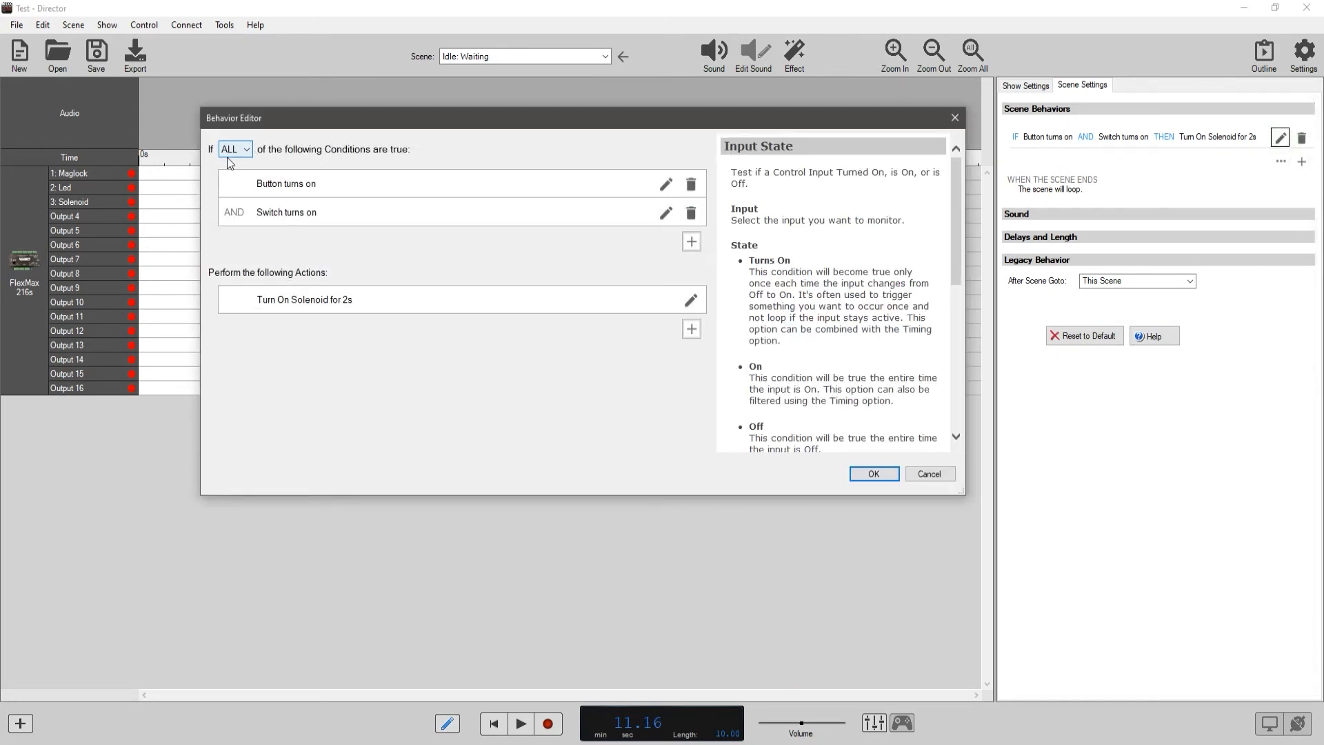
pyautogui.click(248, 149)
pyautogui.click(236, 164)
pyautogui.click(249, 149)
pyautogui.click(234, 177)
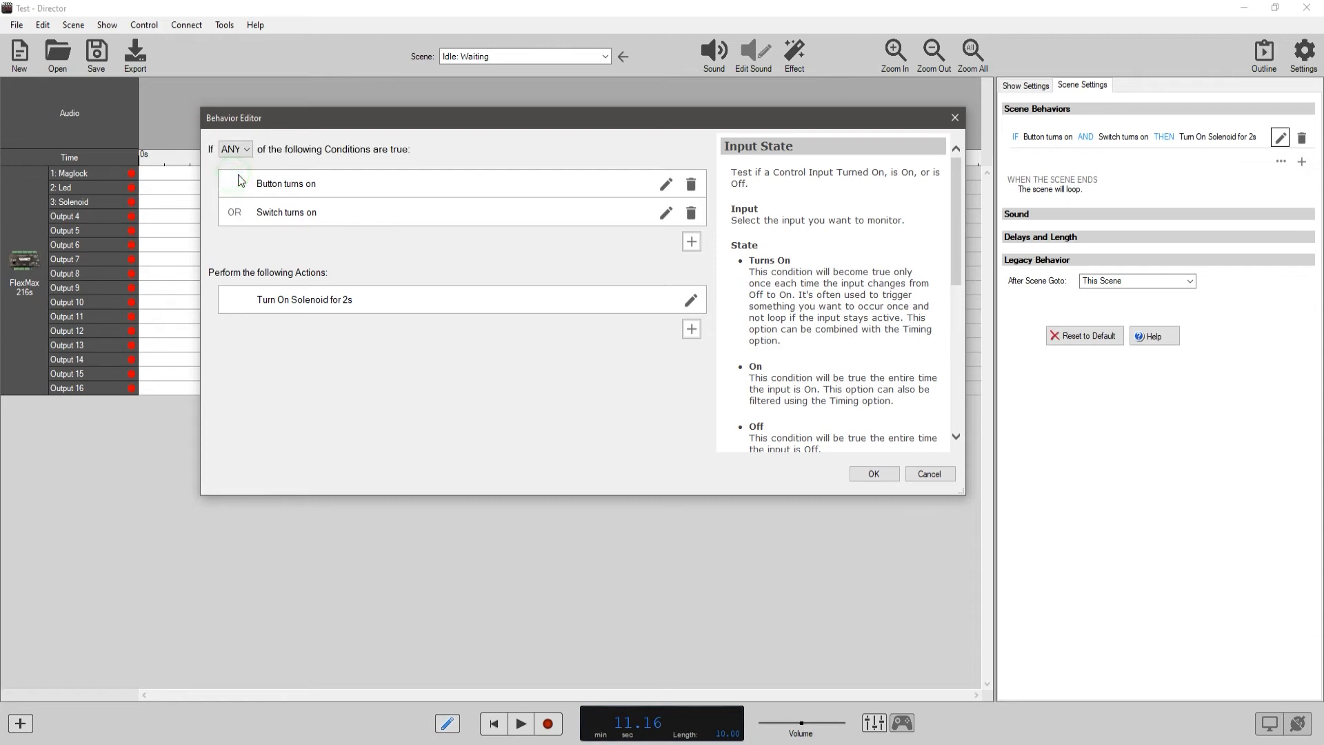
pyautogui.click(874, 474)
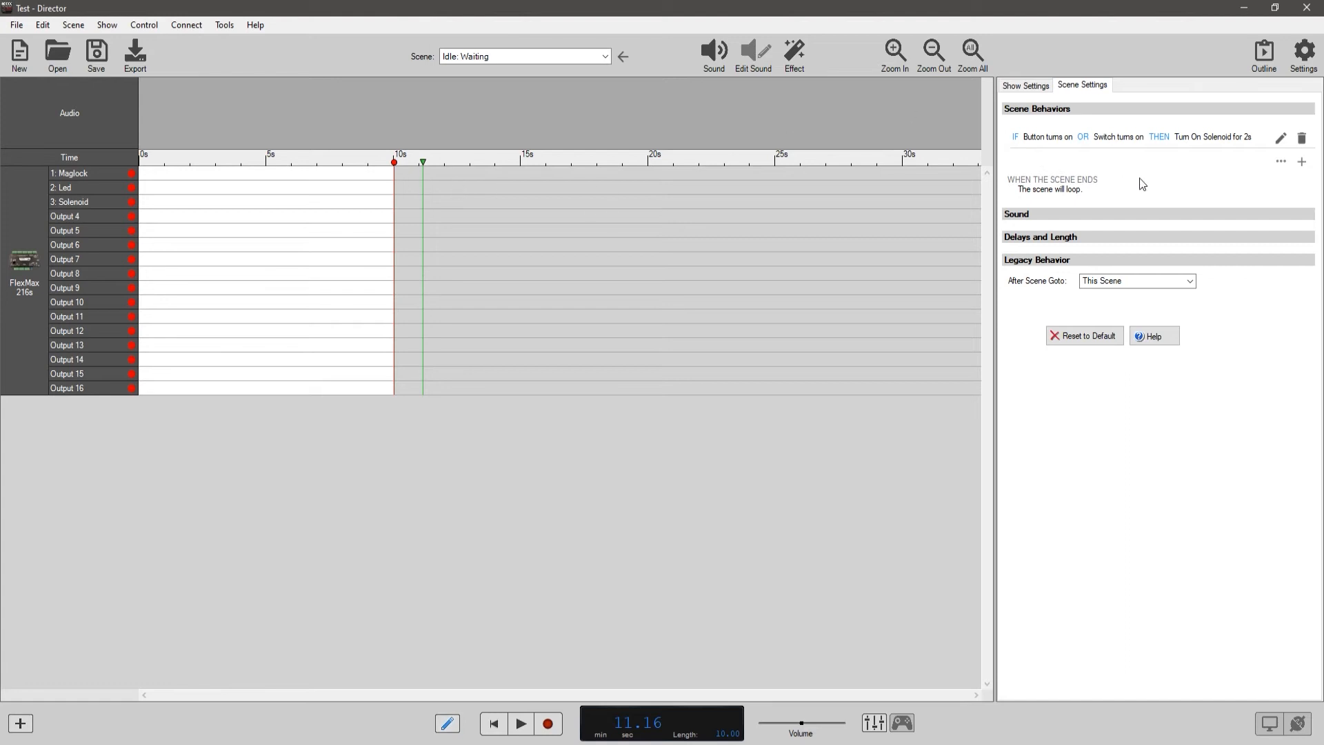
pyautogui.click(1290, 162)
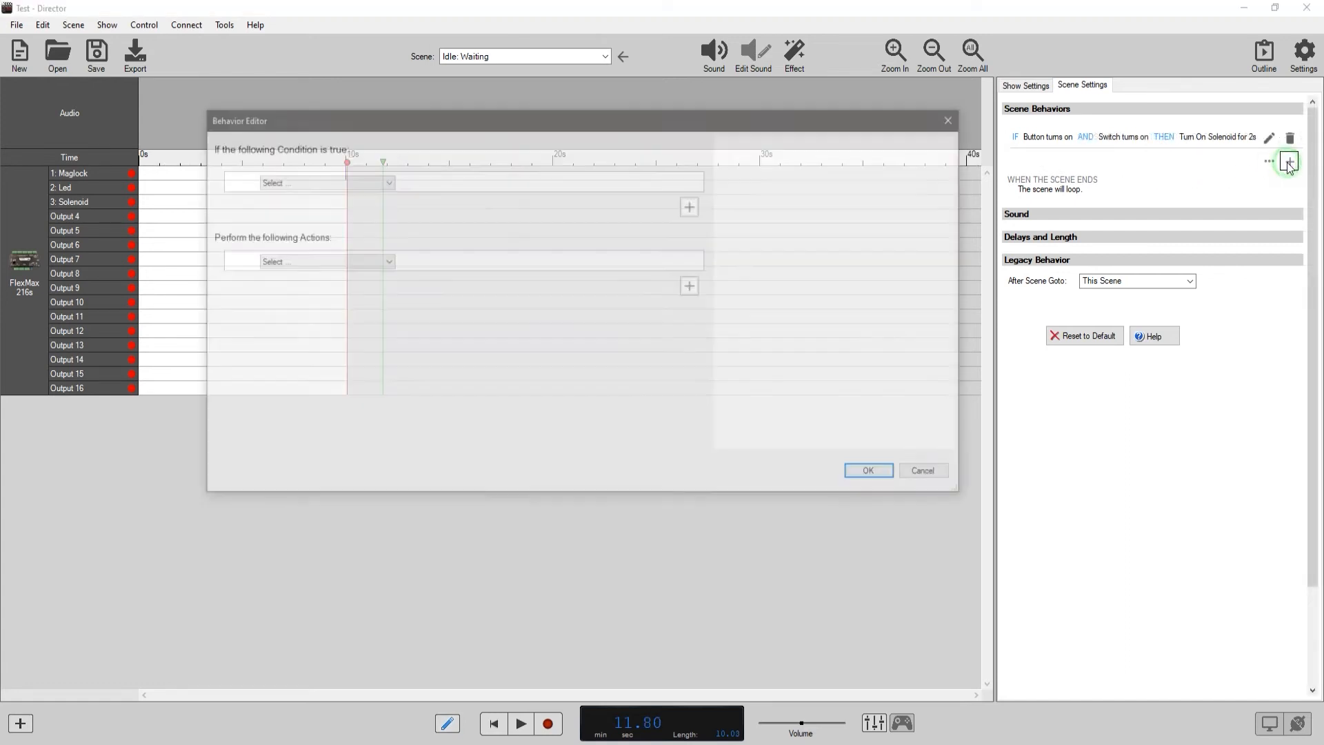
pyautogui.click(389, 184)
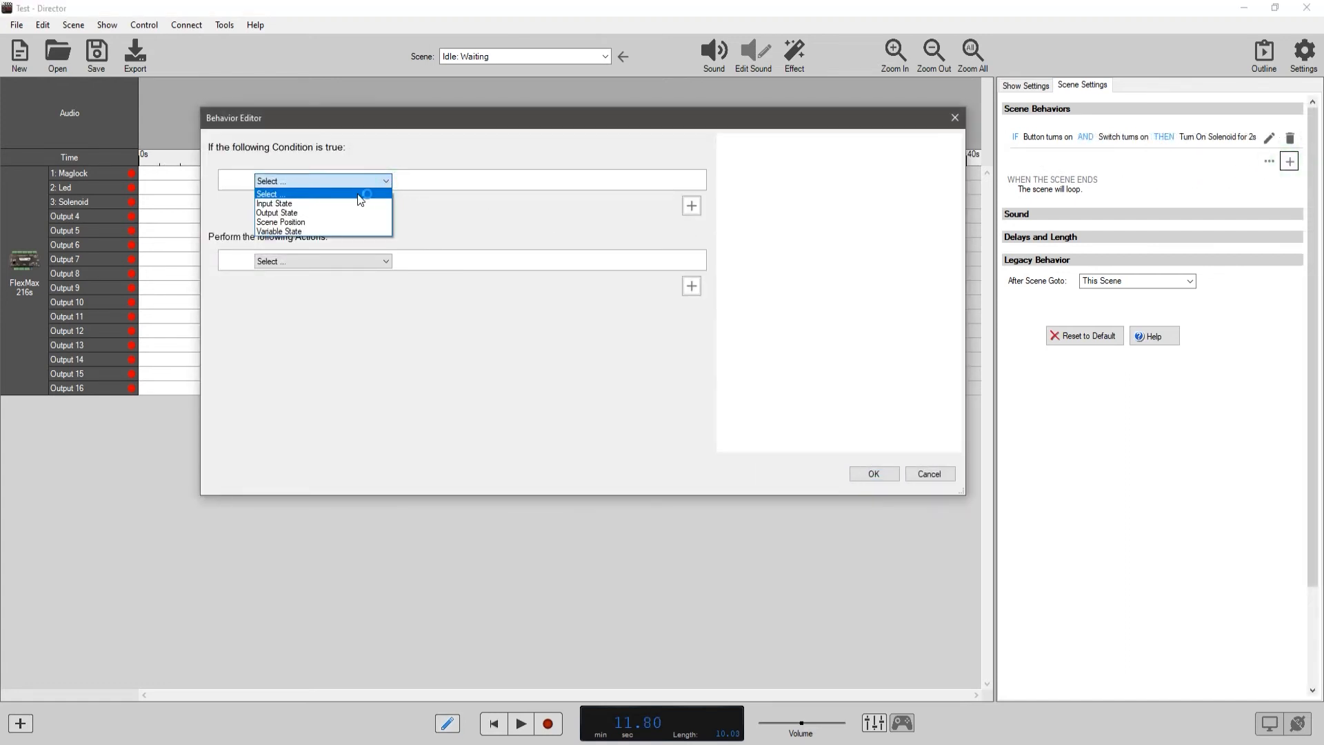
pyautogui.click(312, 211)
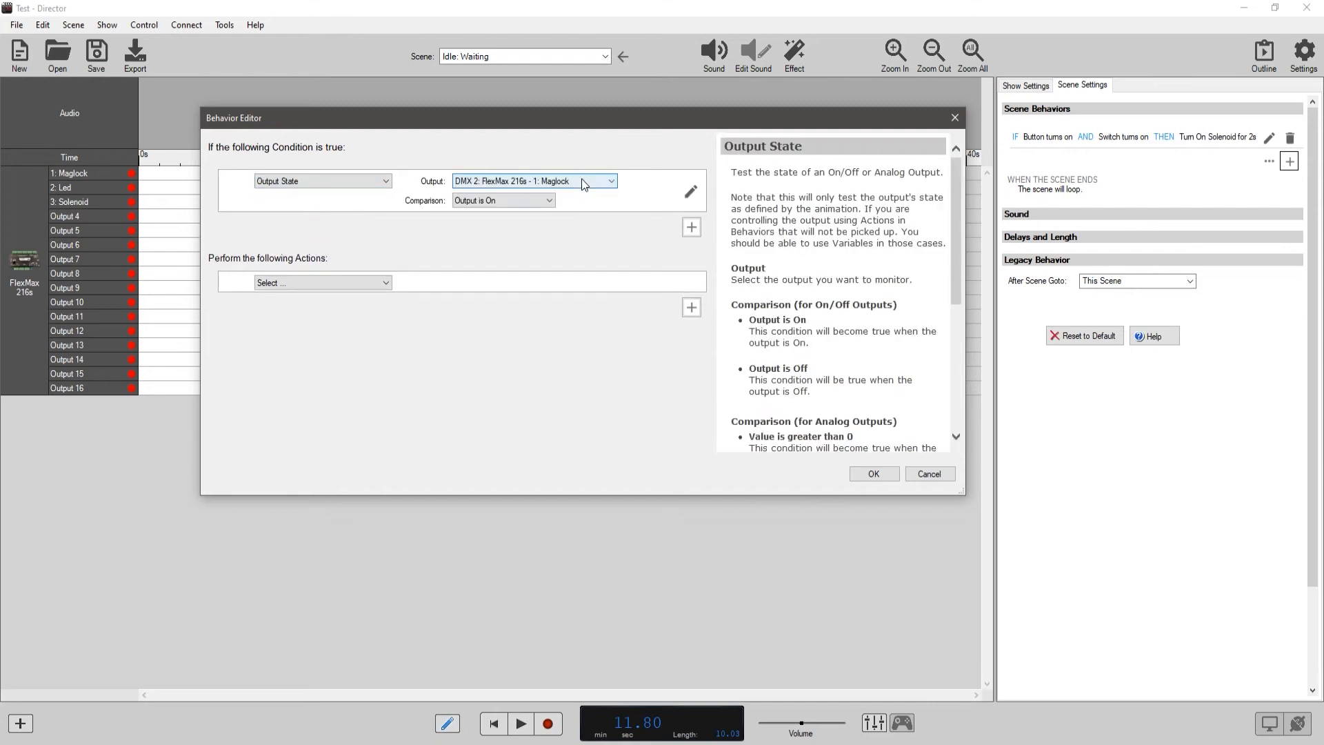
pyautogui.press('Tab')
pyautogui.click(552, 198)
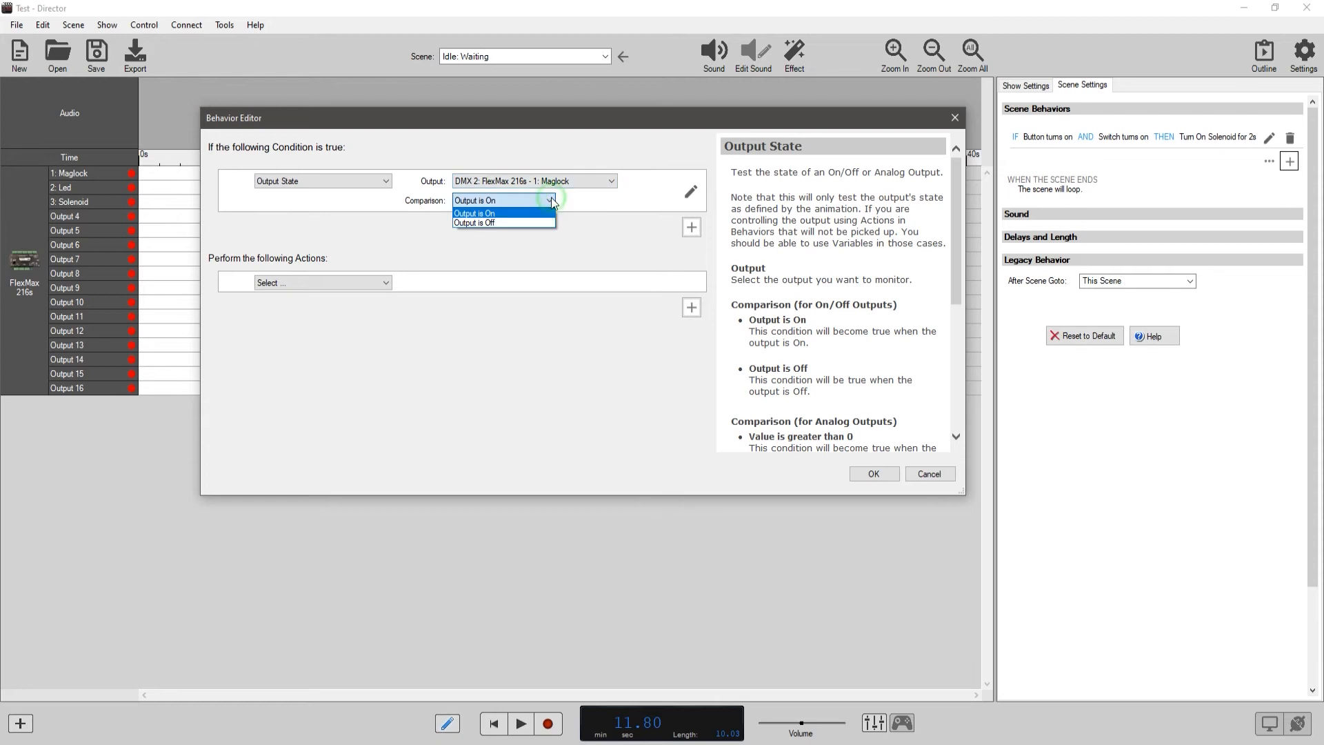
pyautogui.click(523, 219)
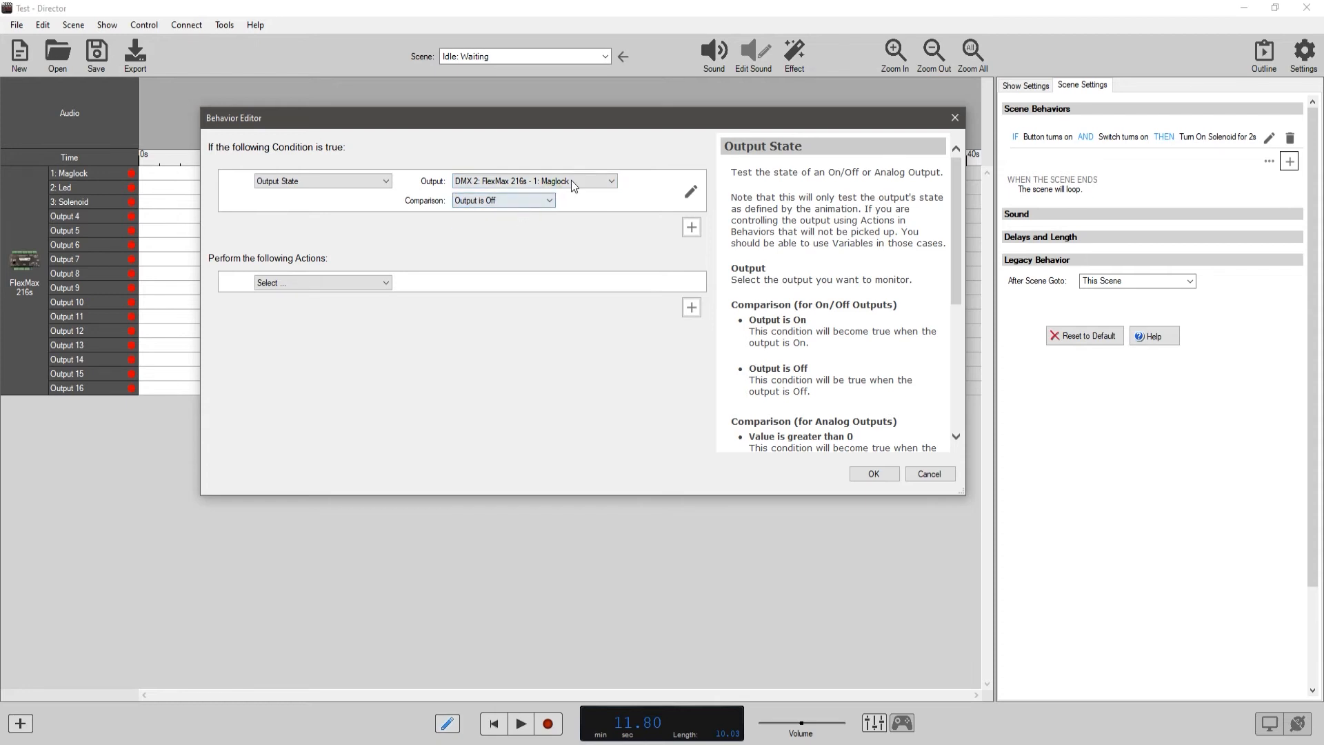
pyautogui.click(927, 474)
# Make the Maglock output On by Default in the Control Output Editor.
pyautogui.click(74, 26)
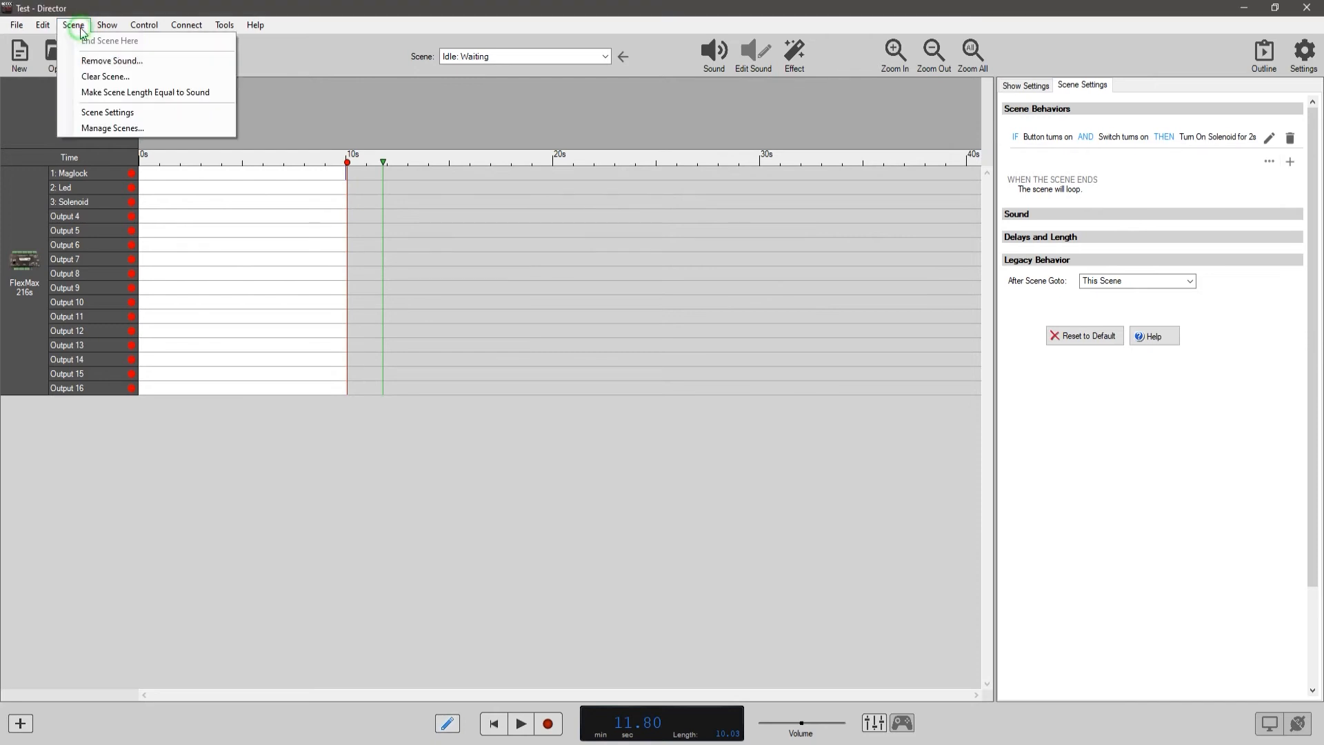
pyautogui.click(135, 111)
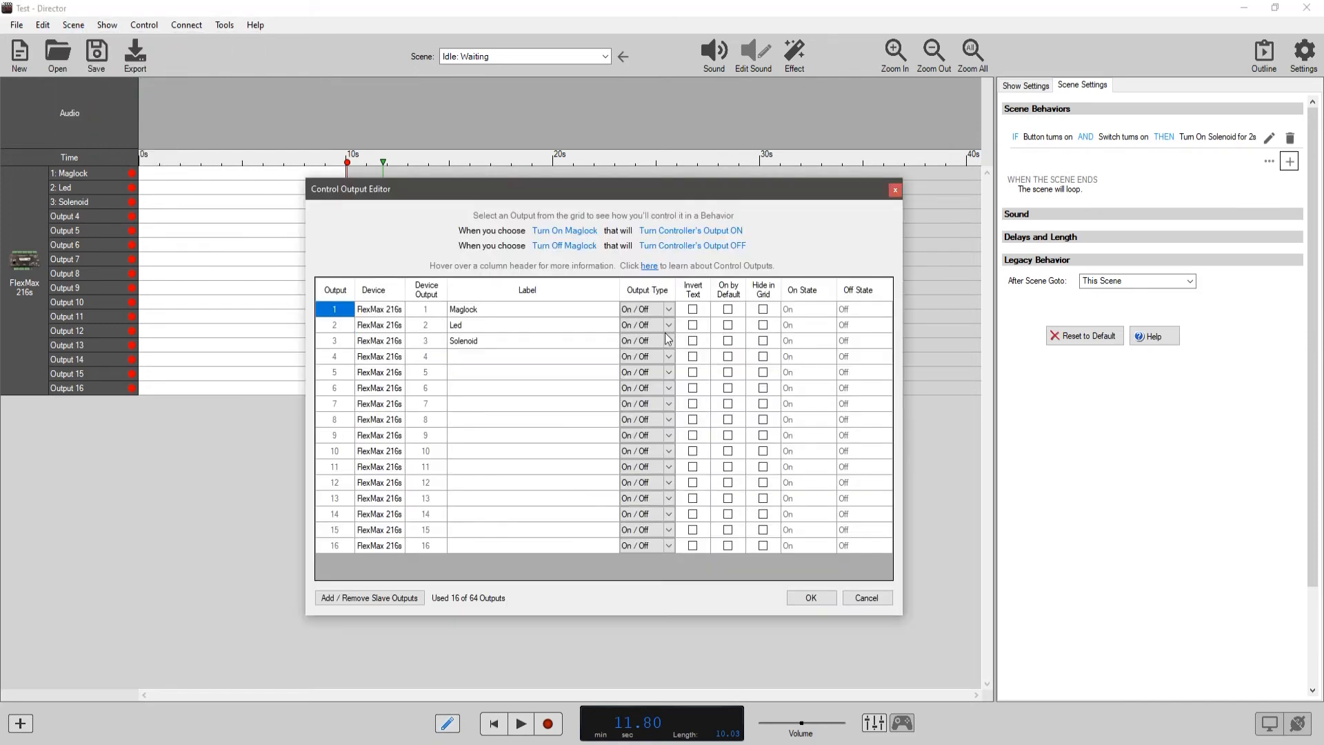
pyautogui.click(728, 310)
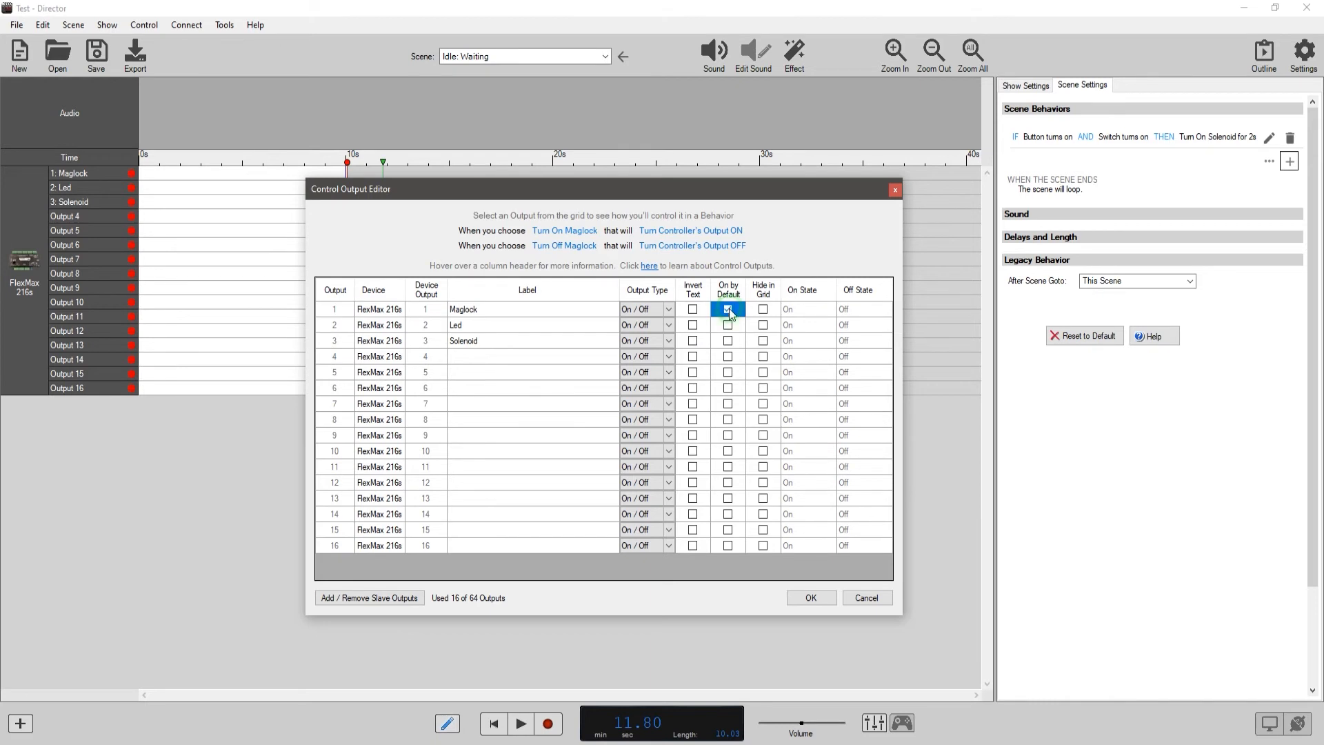
pyautogui.click(812, 598)
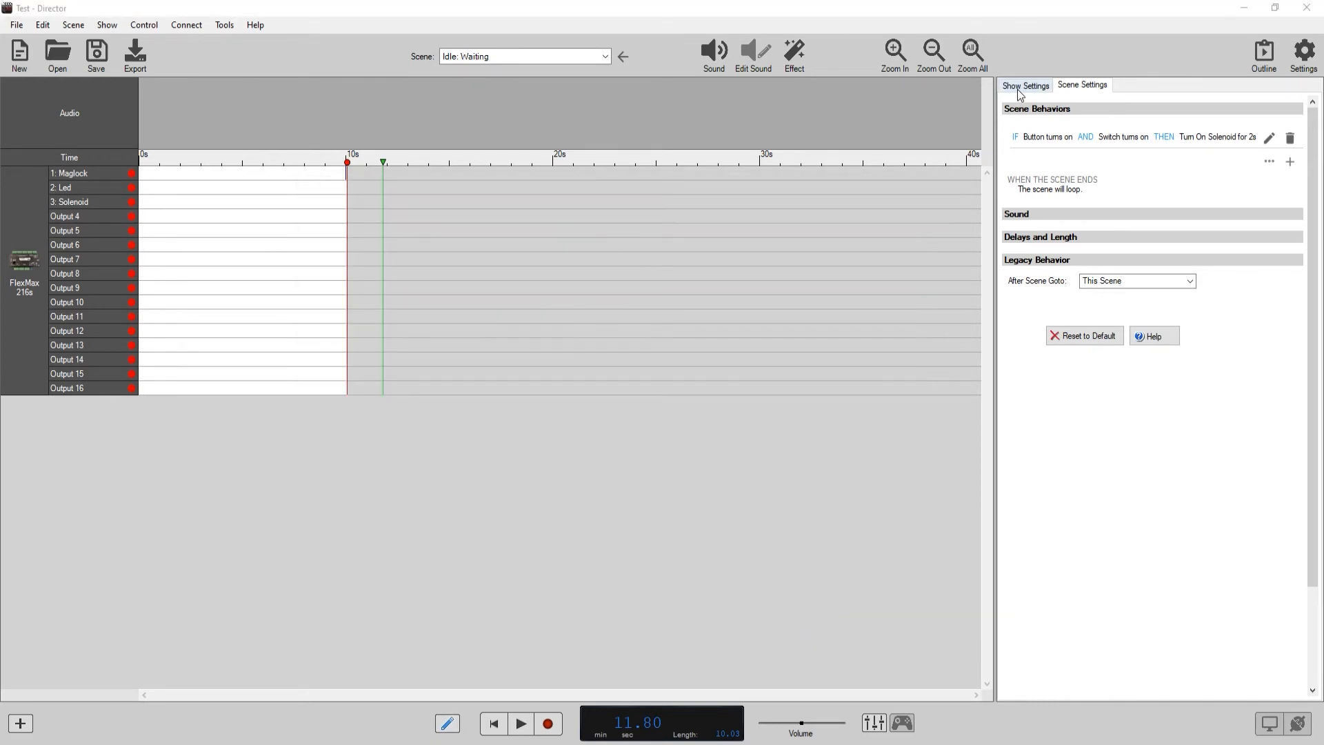
# Start another scene behavior with an Output State condition that the FlexMax 216s - 1: Maglock output is off.
pyautogui.click(1290, 162)
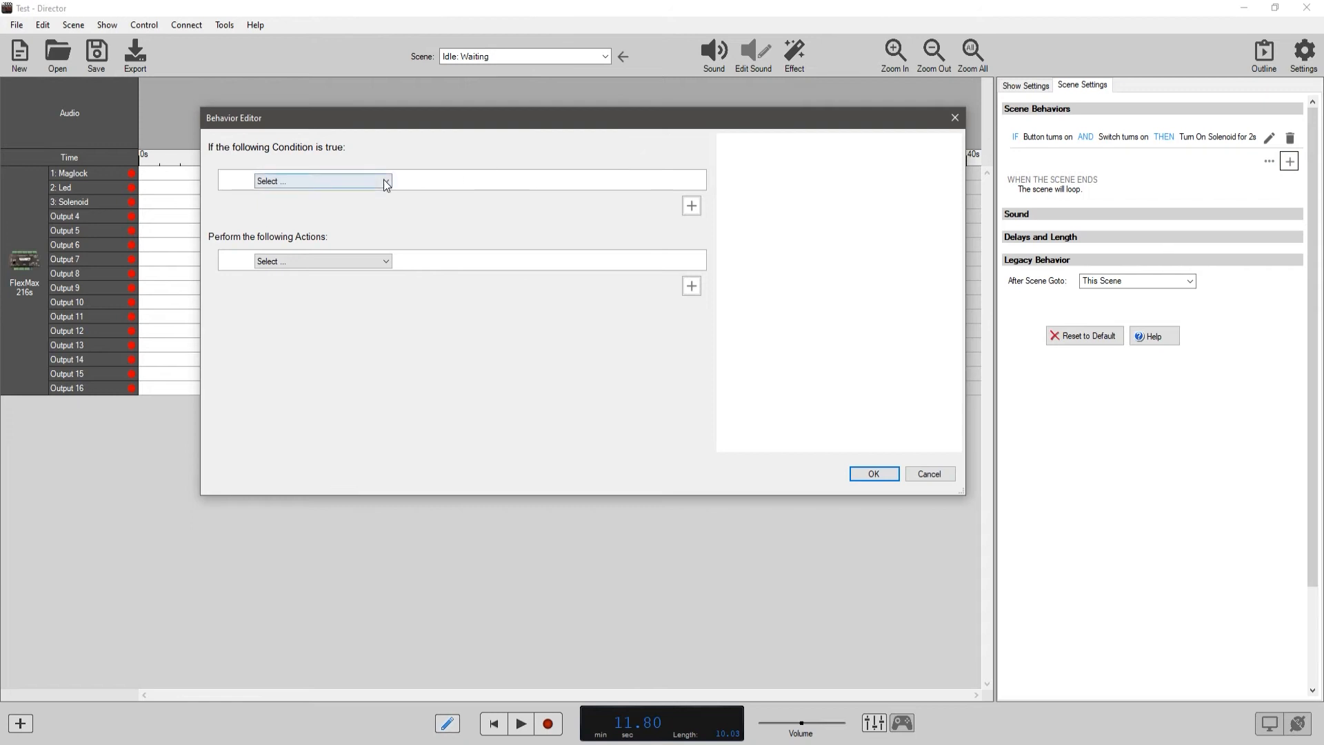
pyautogui.click(386, 181)
pyautogui.click(361, 200)
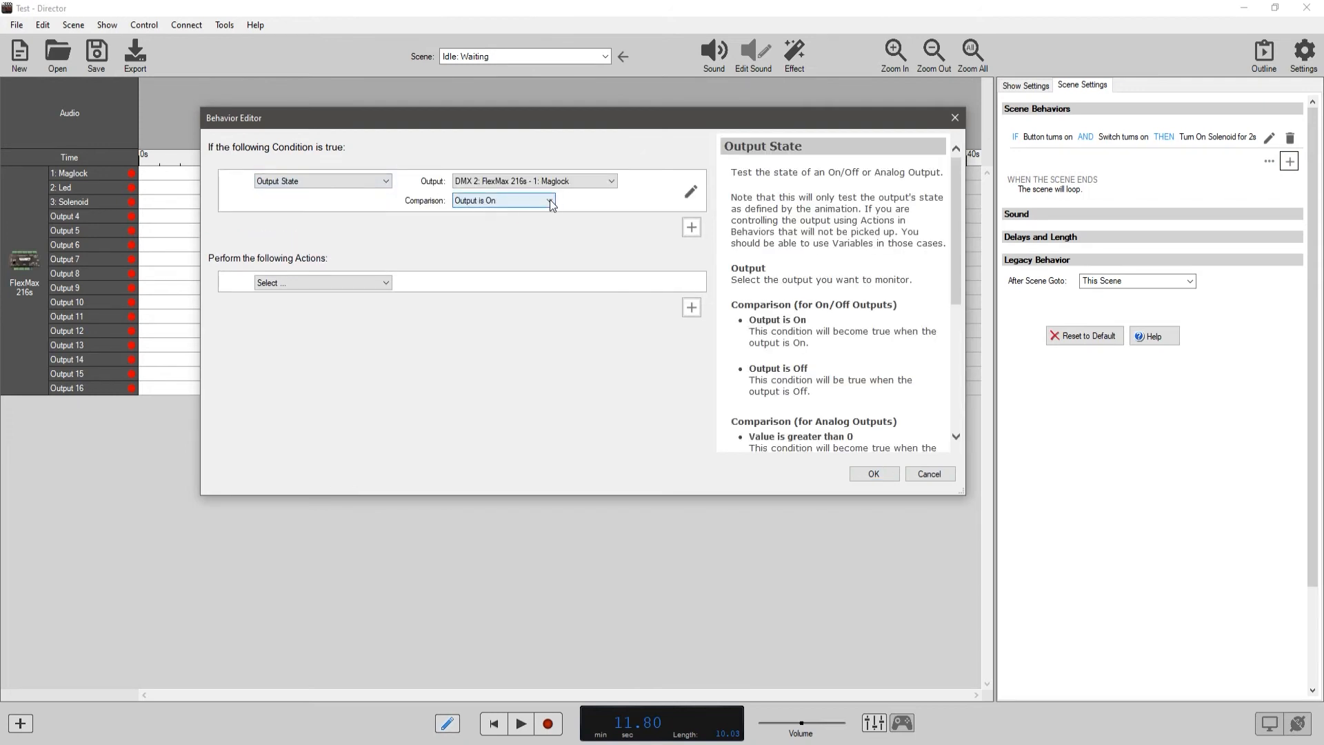
pyautogui.click(550, 201)
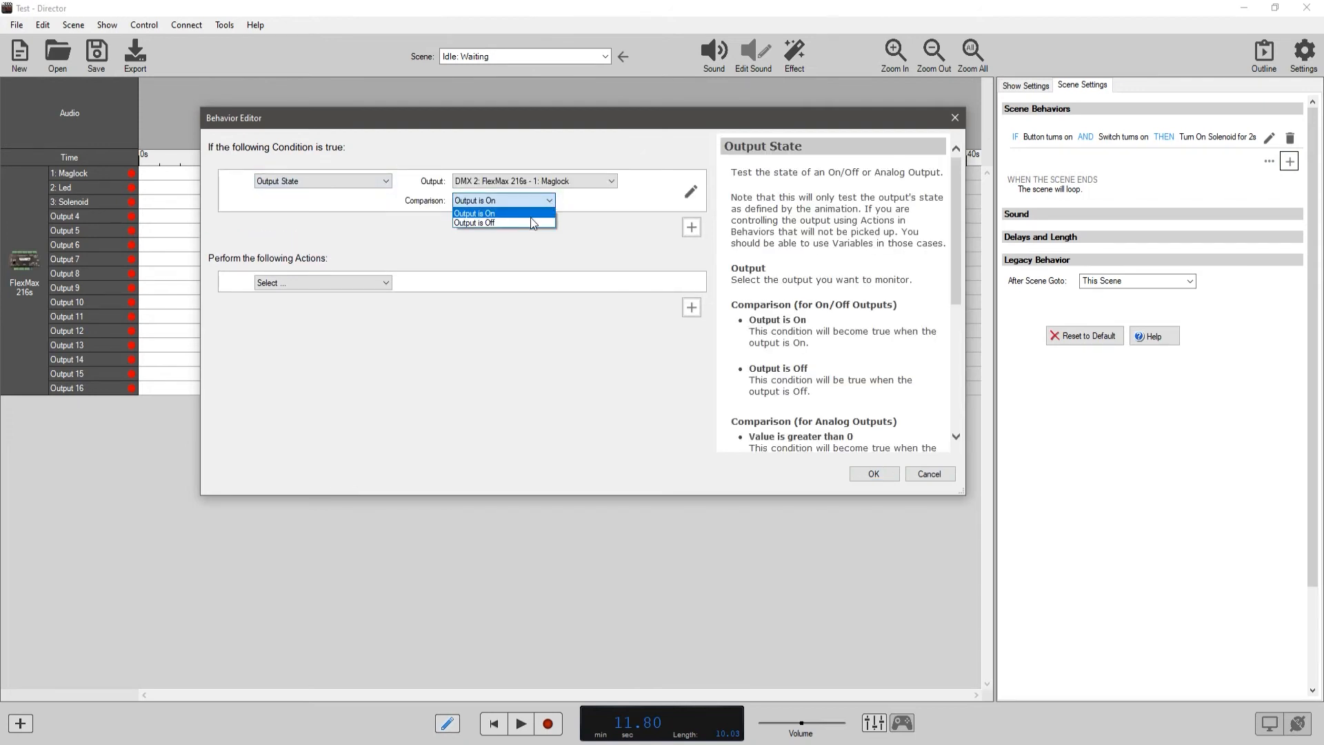
pyautogui.click(529, 222)
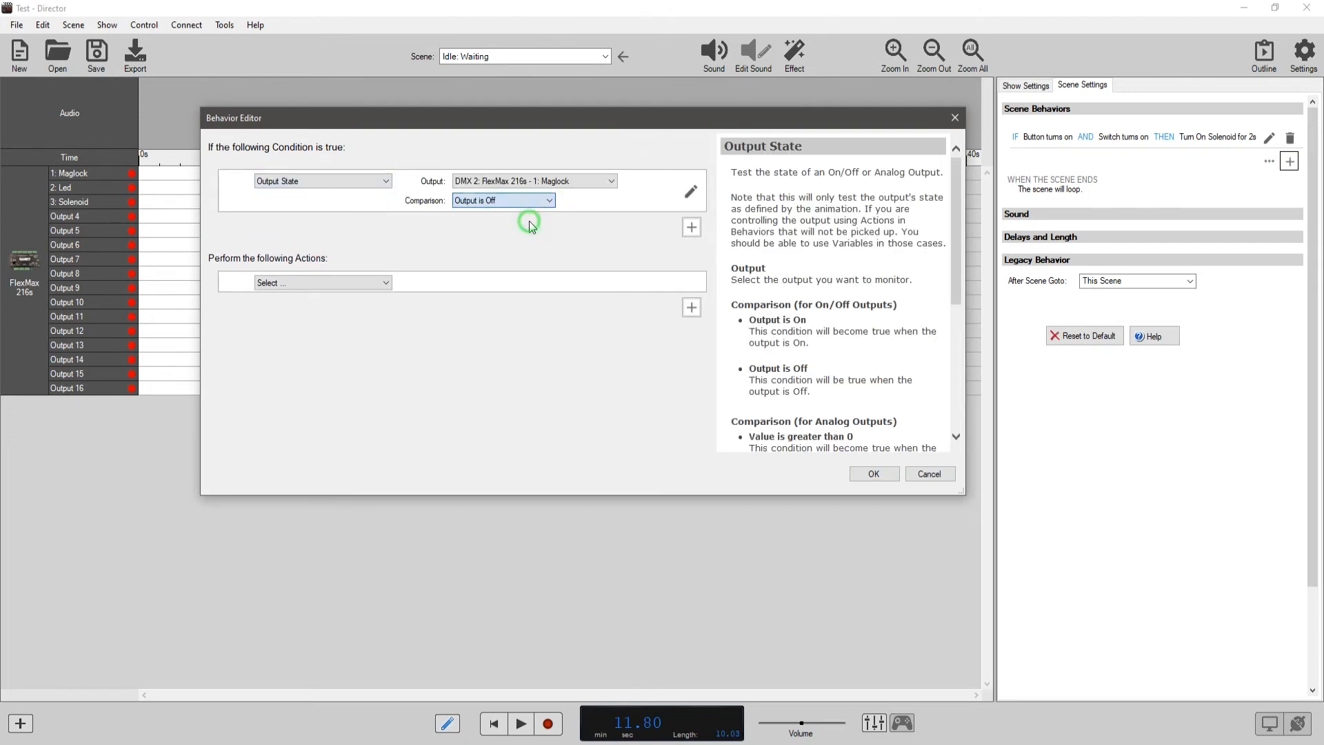
# Set the behavior's action to Control Output, turning on FlexMax 216s - 2: Led.
pyautogui.click(378, 282)
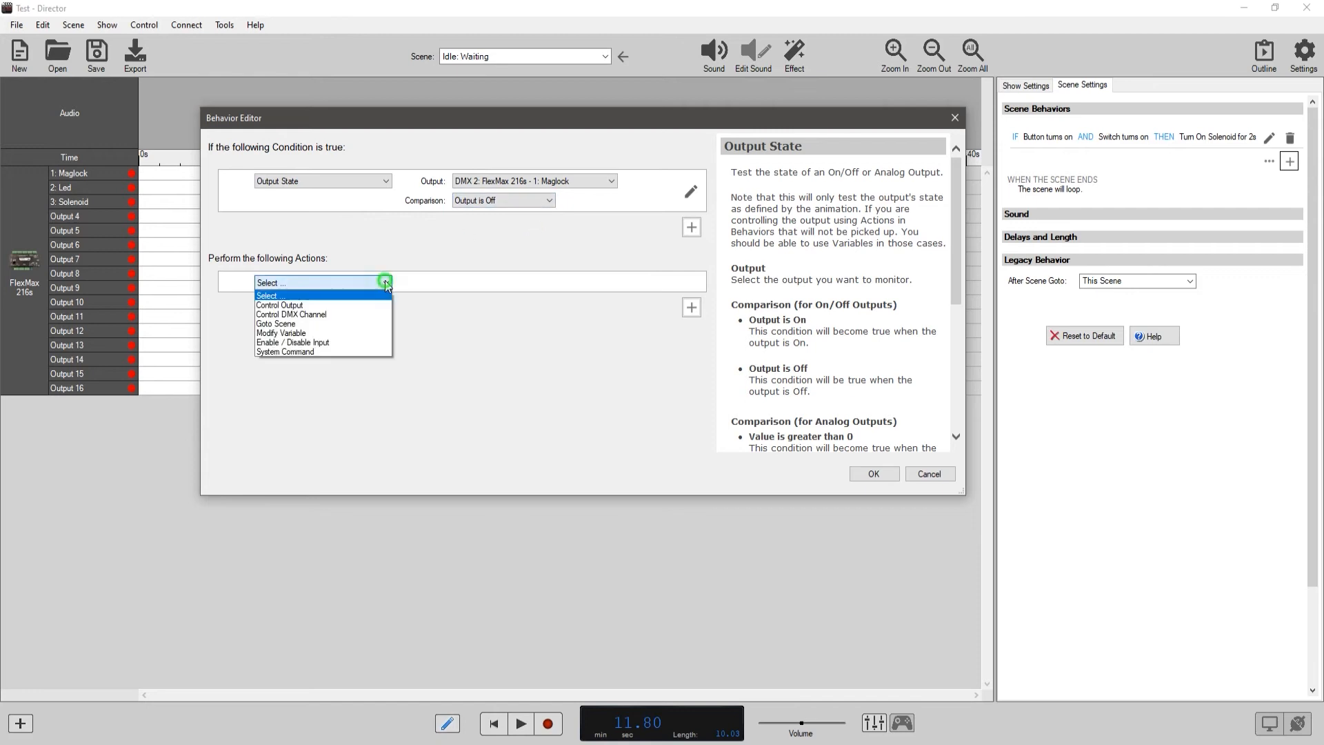
pyautogui.click(321, 306)
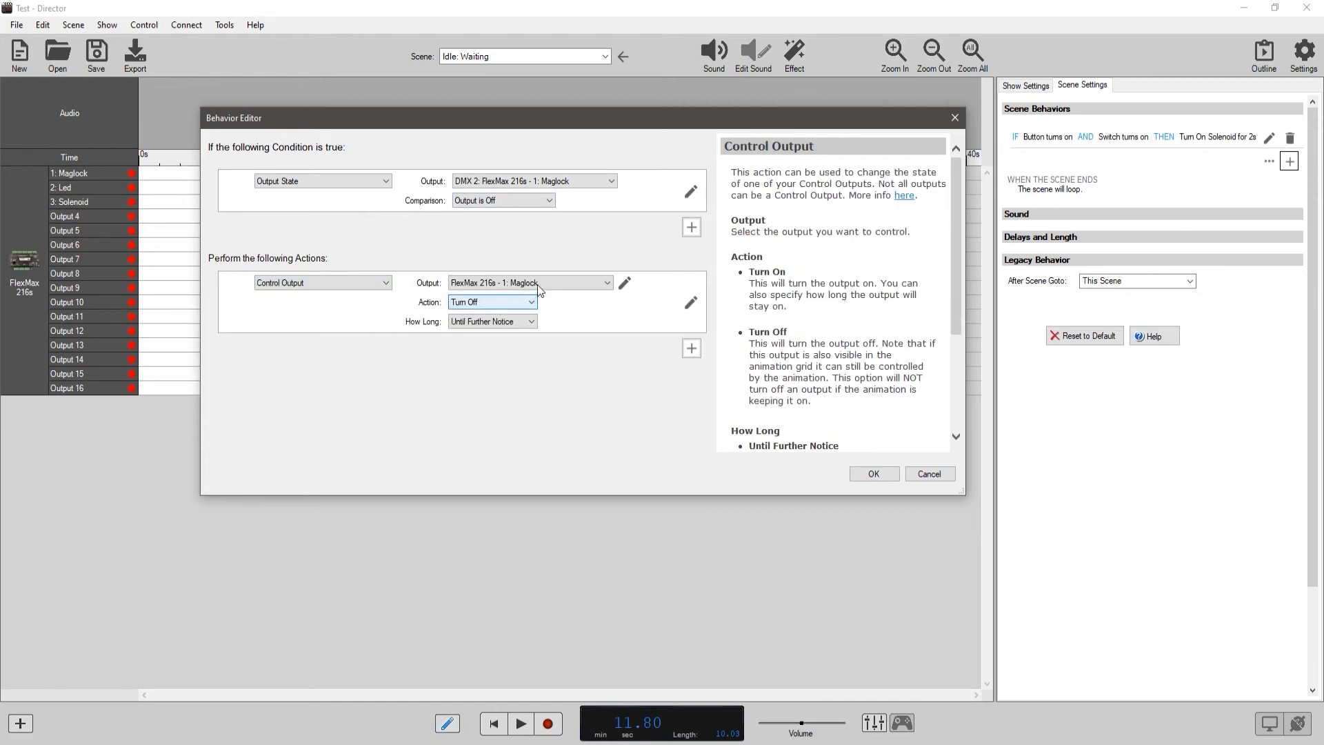
pyautogui.click(536, 283)
pyautogui.click(527, 303)
# Try Momentarily as the duration for which the Led output stays on and consult its help description.
pyautogui.click(530, 321)
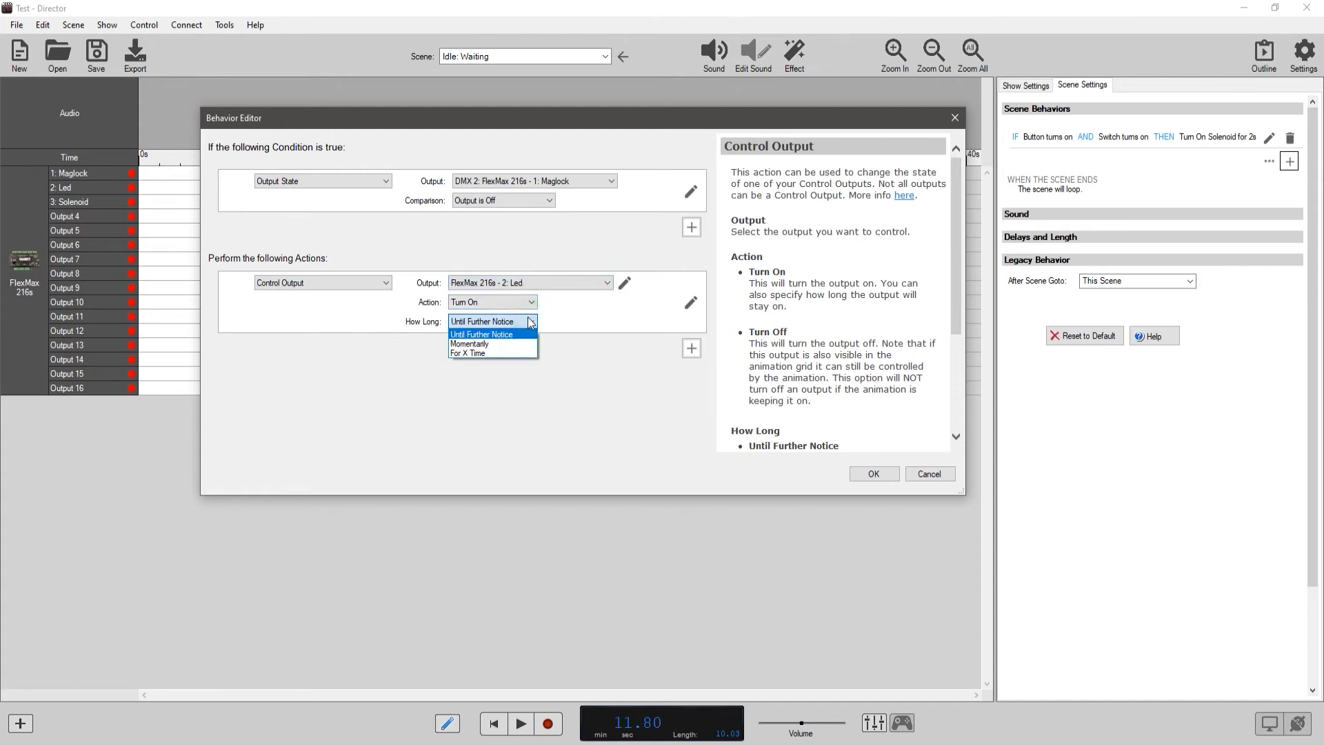
pyautogui.click(531, 322)
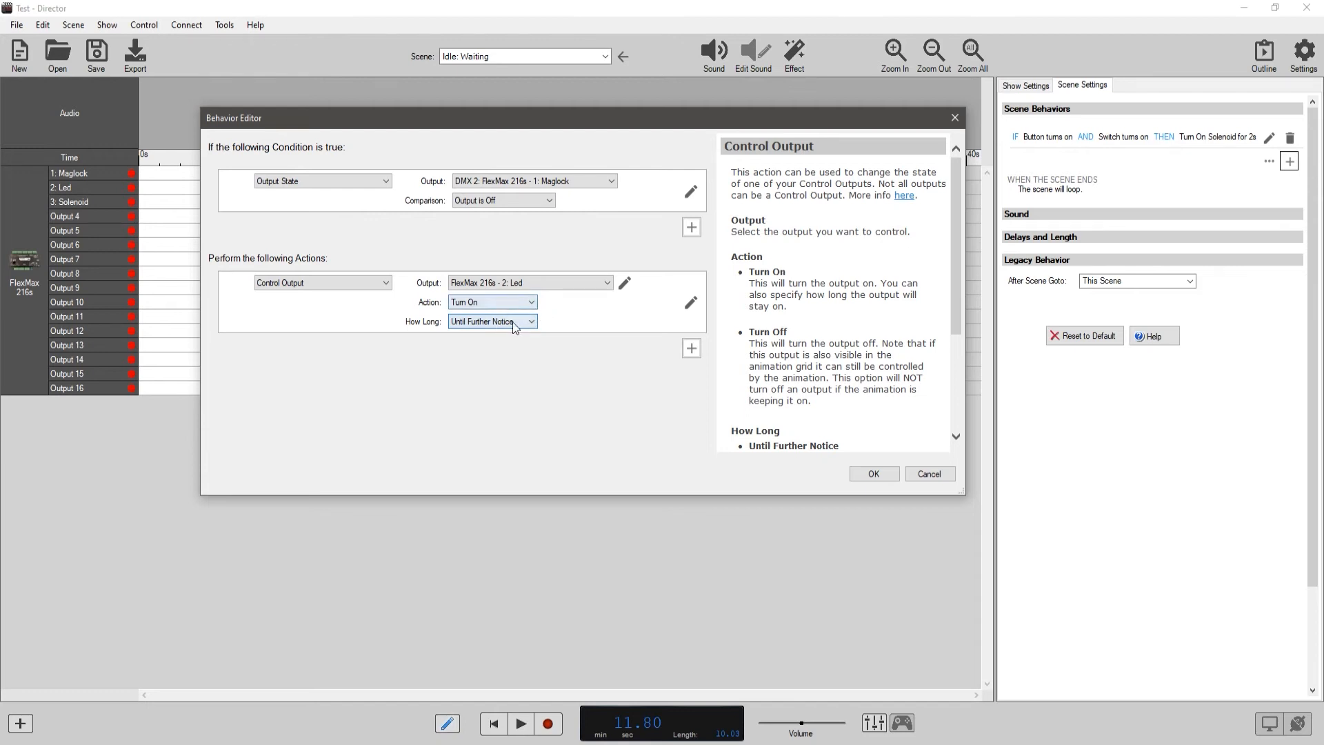
pyautogui.click(522, 322)
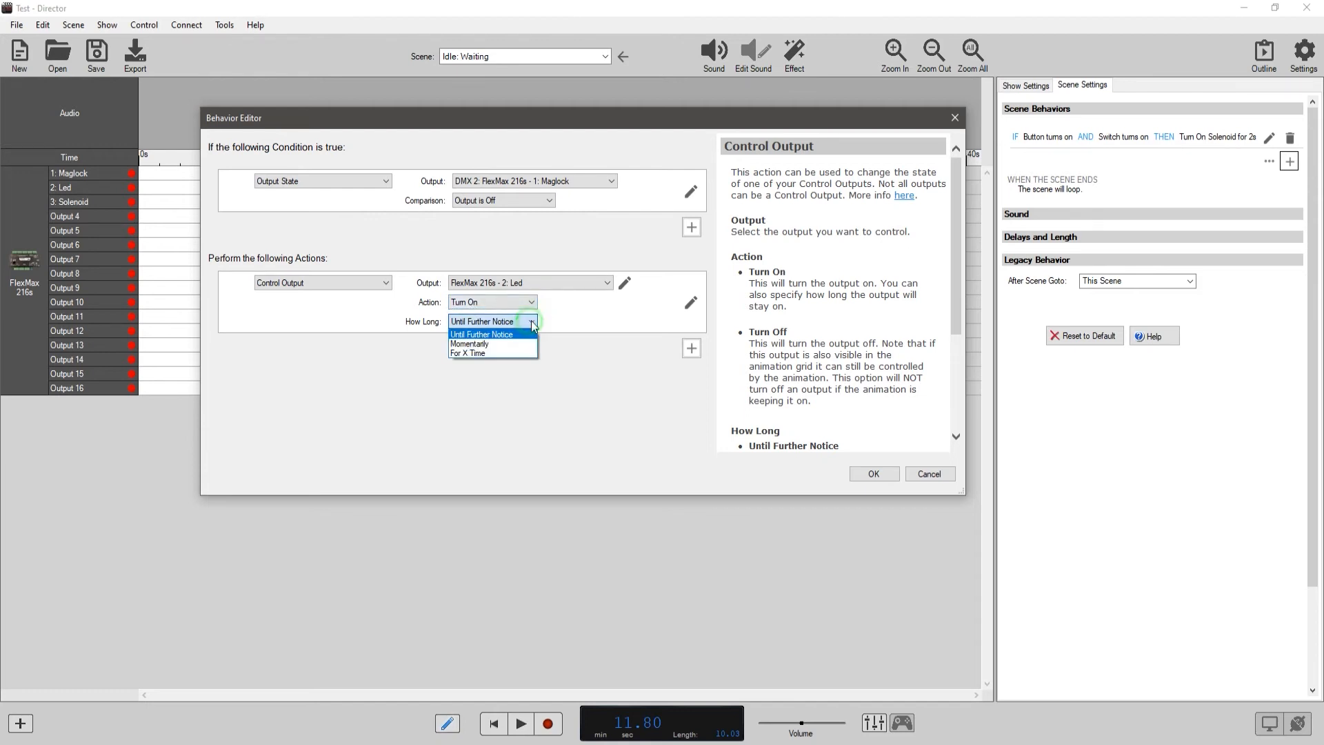
pyautogui.click(498, 346)
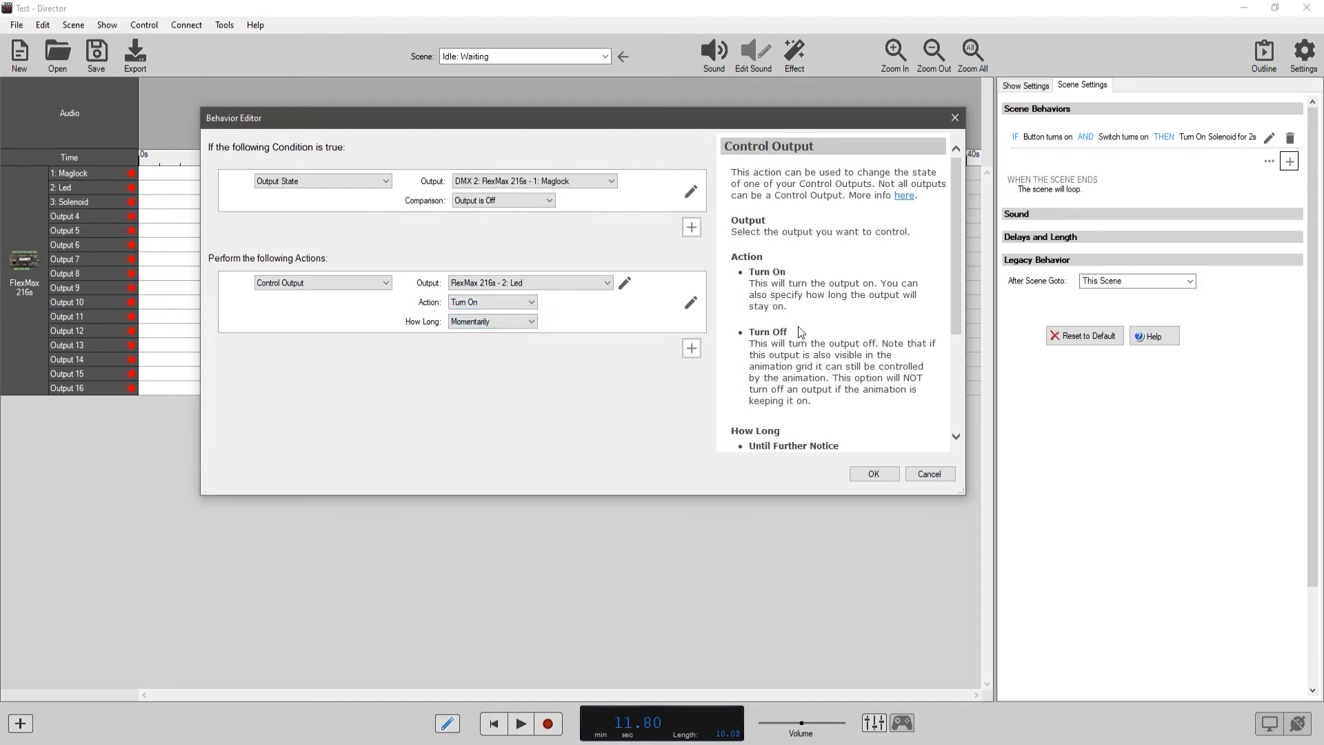
pyautogui.scroll(-3, 786, 330)
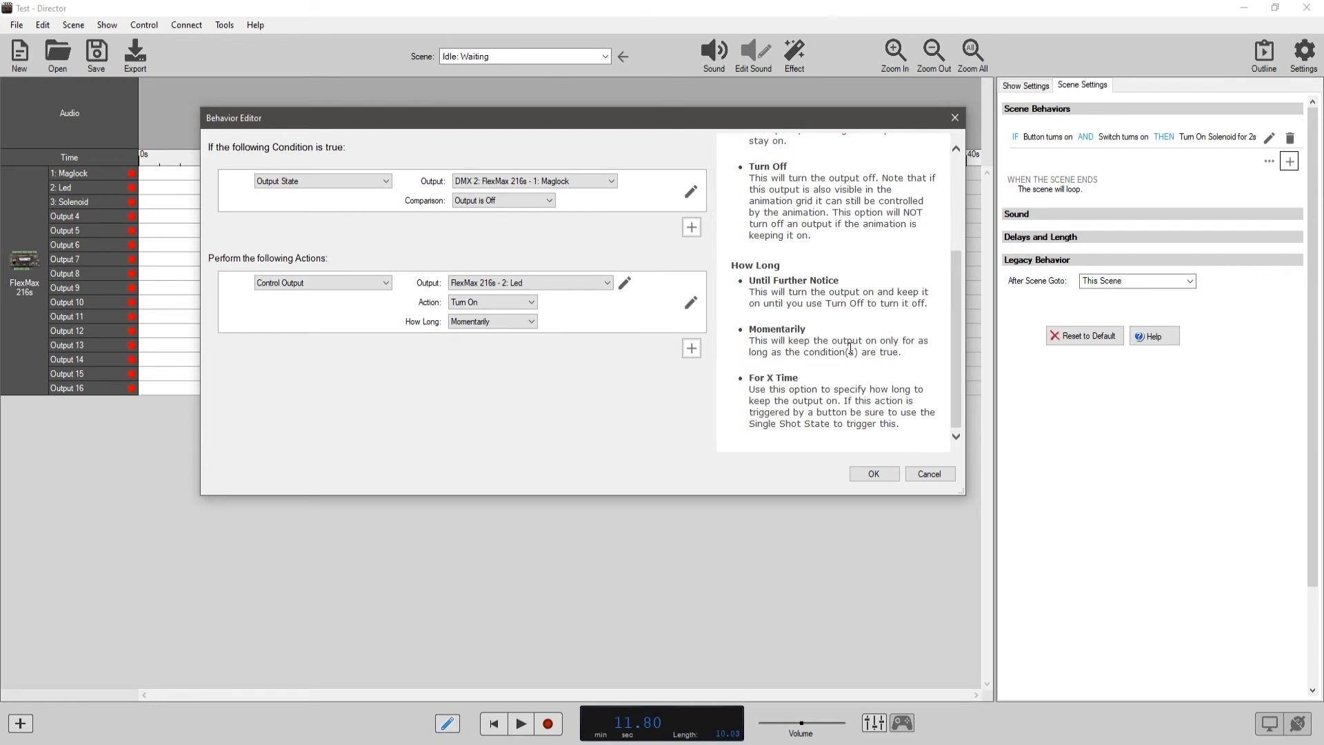
# Set the Led output to stay on For X Time of 10 seconds and save the behavior.
pyautogui.click(531, 322)
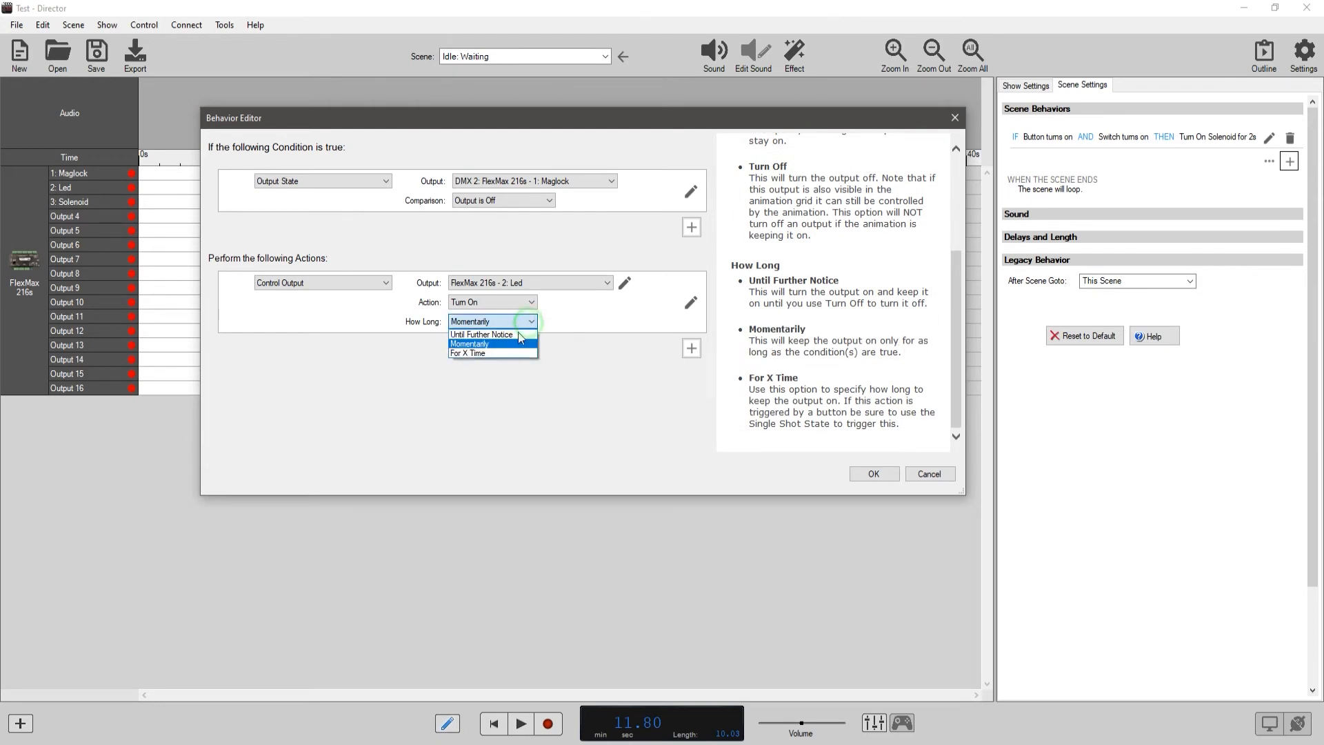
pyautogui.click(502, 353)
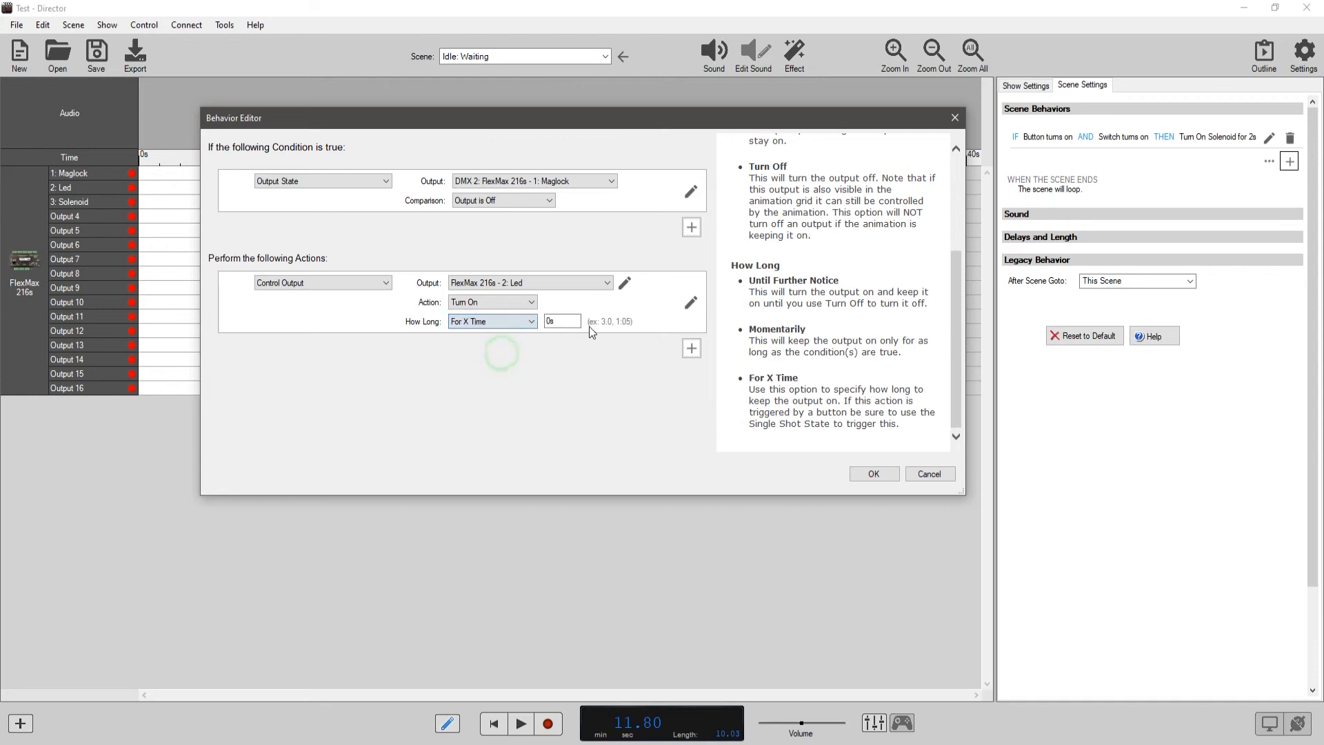
pyautogui.doubleClick(551, 321)
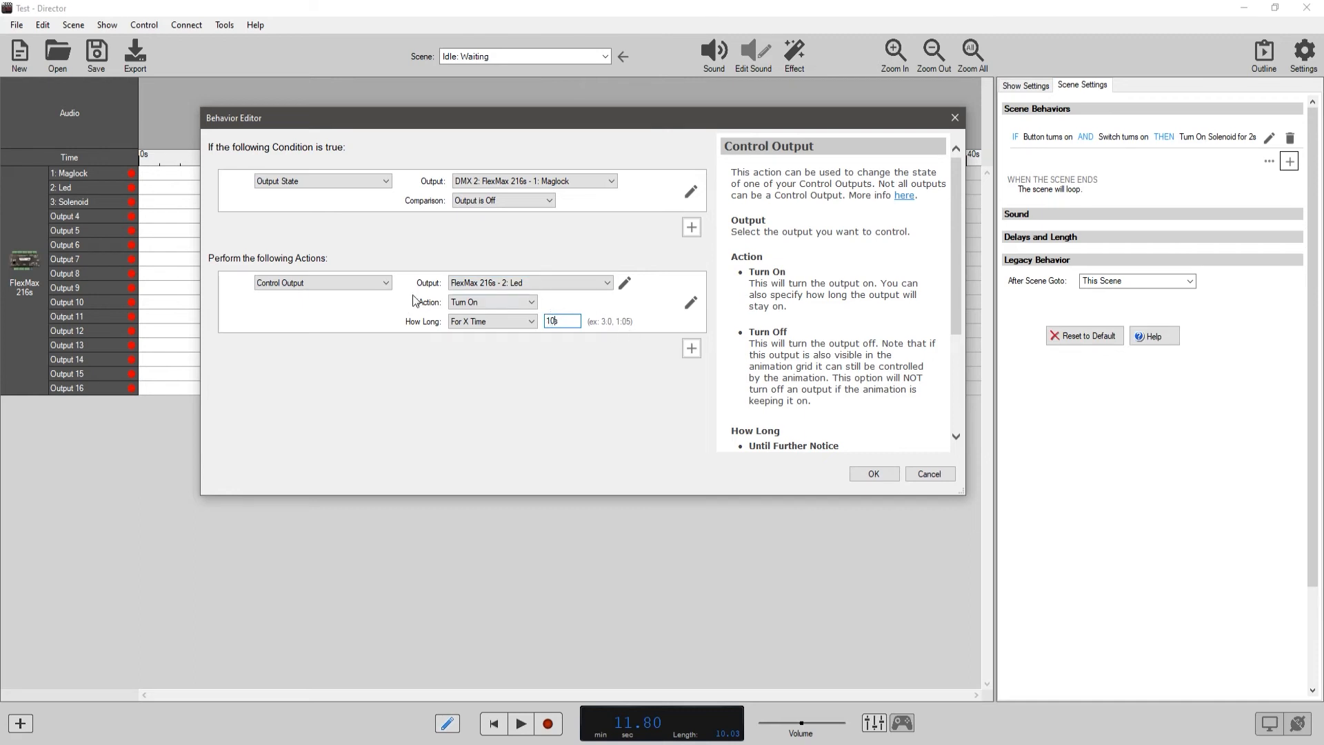
pyautogui.click(872, 473)
# Start another scene behavior with a Scene Position condition.
pyautogui.click(1290, 183)
pyautogui.click(384, 181)
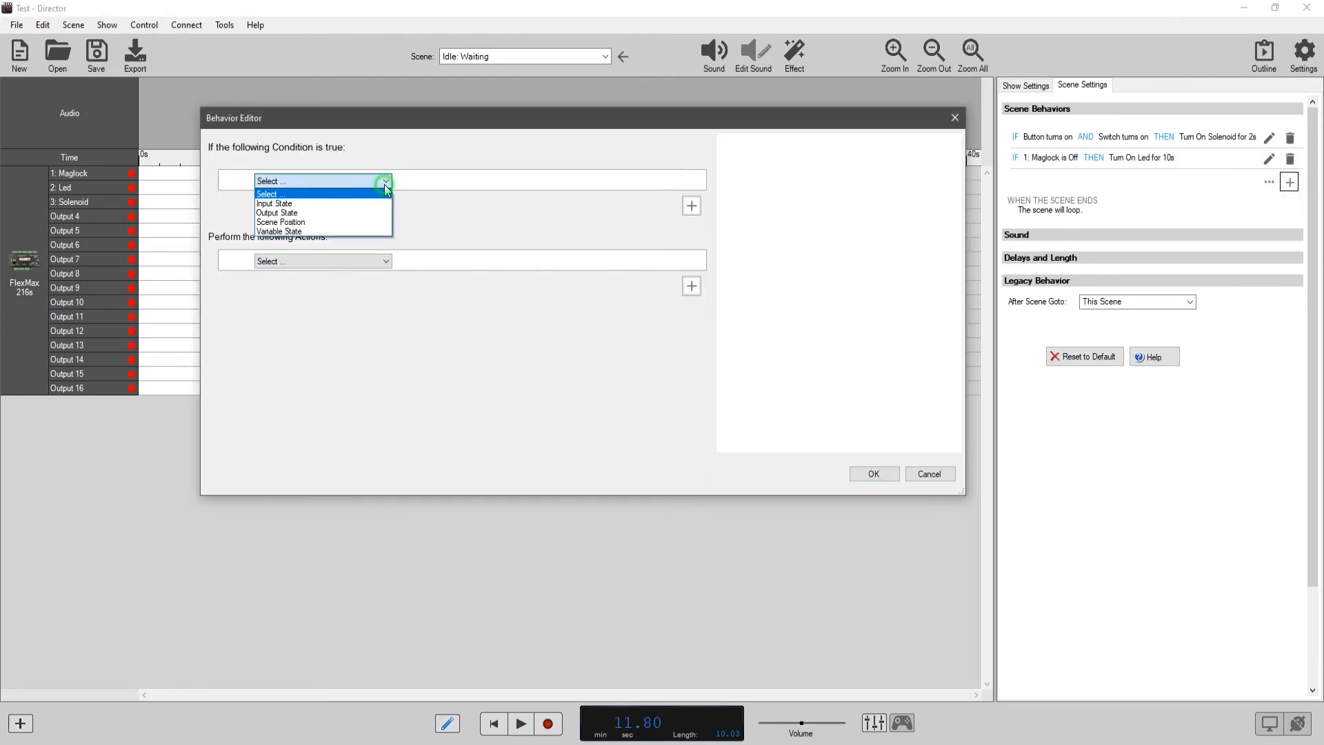
pyautogui.click(283, 222)
# Try the Greater than, Less than and Equal to comparisons for the scene position and settle on At Scene Start.
pyautogui.click(523, 182)
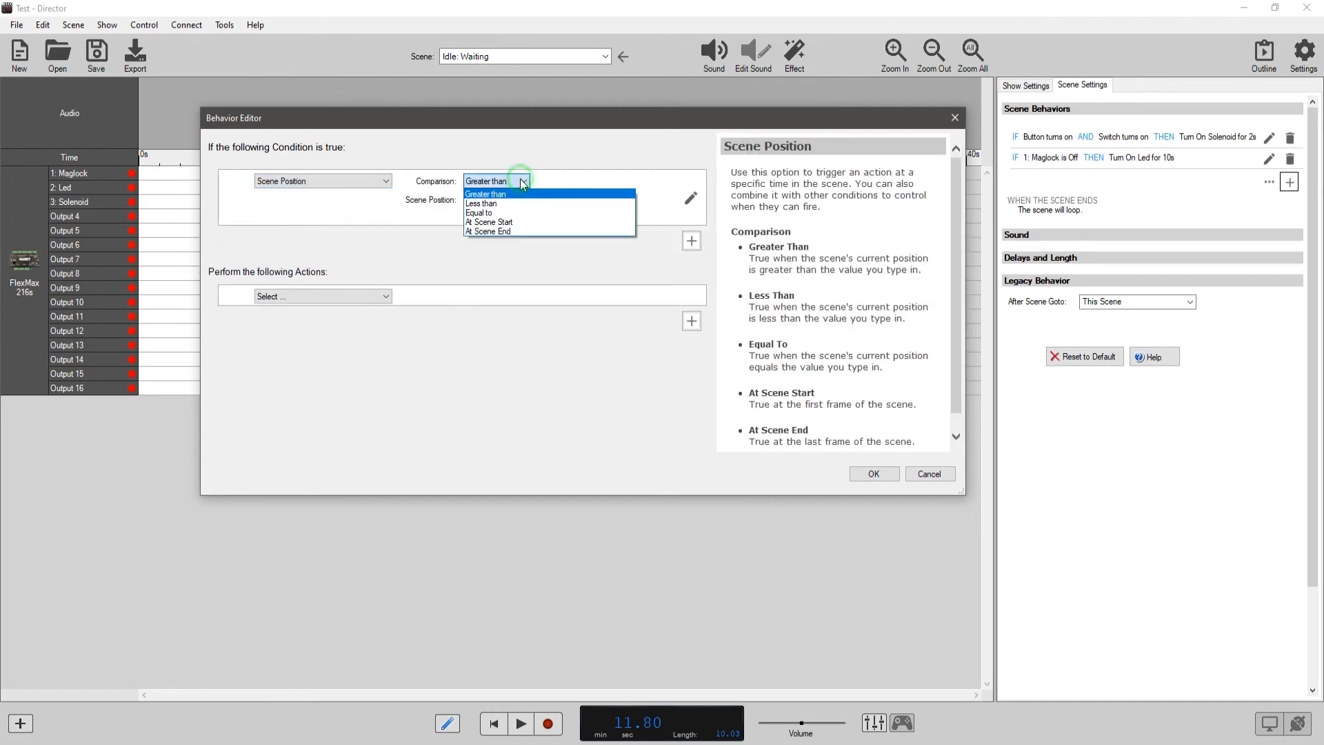
pyautogui.click(482, 193)
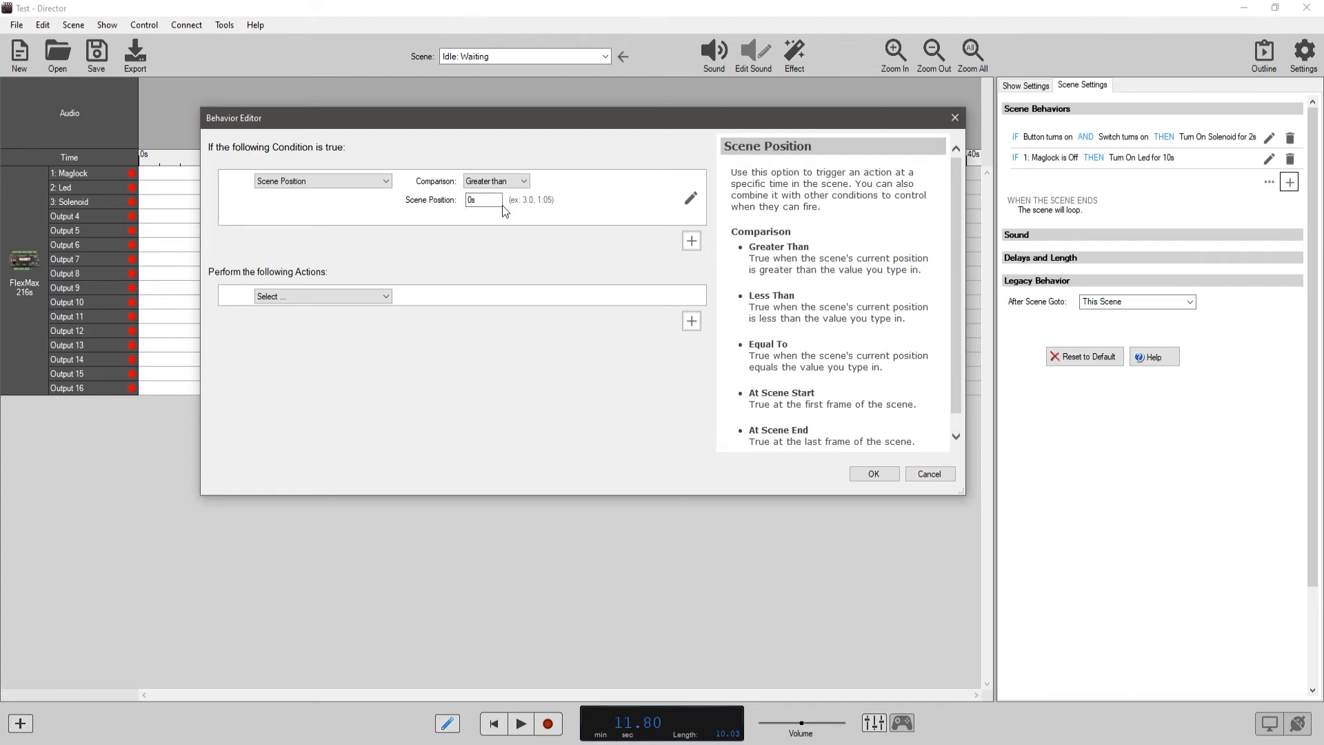
pyautogui.click(495, 181)
pyautogui.click(488, 203)
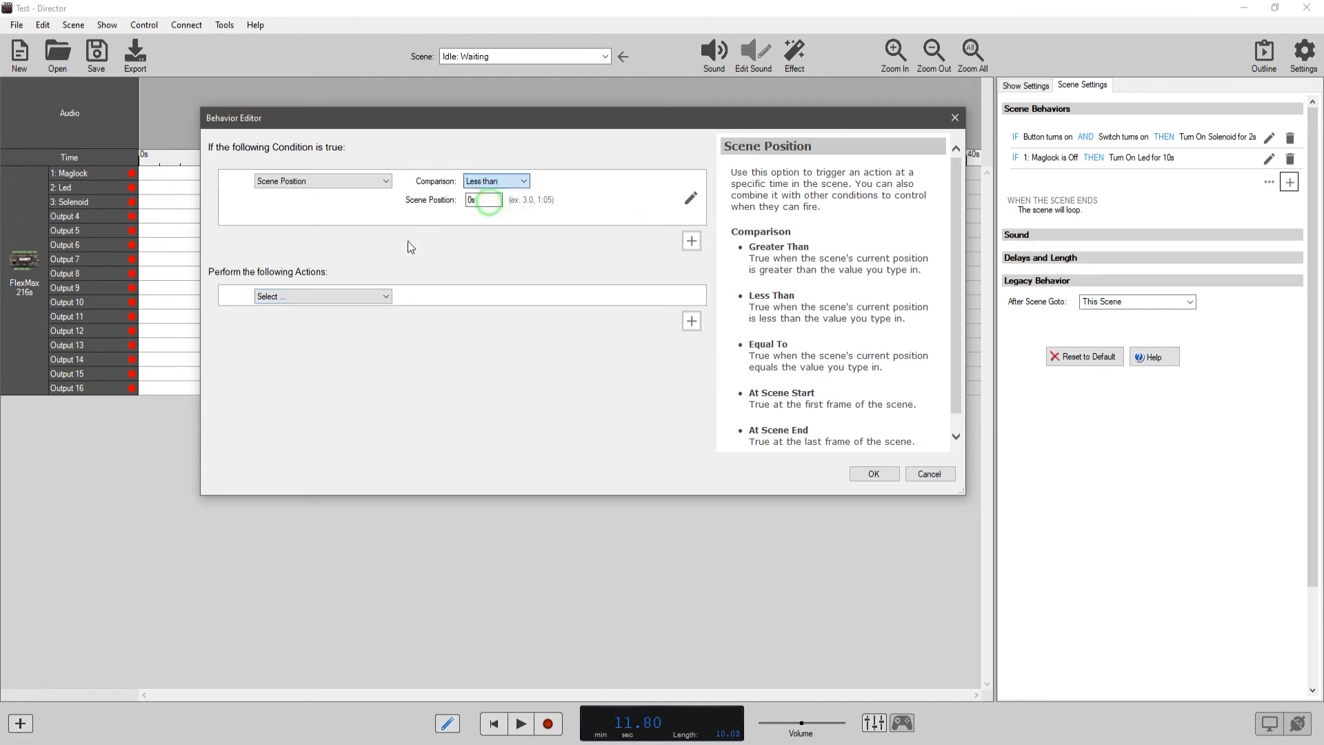
pyautogui.click(491, 181)
pyautogui.click(489, 213)
pyautogui.click(483, 200)
pyautogui.click(492, 183)
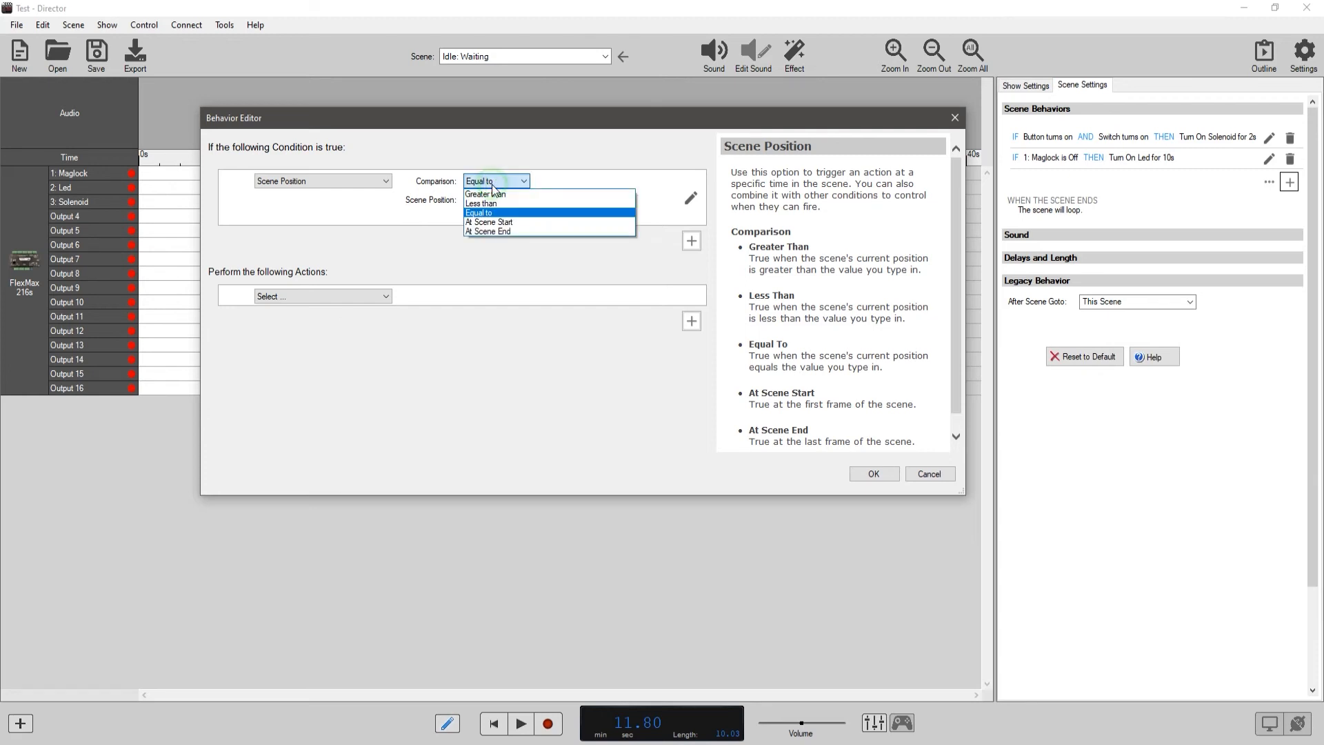
pyautogui.click(488, 222)
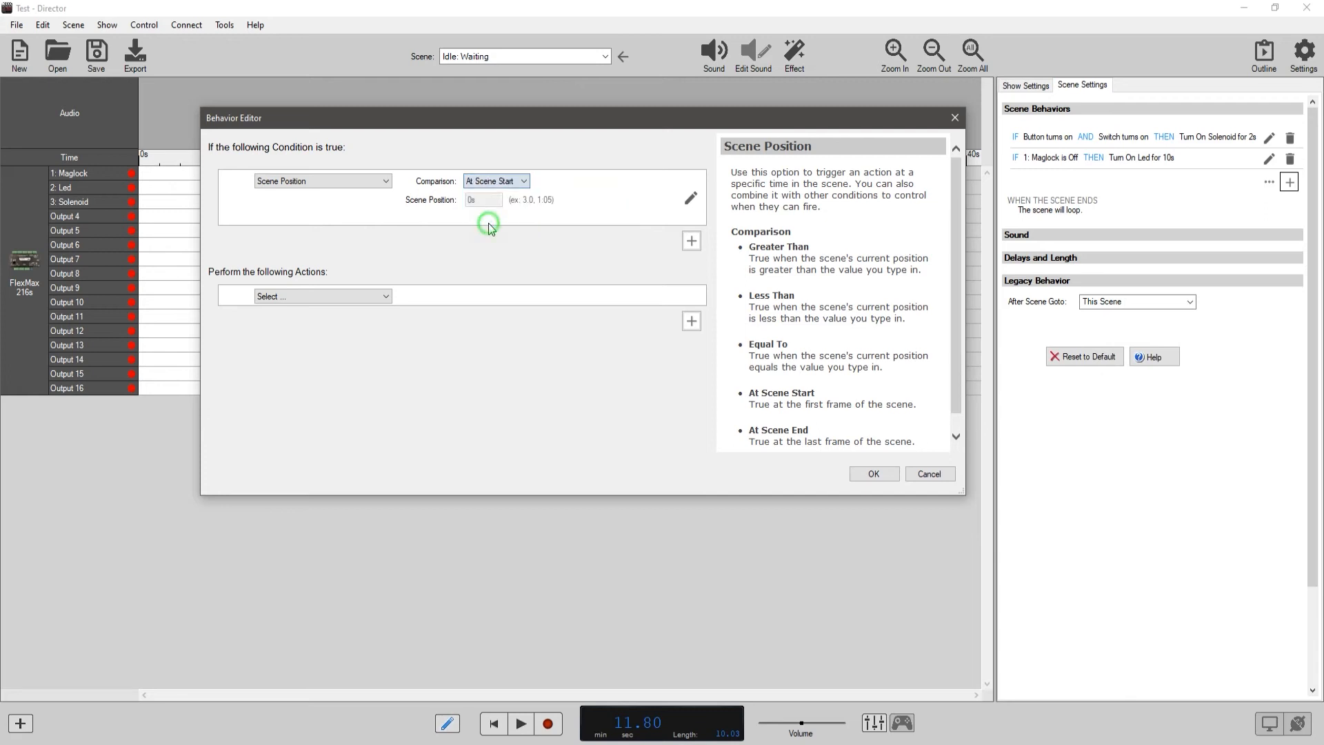
# Try to finish the behavior with a Control DMX Channel action that sets the value to 255 for 6 seconds.
pyautogui.click(386, 297)
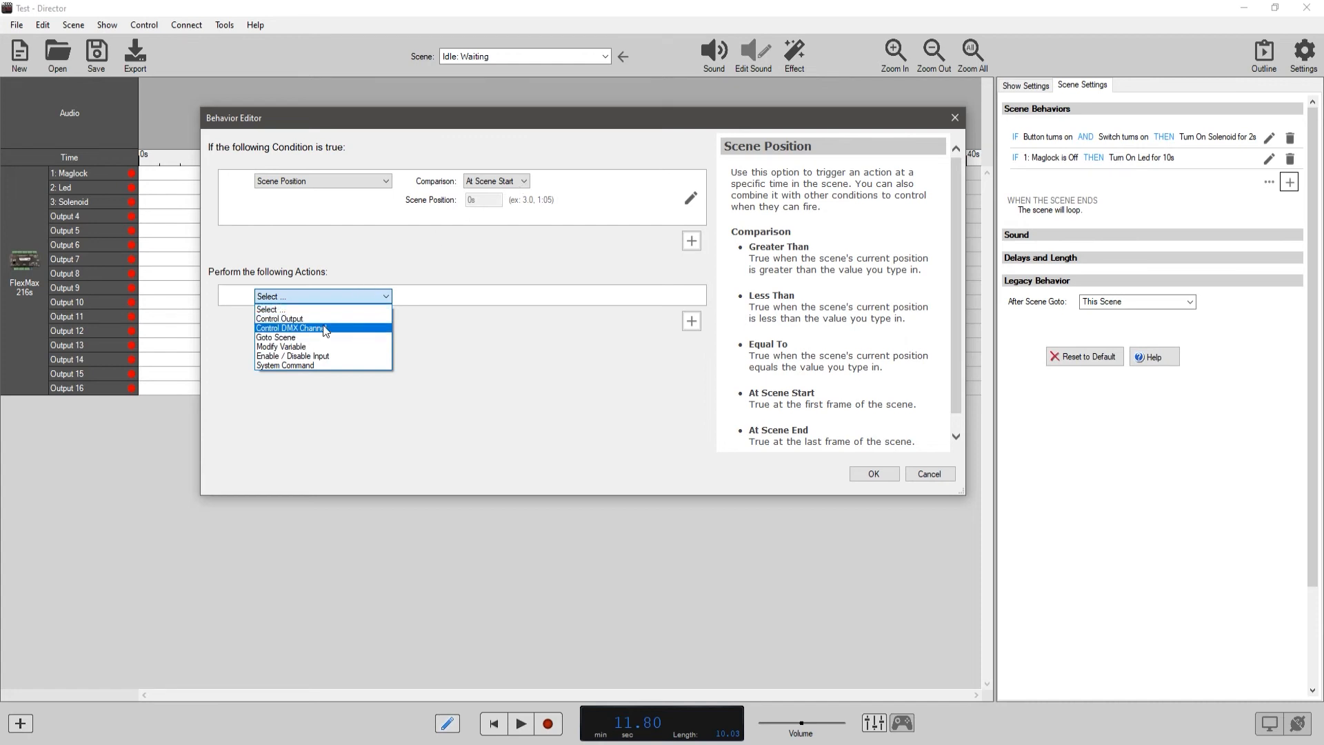
pyautogui.click(319, 327)
pyautogui.click(529, 298)
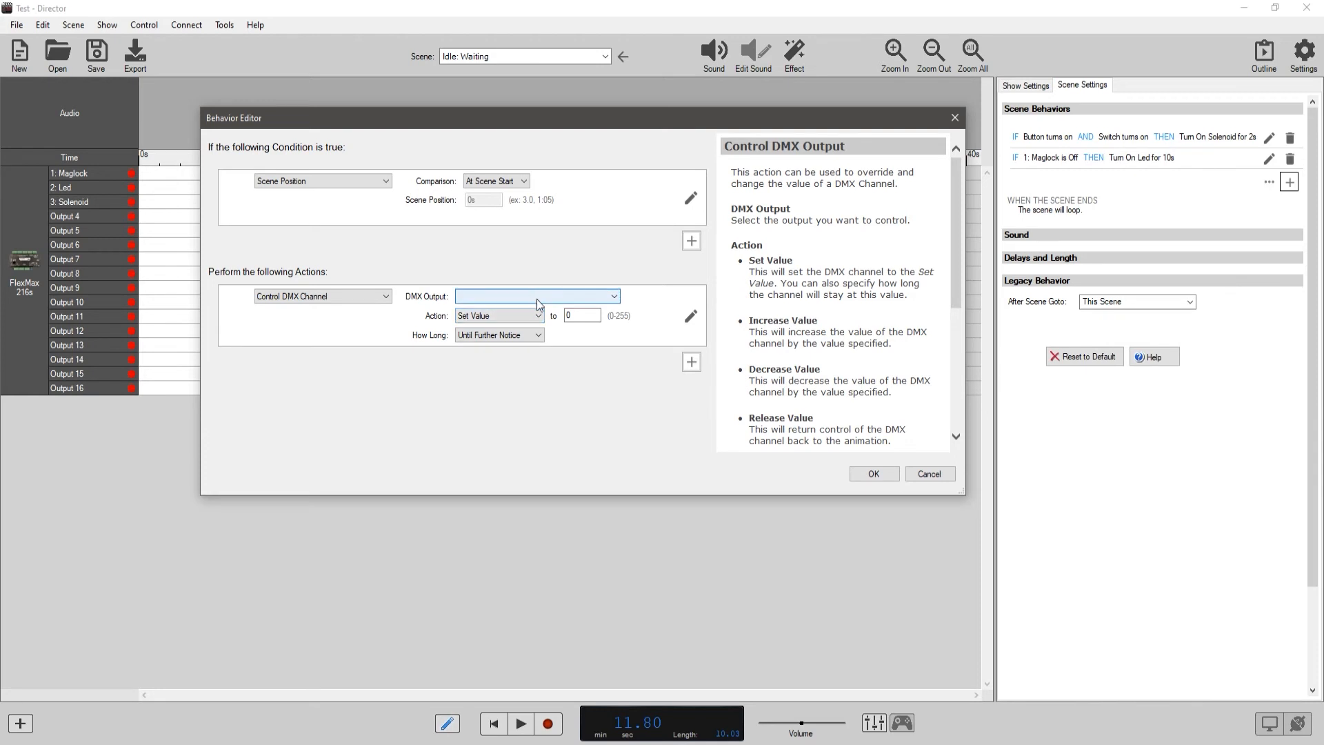
pyautogui.press('Tab')
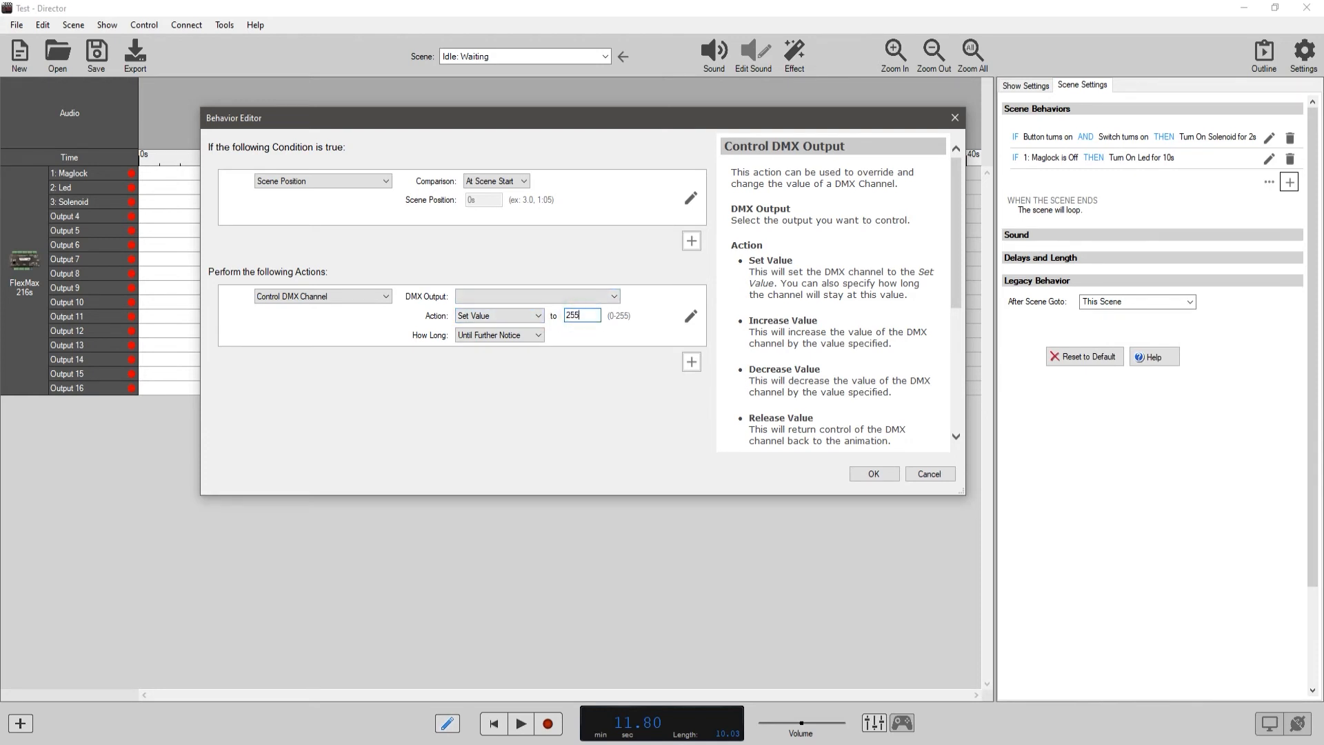
pyautogui.click(539, 336)
pyautogui.click(511, 366)
pyautogui.press('Tab')
pyautogui.write('6')
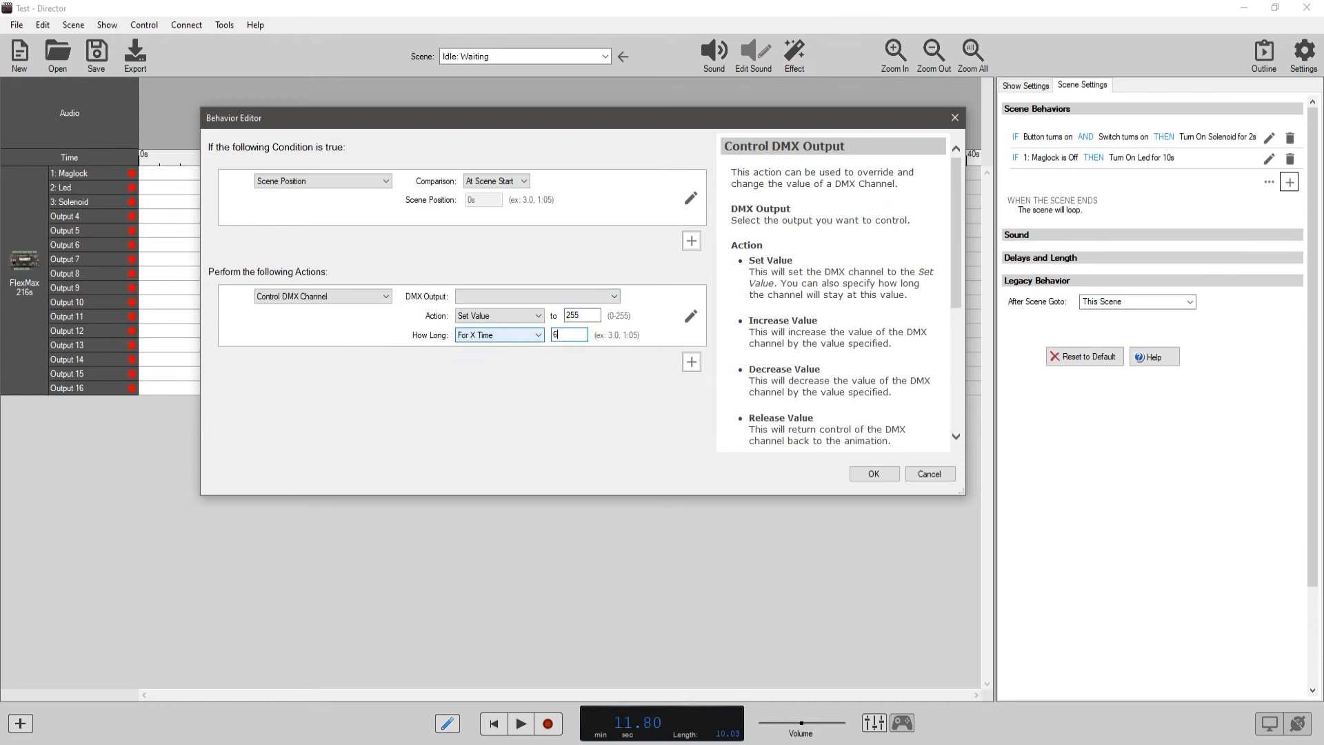
pyautogui.click(657, 336)
pyautogui.click(874, 474)
pyautogui.click(699, 424)
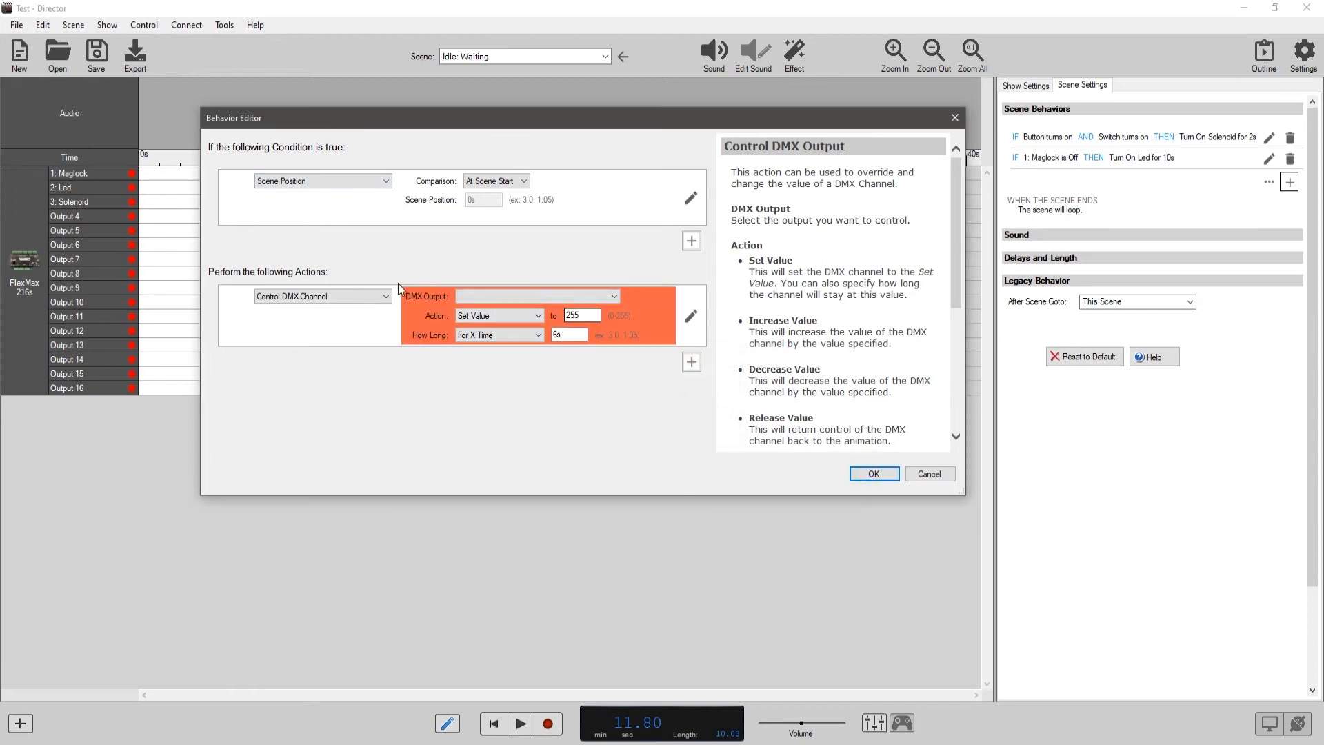
# Change the action to Control Output, turning on FlexMax 216s - 3: Solenoid for 2 seconds, and save the behavior.
pyautogui.click(329, 296)
pyautogui.click(330, 310)
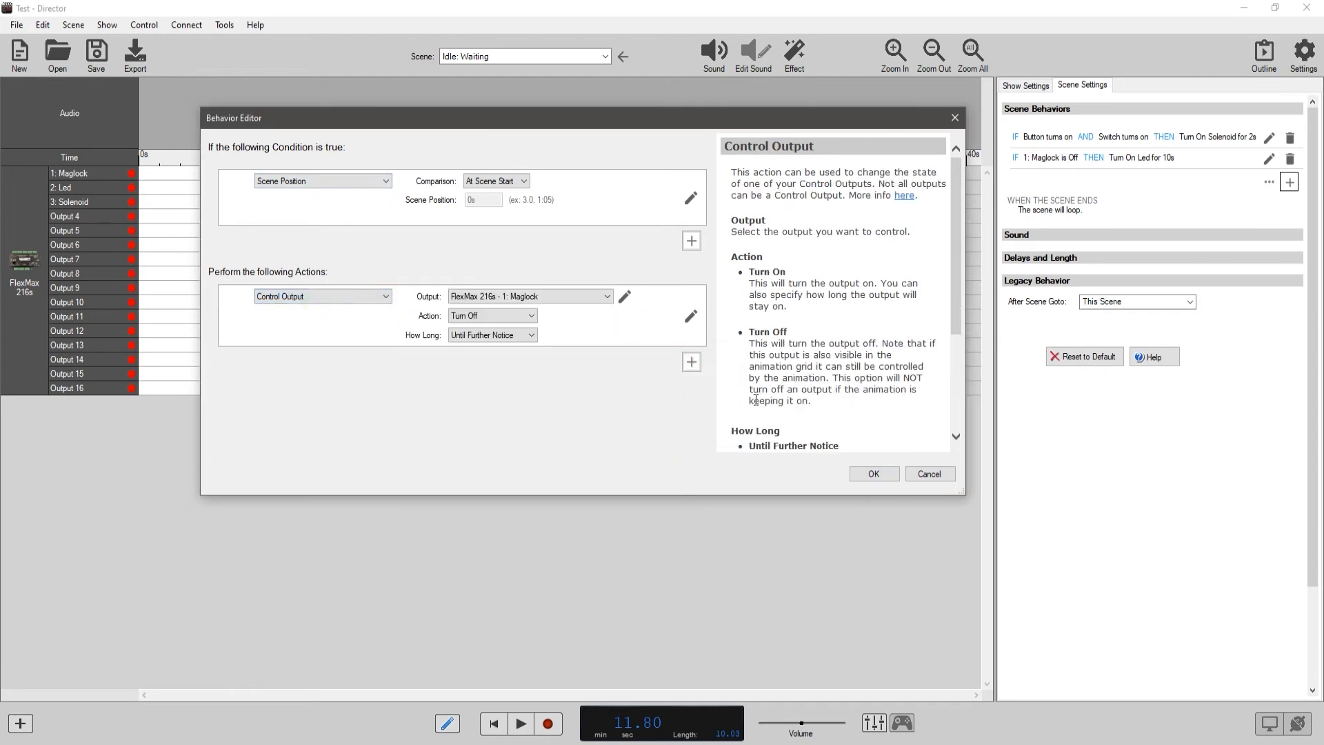
pyautogui.click(514, 299)
pyautogui.click(511, 328)
pyautogui.click(511, 336)
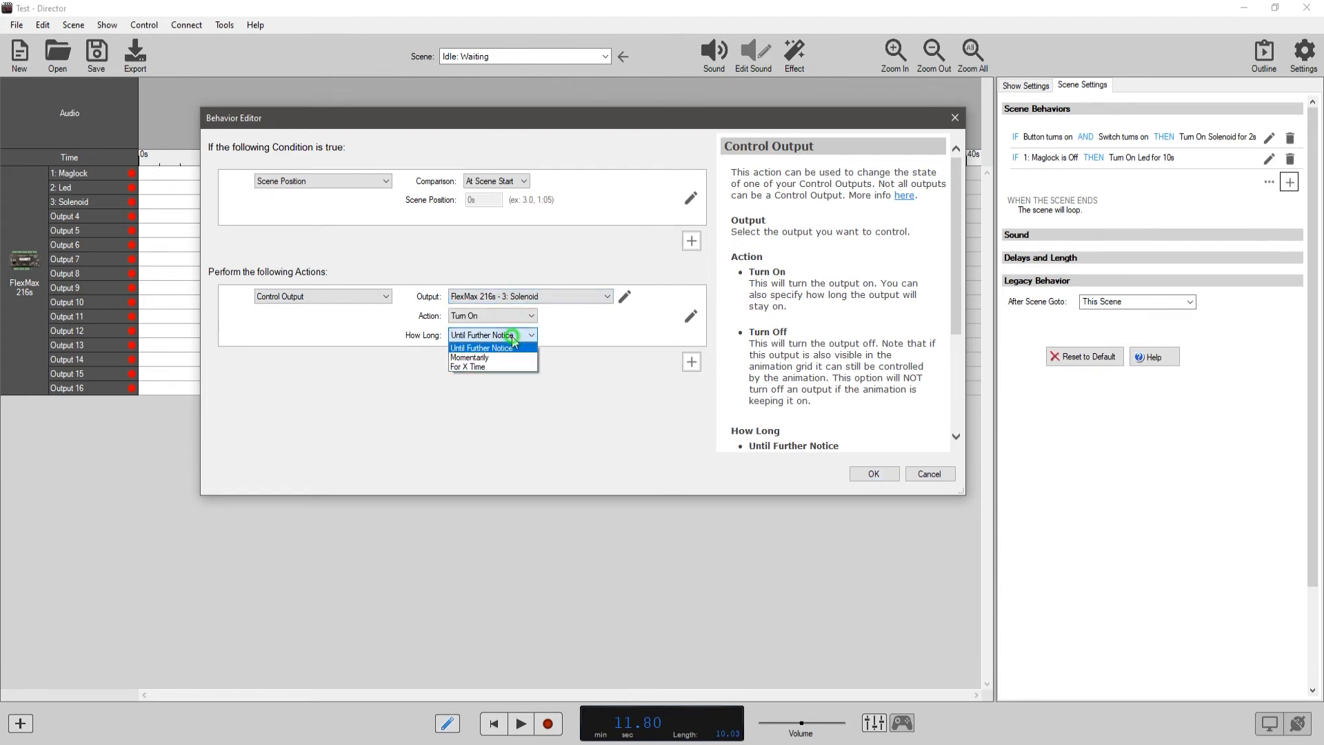
pyautogui.click(502, 367)
pyautogui.doubleClick(549, 335)
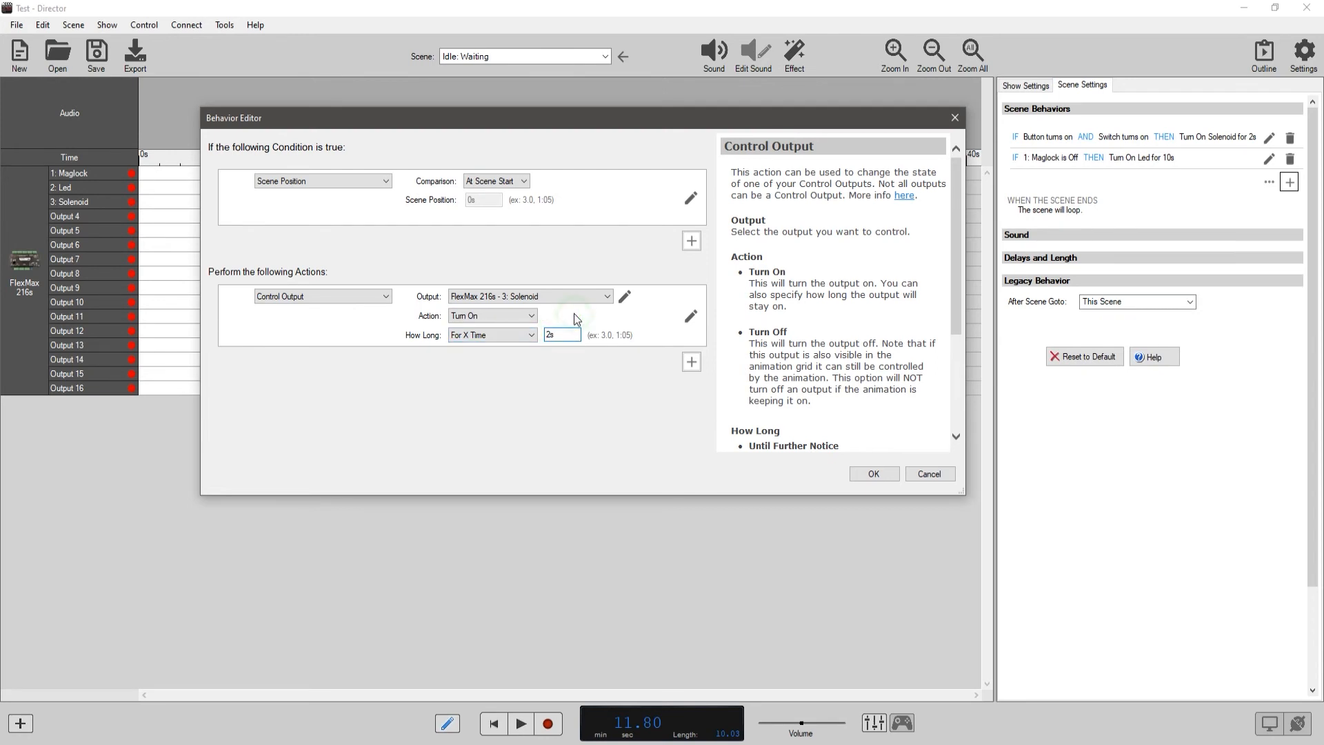
pyautogui.click(874, 474)
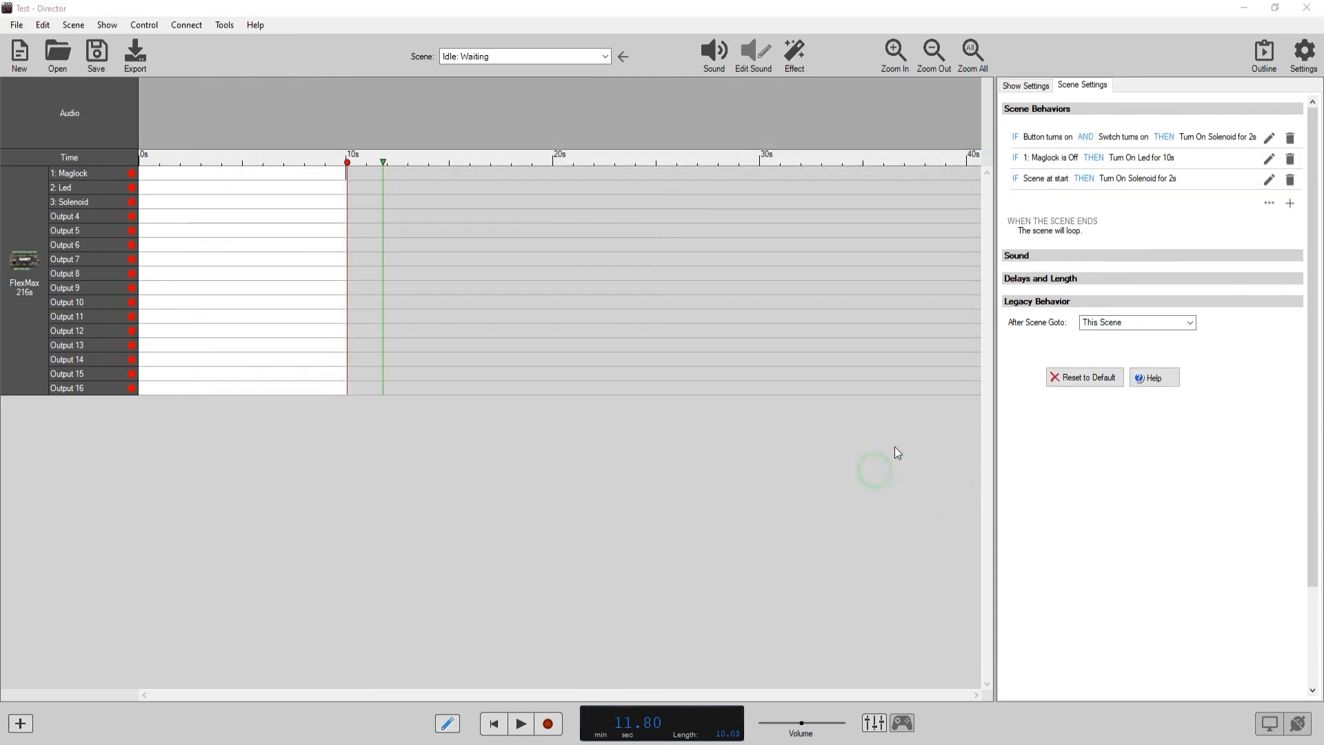
# Start another scene behavior with a Variable State condition that Boolean 1 is equal to True.
pyautogui.click(1289, 202)
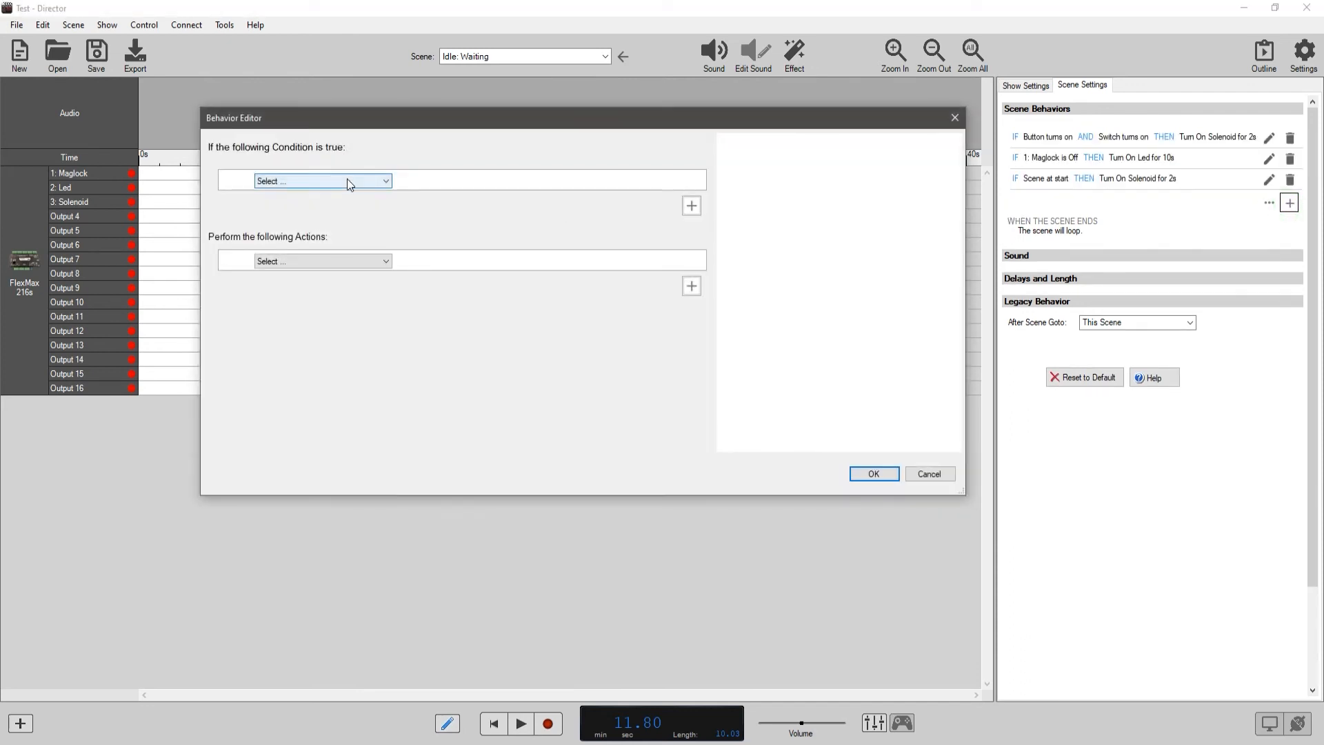
pyautogui.click(347, 180)
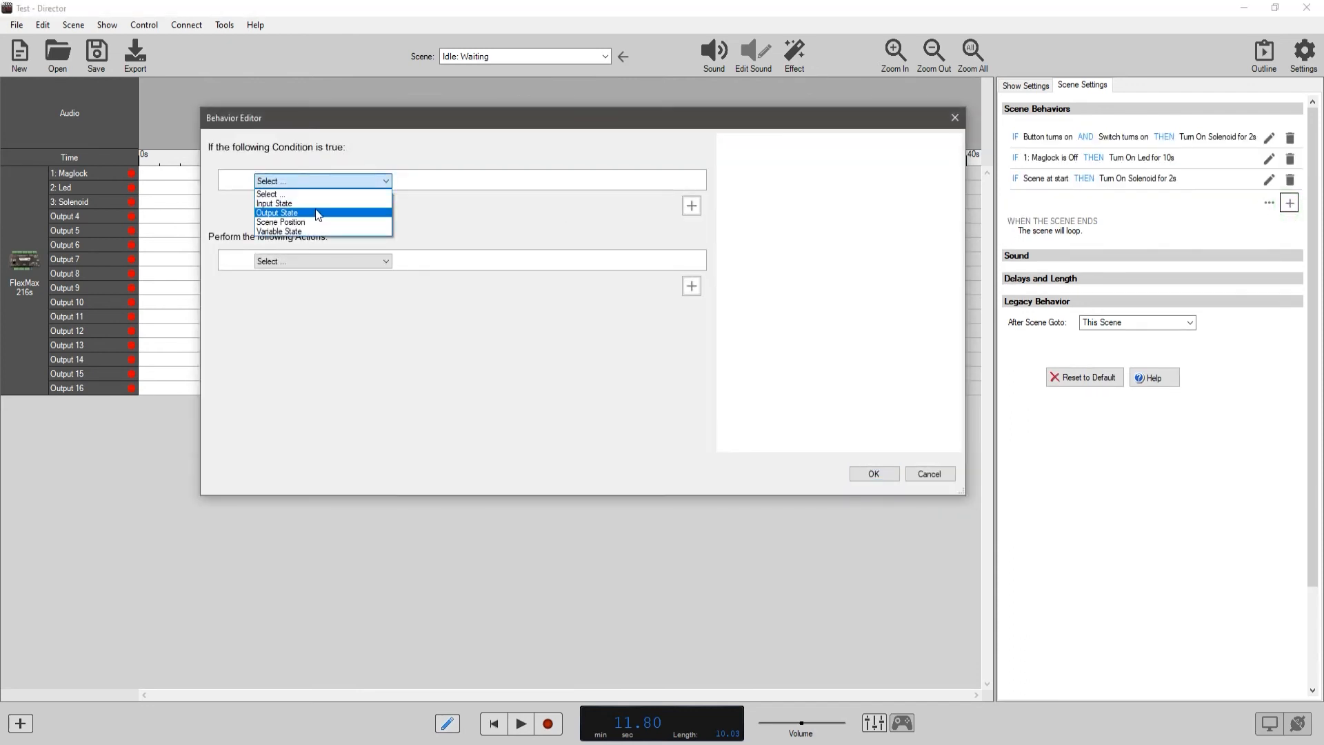
pyautogui.click(301, 231)
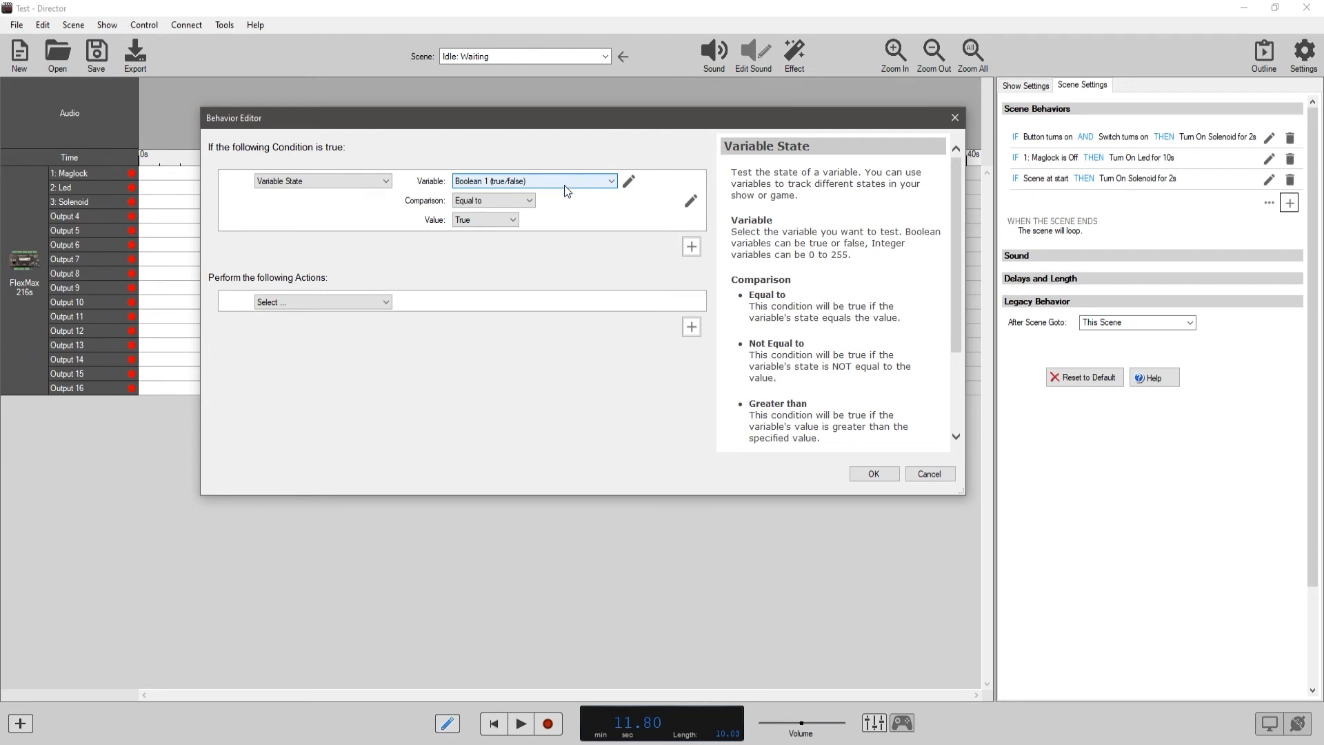
pyautogui.click(529, 201)
pyautogui.click(529, 201)
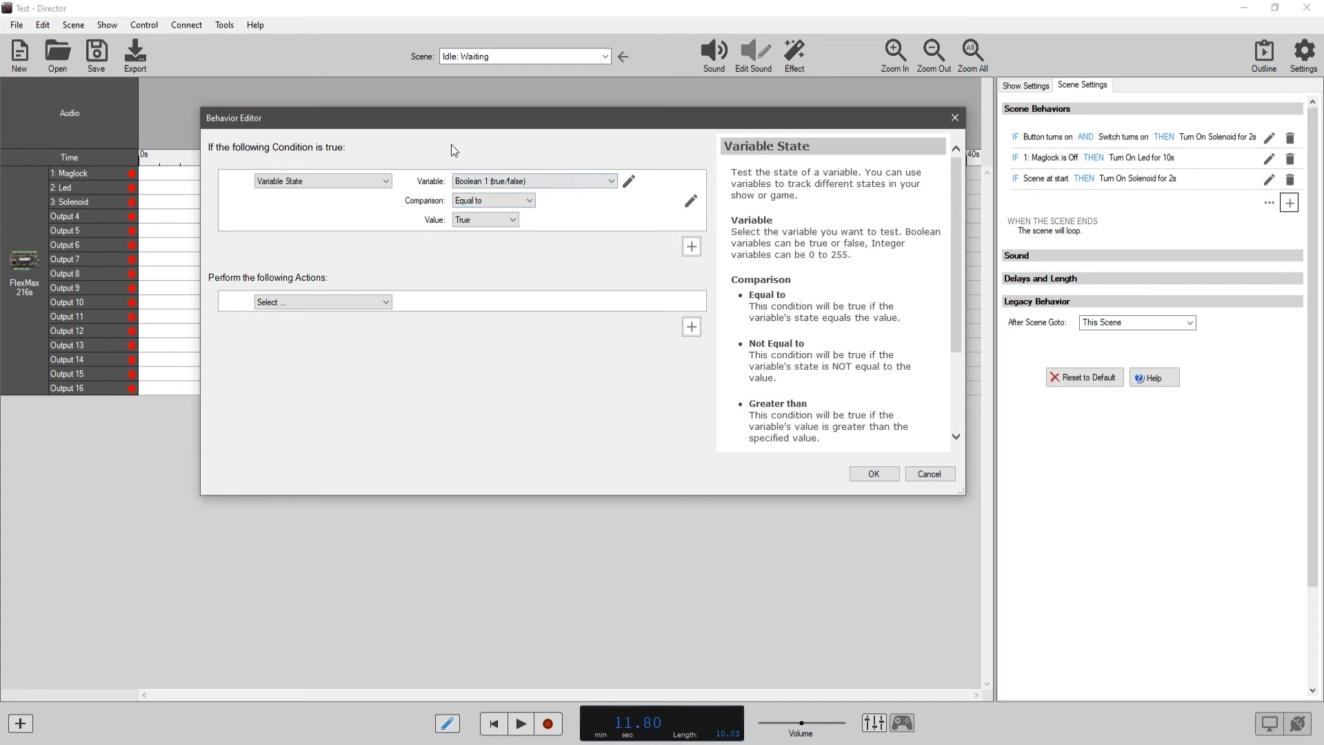
pyautogui.click(514, 219)
pyautogui.click(460, 231)
# Try an Enable / Disable Input action that disables FlexMax 216s - 3: Motion, and discard the behavior.
pyautogui.click(386, 302)
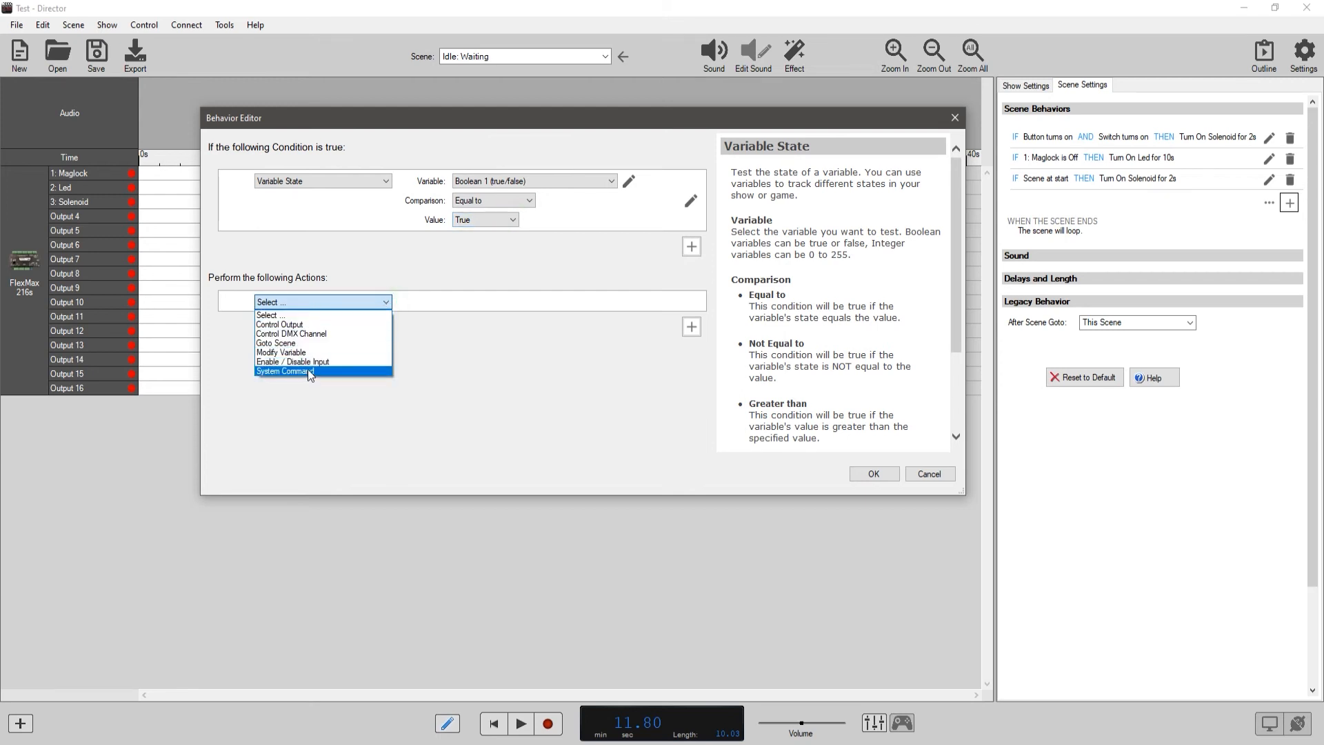
pyautogui.click(505, 341)
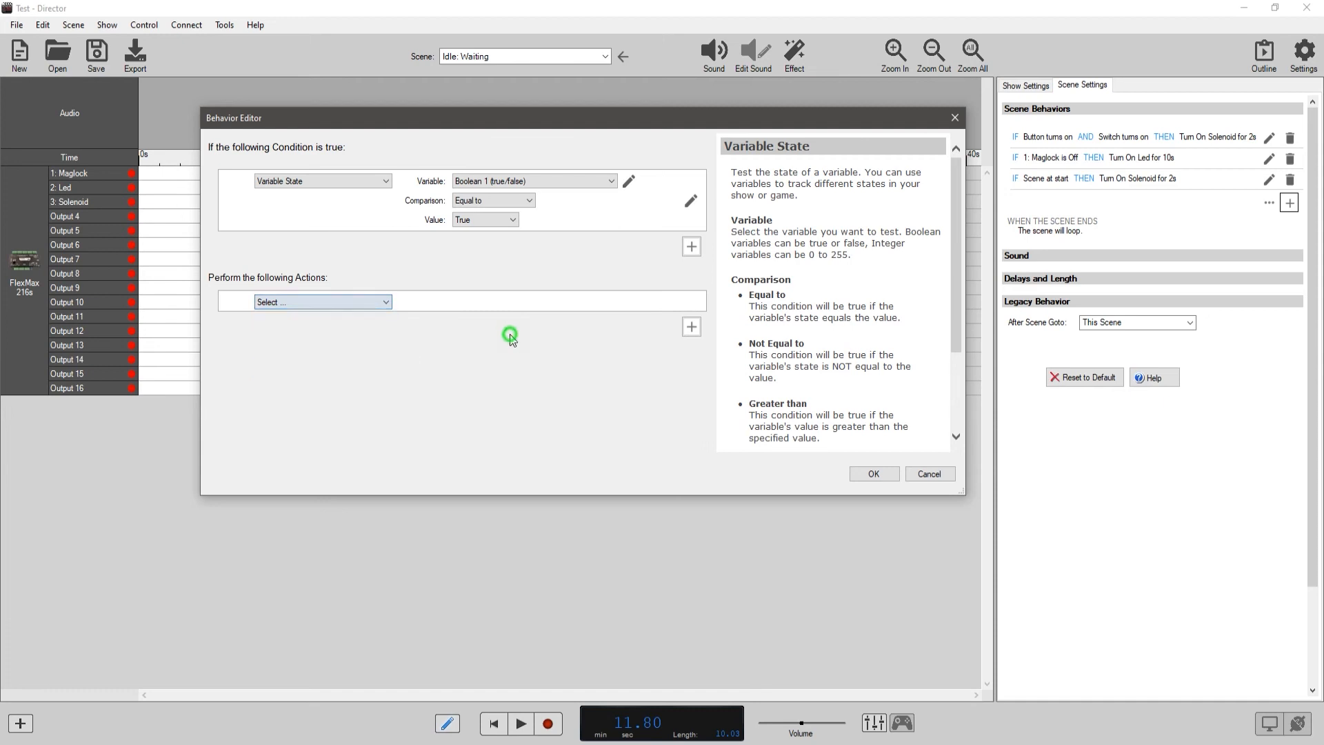
pyautogui.click(383, 305)
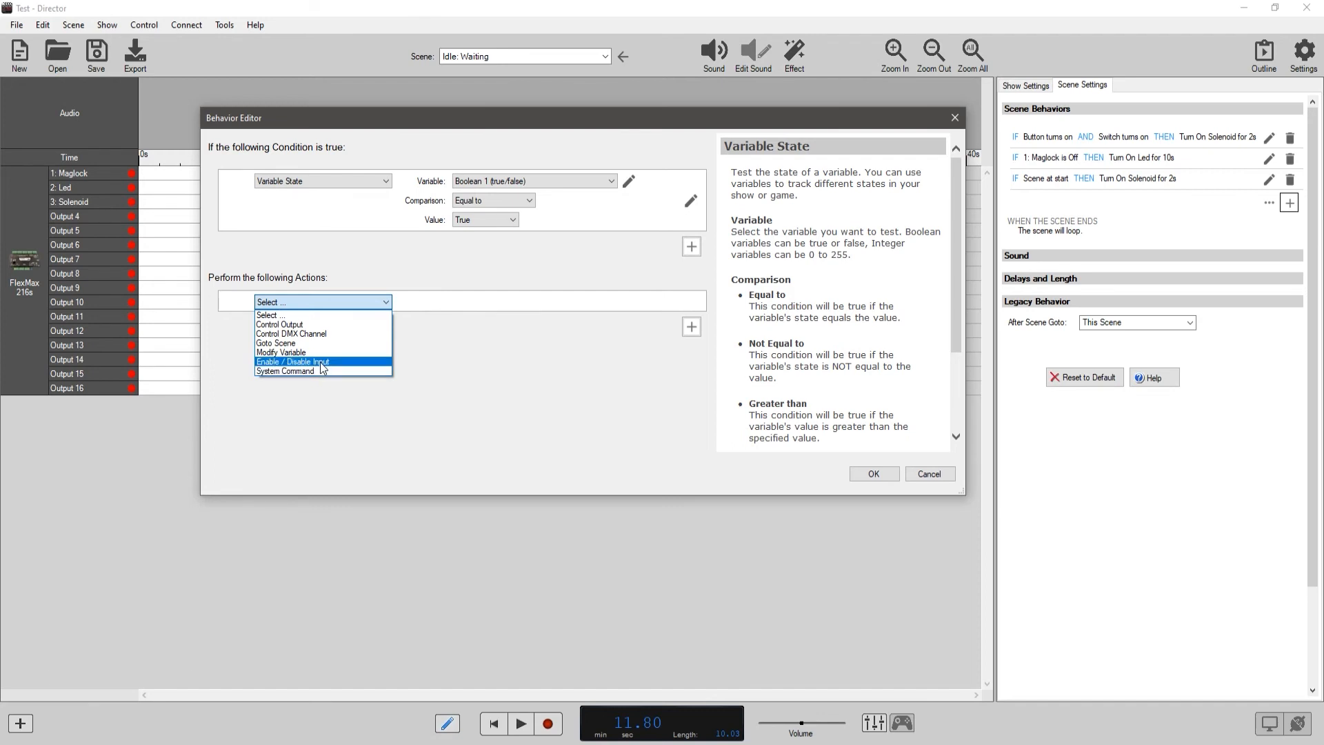
pyautogui.click(320, 362)
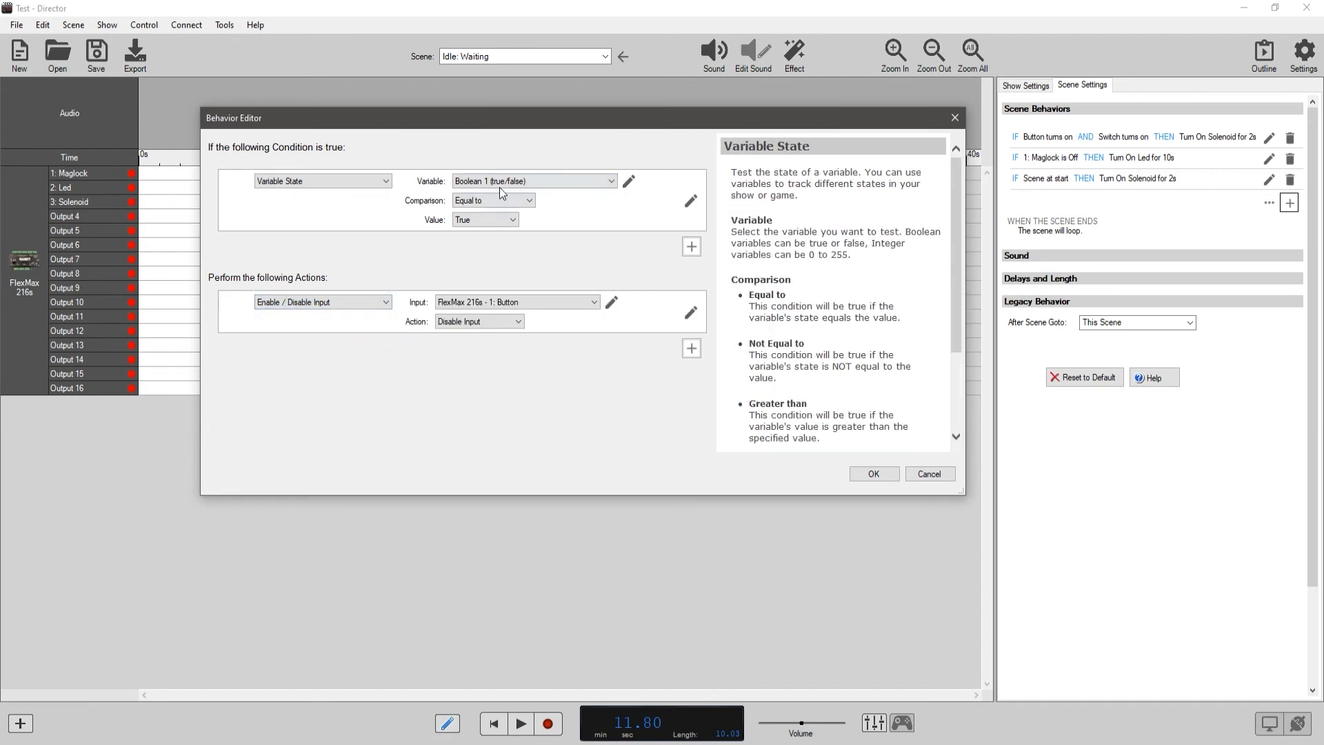
pyautogui.click(519, 321)
pyautogui.click(522, 319)
pyautogui.click(519, 302)
pyautogui.click(510, 335)
pyautogui.click(931, 474)
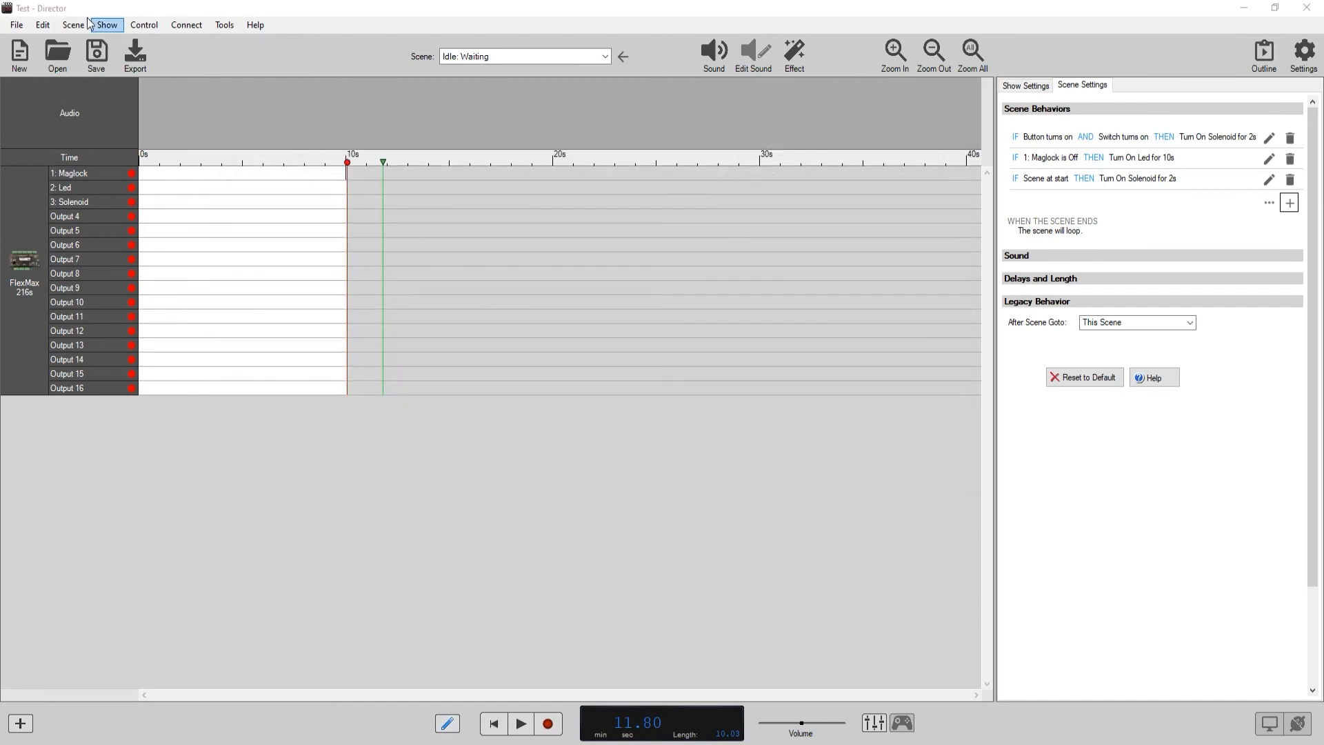
# Open the show variables for editing and name Boolean variable 1 Maglock.
pyautogui.click(66, 27)
pyautogui.moveTo(113, 26)
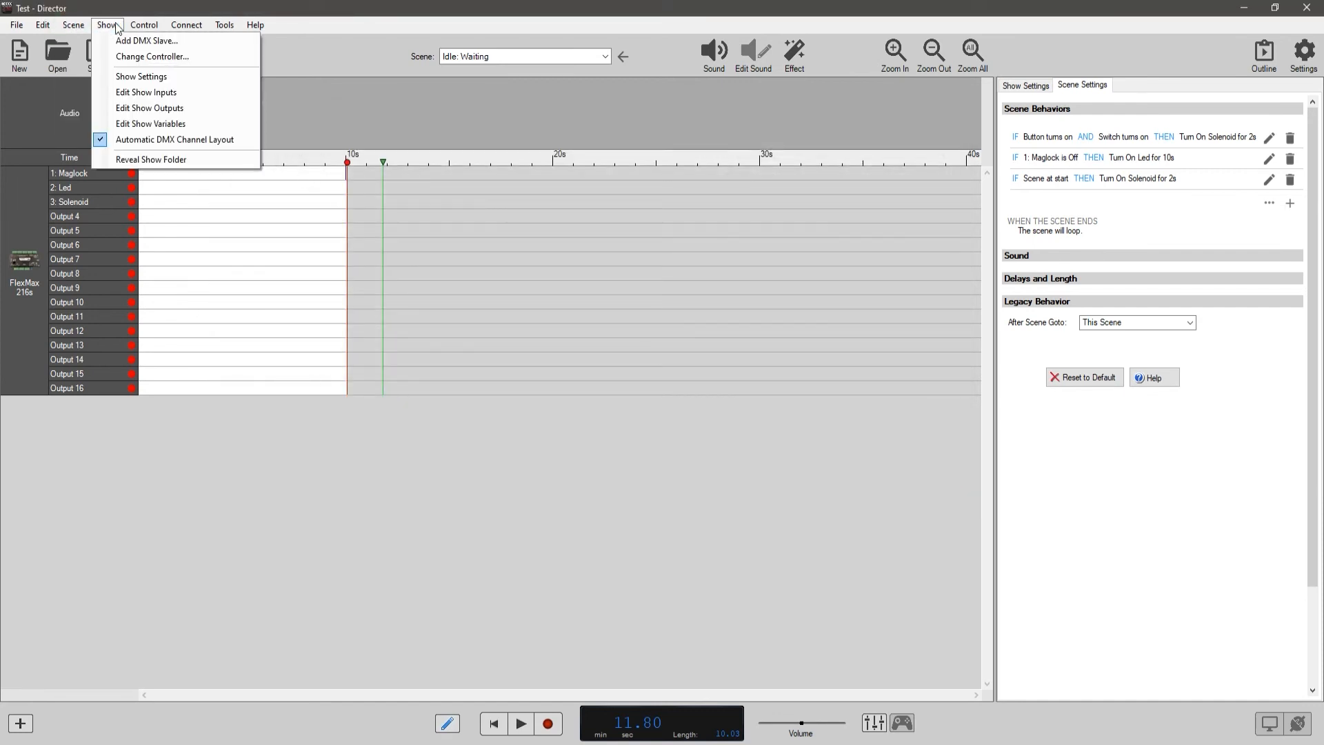
pyautogui.click(149, 124)
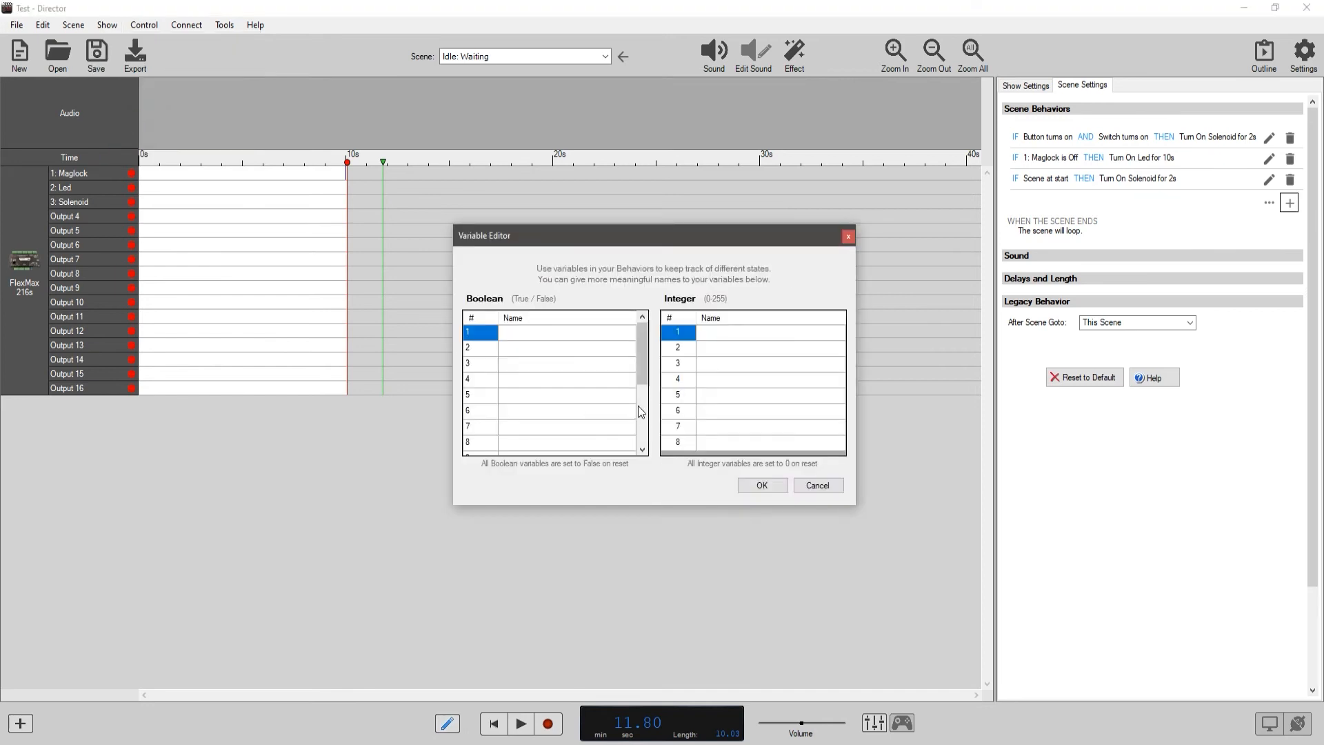
pyautogui.moveTo(680, 238); pyautogui.dragTo(649, 190)
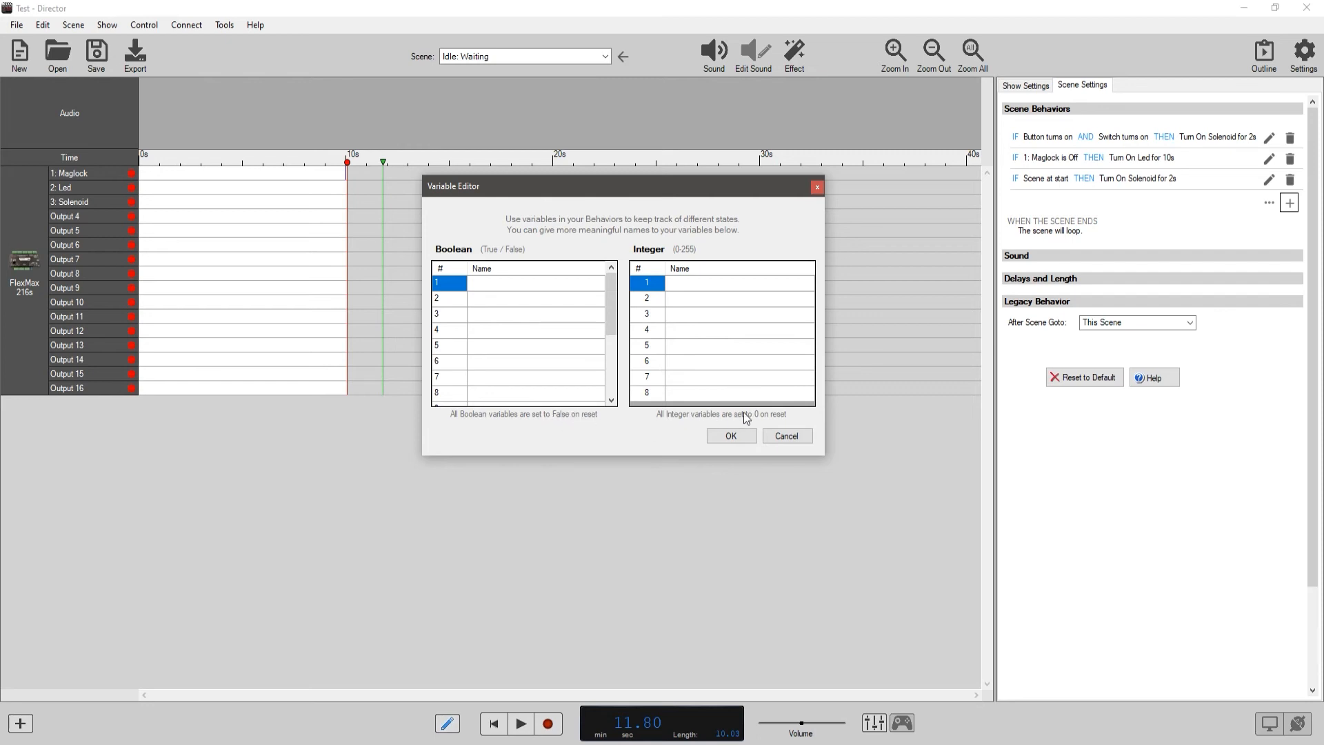
pyautogui.click(480, 286)
pyautogui.click(481, 284)
pyautogui.write('Maglock')
# Name Boolean variable 2 Led and close the Variable Editor.
pyautogui.click(482, 298)
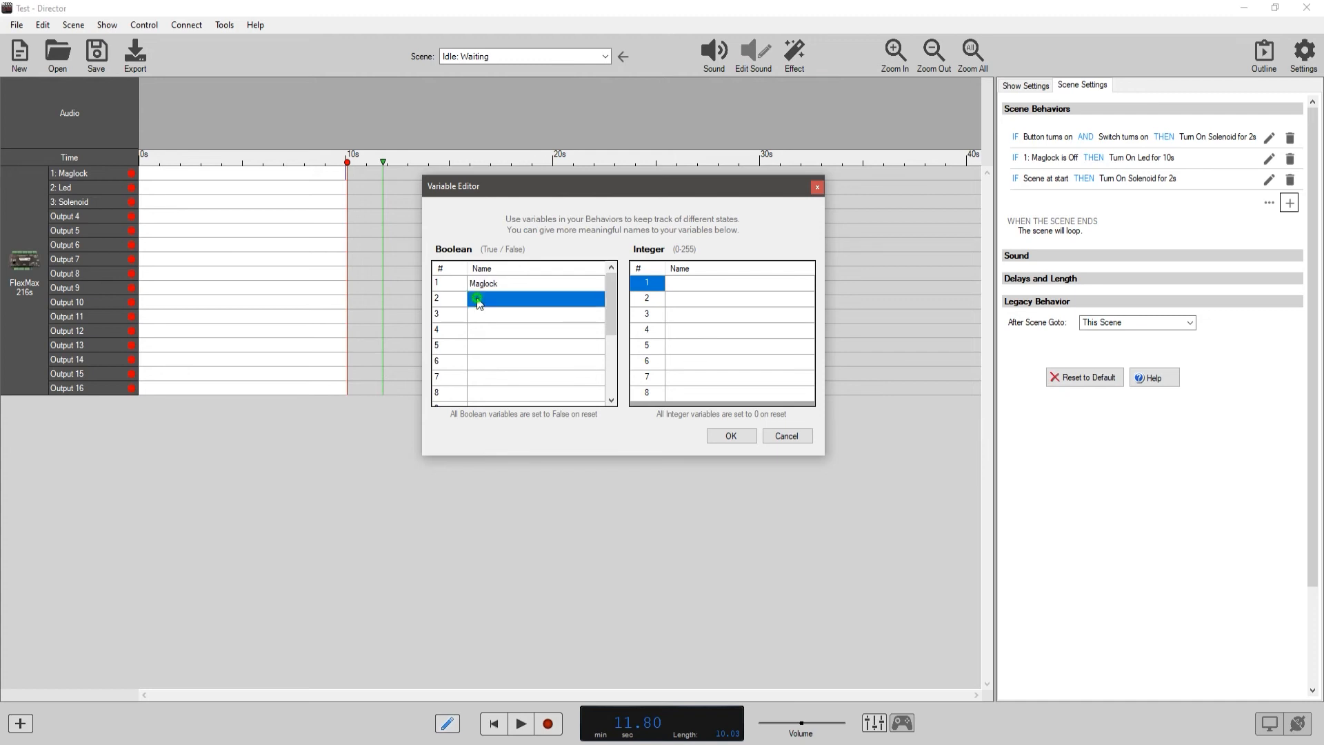
pyautogui.click(475, 298)
pyautogui.write('Led')
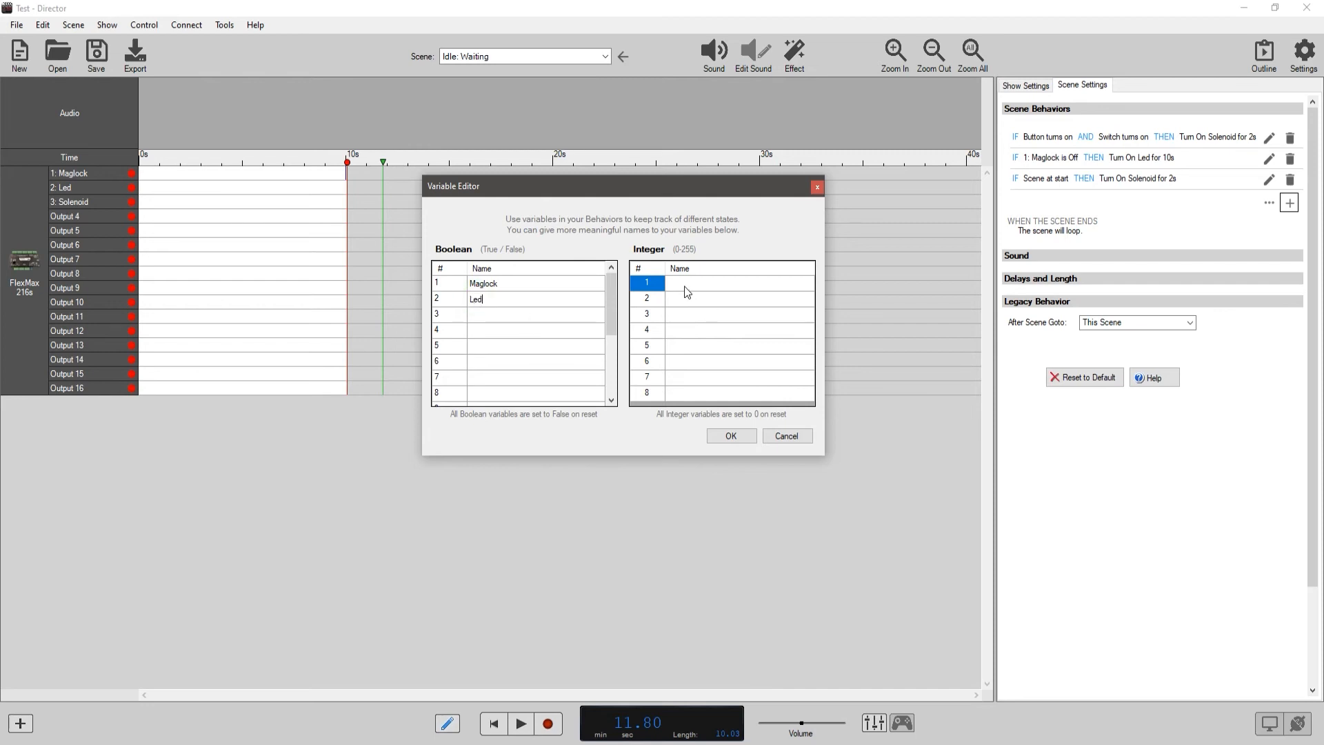
pyautogui.click(687, 284)
pyautogui.press('Return')
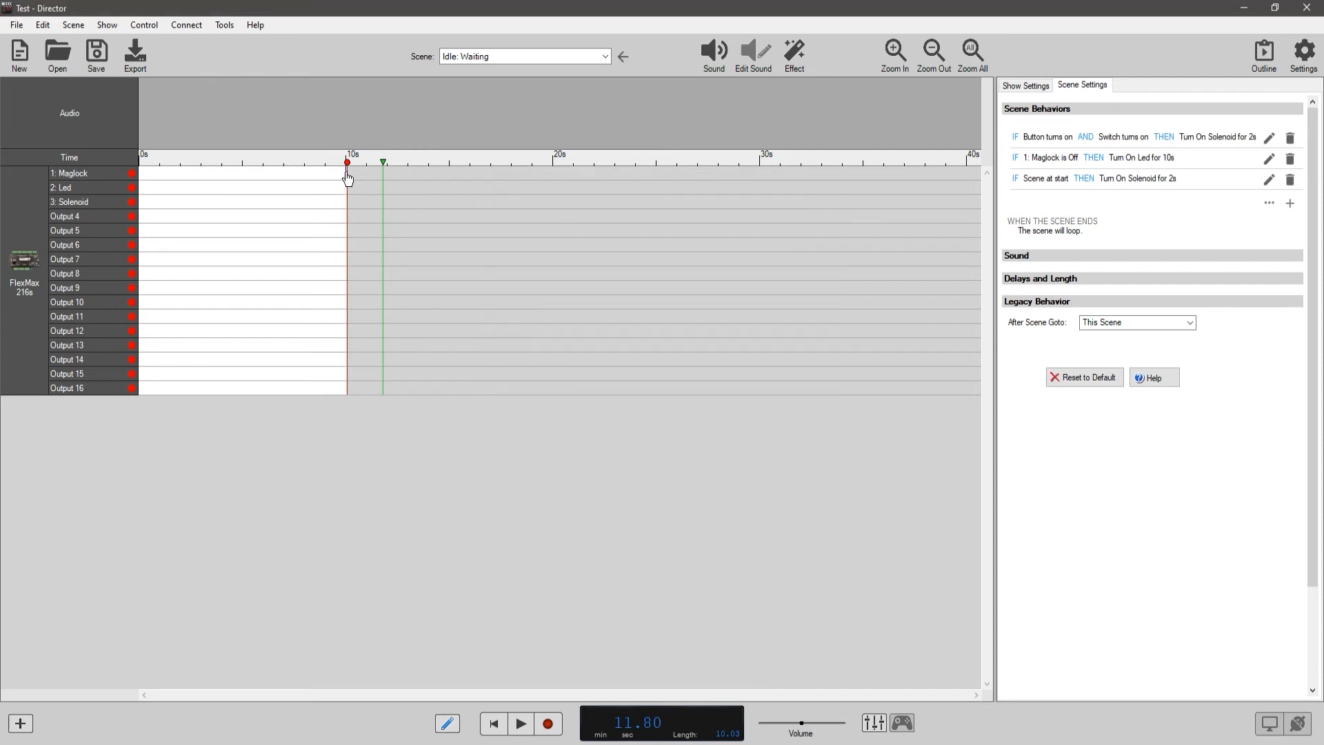
pyautogui.click(119, 174)
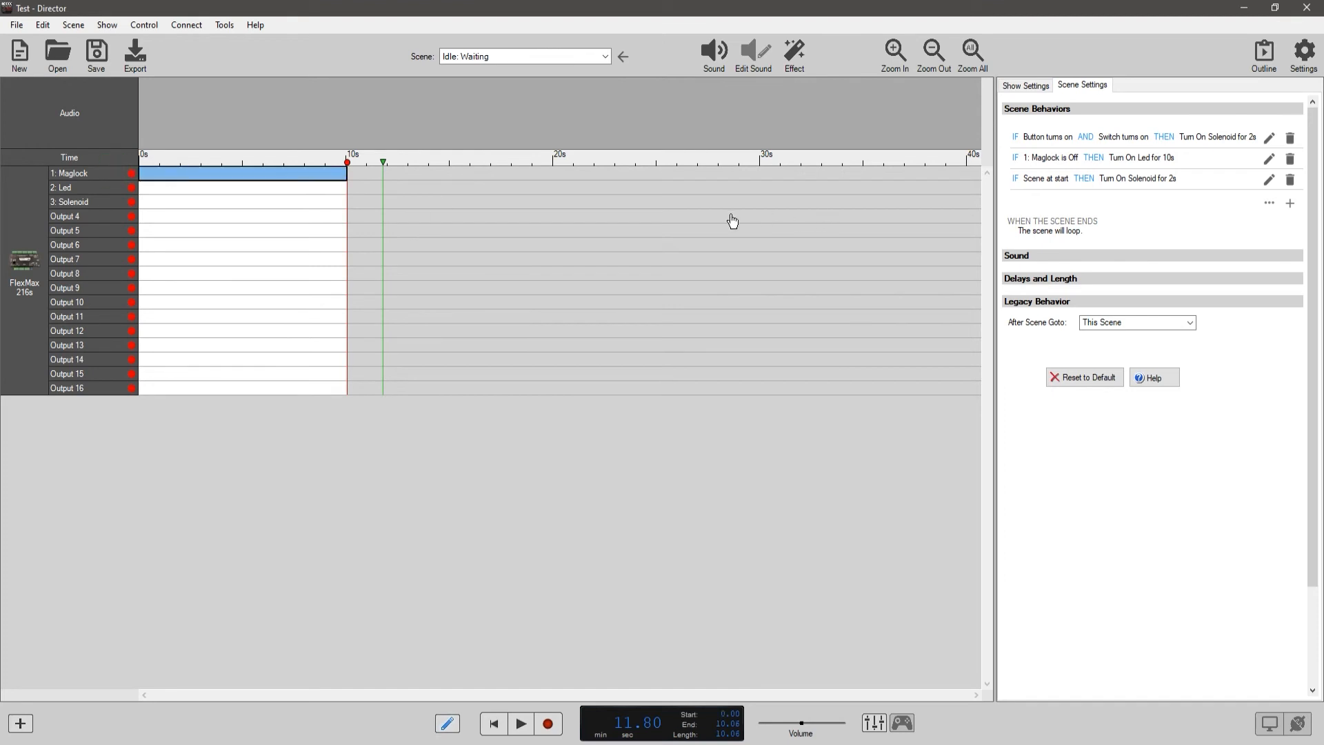
pyautogui.click(1290, 203)
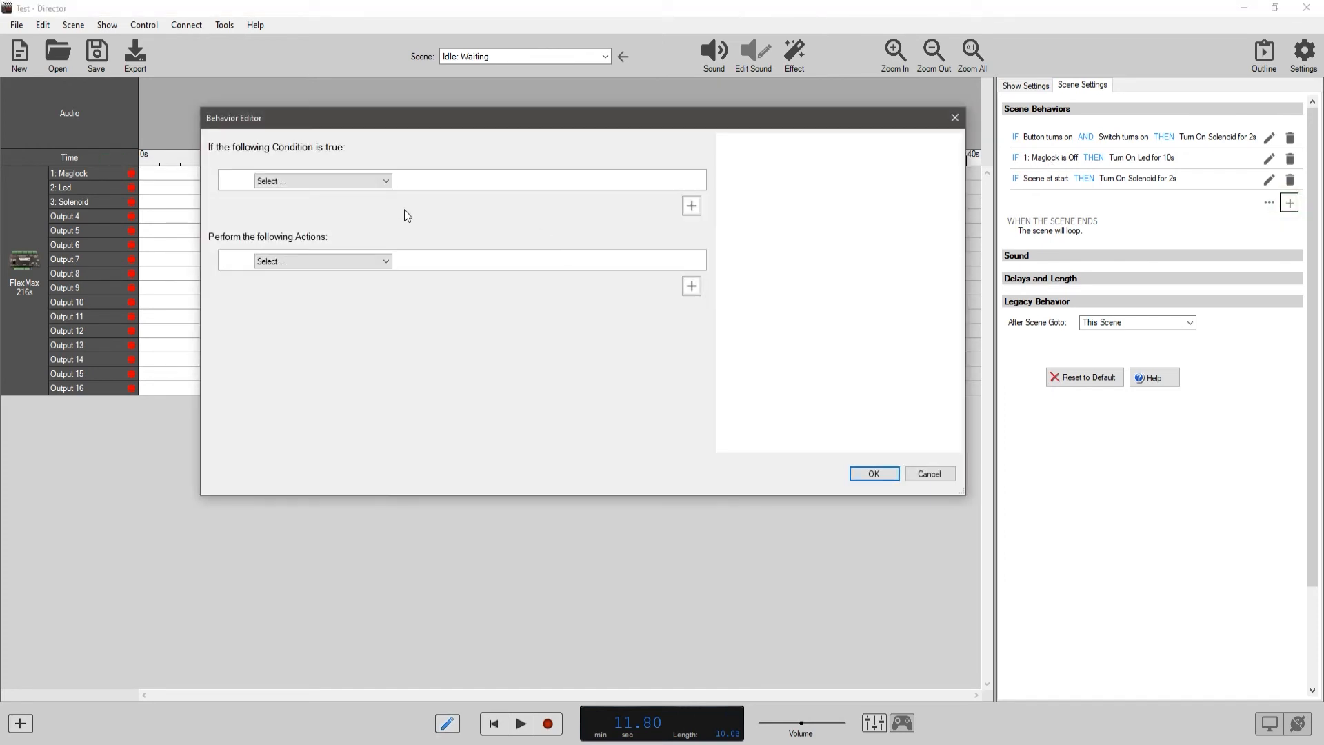
pyautogui.click(371, 183)
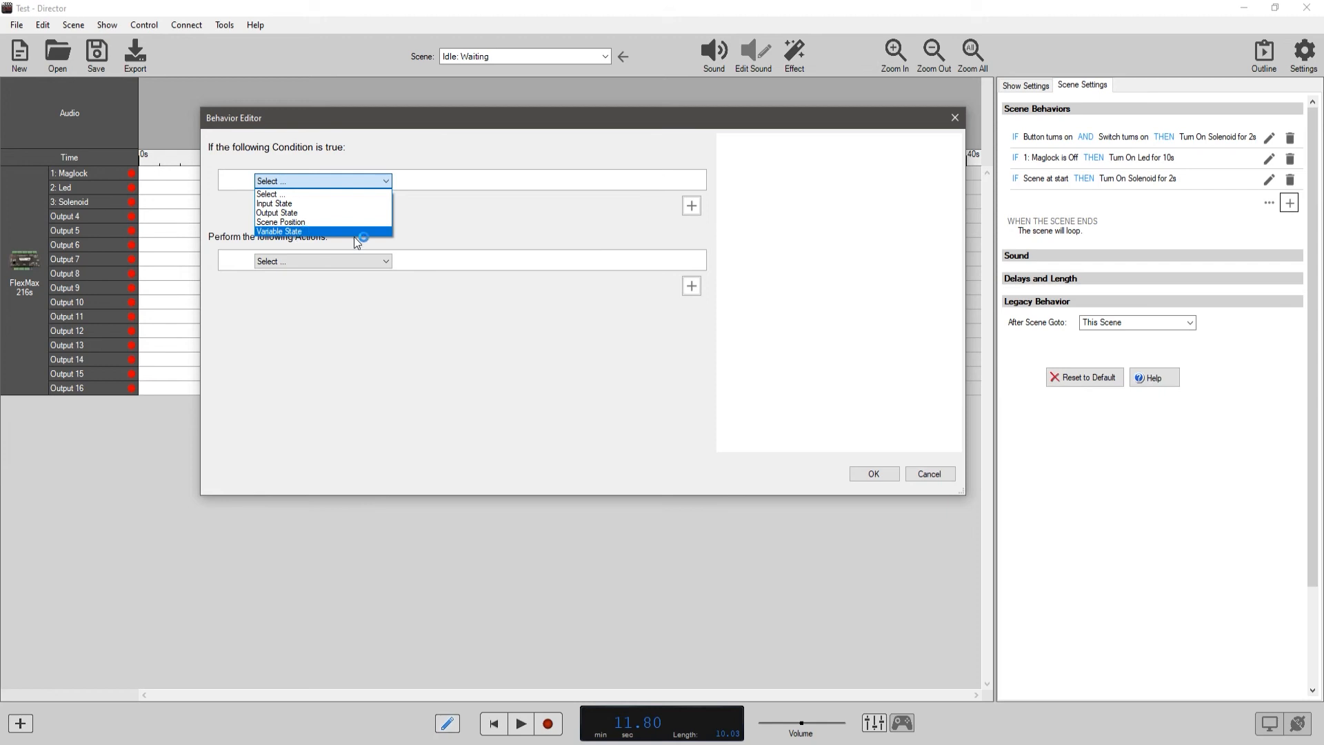
pyautogui.click(927, 468)
pyautogui.click(927, 471)
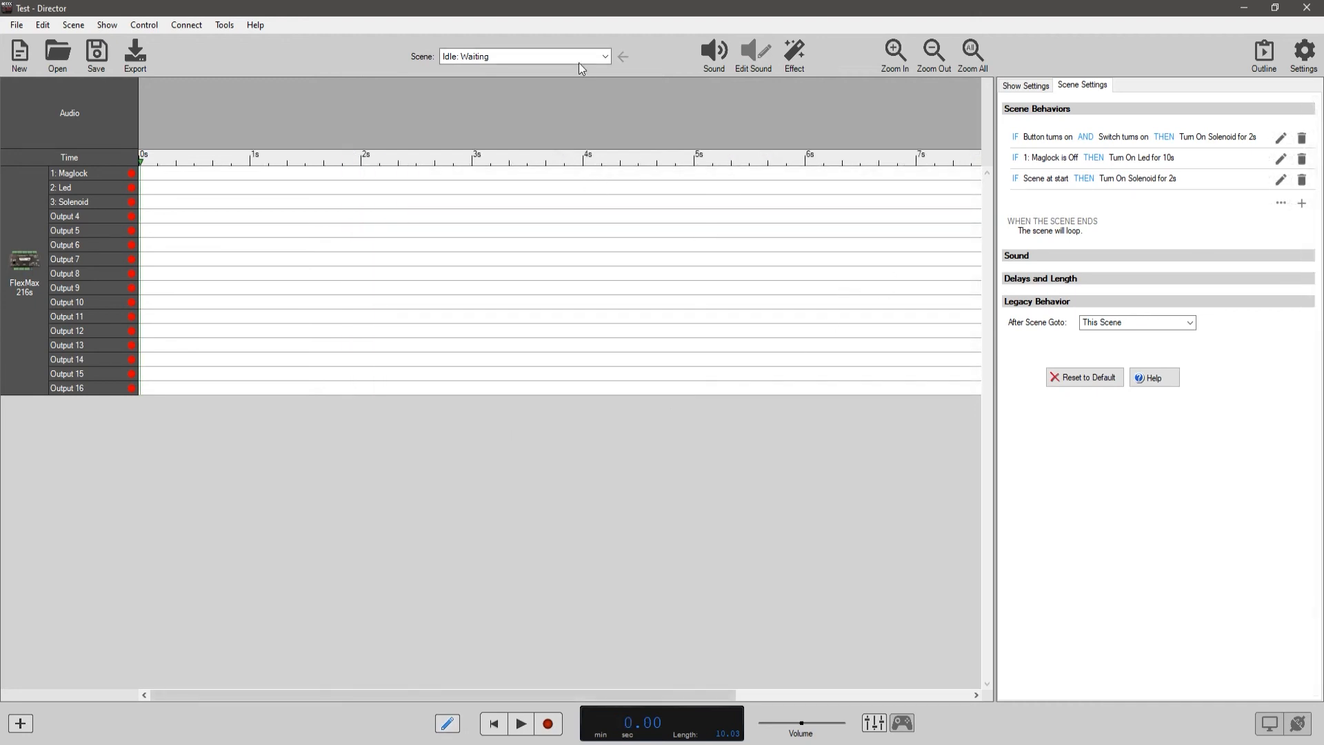
# Switch to the scene Room 1: Something Occurs and name Boolean show variable 3 Switch.
pyautogui.click(579, 62)
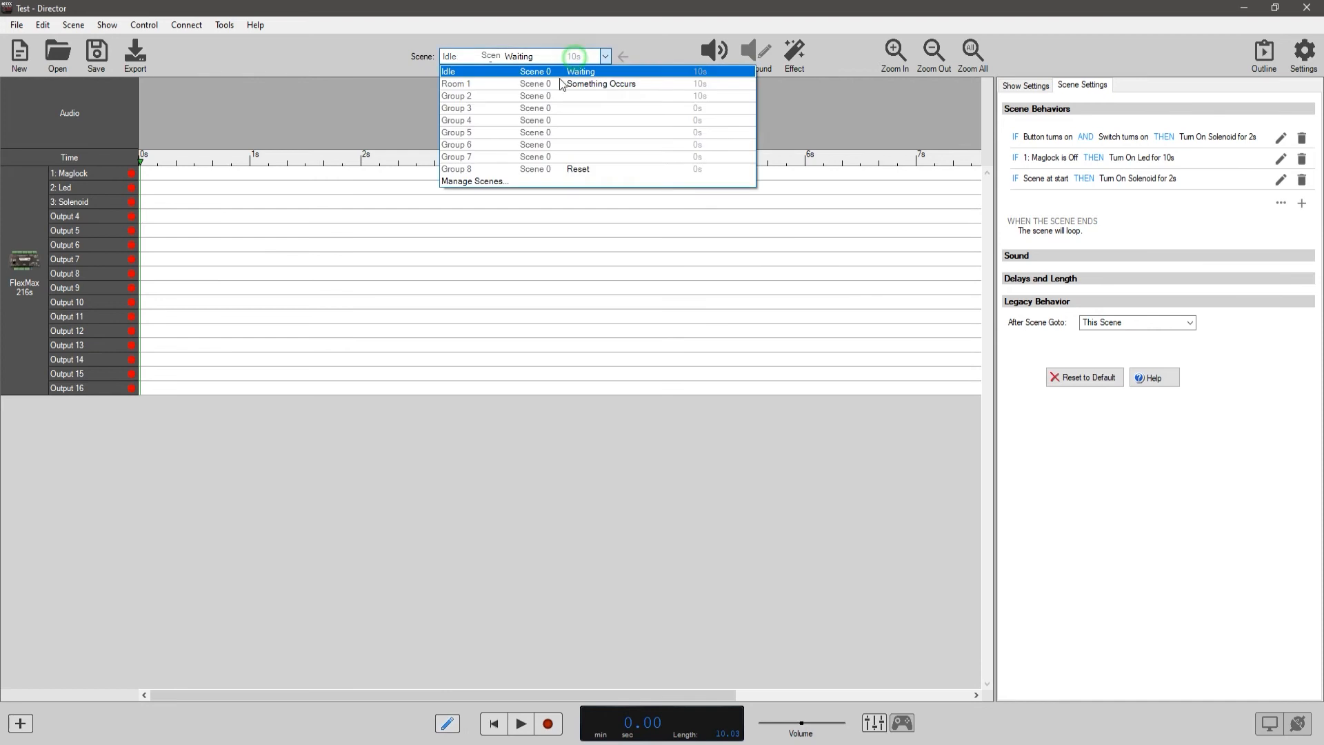
pyautogui.click(576, 84)
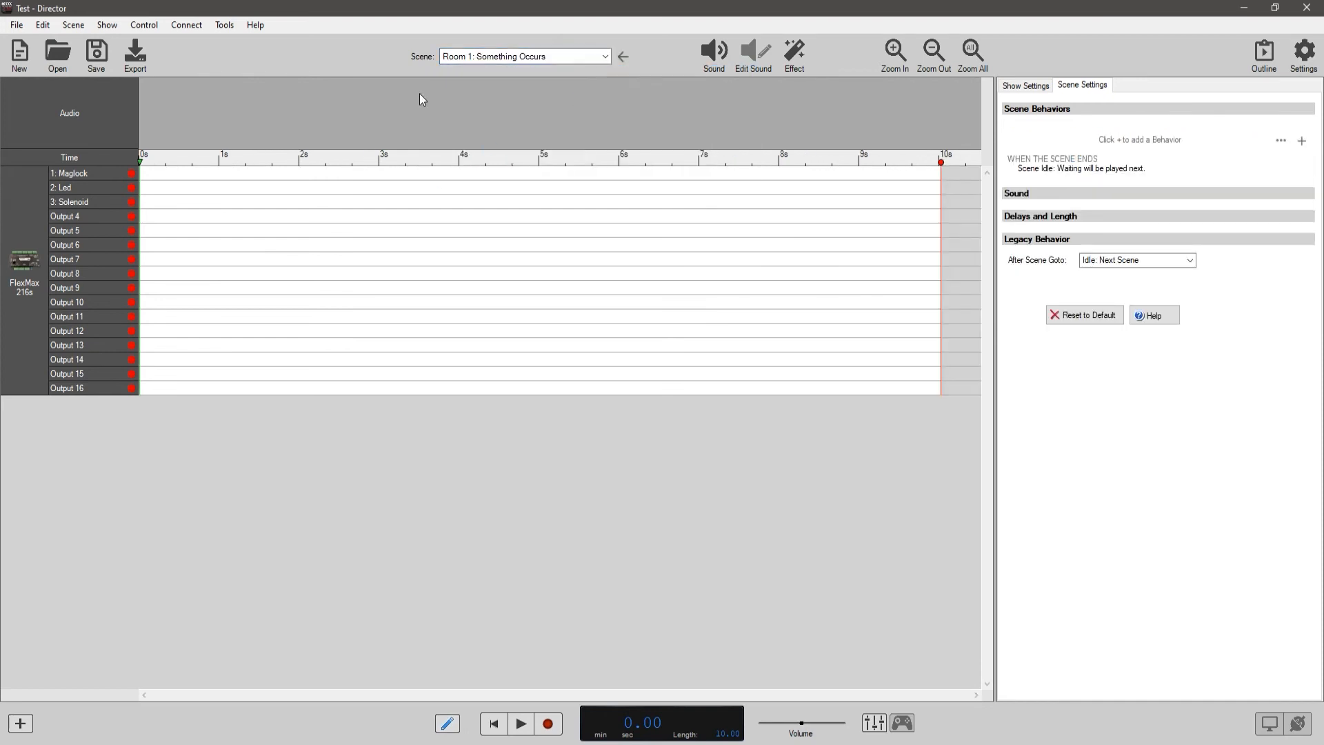
pyautogui.click(42, 24)
pyautogui.moveTo(73, 25)
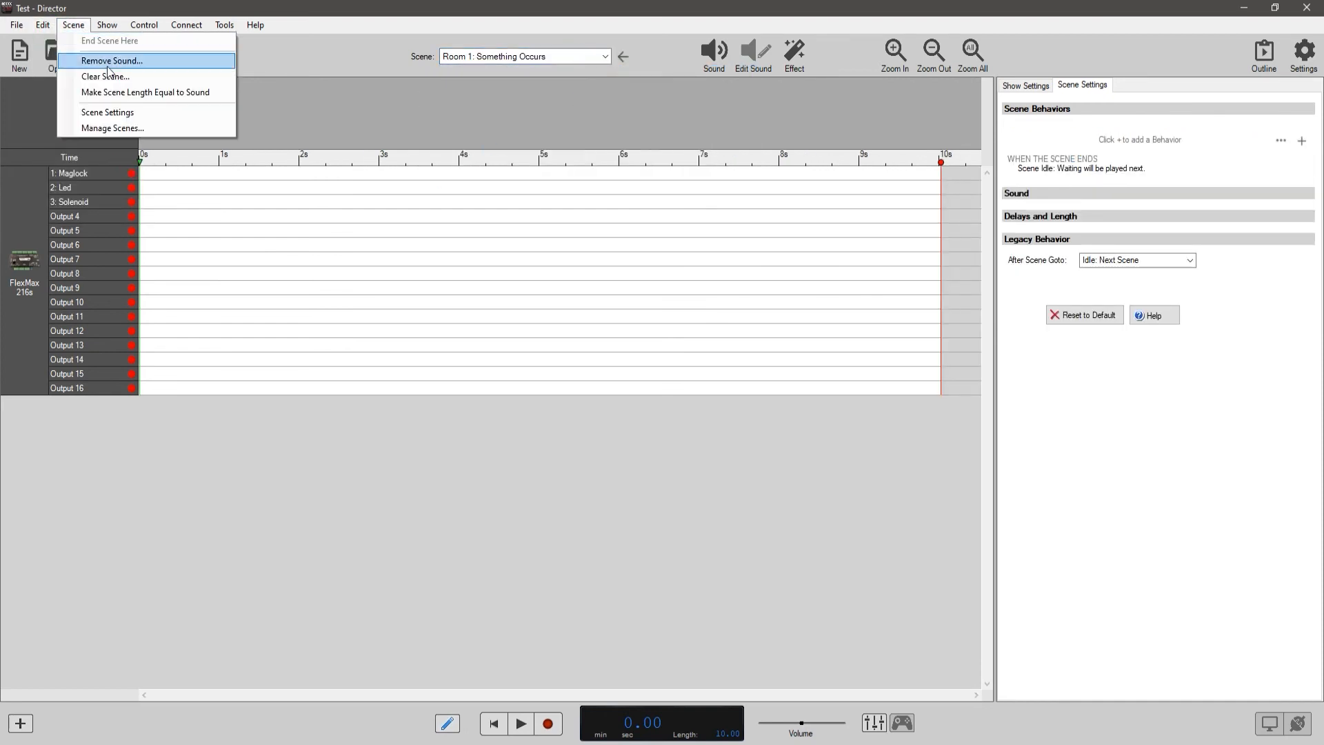
pyautogui.click(138, 122)
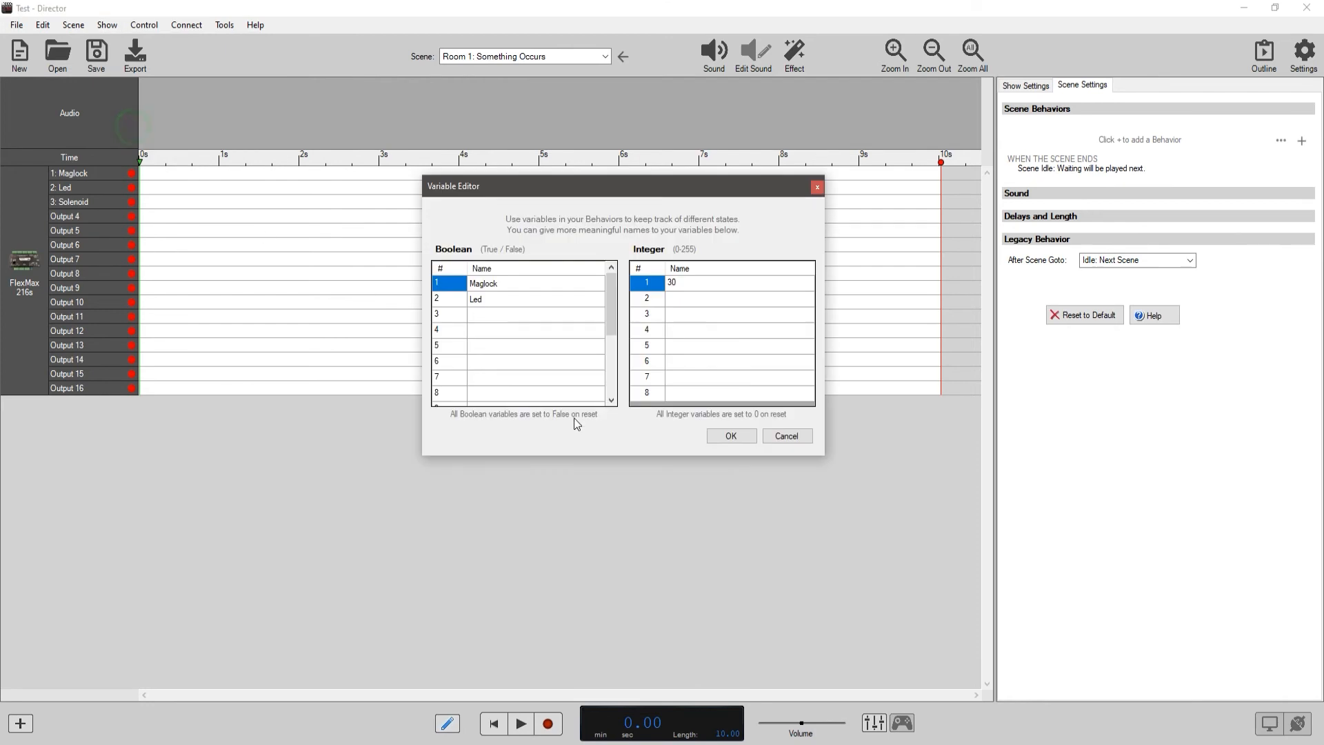
pyautogui.click(481, 316)
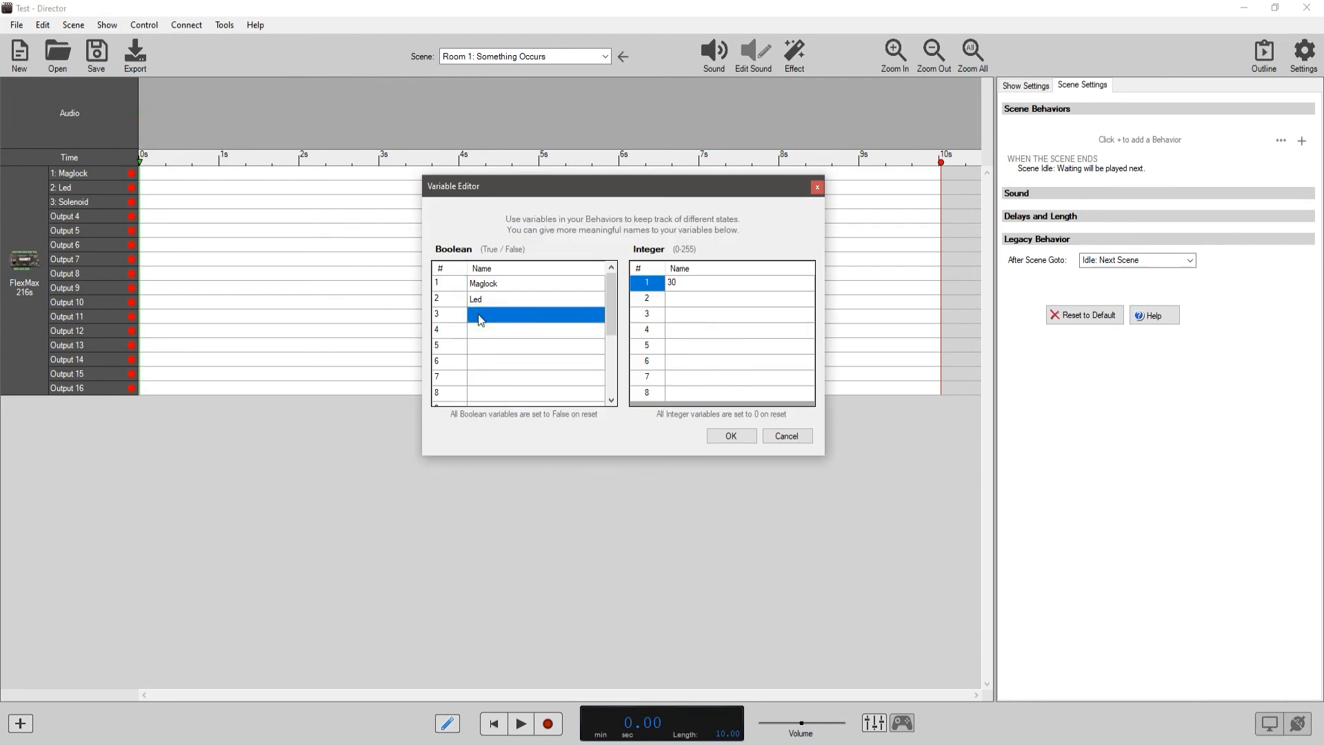
pyautogui.click(481, 310)
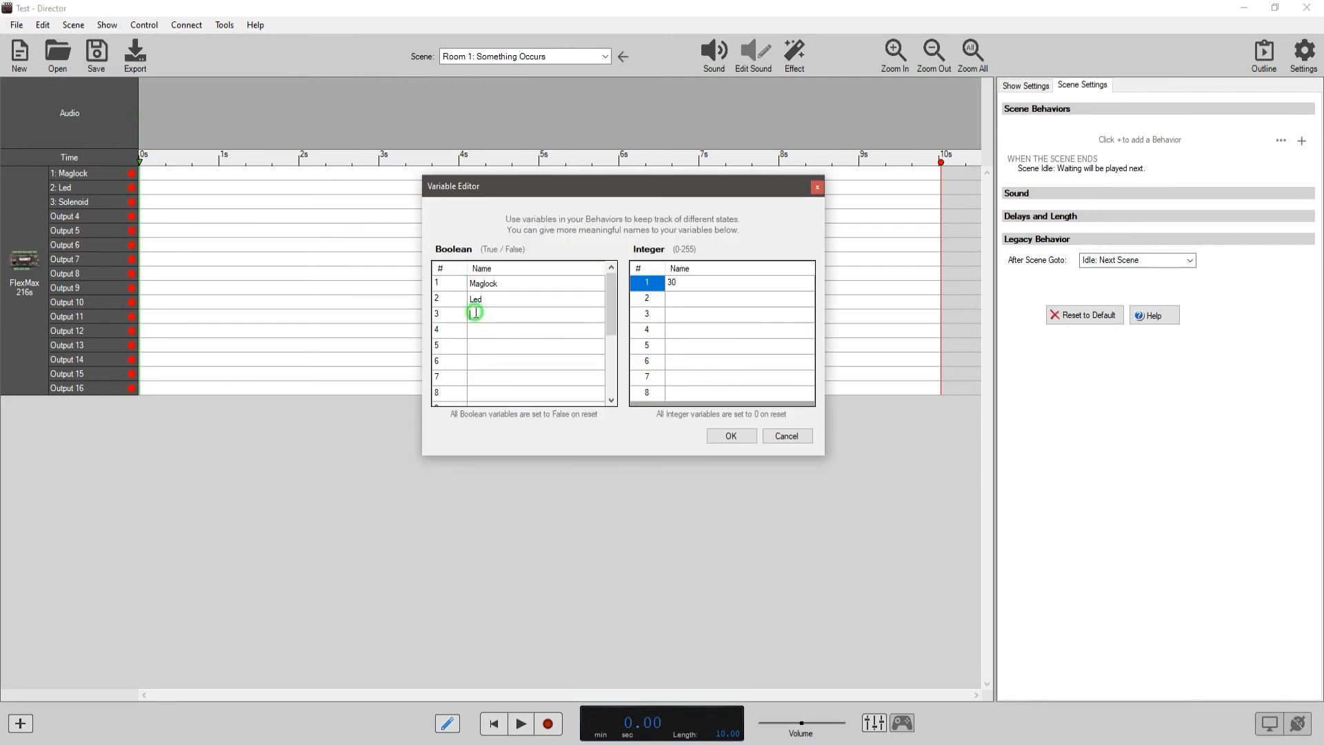
pyautogui.write('Switch')
# Rename Boolean variable 1 as Chair and save the variable names.
pyautogui.click(504, 282)
pyautogui.click(495, 281)
pyautogui.write('Chair')
pyautogui.click(731, 436)
# Label show input 4 of the FlexMax 216s as Chair and save the input labels.
pyautogui.click(74, 25)
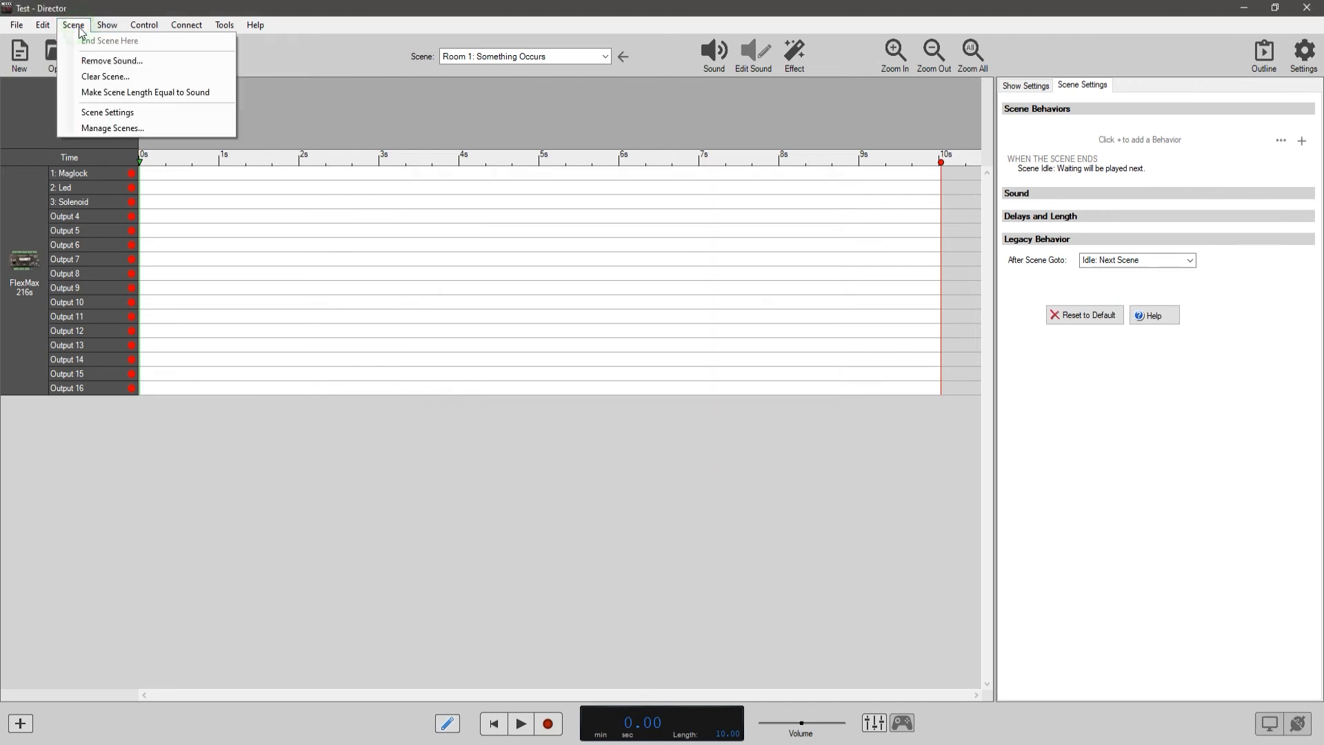
pyautogui.moveTo(107, 25)
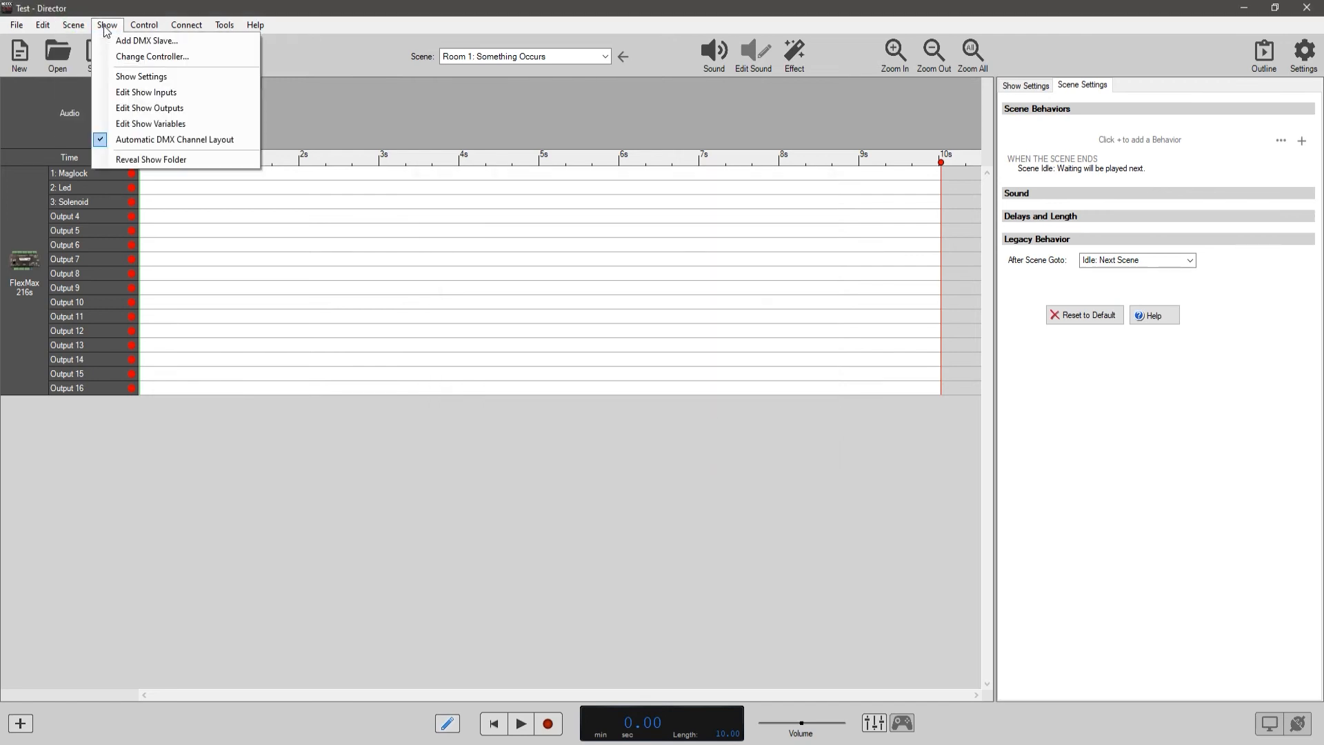
pyautogui.click(147, 93)
pyautogui.click(520, 341)
pyautogui.write('Chair')
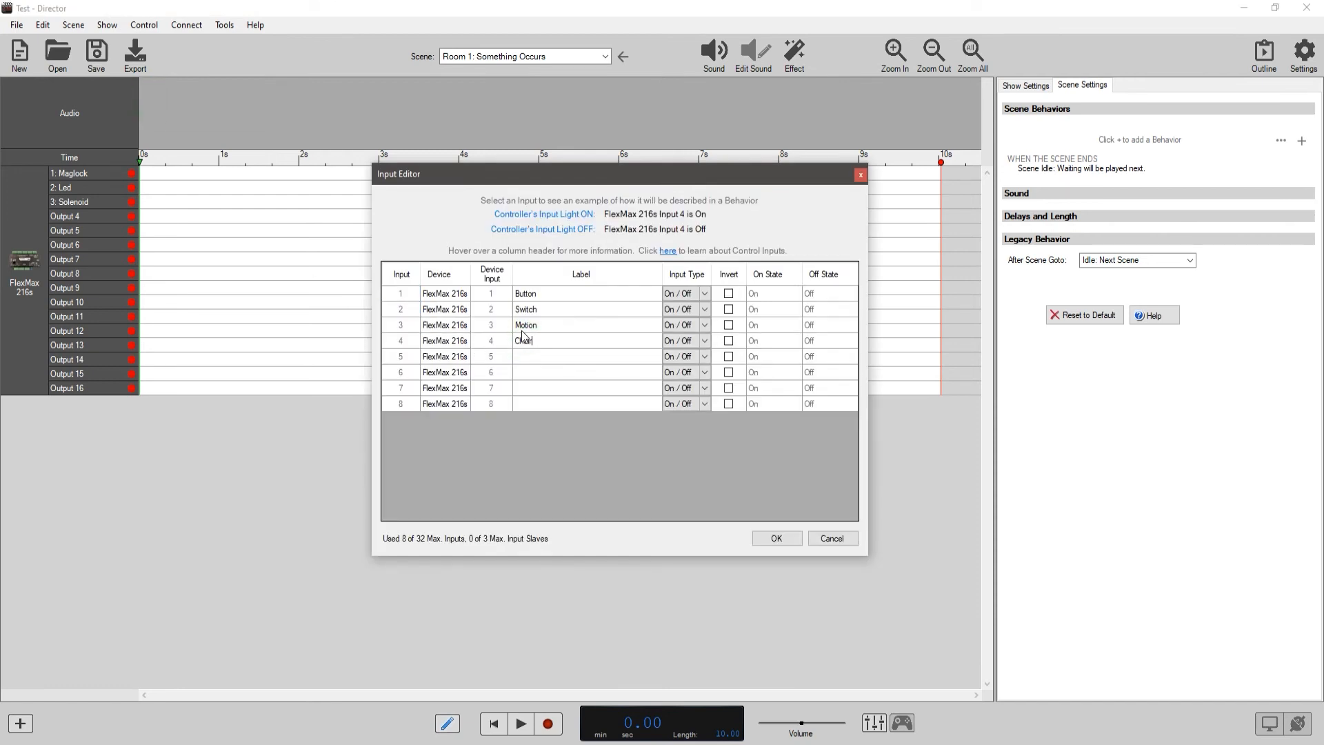
pyautogui.click(777, 538)
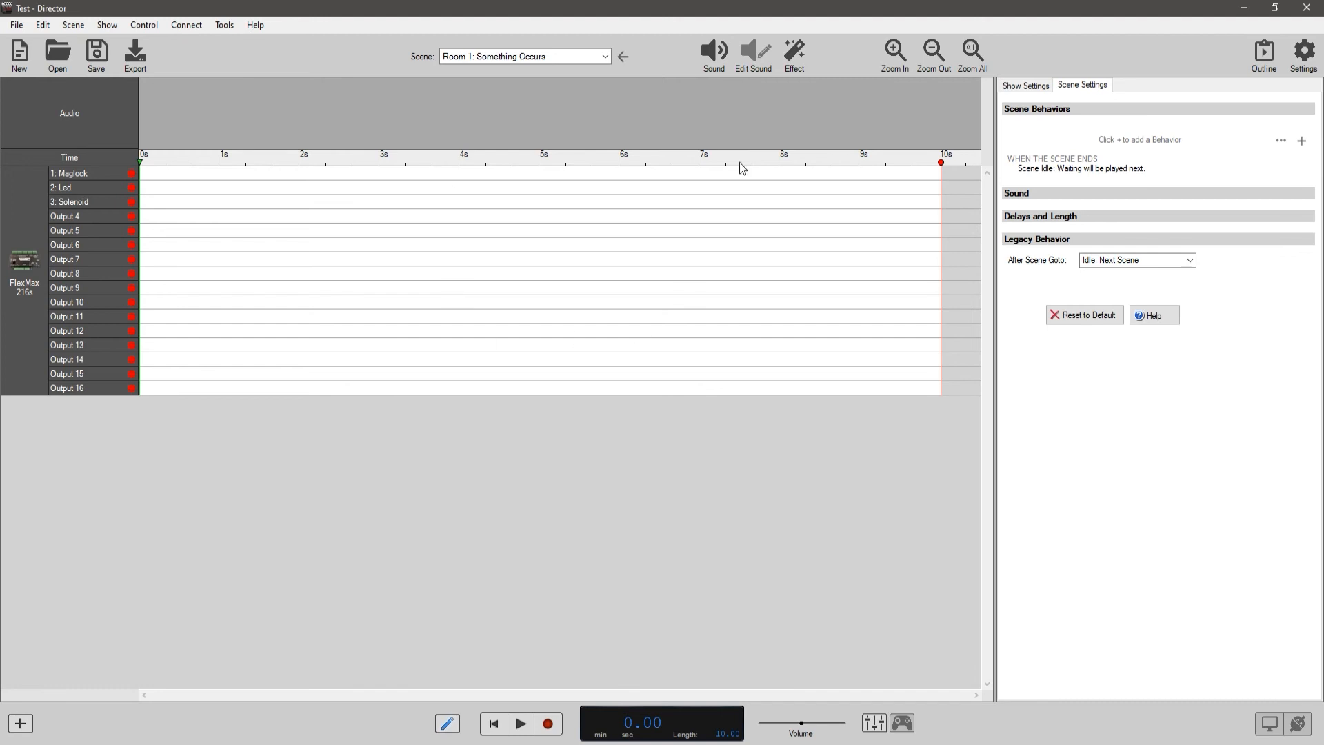
# Start a scene behavior with an Input State condition that FlexMax 216s - 4: Chair turns on and a Modify Variable action setting Chair to True.
pyautogui.click(1302, 141)
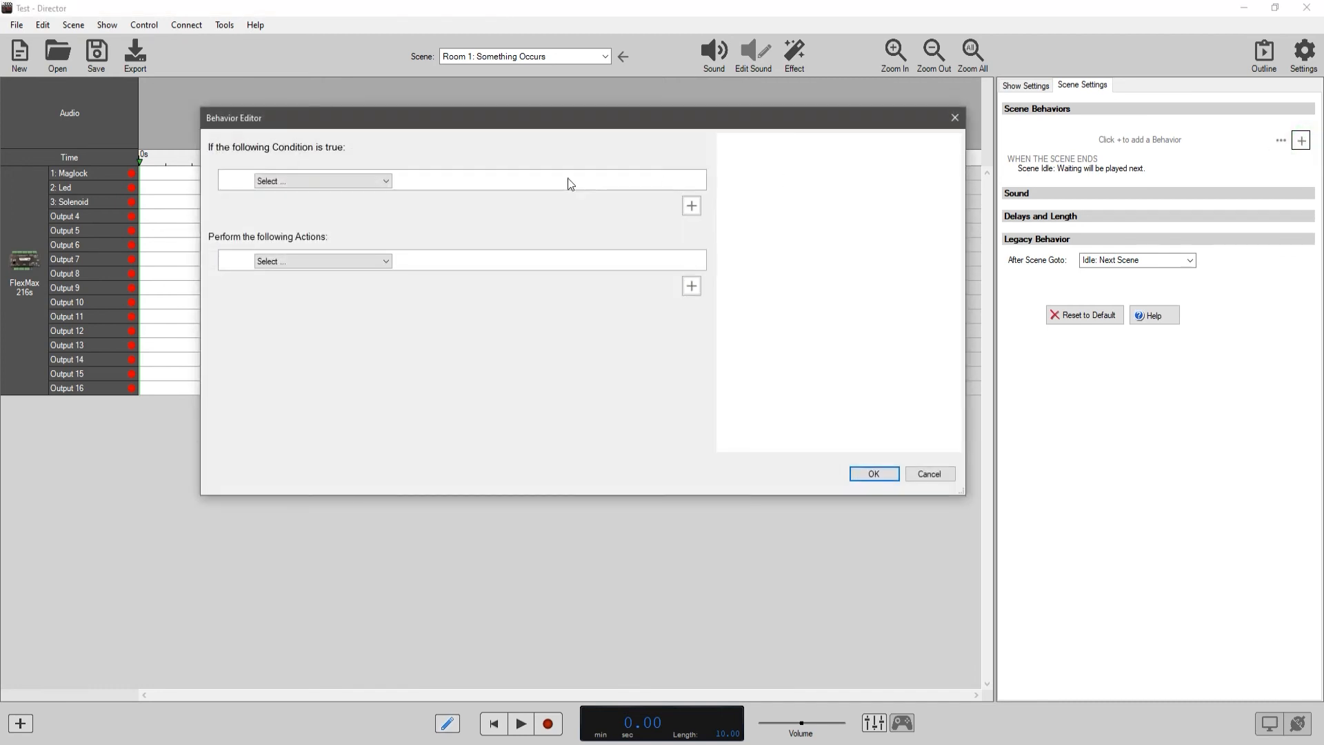
pyautogui.click(386, 184)
pyautogui.click(339, 204)
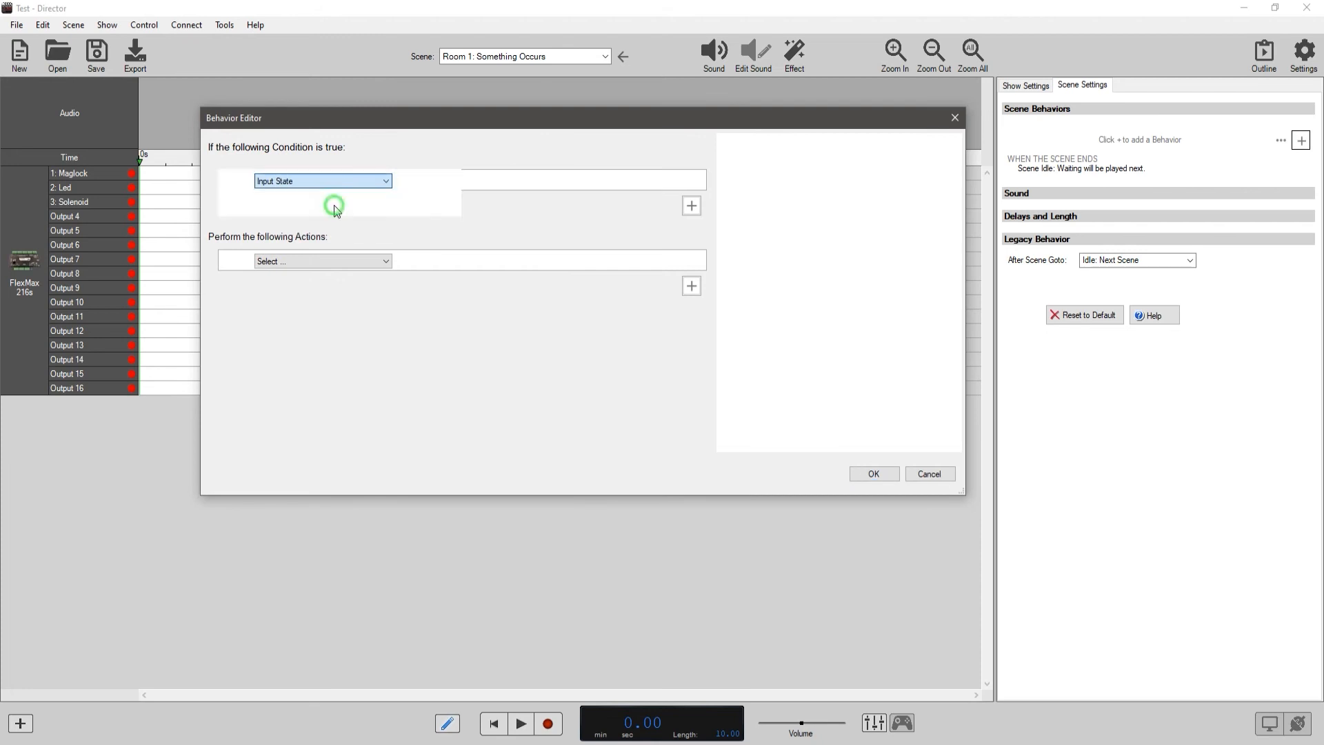
pyautogui.click(532, 181)
pyautogui.click(541, 220)
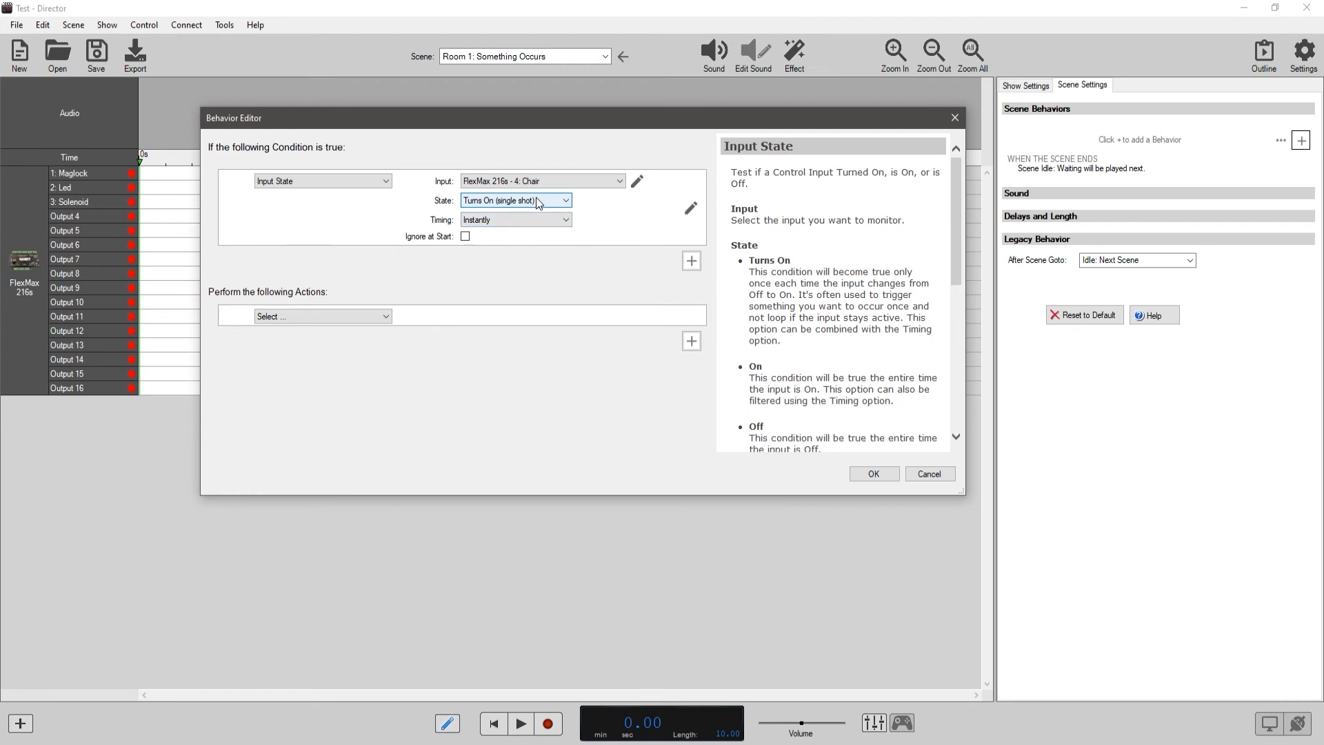
pyautogui.click(357, 317)
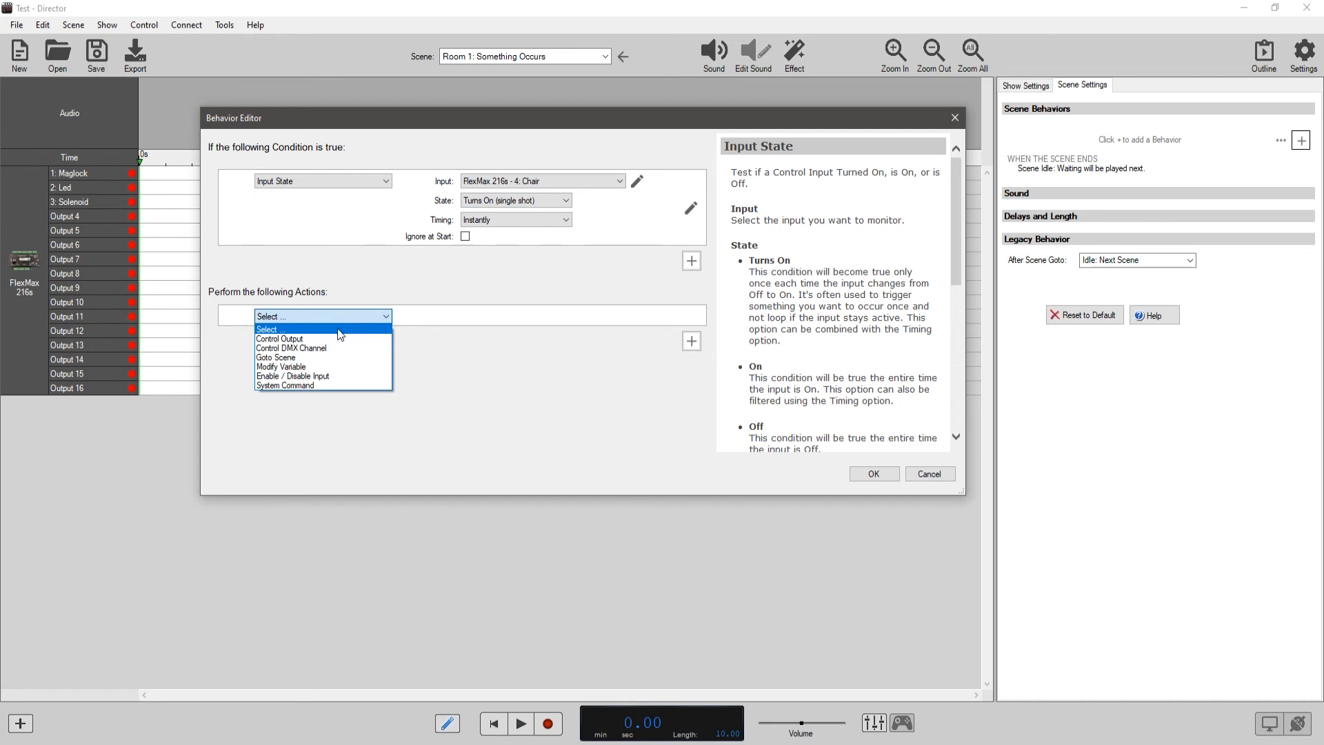
pyautogui.click(311, 369)
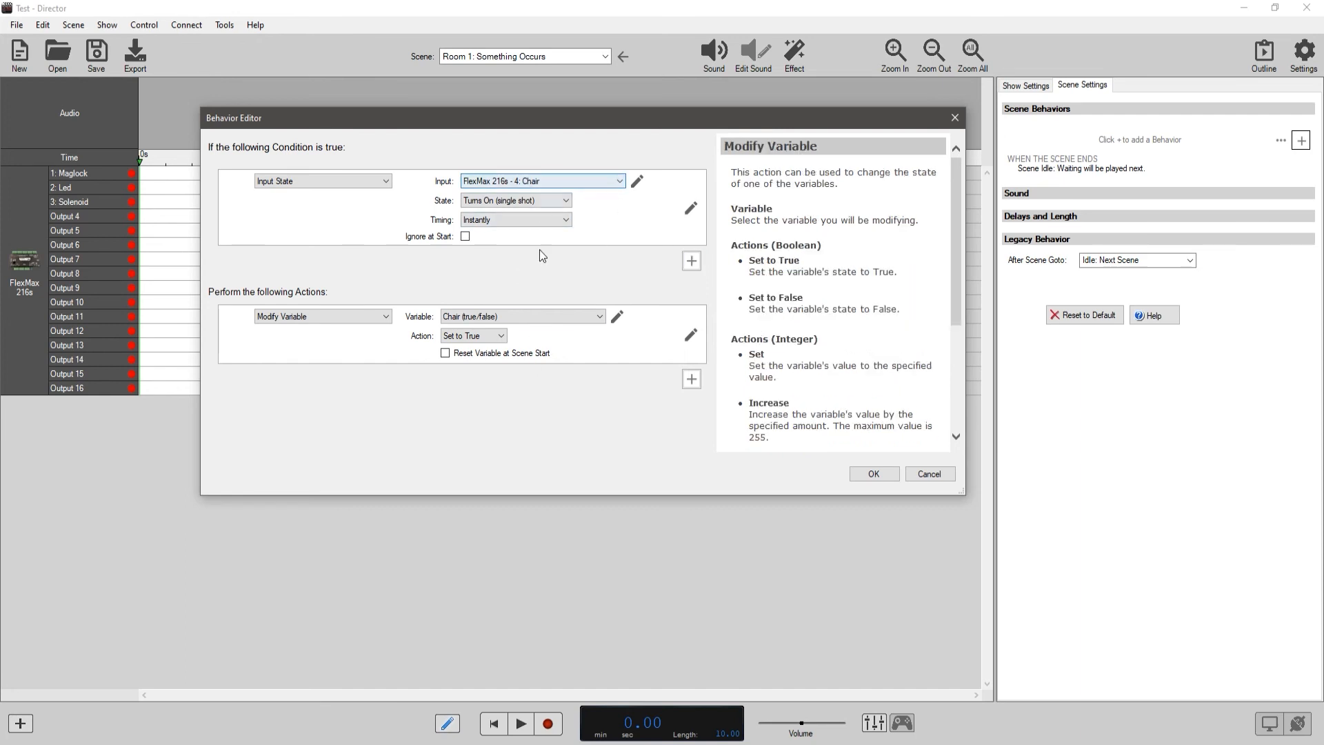
# Add a second Input State condition requiring FlexMax 216s - 2: Switch to be Off (can repeat).
pyautogui.click(692, 262)
pyautogui.click(382, 211)
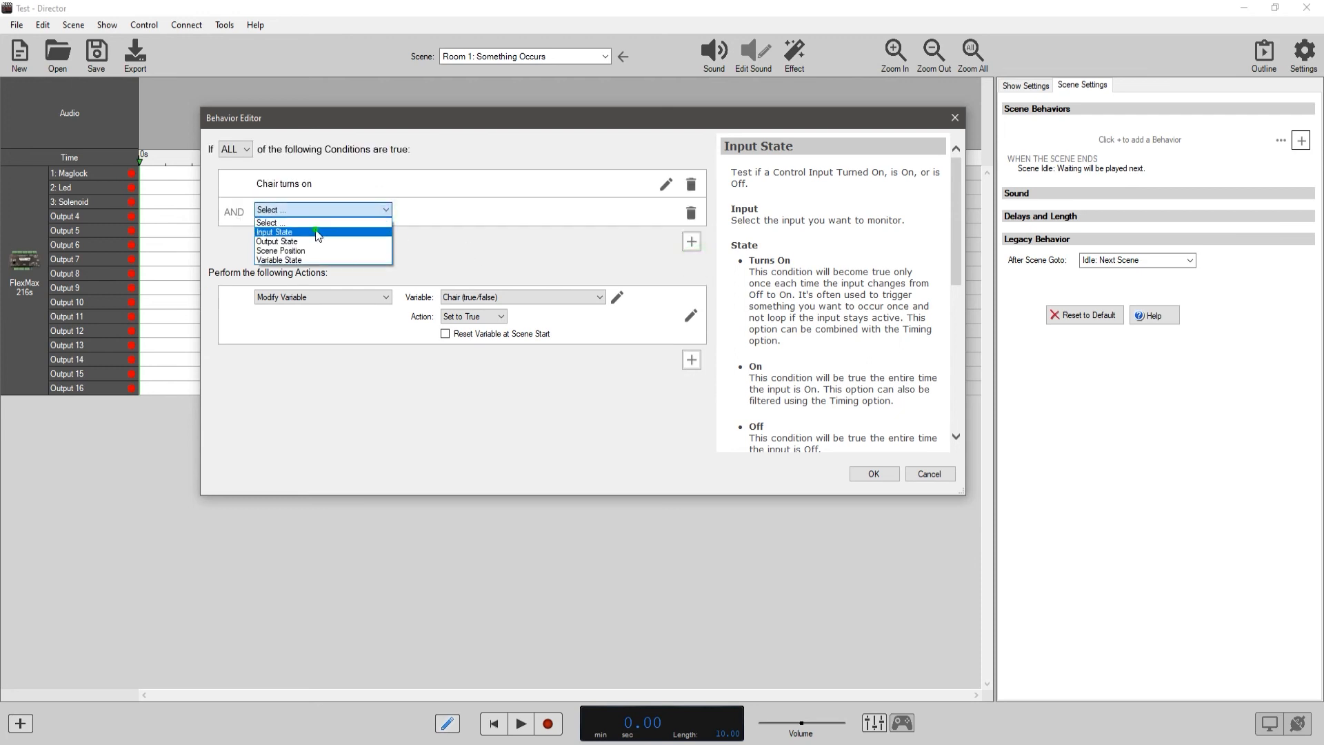
pyautogui.click(283, 227)
pyautogui.click(540, 209)
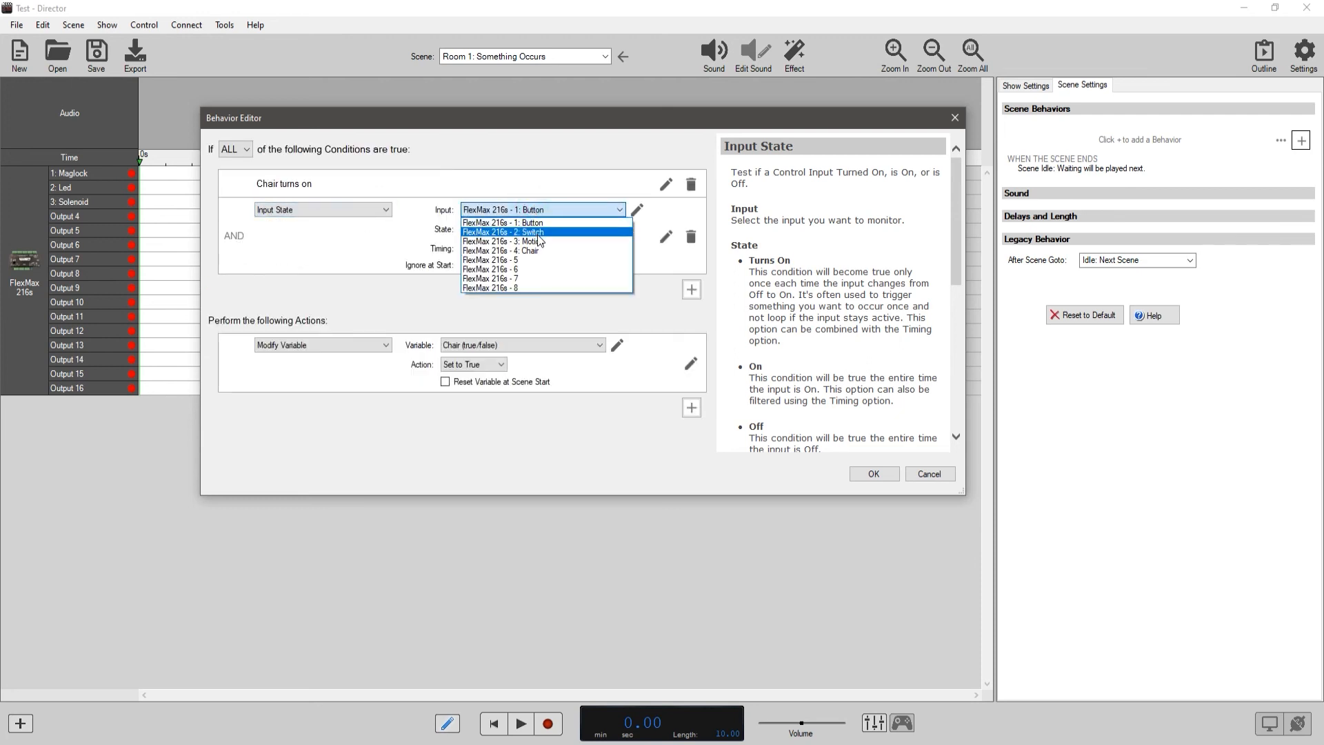
pyautogui.click(537, 231)
pyautogui.click(536, 230)
pyautogui.click(519, 265)
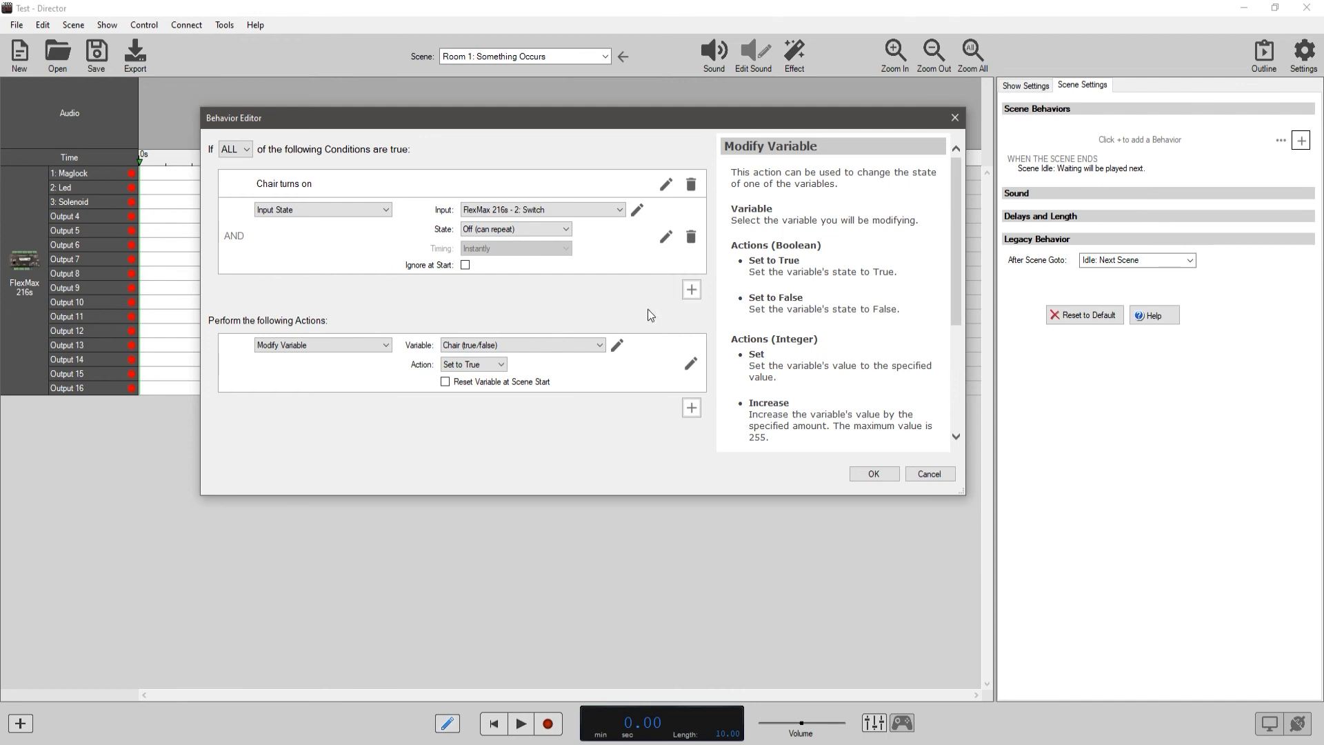
# Point the Modify Variable action at Switch and add a Control Output action turning on FlexMax 216s - 2: Led, saving the behavior.
pyautogui.click(485, 347)
pyautogui.click(481, 377)
pyautogui.click(692, 408)
pyautogui.click(385, 373)
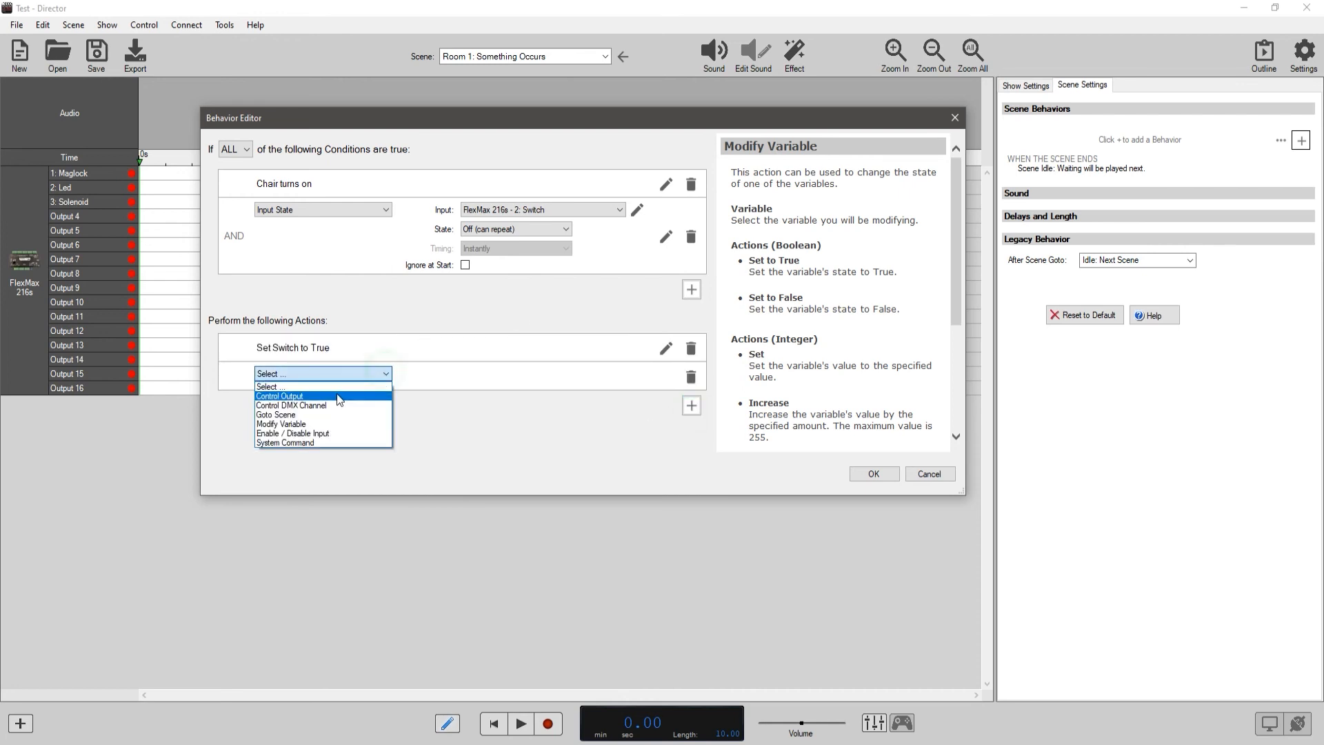
pyautogui.click(339, 397)
pyautogui.click(518, 375)
pyautogui.click(518, 398)
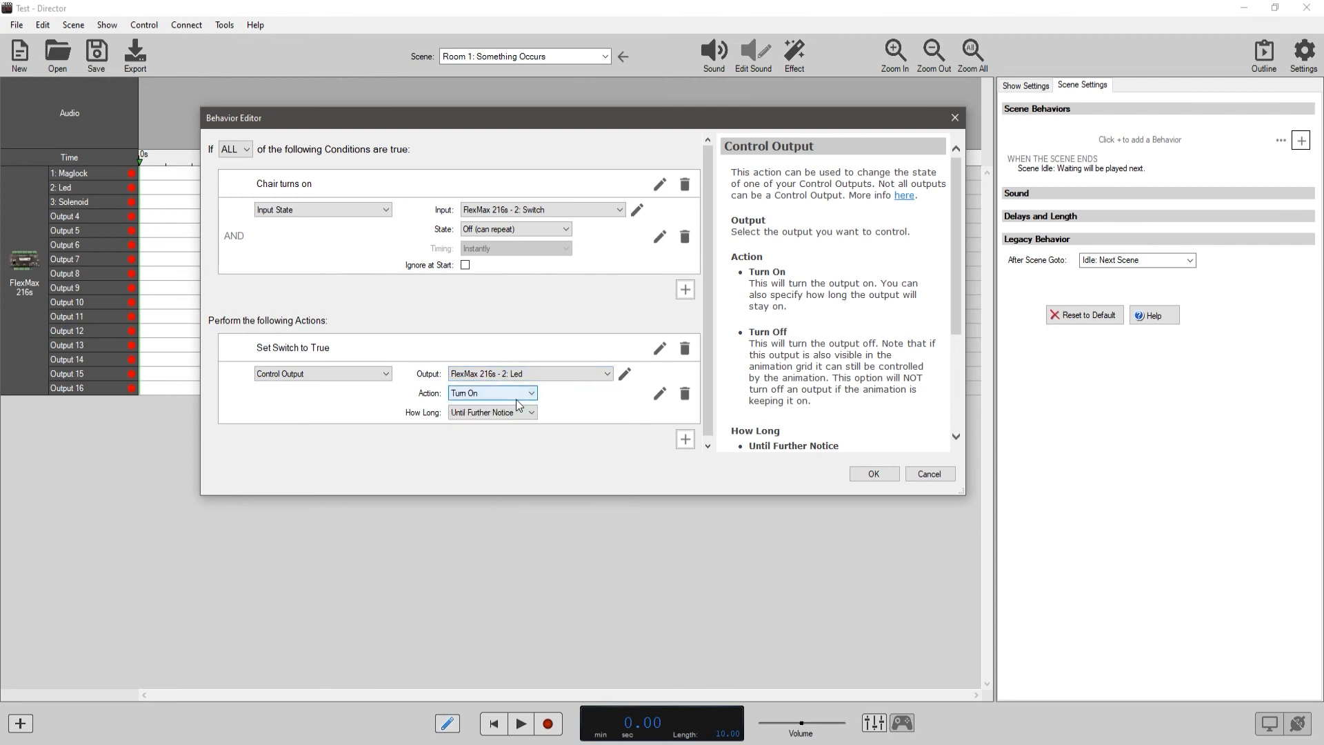
pyautogui.click(874, 475)
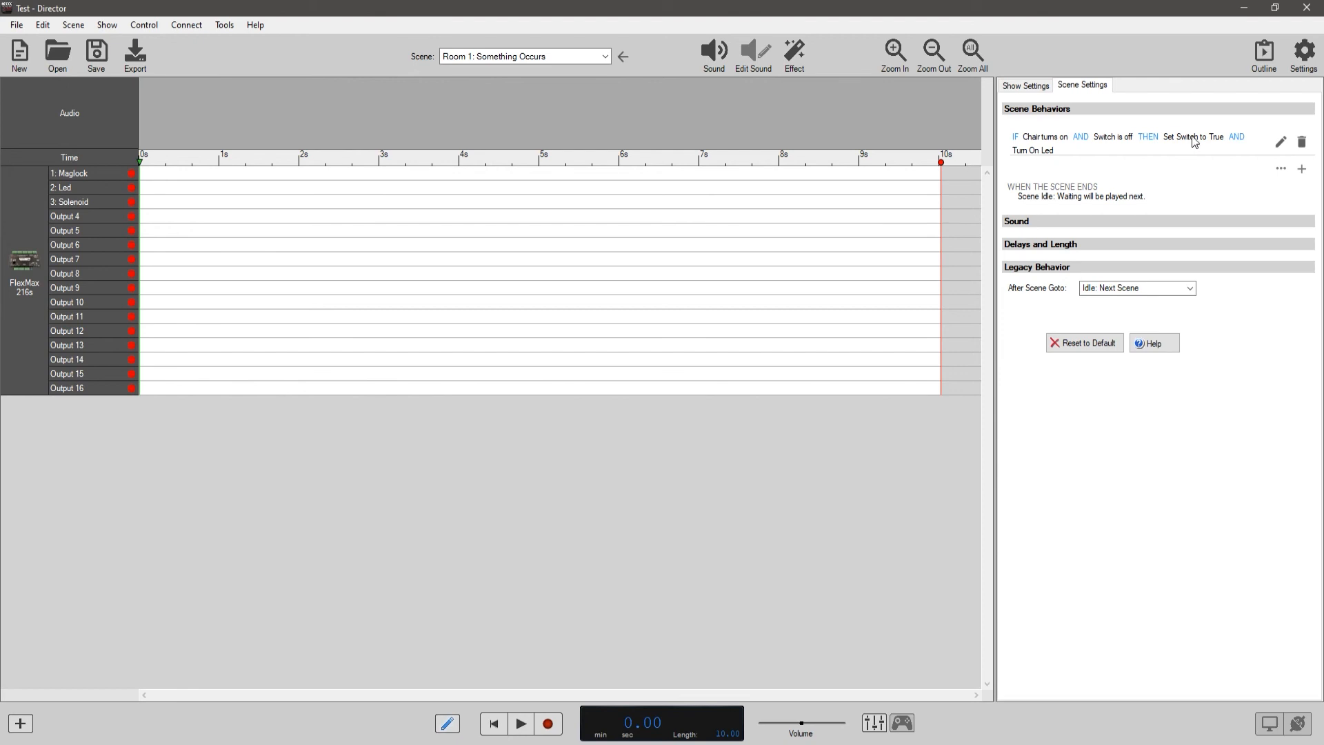
pyautogui.moveTo(1046, 153)
pyautogui.click(1302, 169)
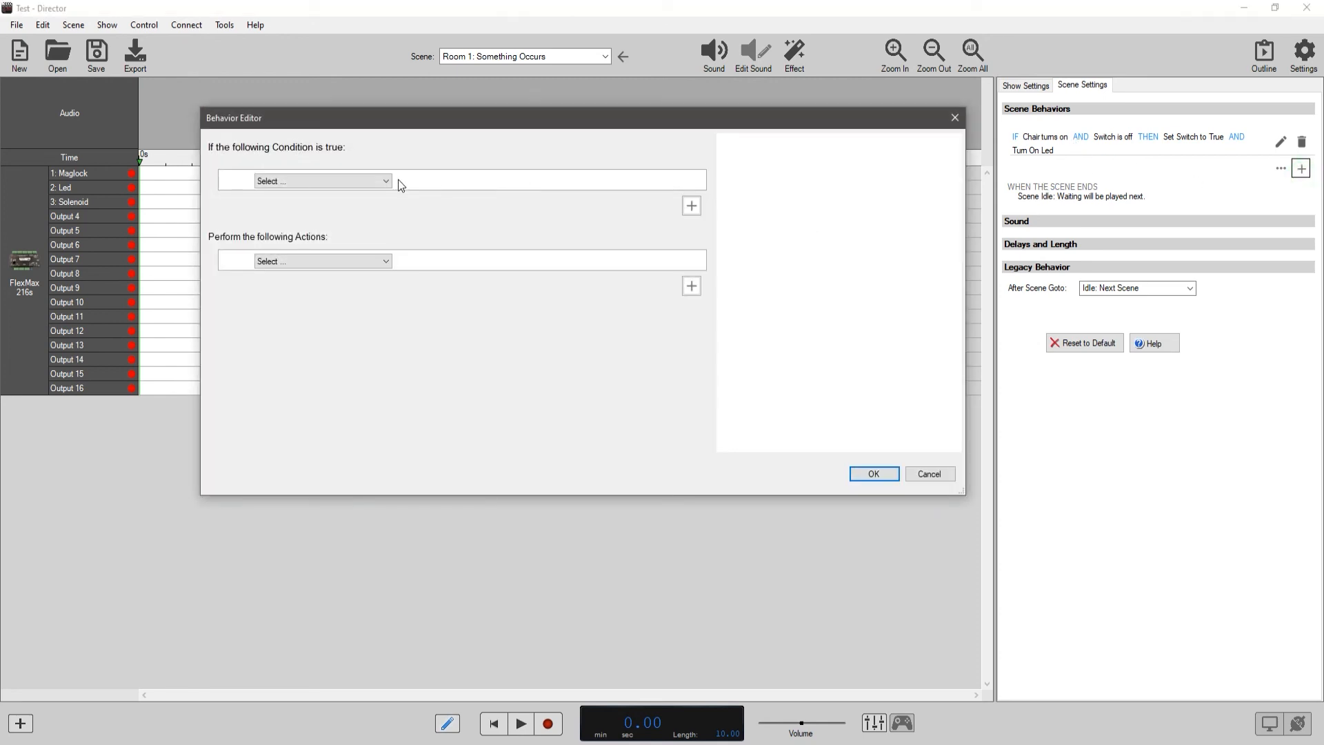
pyautogui.click(940, 474)
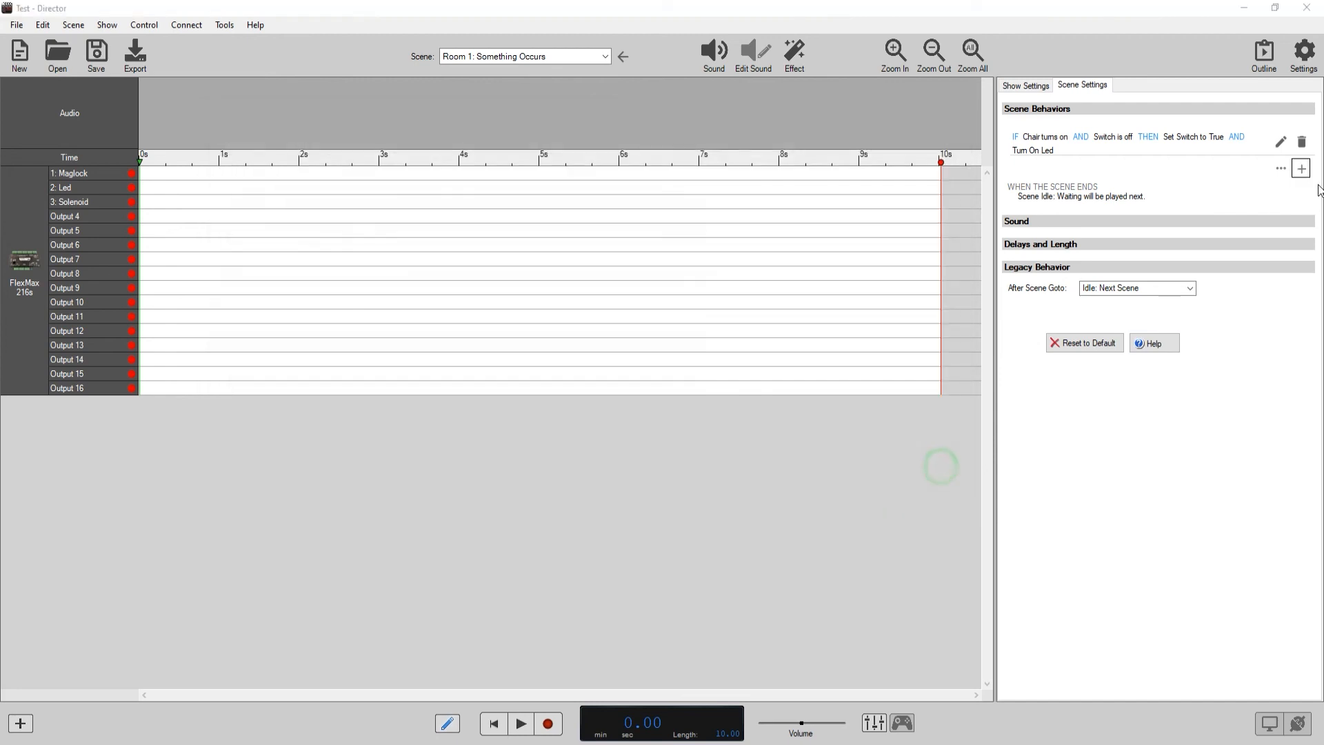
# Copy the Room 1 scene behavior and paste it as a second behavior in the same scene.
pyautogui.click(1281, 168)
pyautogui.click(1267, 188)
pyautogui.click(1302, 140)
pyautogui.click(1294, 166)
pyautogui.click(1282, 169)
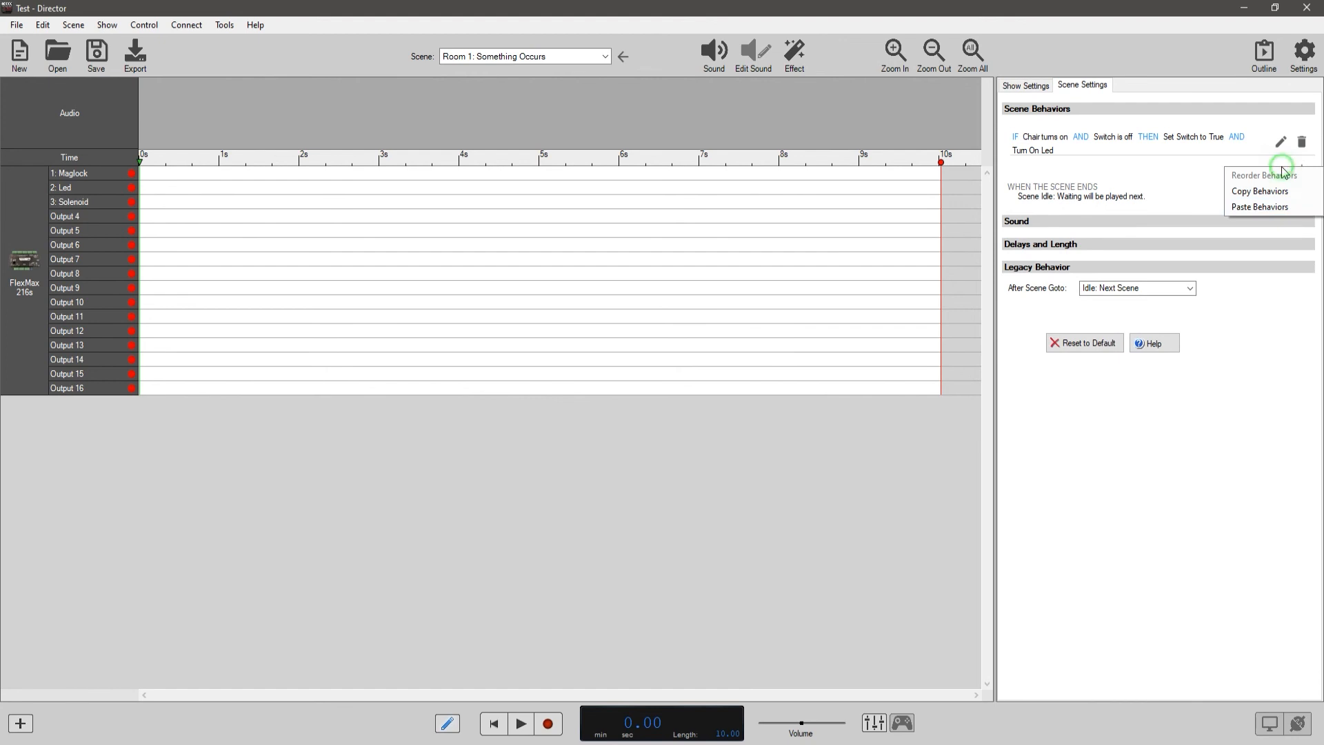
pyautogui.click(1265, 206)
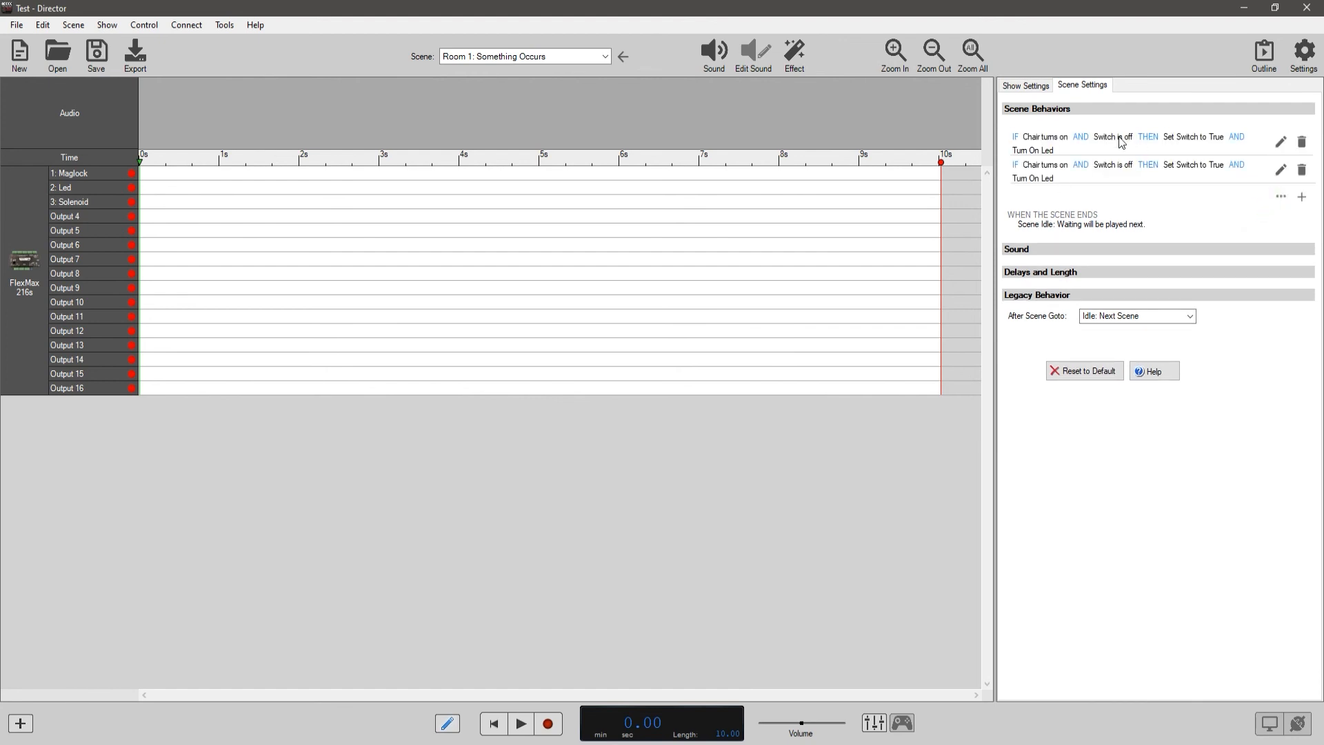
# Edit the pasted behavior so its Chair input condition uses the state Off (can repeat).
pyautogui.click(1280, 169)
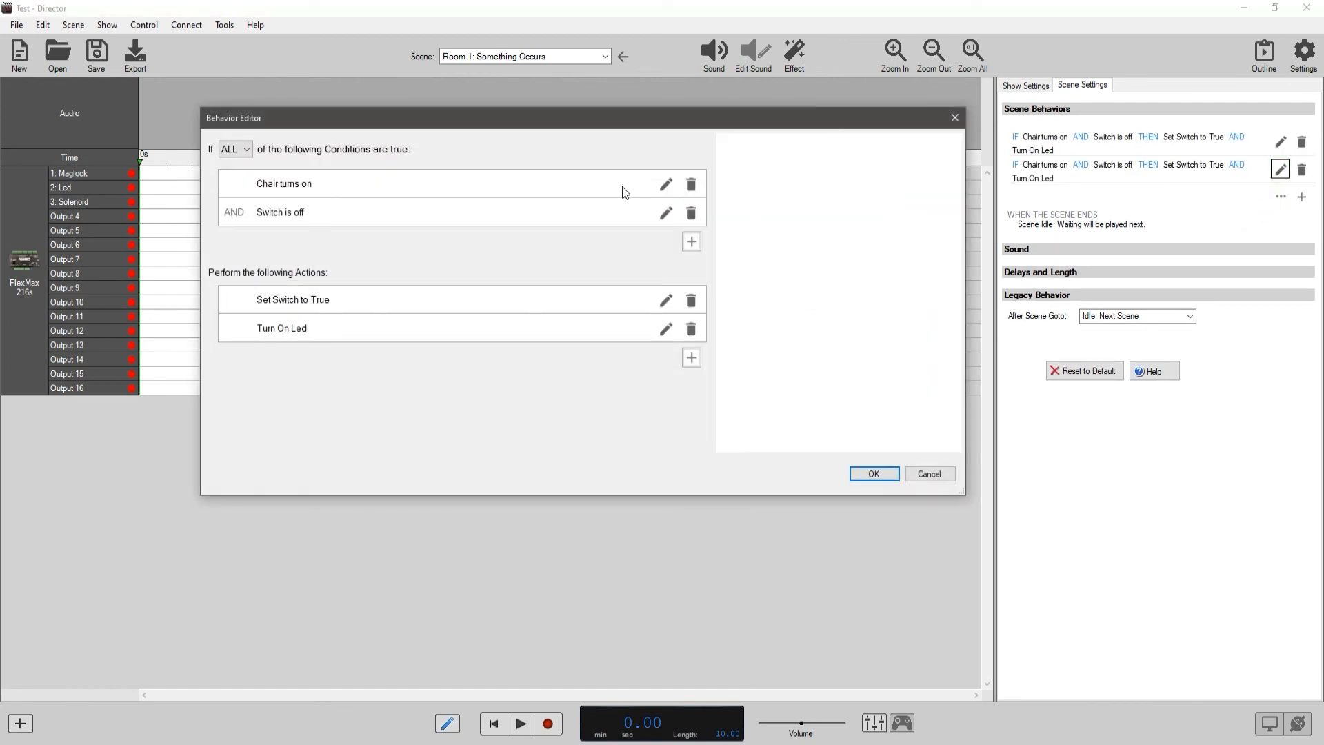
pyautogui.click(666, 184)
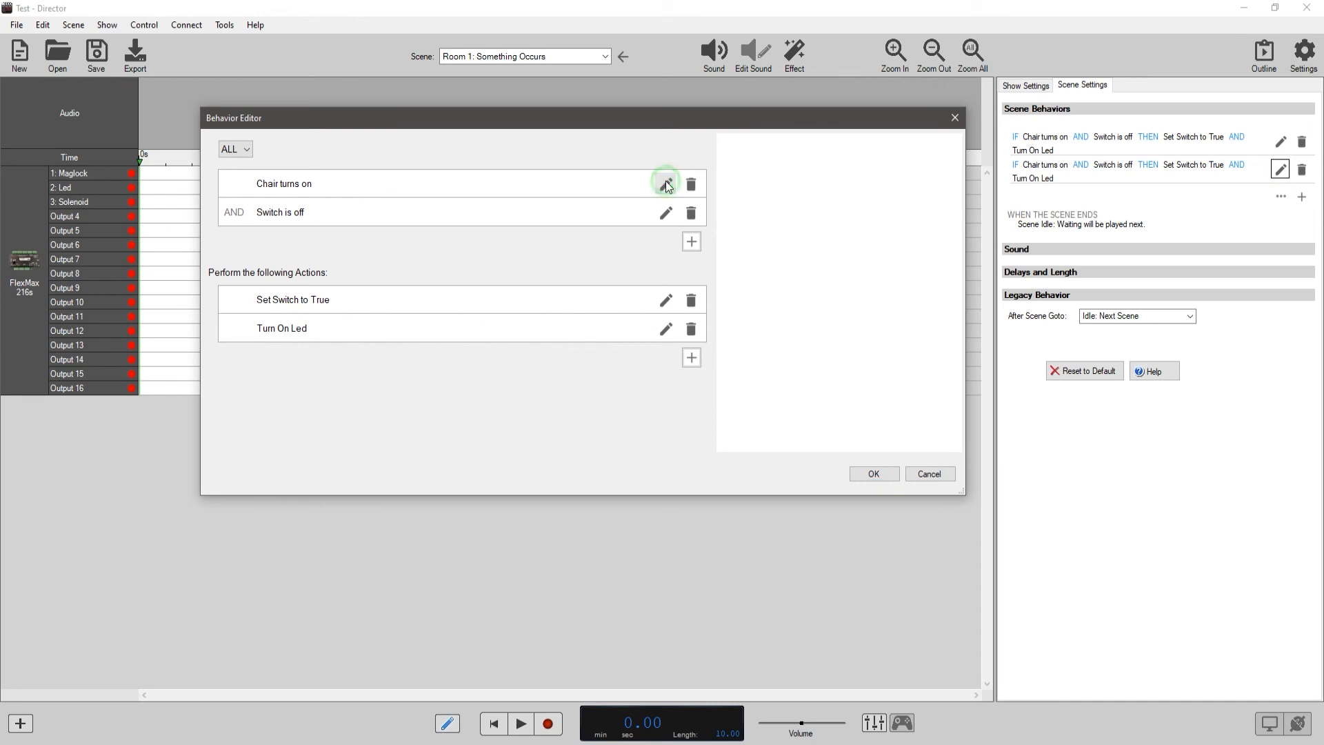
pyautogui.click(528, 202)
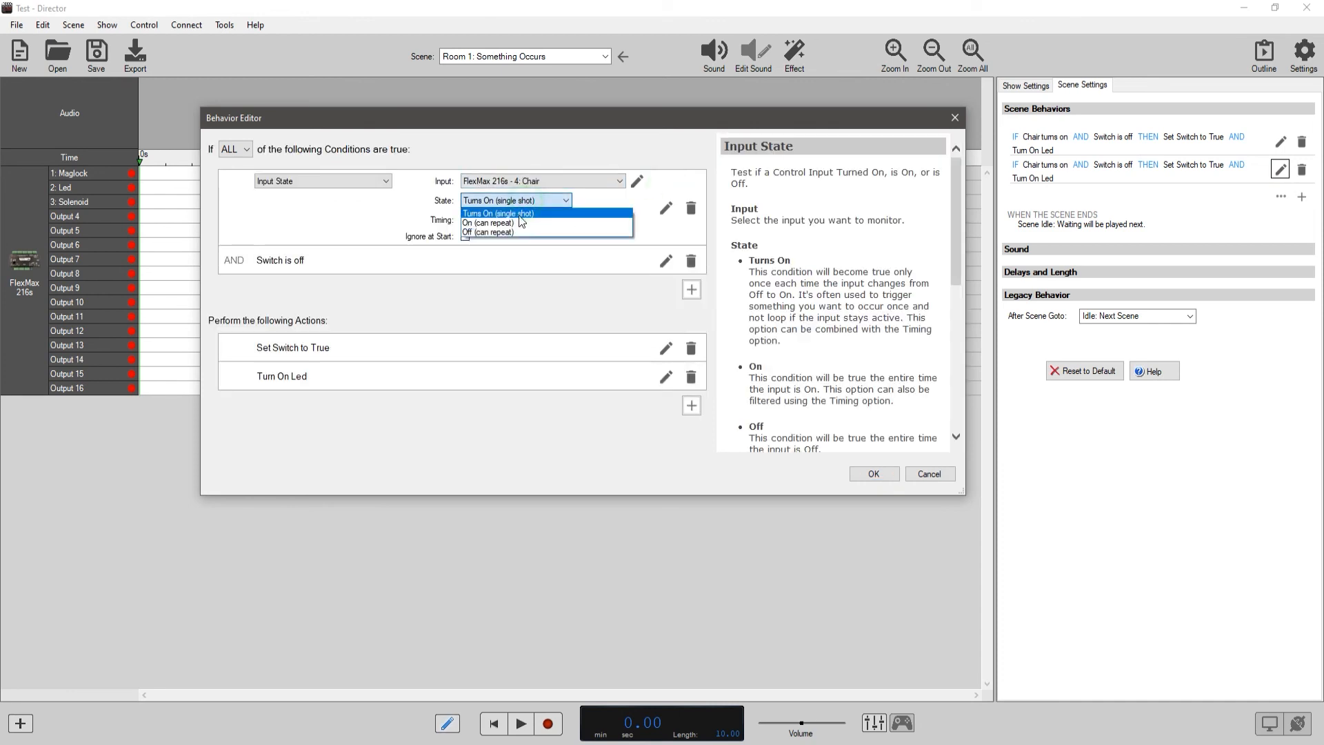
pyautogui.click(516, 233)
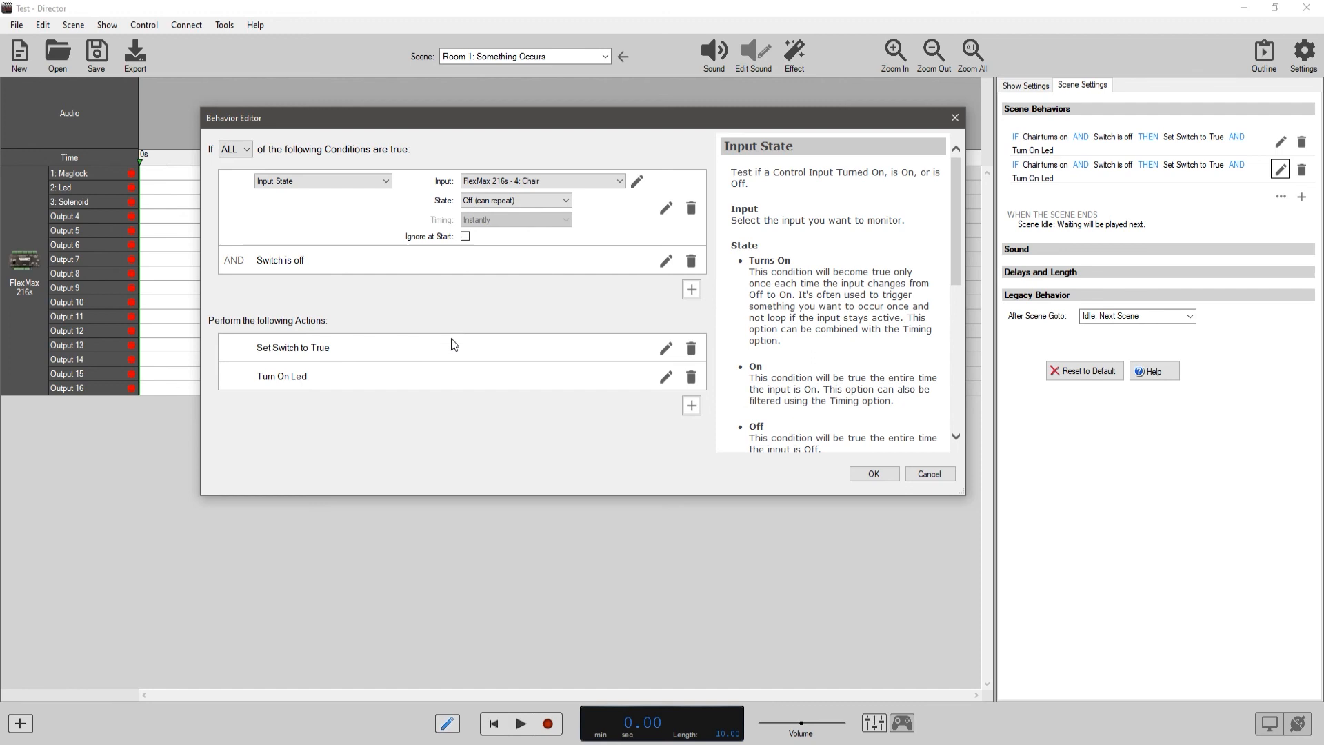
# Change the pasted behavior's Led output action to Turn Off.
pyautogui.click(665, 378)
pyautogui.click(512, 392)
pyautogui.click(510, 408)
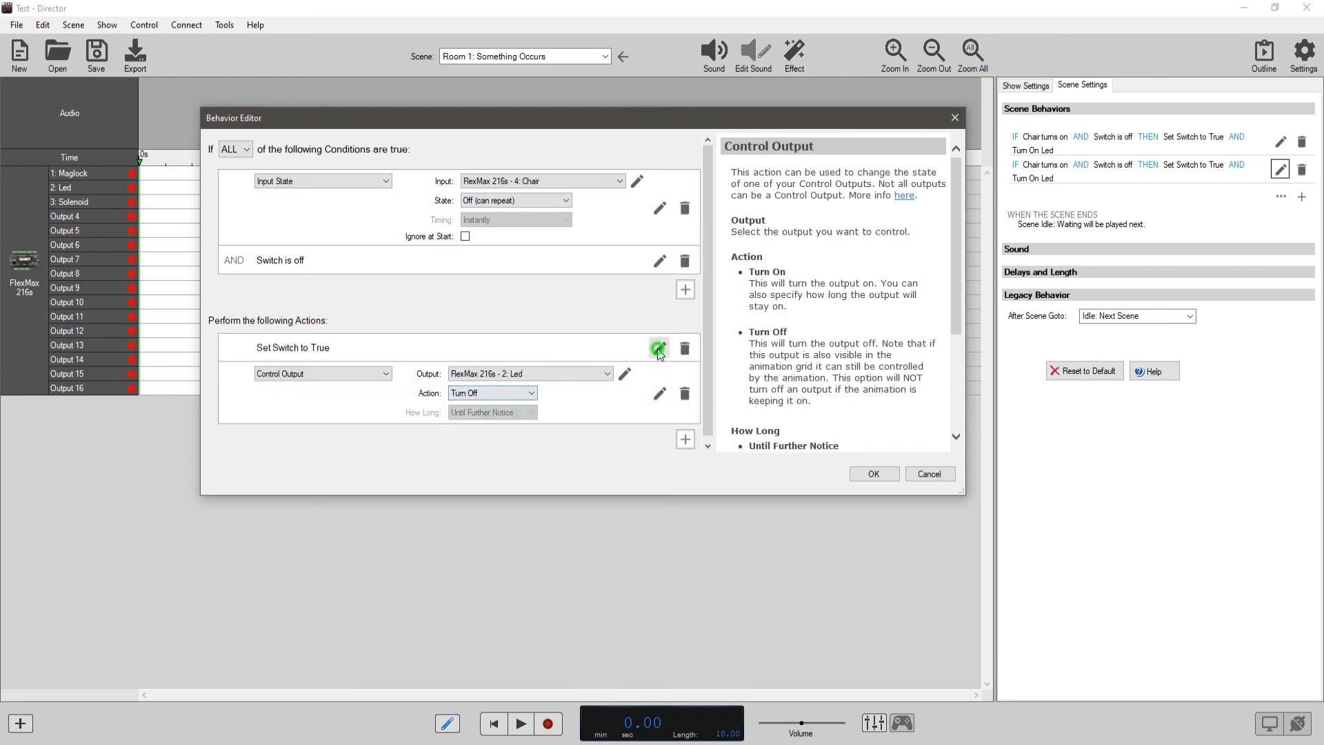
# Change the second behavior's Switch variable action to Set to False and save the behavior.
pyautogui.click(658, 349)
pyautogui.click(503, 366)
pyautogui.click(476, 385)
pyautogui.click(867, 475)
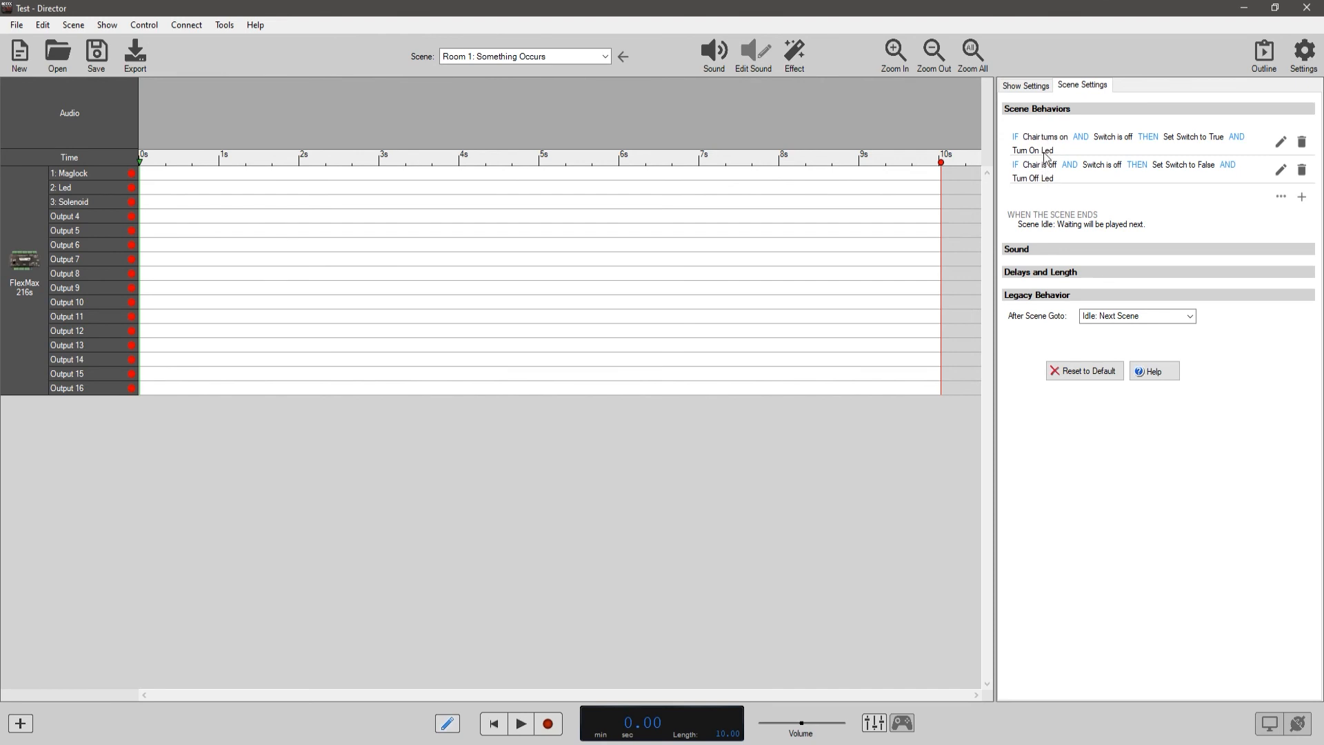
# Paste the copied behavior as a third scene behavior and set its Switch input condition to On (can repeat).
pyautogui.click(1281, 197)
pyautogui.click(1261, 235)
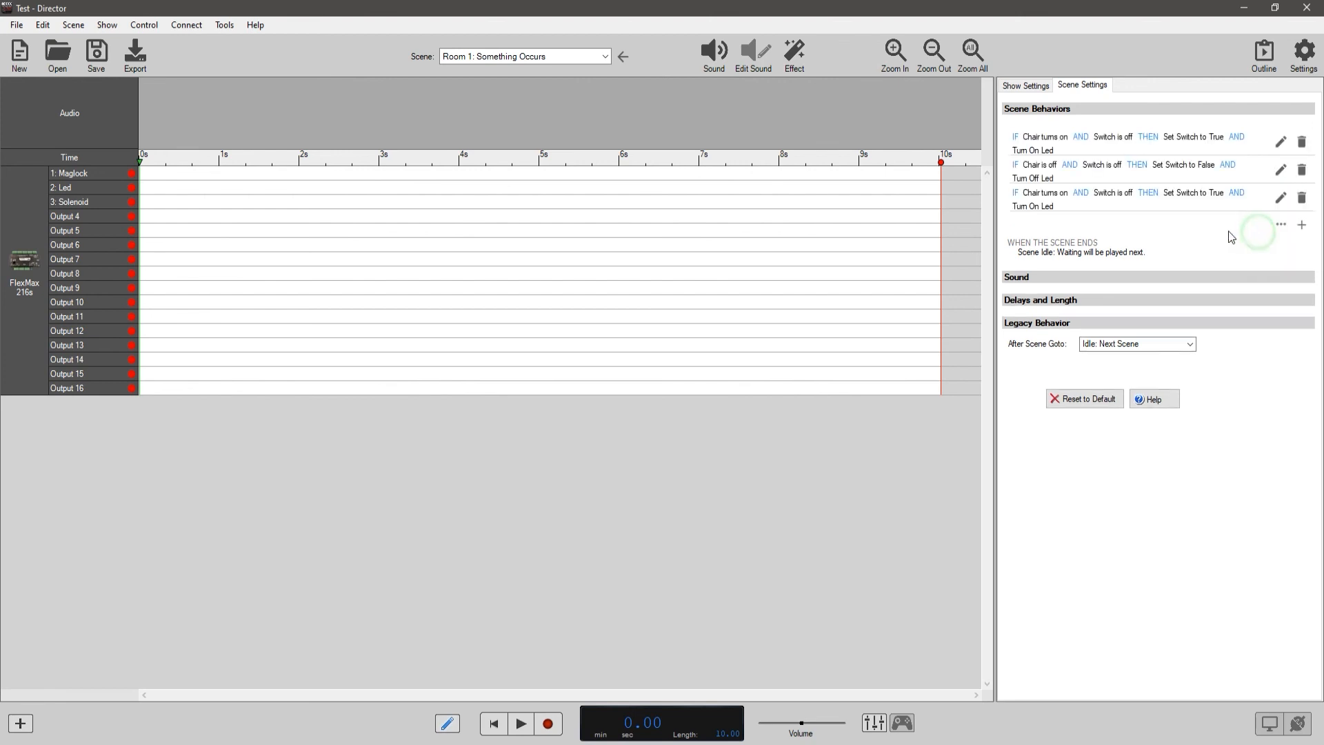
pyautogui.click(1281, 198)
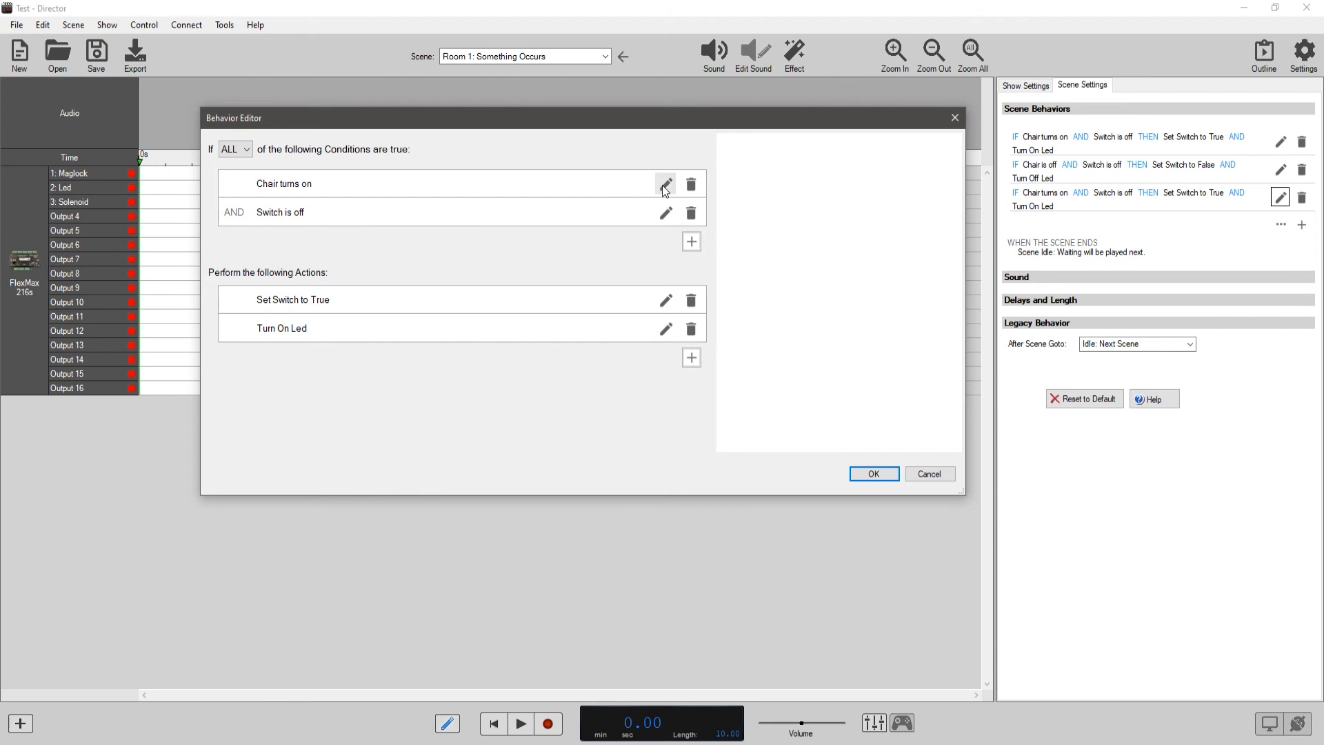
pyautogui.click(665, 213)
pyautogui.click(562, 228)
pyautogui.click(511, 244)
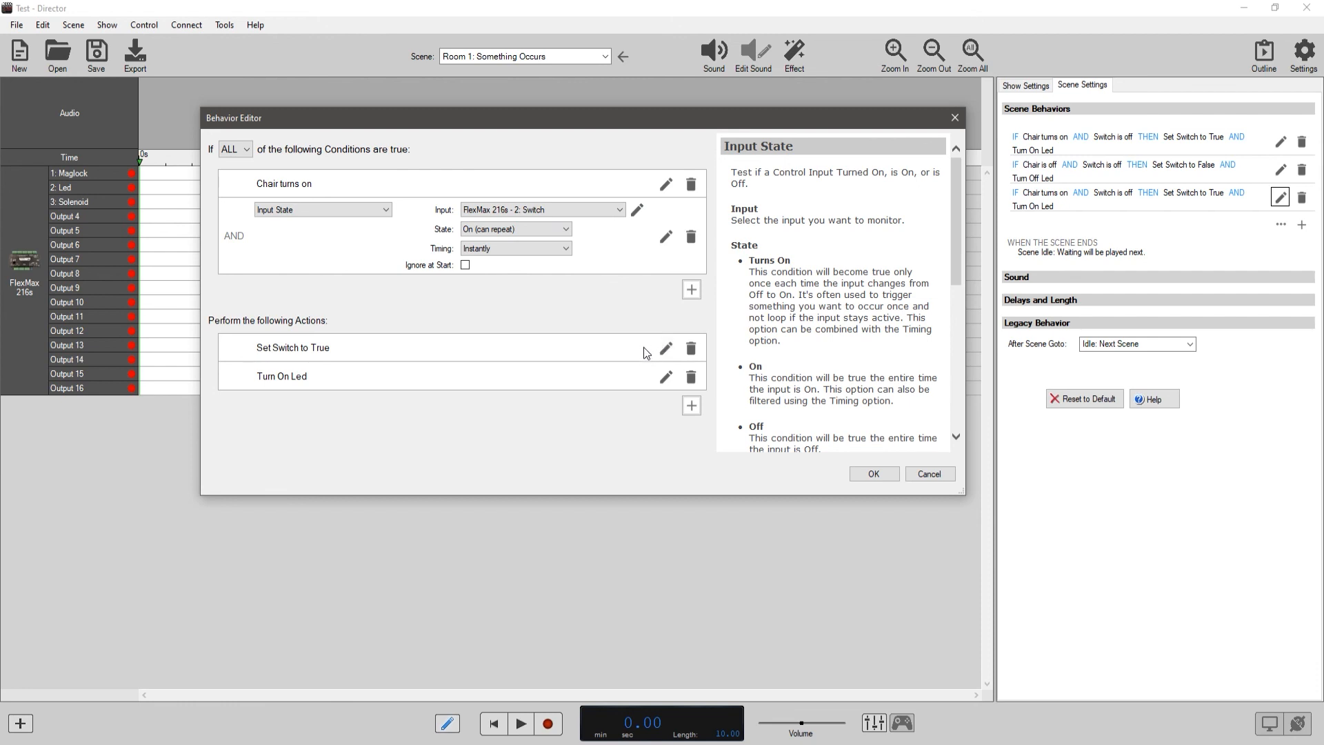
# Delete the Led action and change the remaining action to Goto Scene with the specific scene Group 8: Reset.
pyautogui.click(691, 376)
pyautogui.click(690, 303)
pyautogui.click(381, 297)
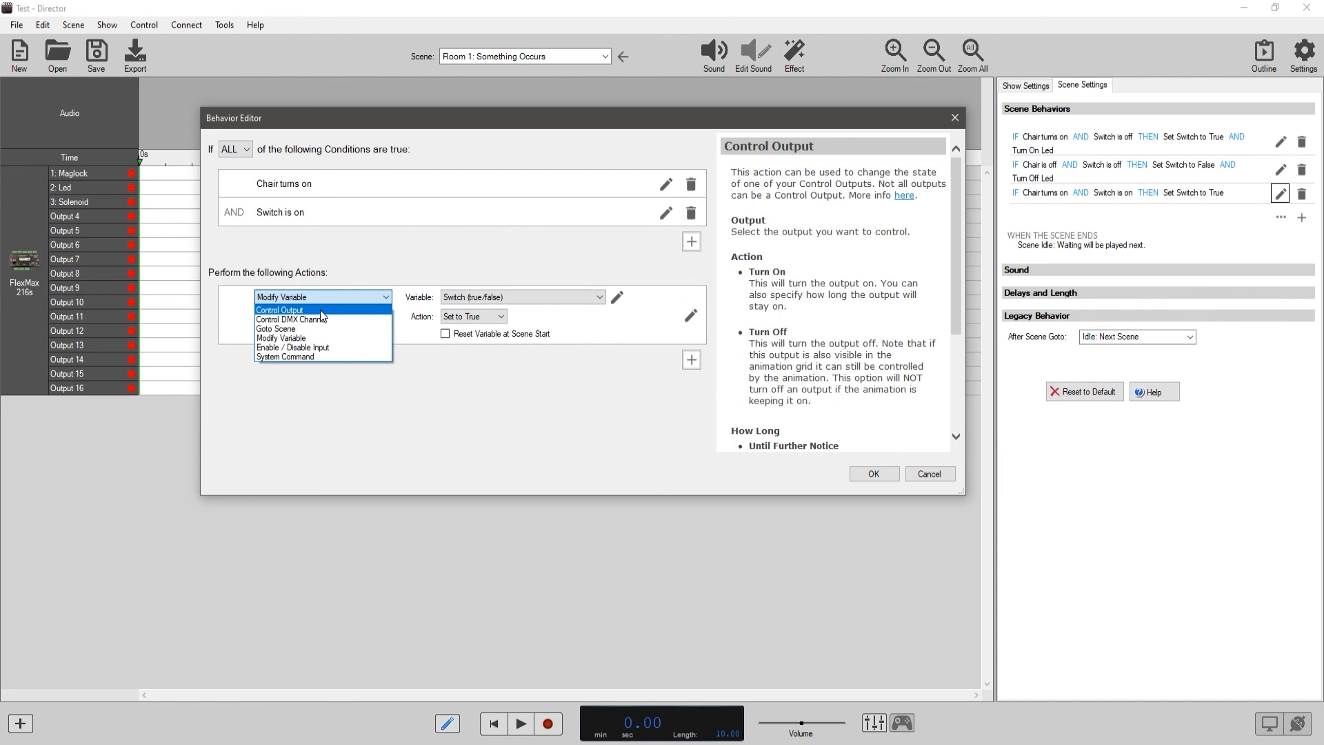
pyautogui.click(314, 329)
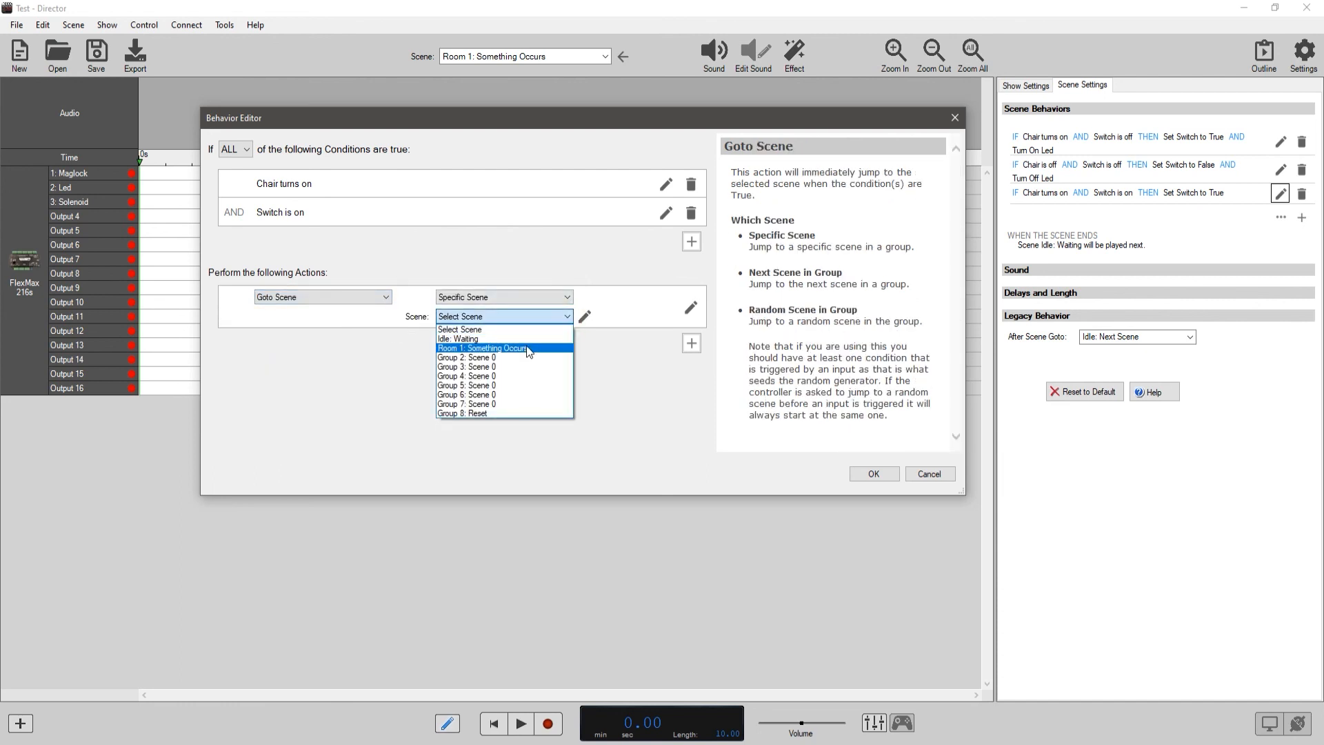
pyautogui.click(507, 413)
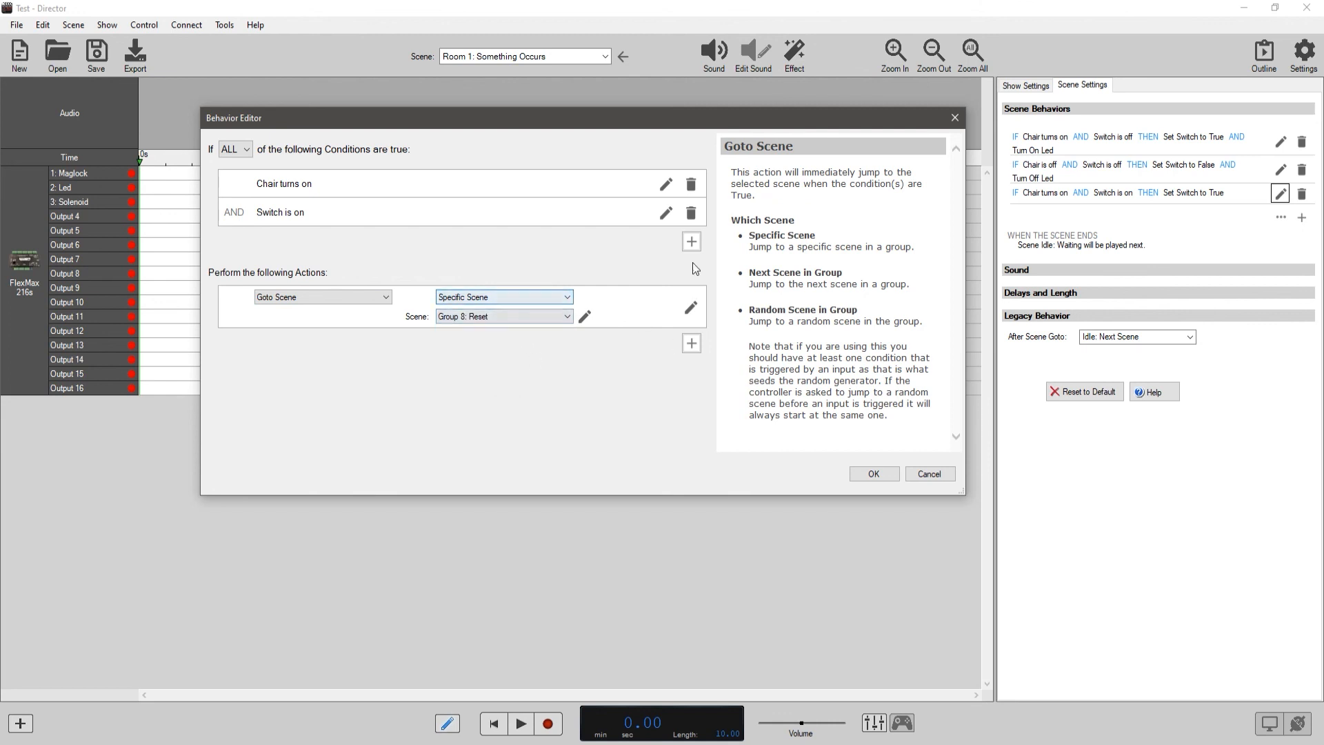
# Add a Variable State condition testing Switch (true/false) equal to True and save the third behavior.
pyautogui.click(692, 241)
pyautogui.click(388, 237)
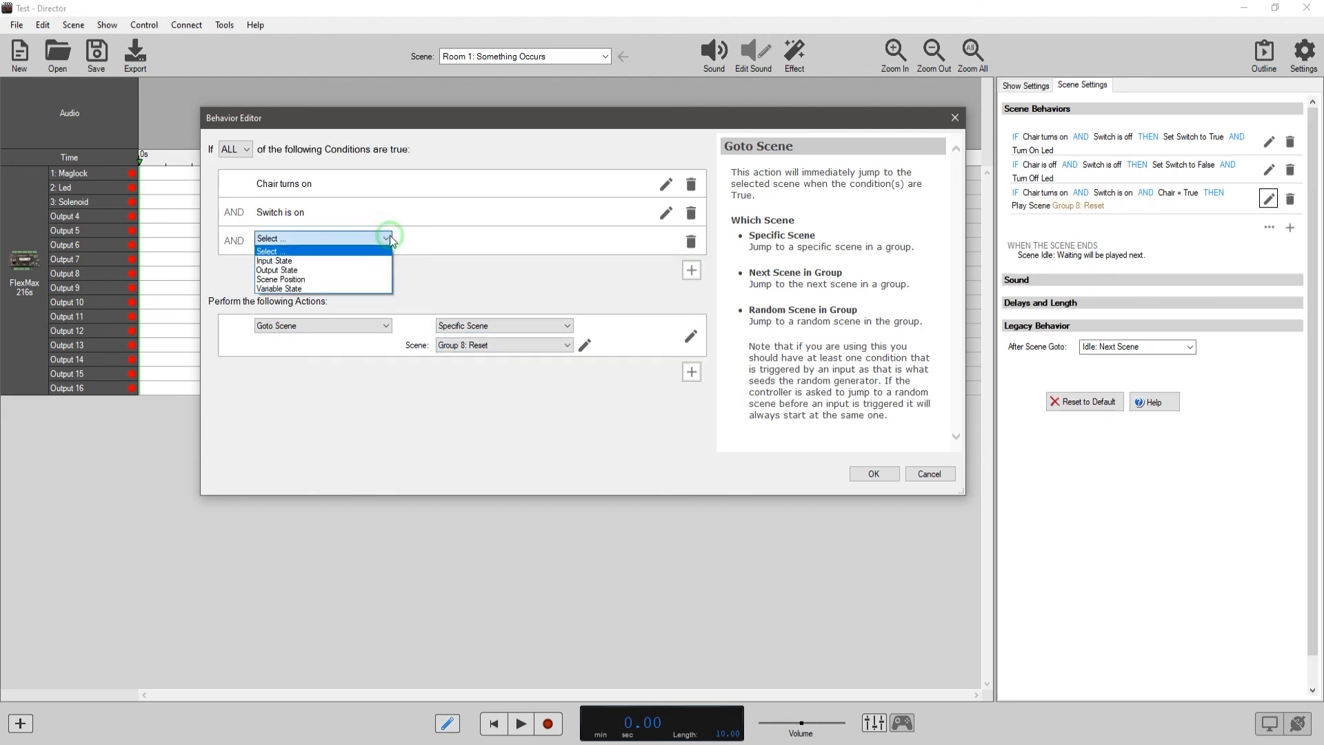
pyautogui.click(309, 289)
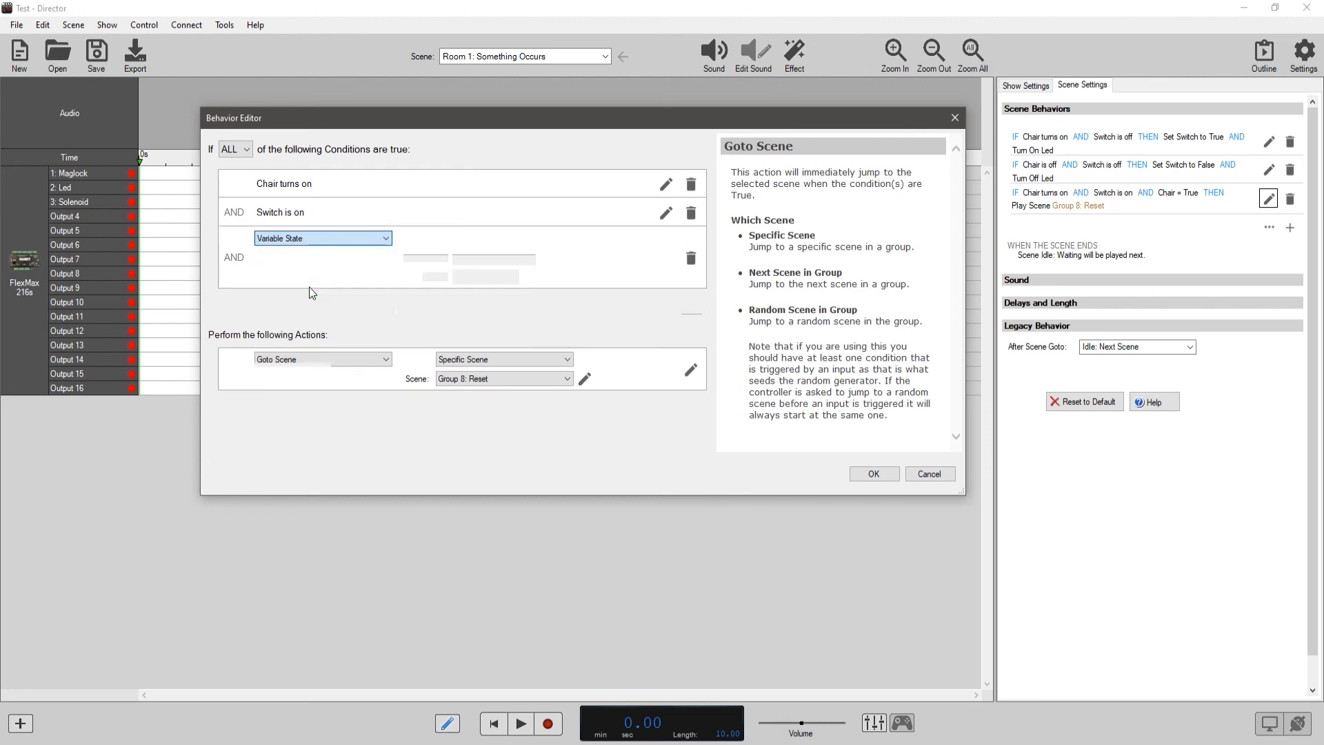
pyautogui.click(544, 237)
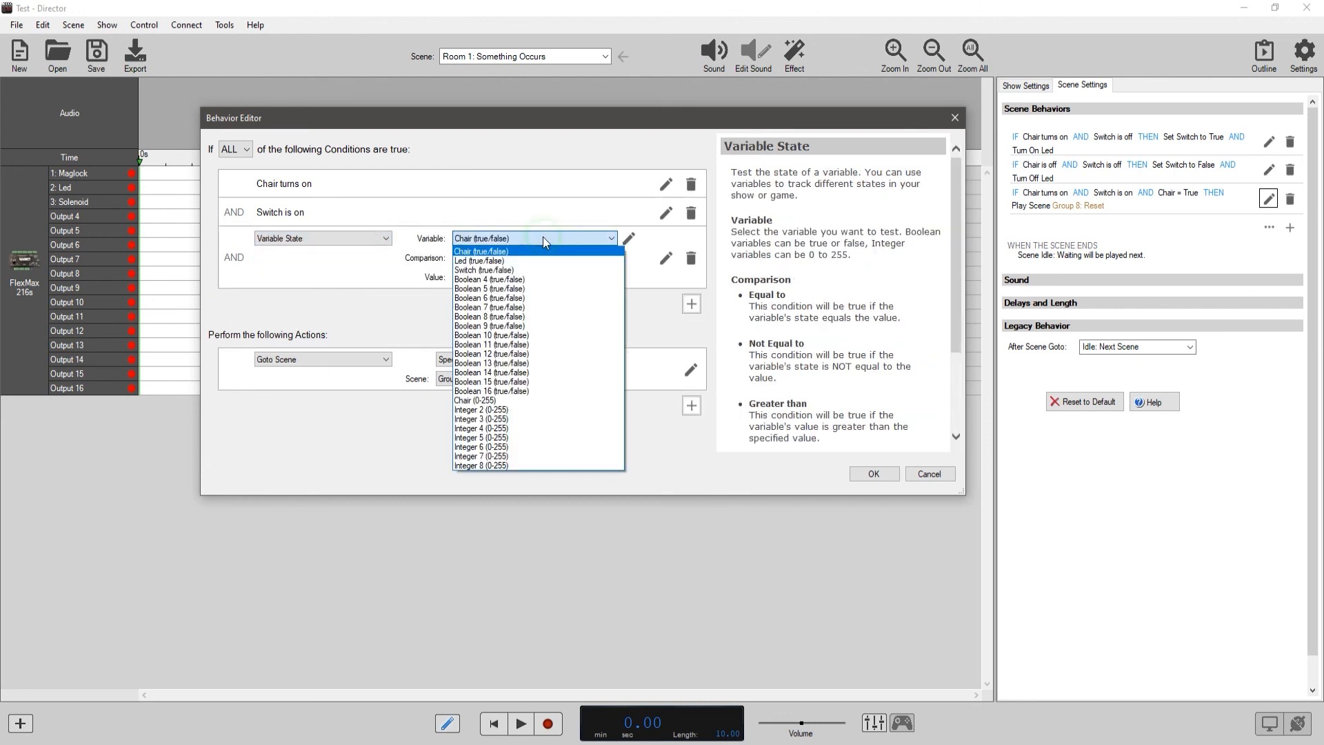
pyautogui.click(512, 267)
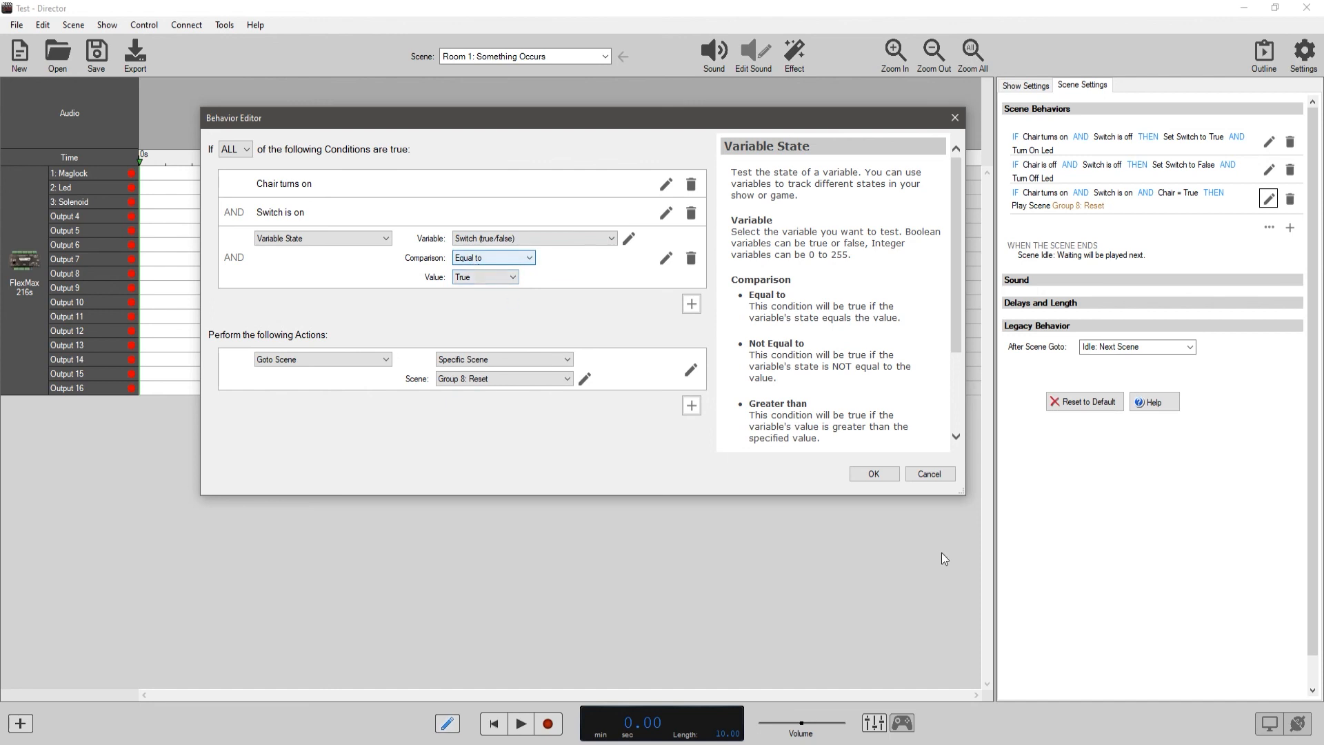
pyautogui.click(871, 476)
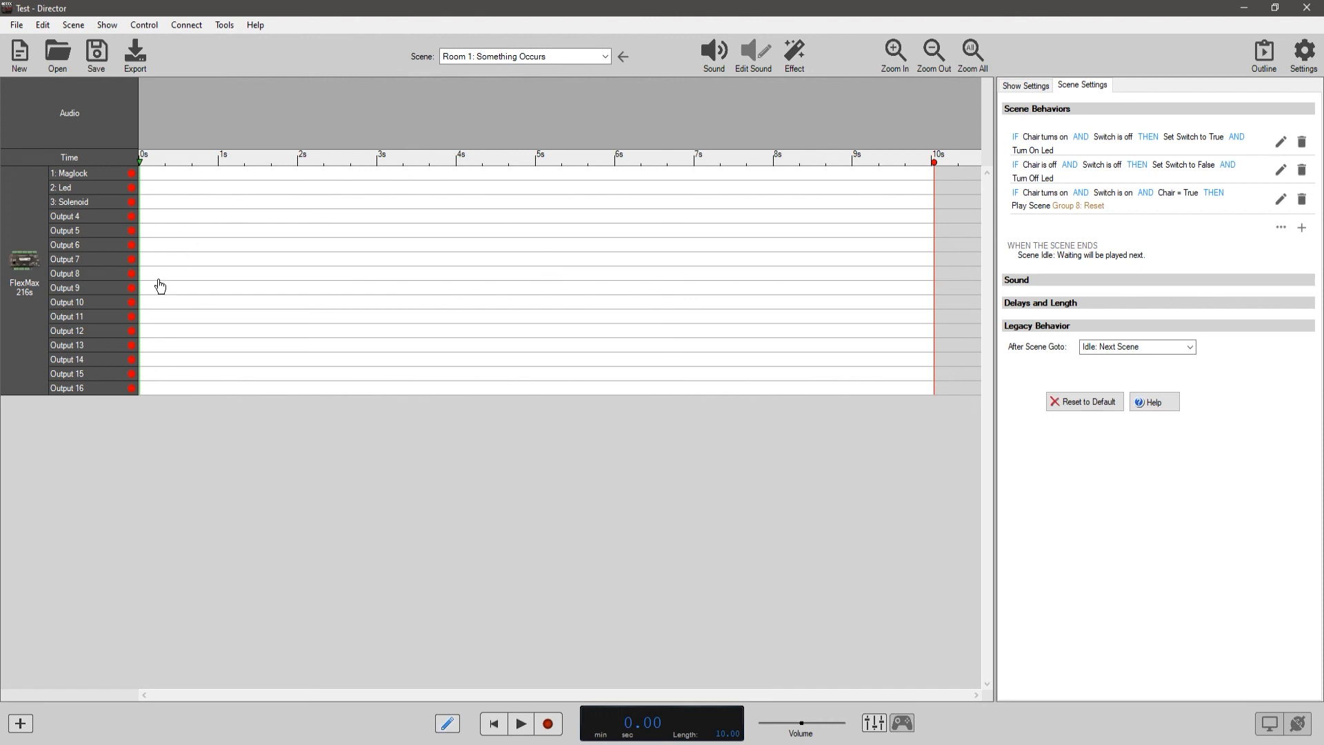
# Start a new scene behavior with a Modify Variable action that sets the Chair (0-255) variable to 50.
pyautogui.click(1301, 227)
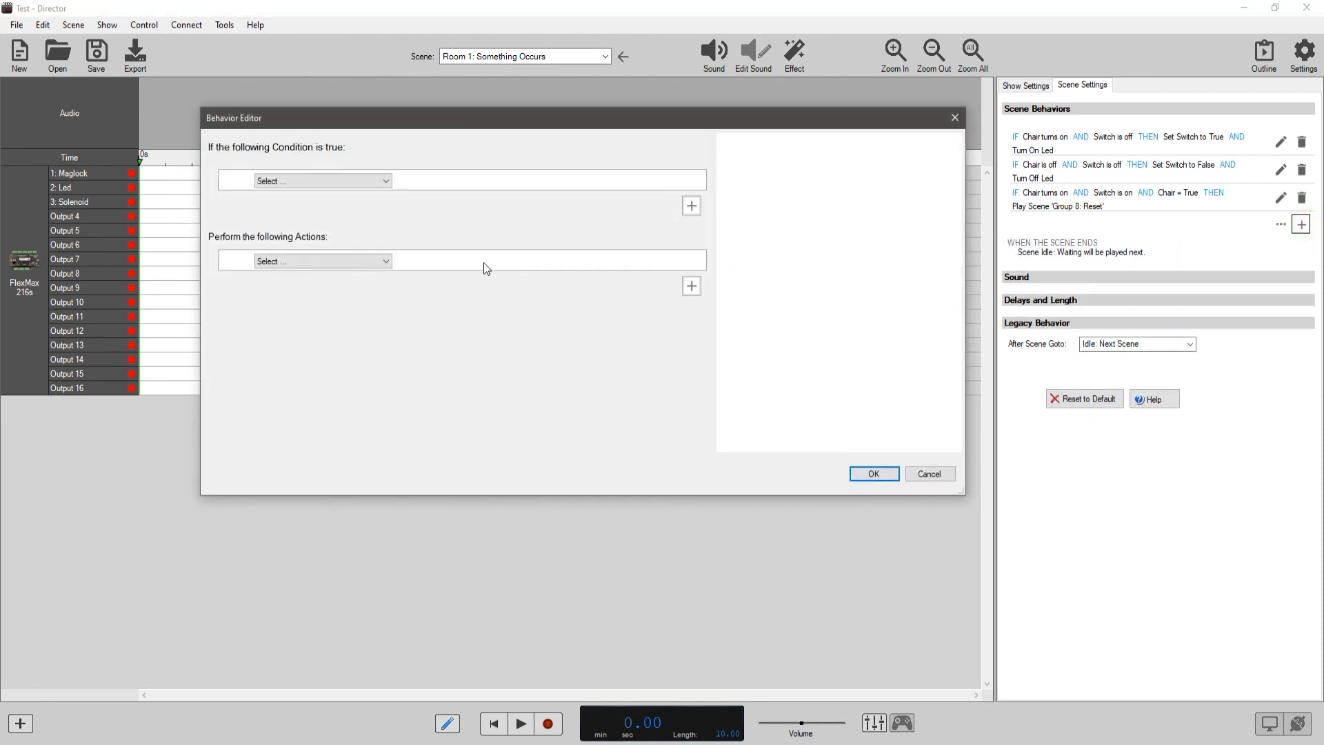
pyautogui.click(385, 262)
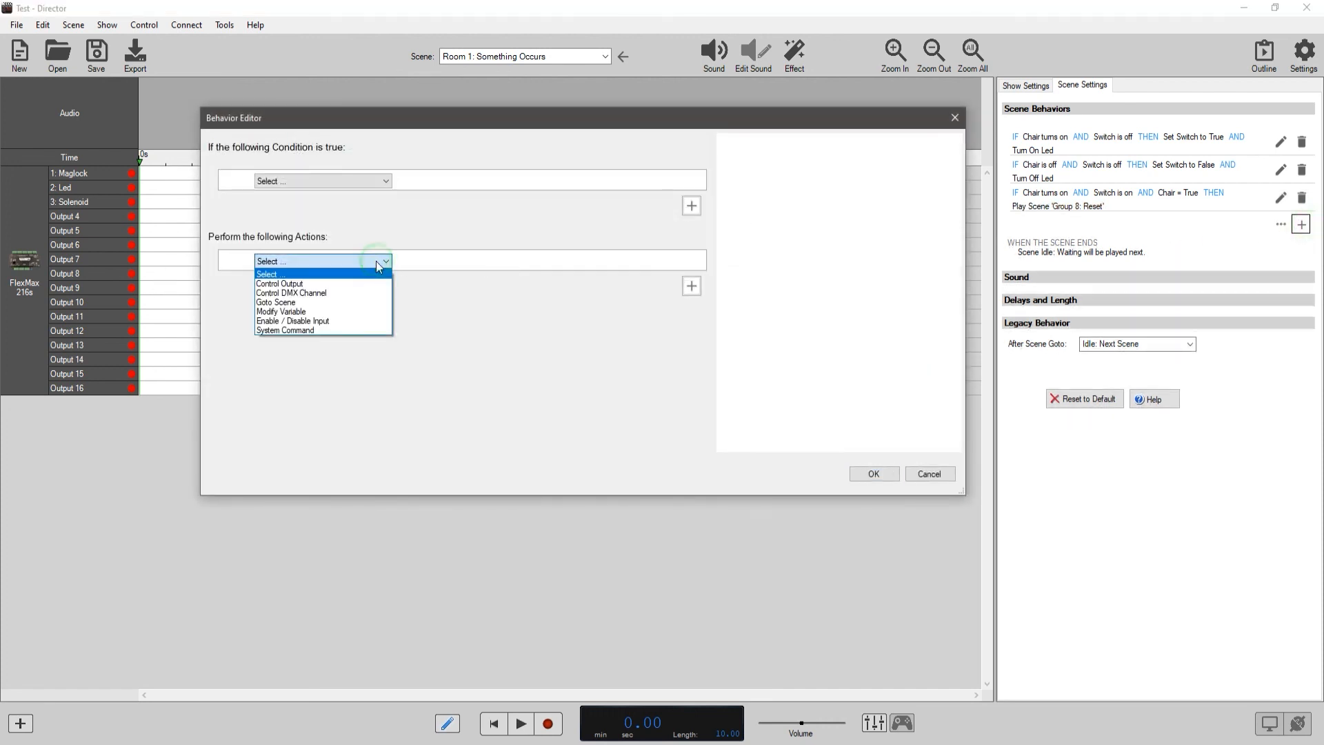
pyautogui.click(321, 311)
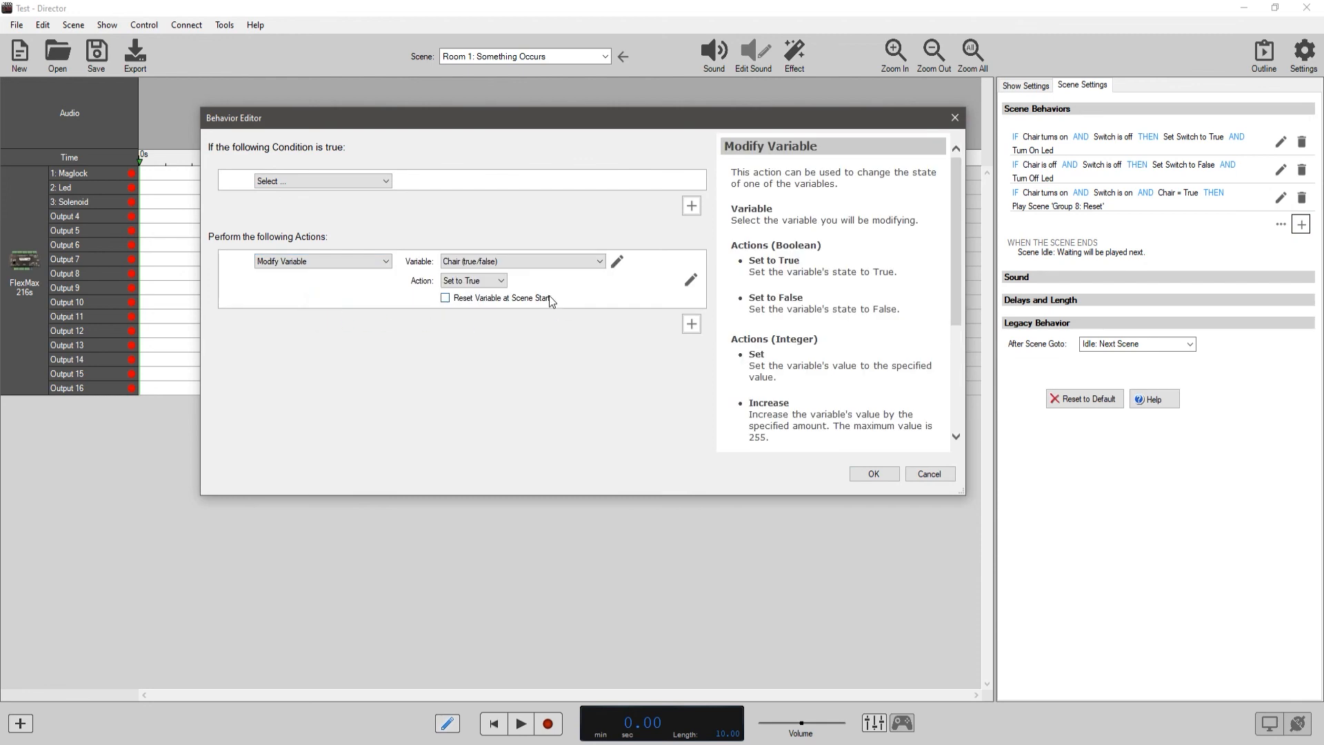
pyautogui.scroll(-3, 954, 242)
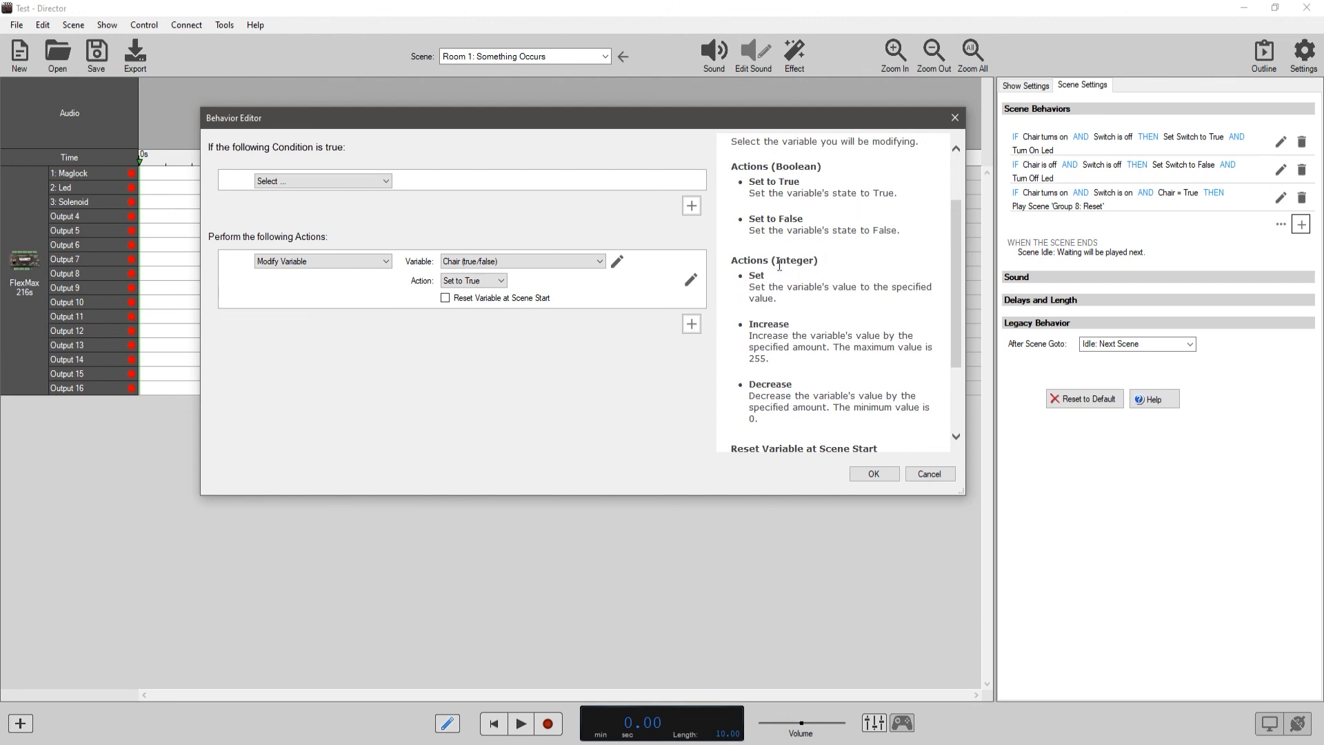
pyautogui.scroll(-3, 955, 276)
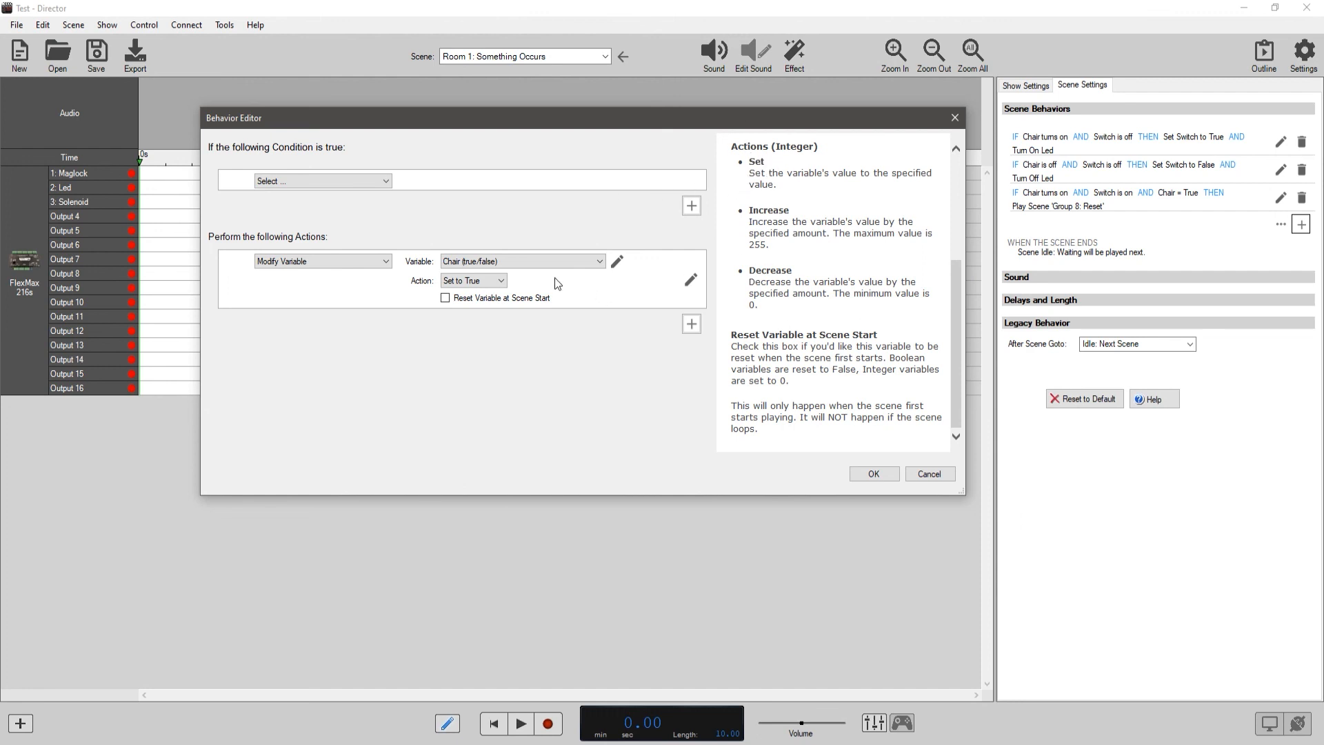
pyautogui.click(508, 261)
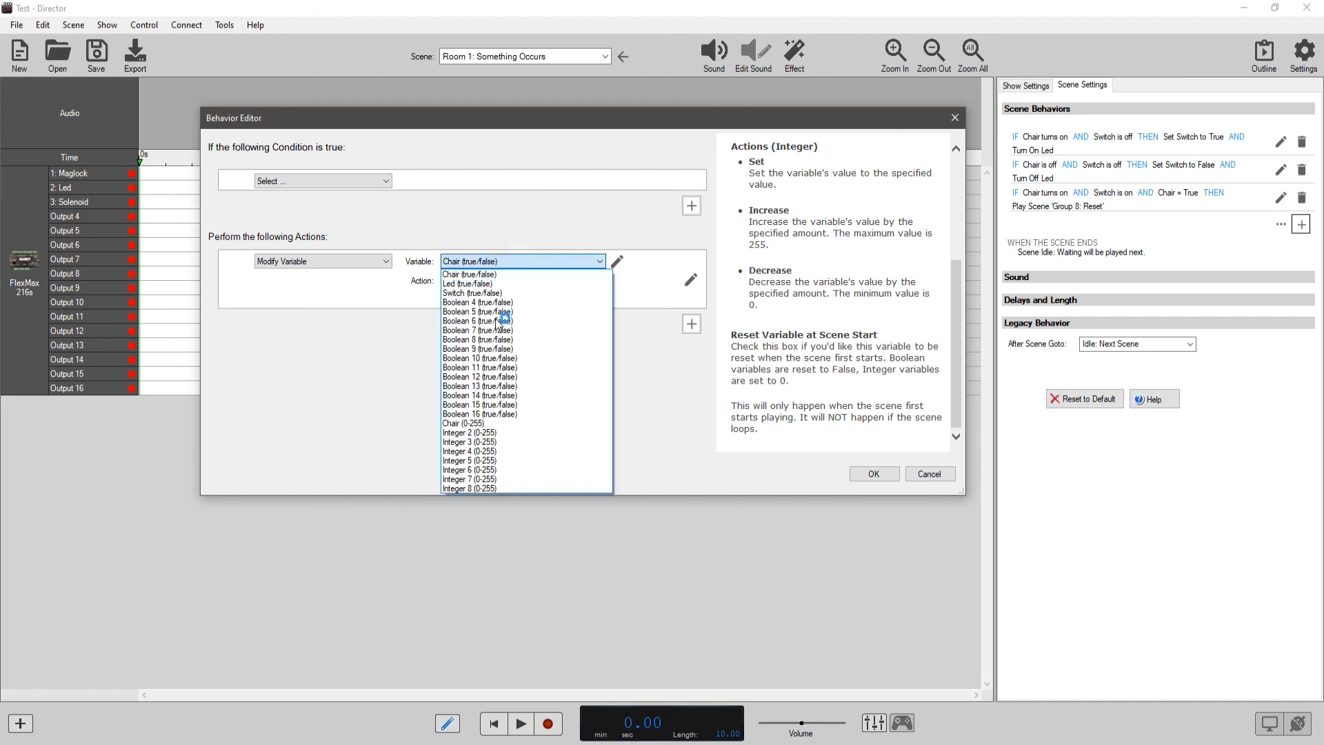
pyautogui.click(482, 422)
pyautogui.click(524, 281)
pyautogui.click(503, 280)
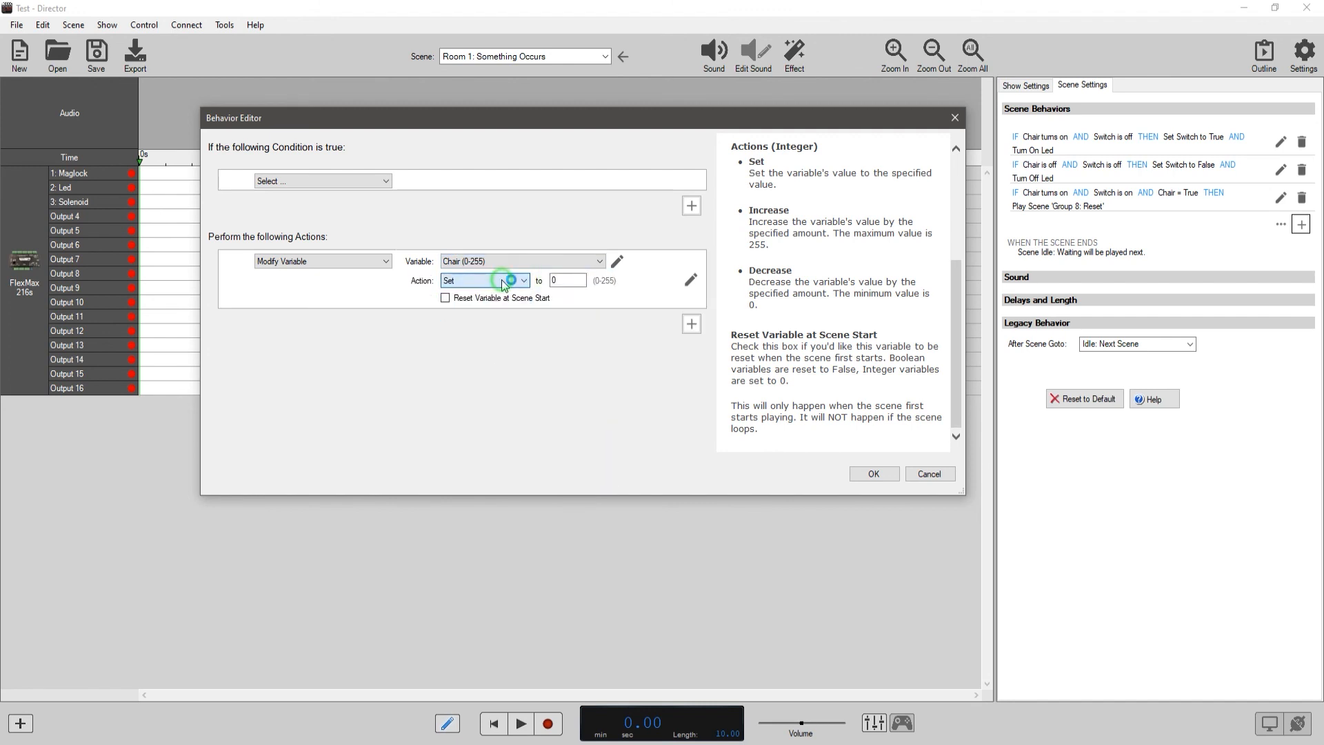
pyautogui.doubleClick(563, 283)
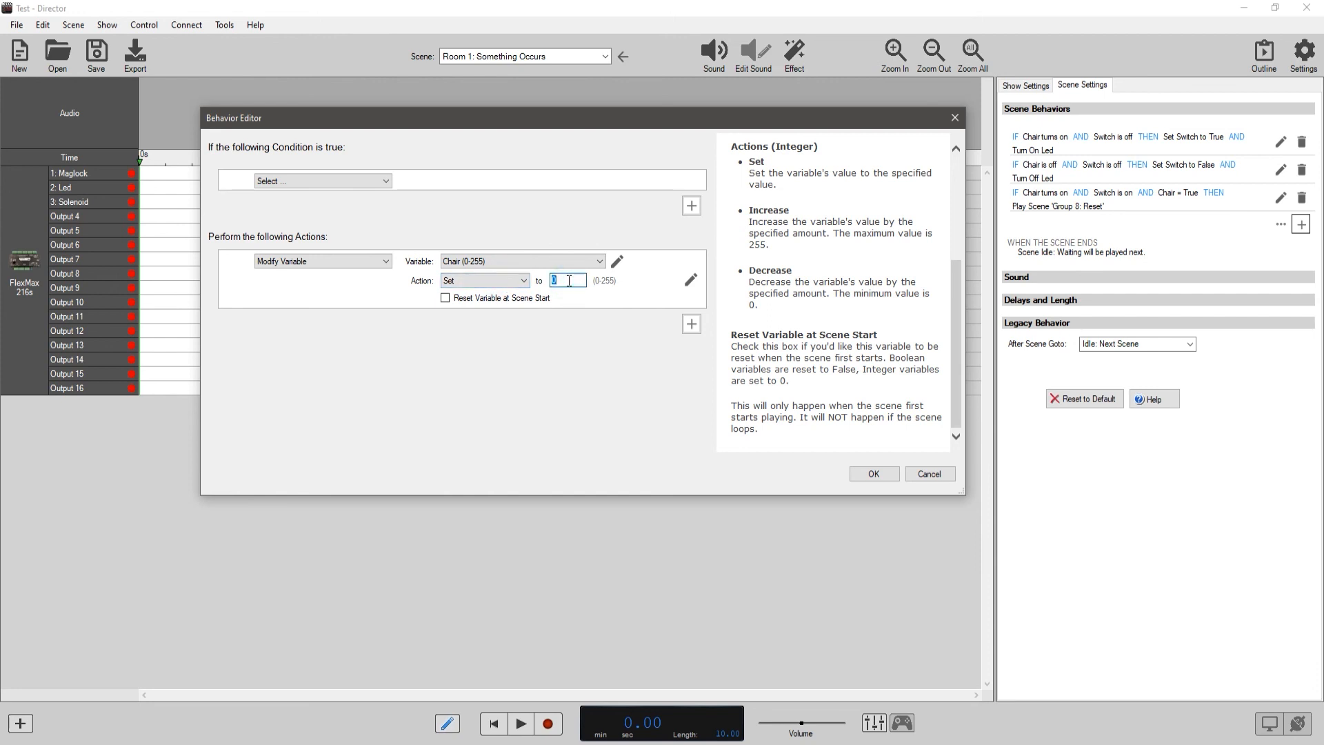
pyautogui.write('50')
# Try the Increase and Decrease actions by 50 on the Chair integer variable, then close the behavior editor.
pyautogui.click(523, 280)
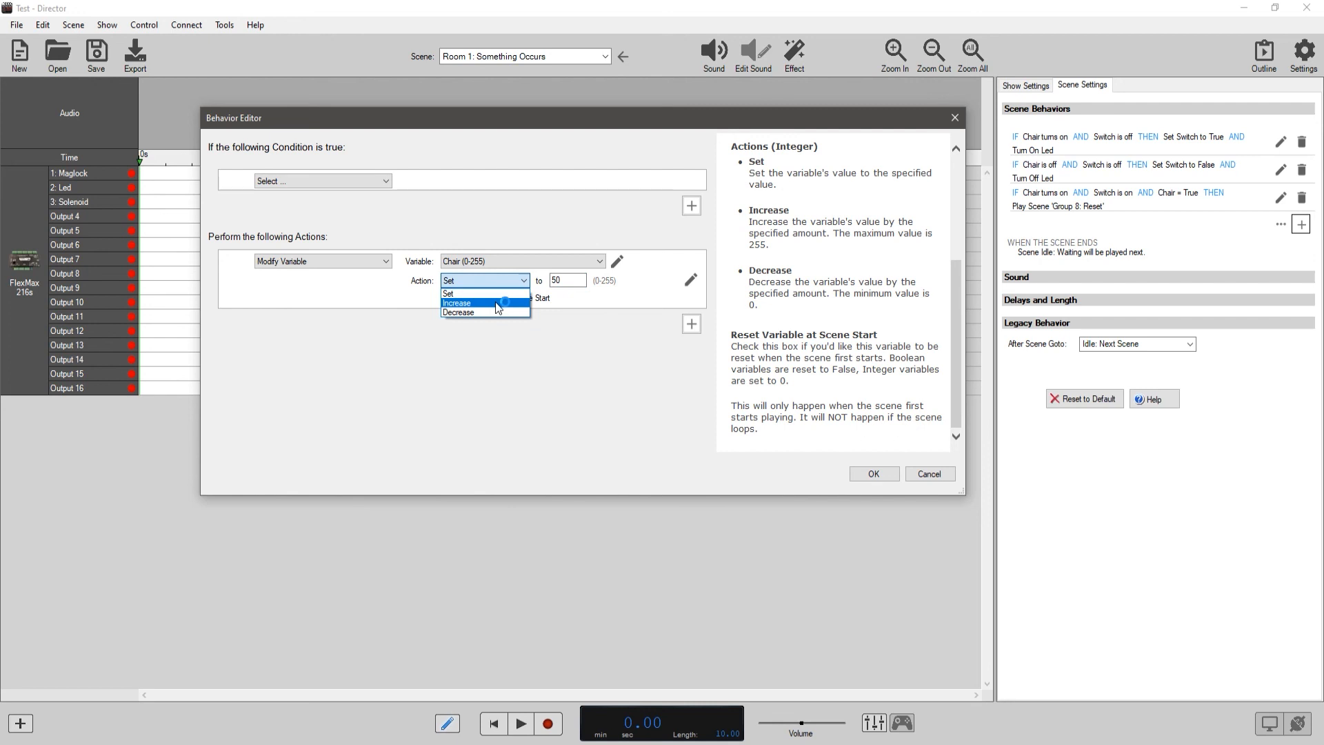
pyautogui.click(497, 304)
pyautogui.click(494, 280)
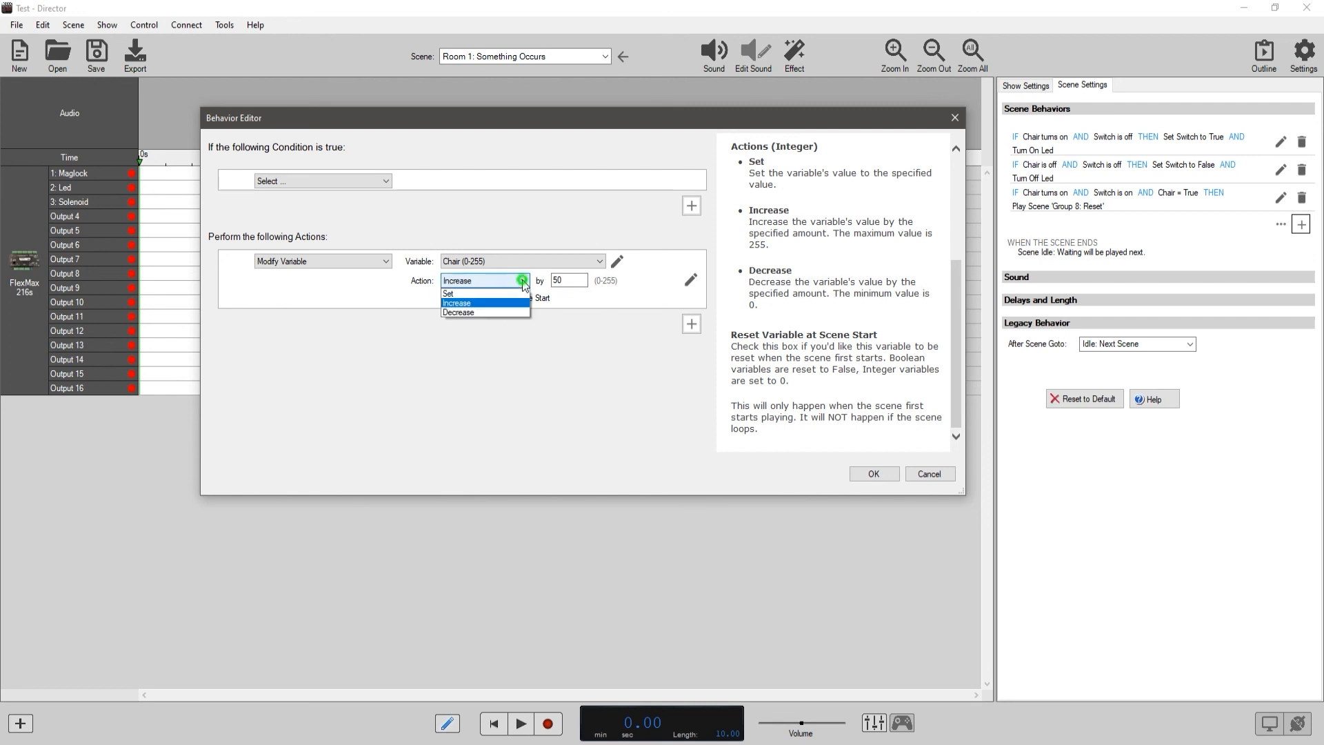
pyautogui.click(491, 313)
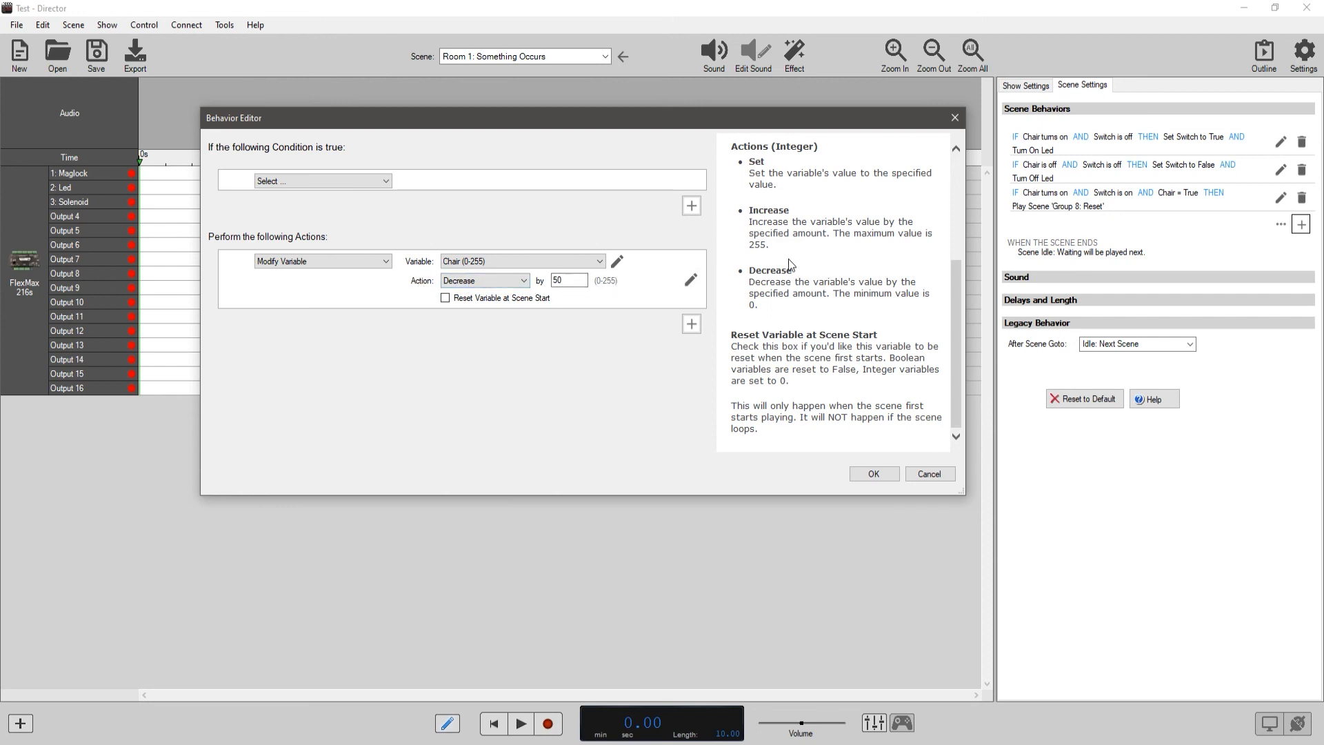
pyautogui.scroll(3, 792, 265)
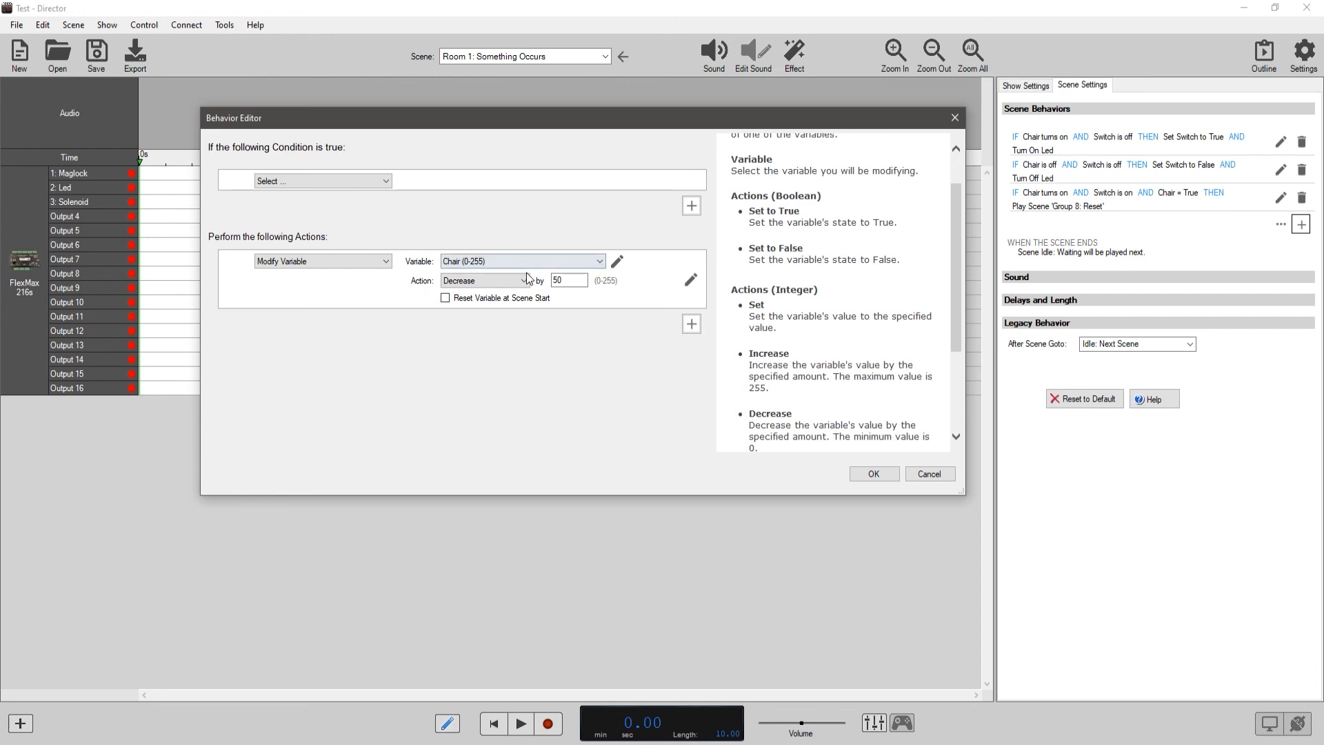
pyautogui.scroll(1, 831, 300)
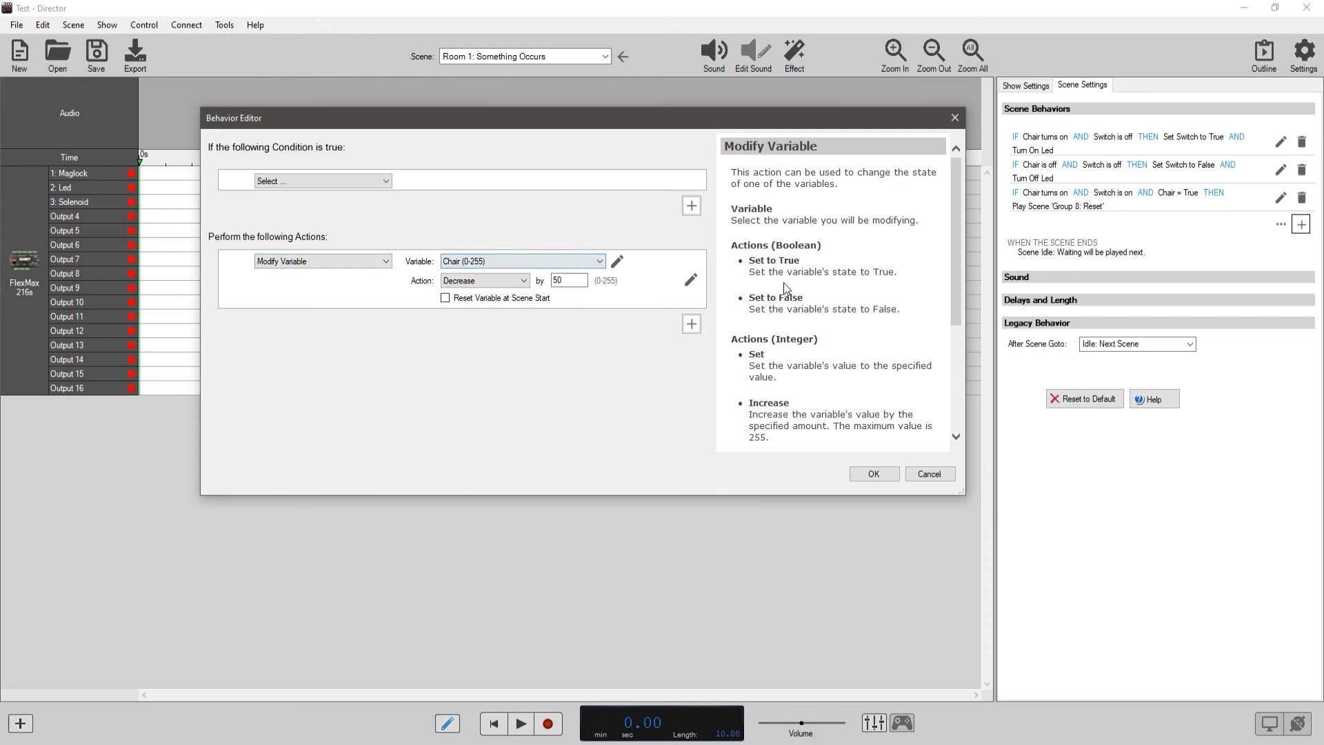
pyautogui.click(871, 473)
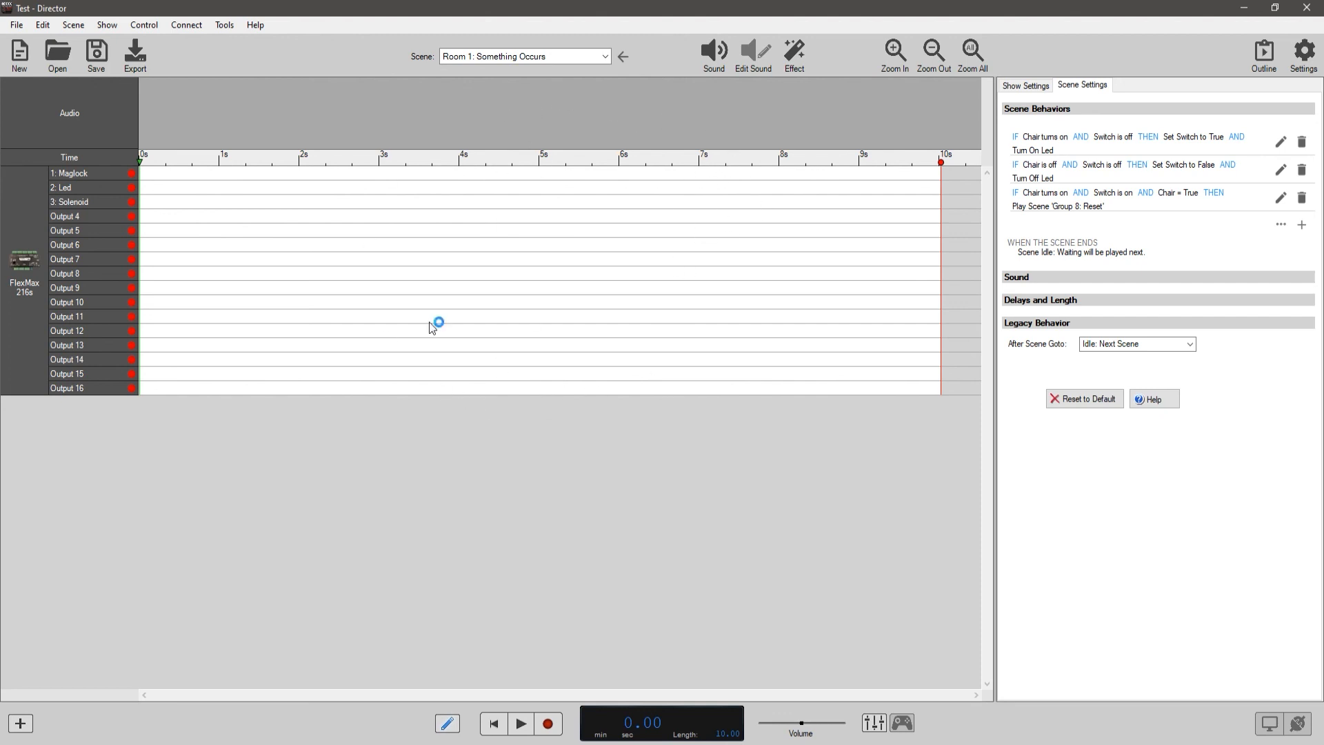
# View the Preferences, including the automatic update option for beta releases, and close them.
pyautogui.click(19, 26)
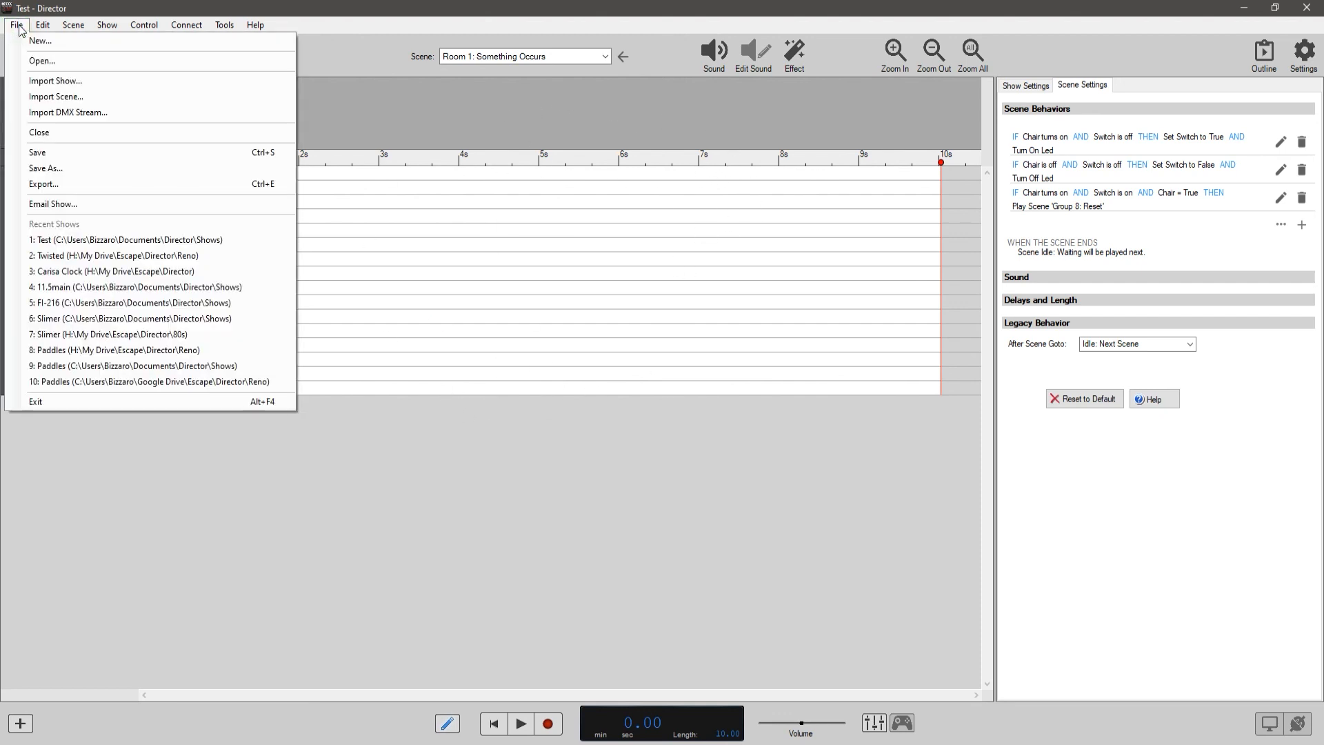
pyautogui.moveTo(43, 26)
pyautogui.click(91, 215)
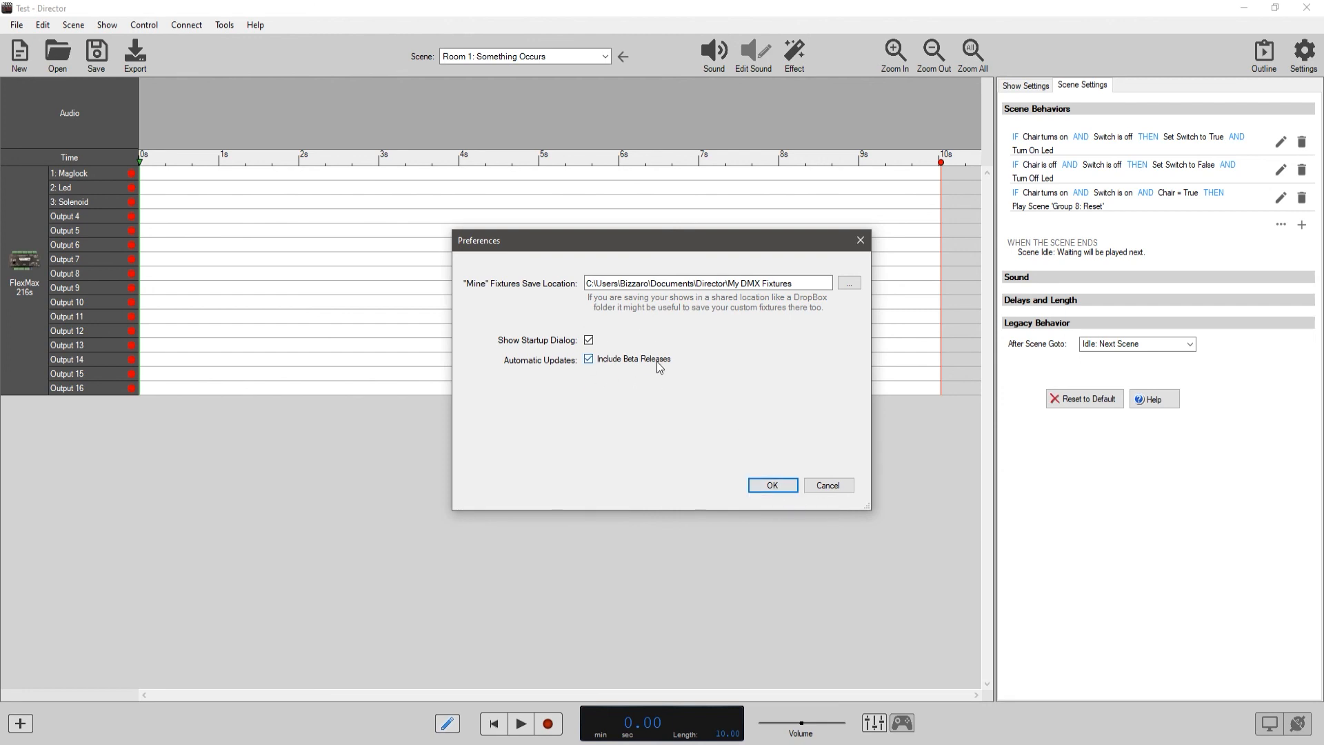
pyautogui.click(774, 485)
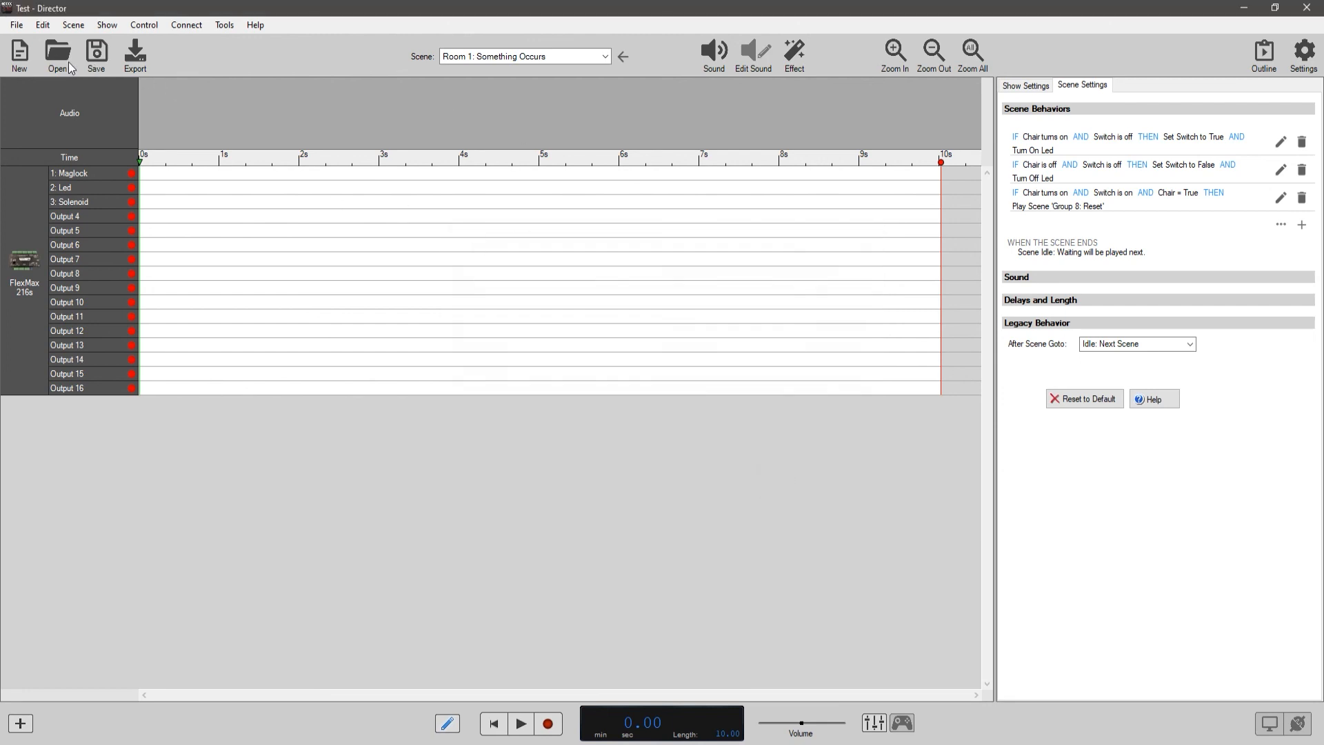
# Read through the controller error codes reference for Flex and FlexMax blink patterns and close it.
pyautogui.click(256, 26)
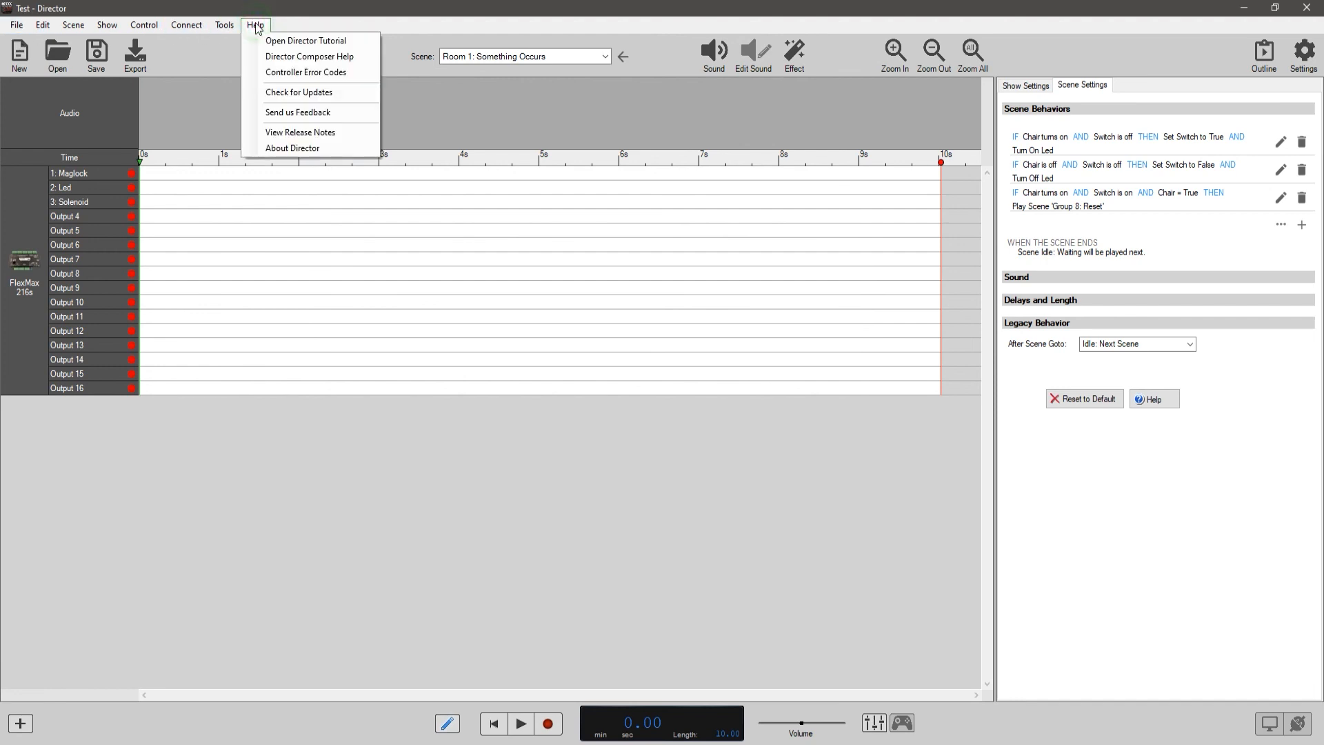
pyautogui.click(322, 75)
pyautogui.moveTo(535, 109); pyautogui.dragTo(495, 62)
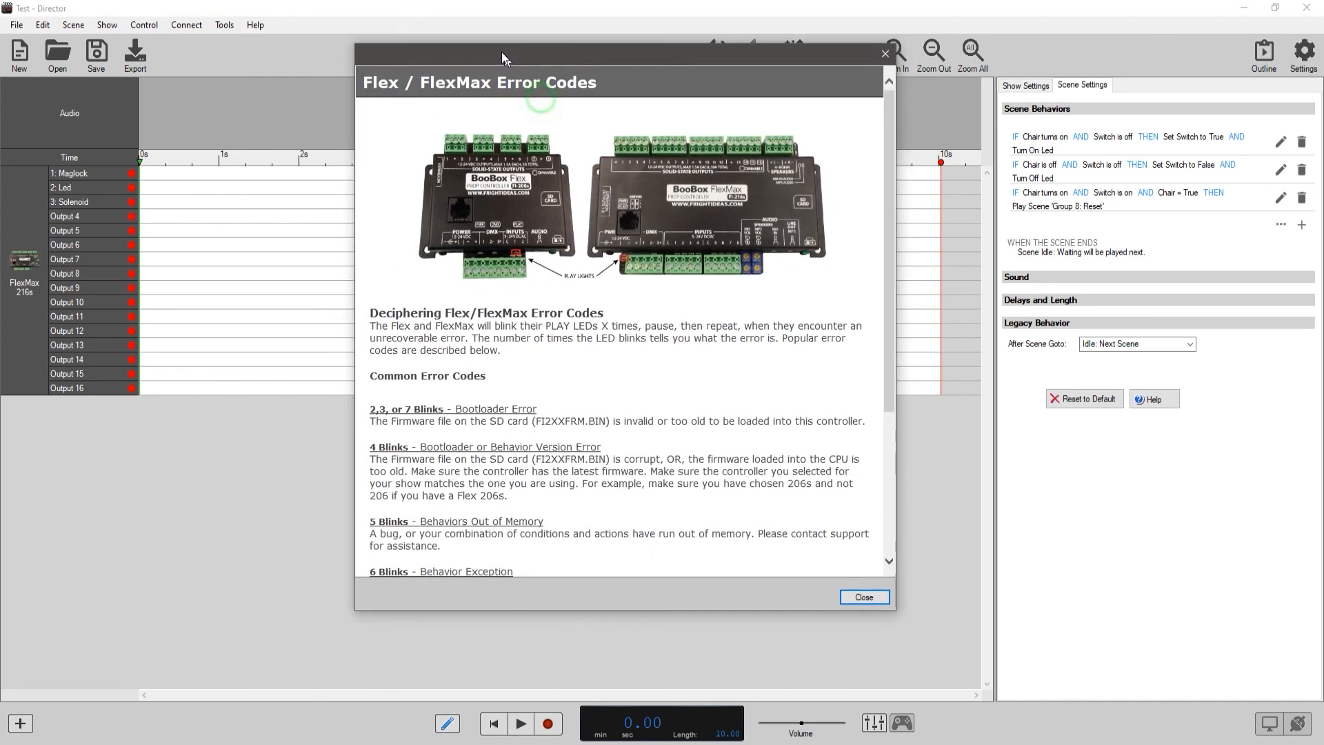
pyautogui.moveTo(888, 195); pyautogui.dragTo(892, 354)
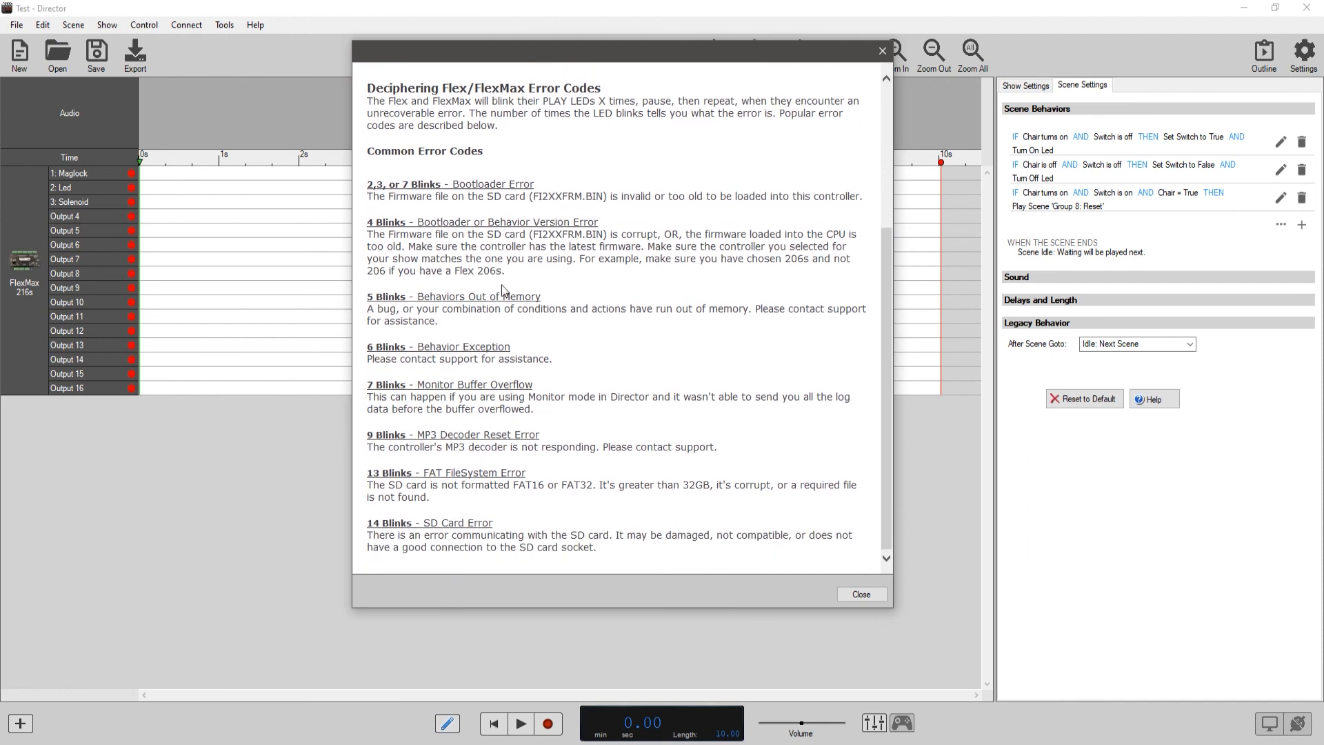
pyautogui.scroll(4, 414, 245)
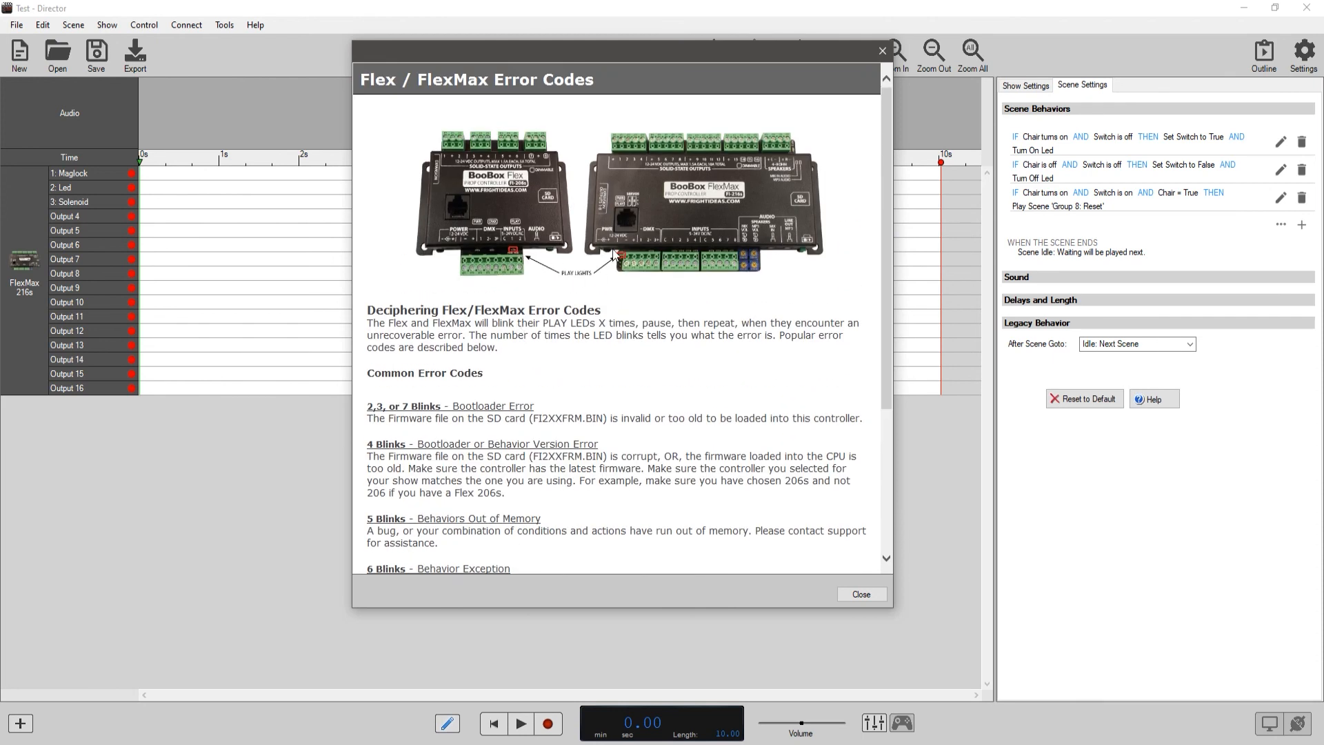
pyautogui.scroll(-3, 445, 292)
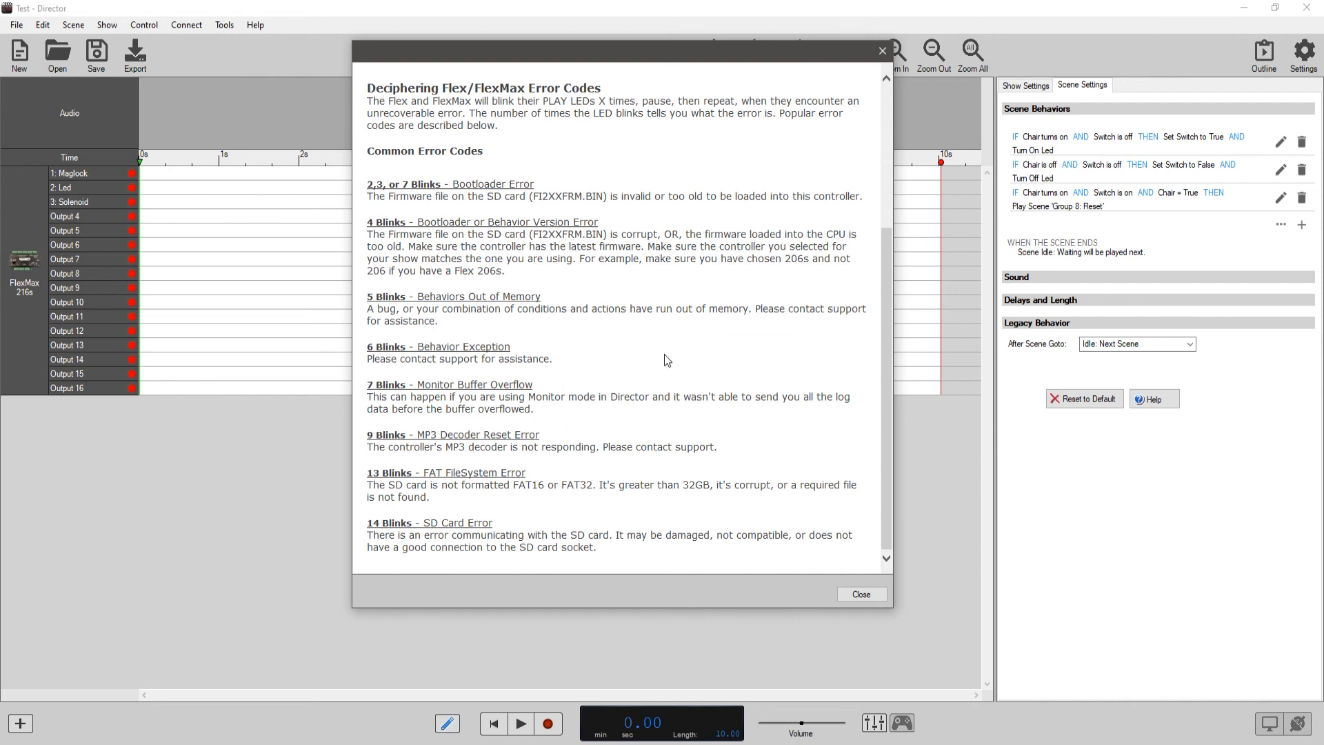
pyautogui.moveTo(885, 406); pyautogui.dragTo(891, 267)
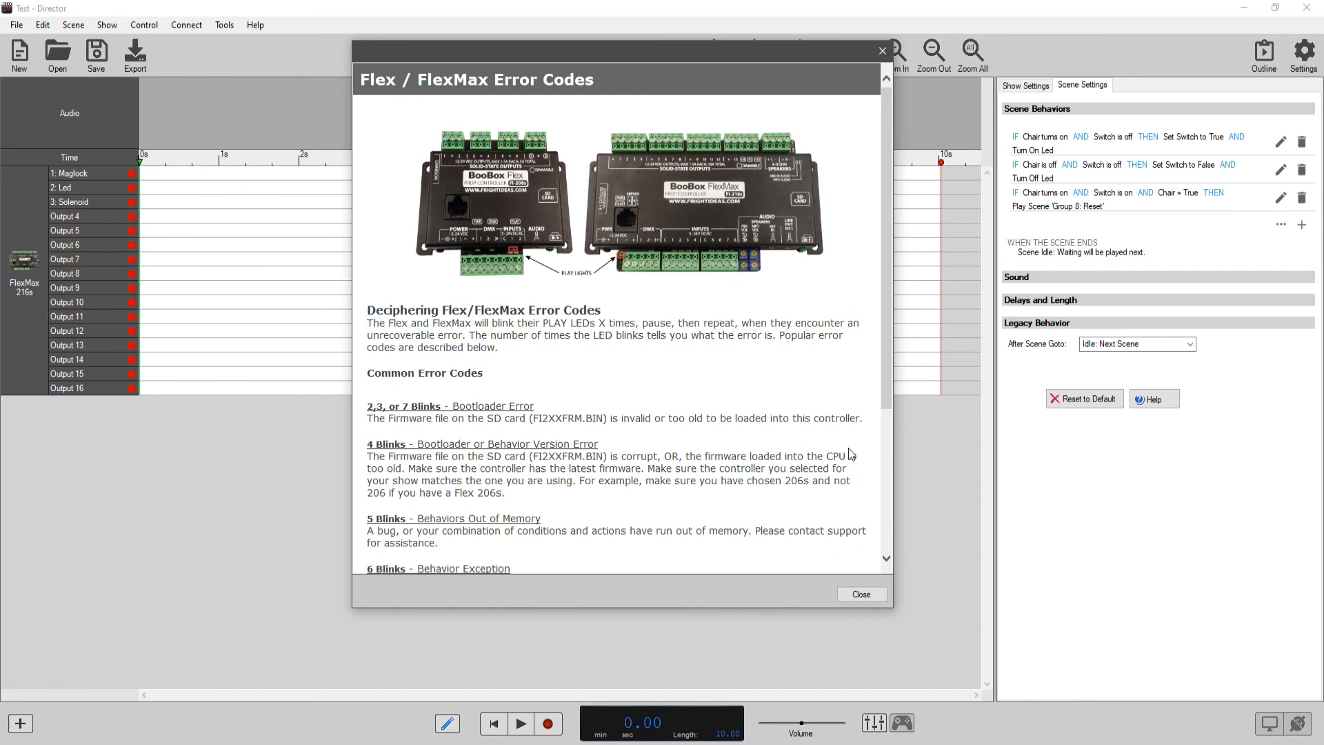
pyautogui.click(861, 594)
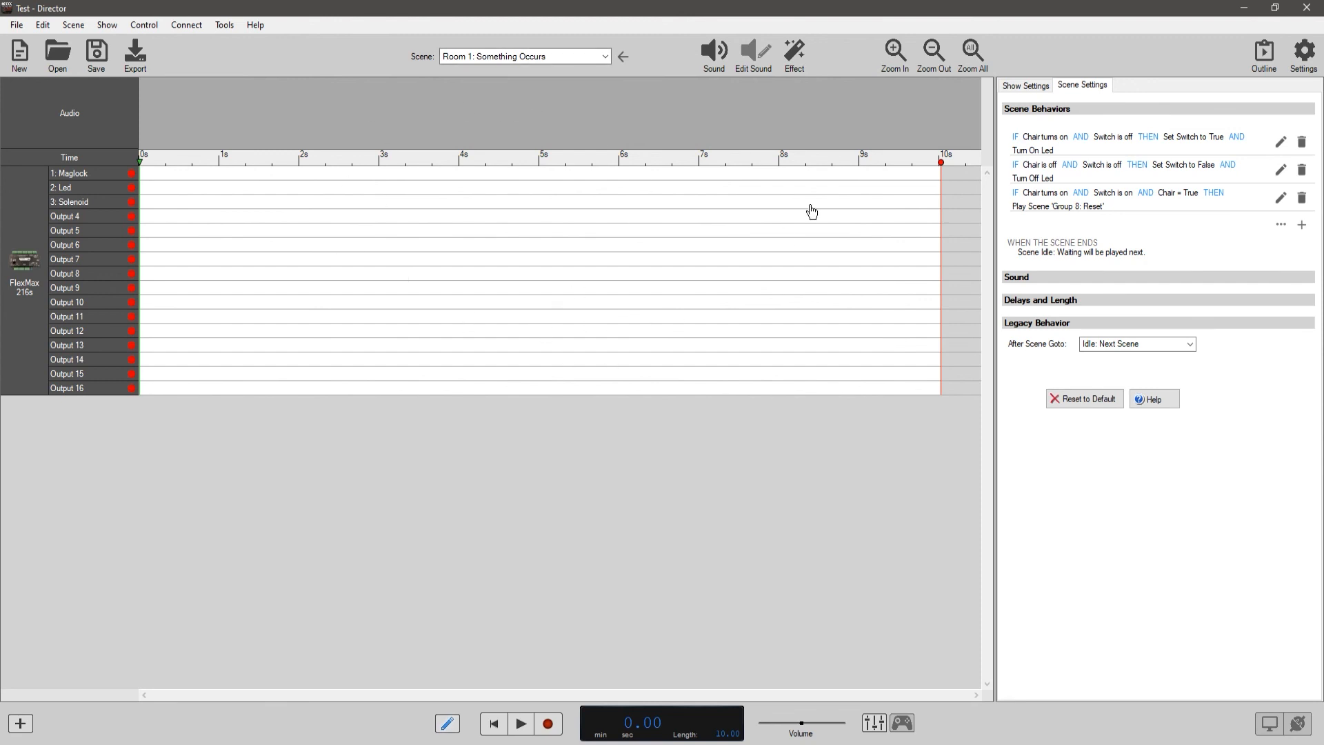
# Display the show settings with the global behaviors list.
pyautogui.click(1037, 86)
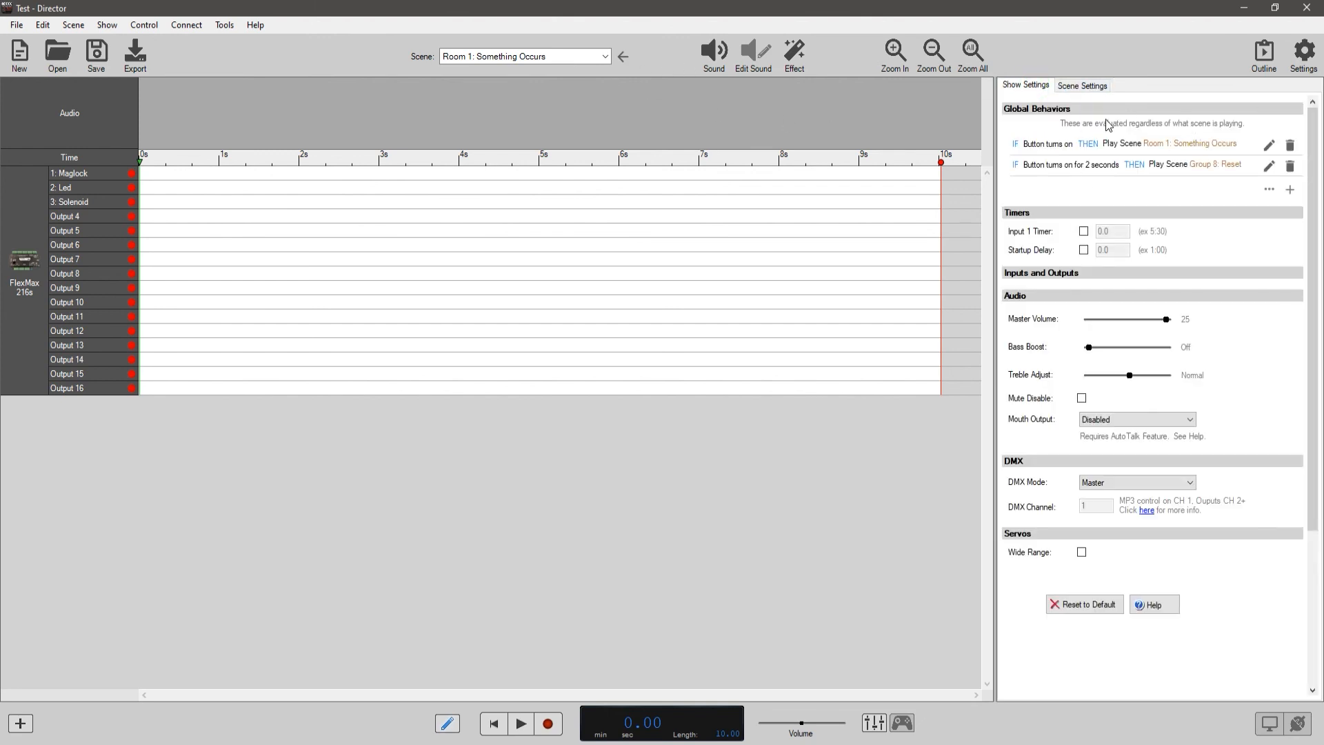